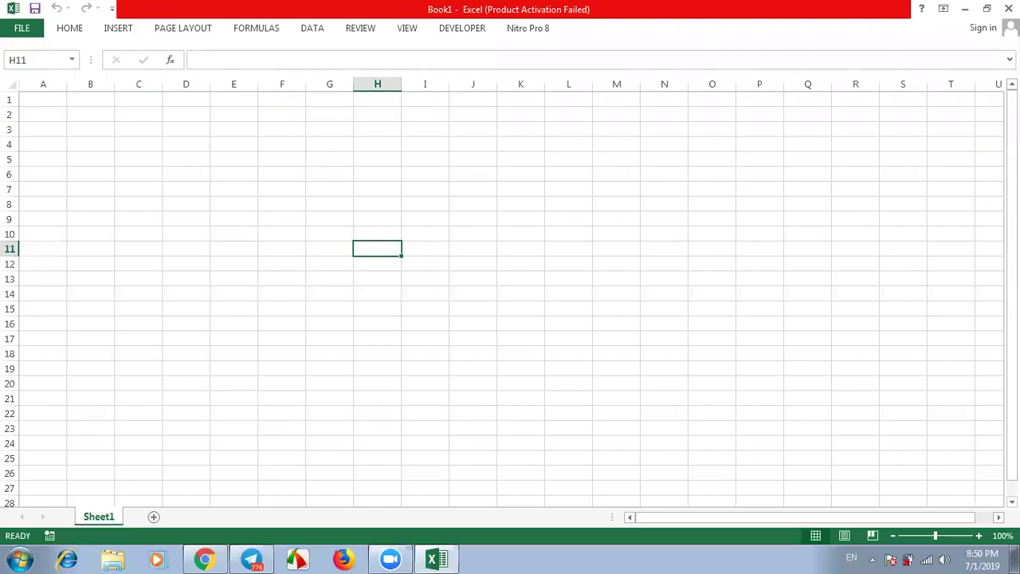
# Step: Minimize the open workbook and launch Excel by entering 'Excel' in the Win+R Run box
pyautogui.click(568, 308)
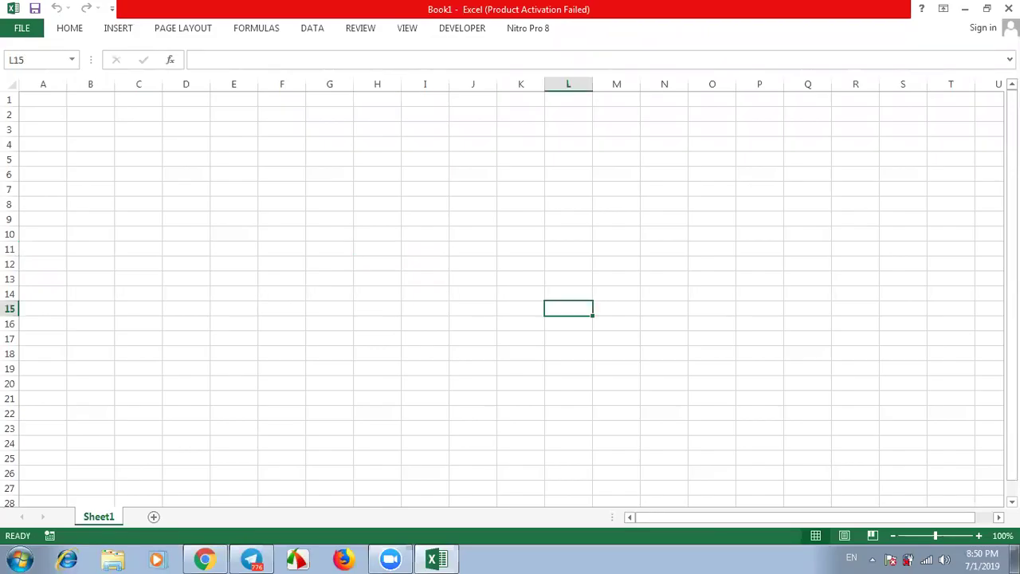
pyautogui.click(965, 10)
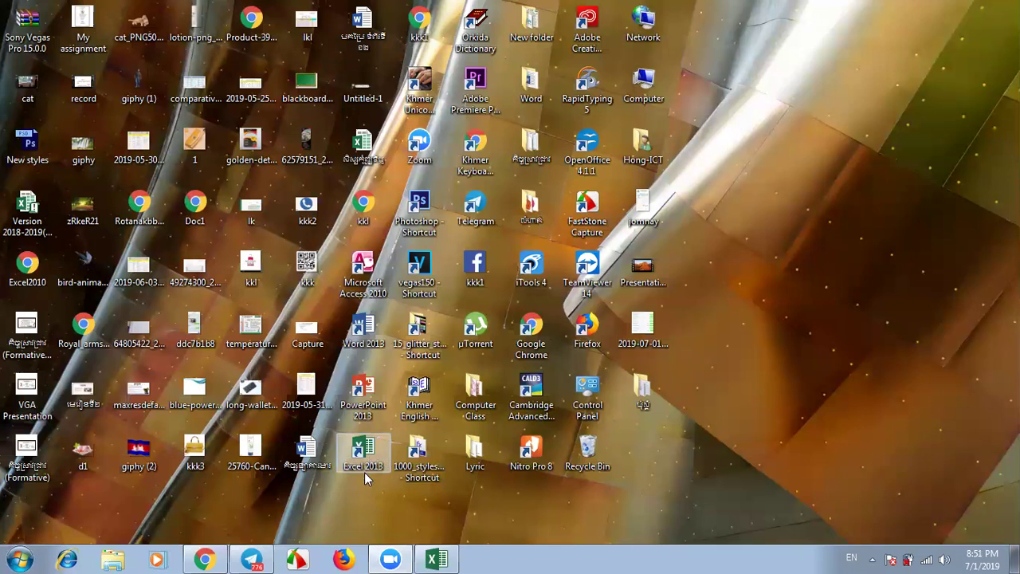
pyautogui.press('super+r')
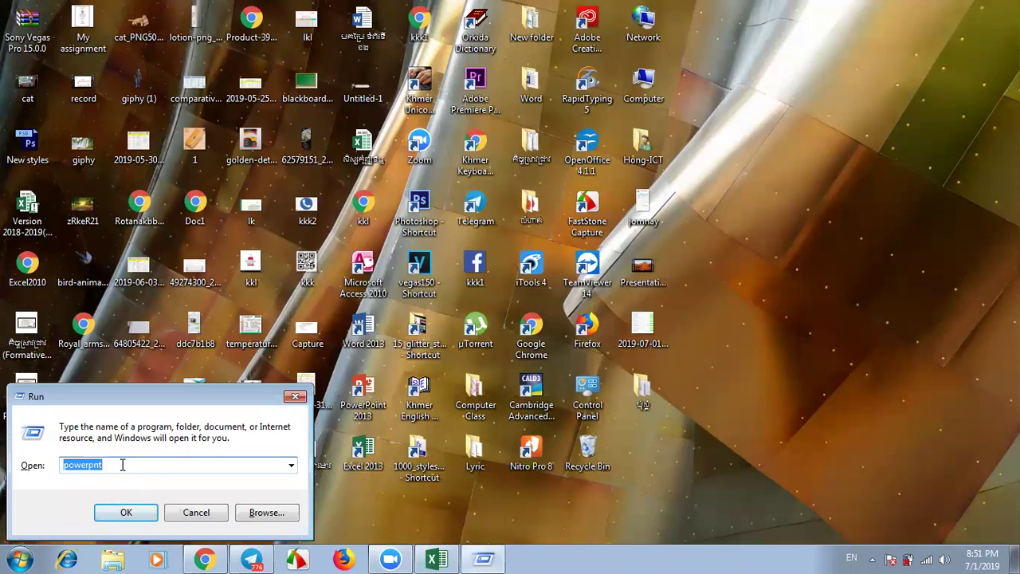
pyautogui.write('win')
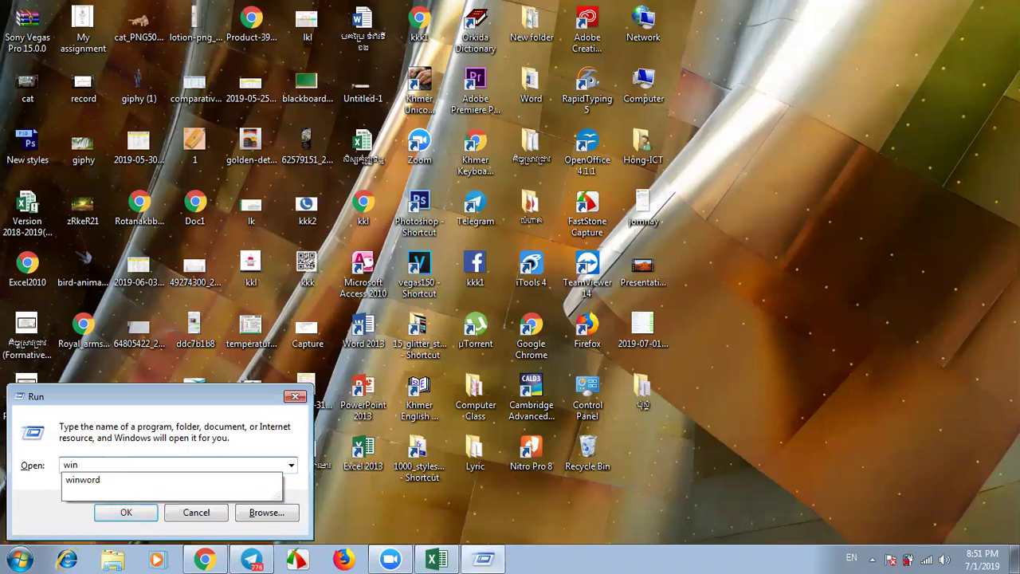
pyautogui.press('BackSpace')
pyautogui.press('BackSpace')
pyautogui.press('BackSpace')
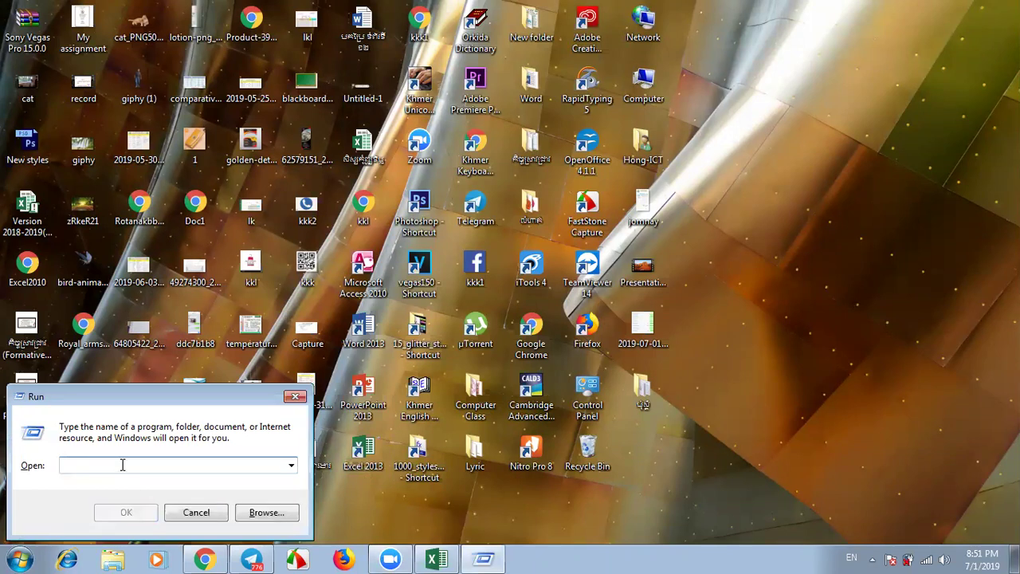
pyautogui.write('powerpnt')
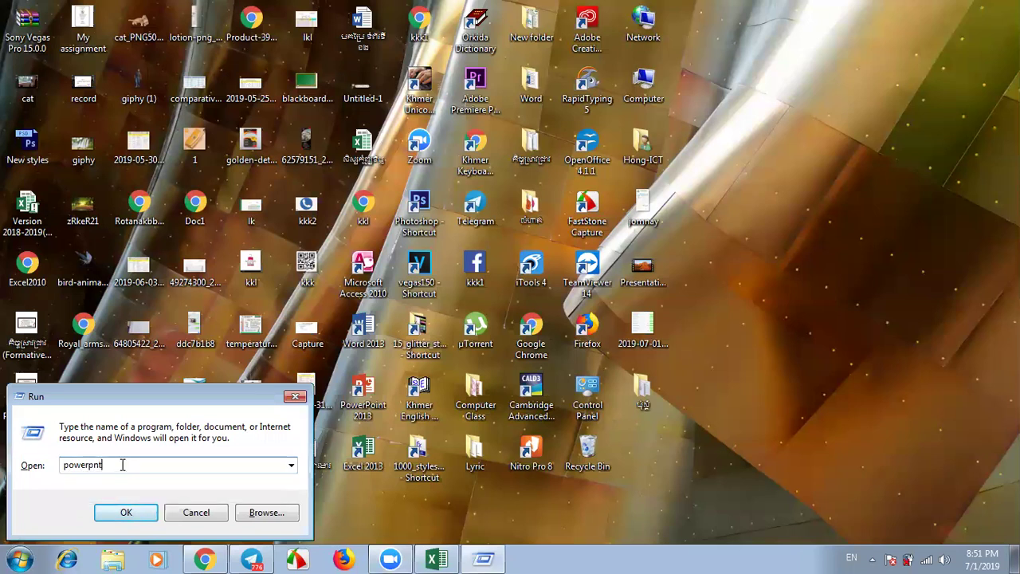
pyautogui.press('BackSpace')
pyautogui.press('BackSpace')
pyautogui.press('BackSpace')
pyautogui.write('el')
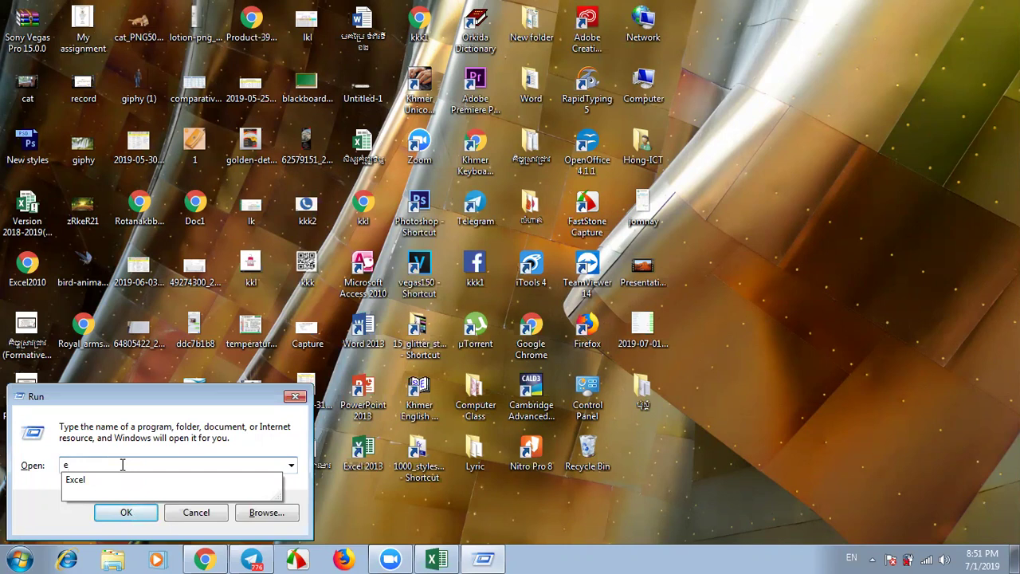
pyautogui.press('Down')
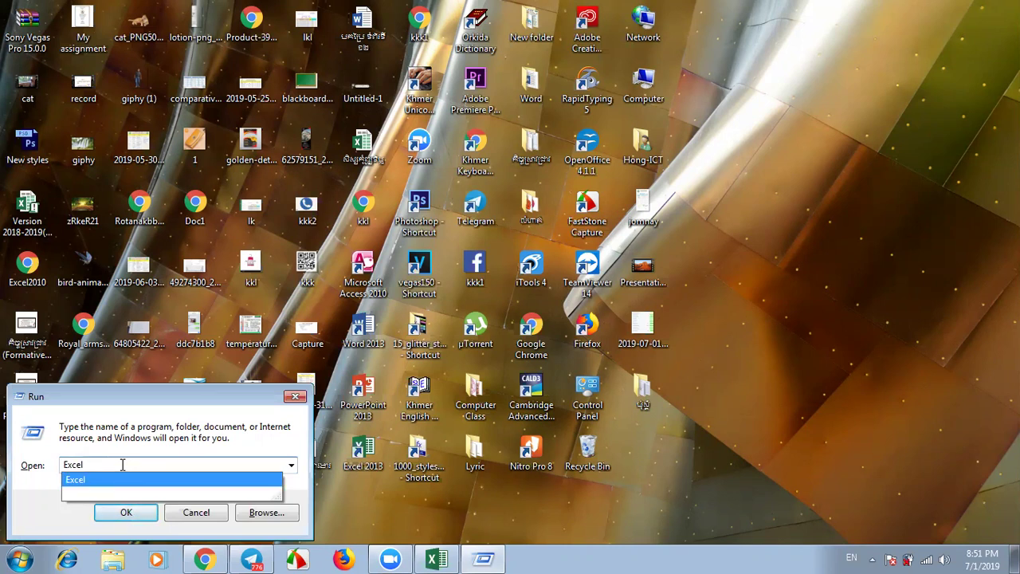
pyautogui.press('Return')
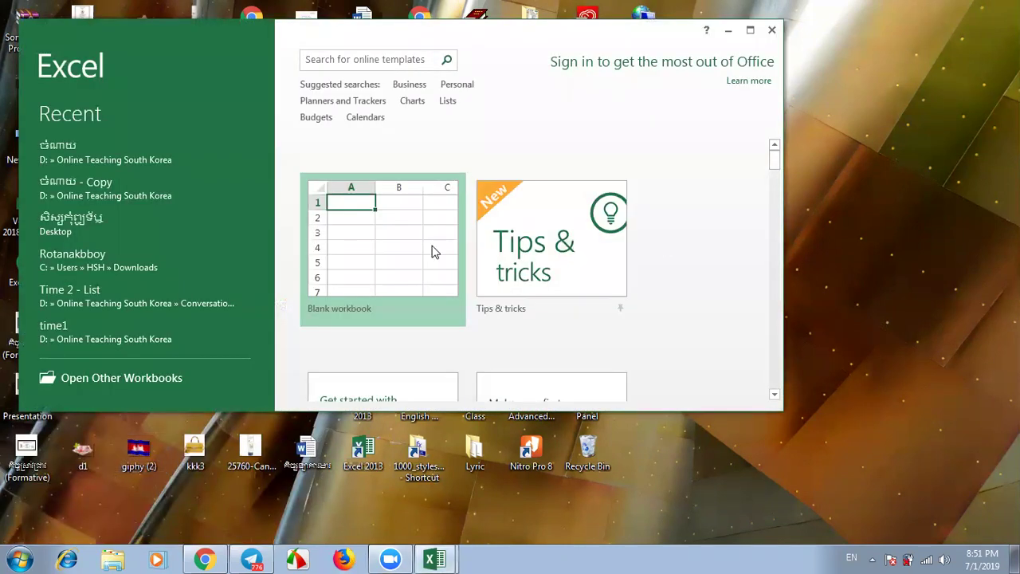
# Step: Create a maximized blank workbook with the full ribbon of tabs and commands shown
pyautogui.click(369, 254)
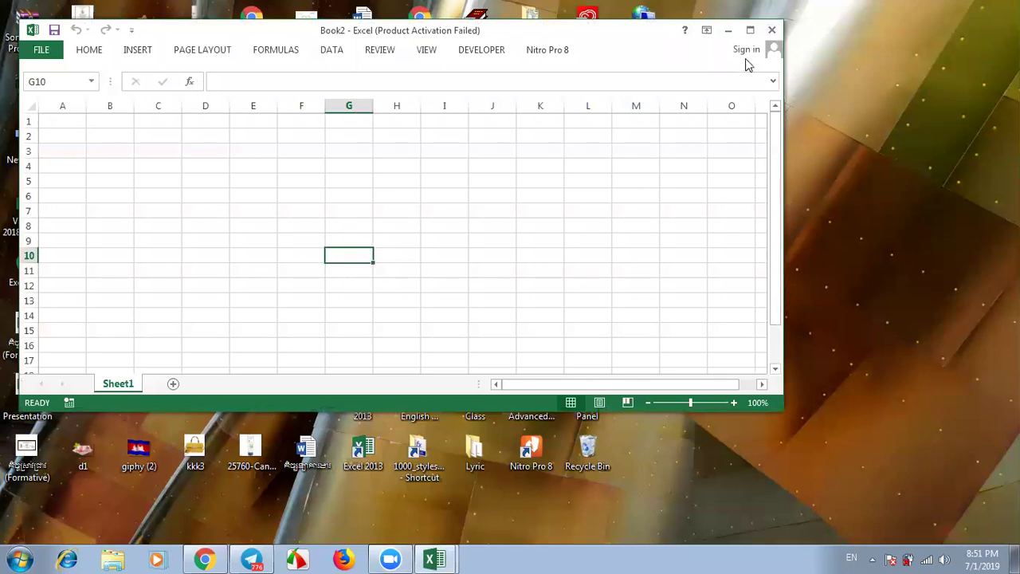
pyautogui.click(749, 29)
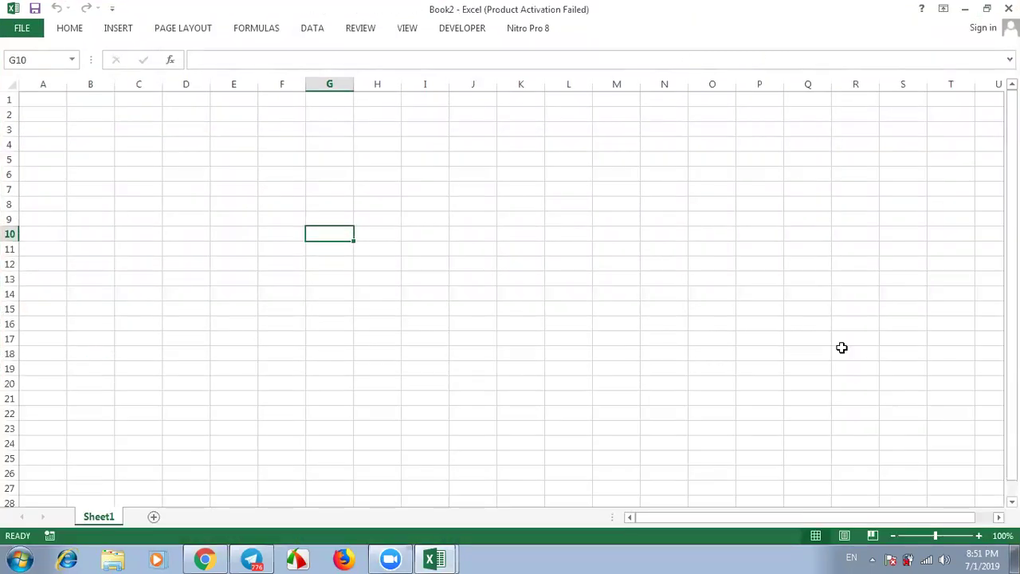
pyautogui.click(943, 9)
pyautogui.click(911, 115)
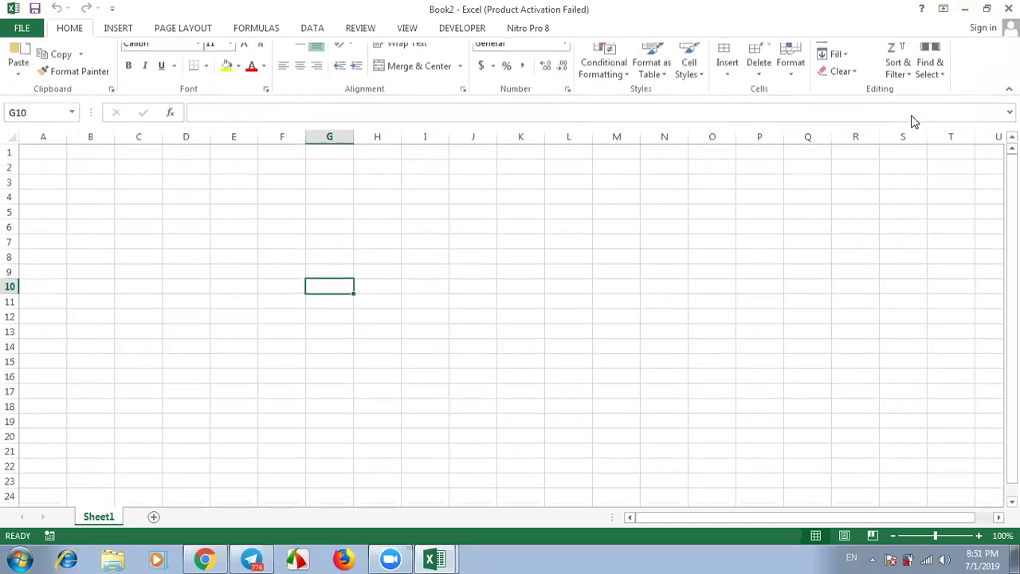
# Step: Select cells J8, M8, P12, F7, G7 and G6 in turn
pyautogui.click(473, 268)
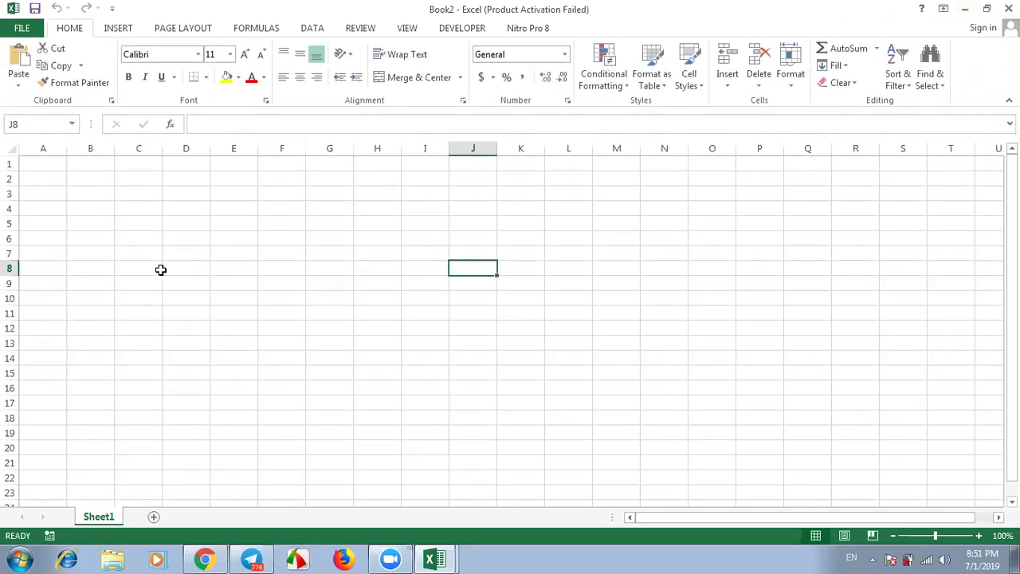
pyautogui.click(381, 242)
pyautogui.click(607, 268)
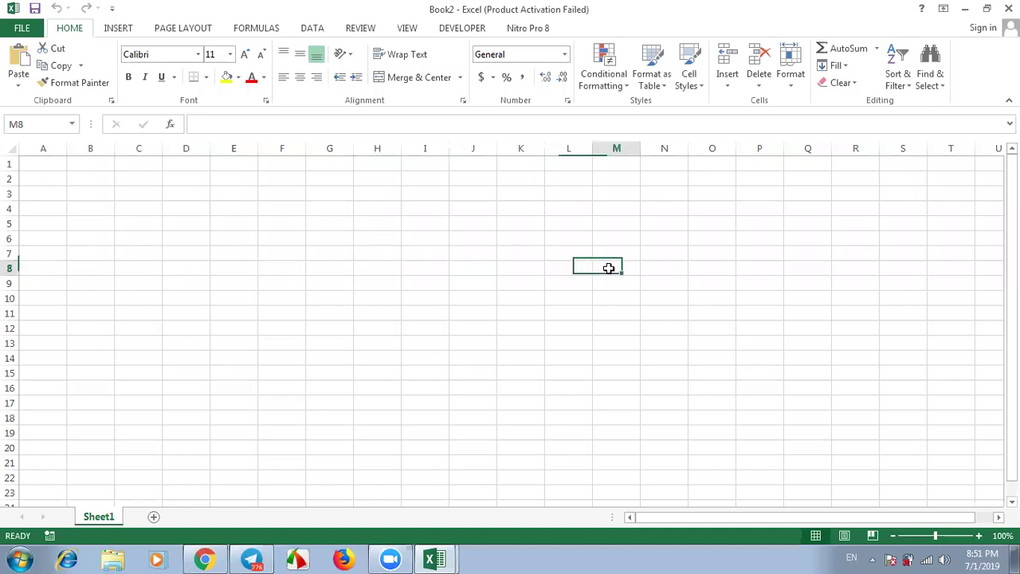
pyautogui.click(773, 333)
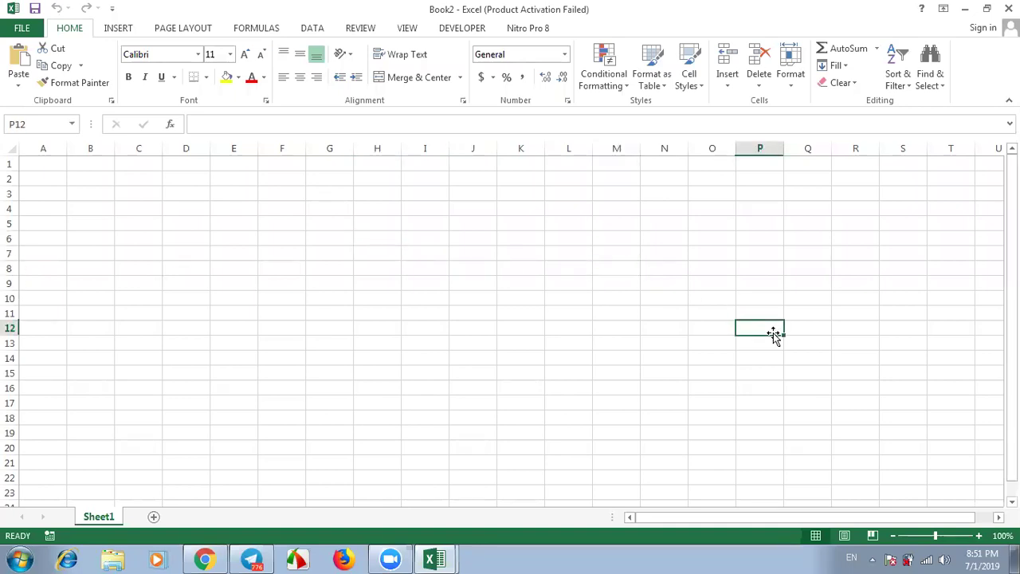
pyautogui.click(293, 252)
pyautogui.click(345, 250)
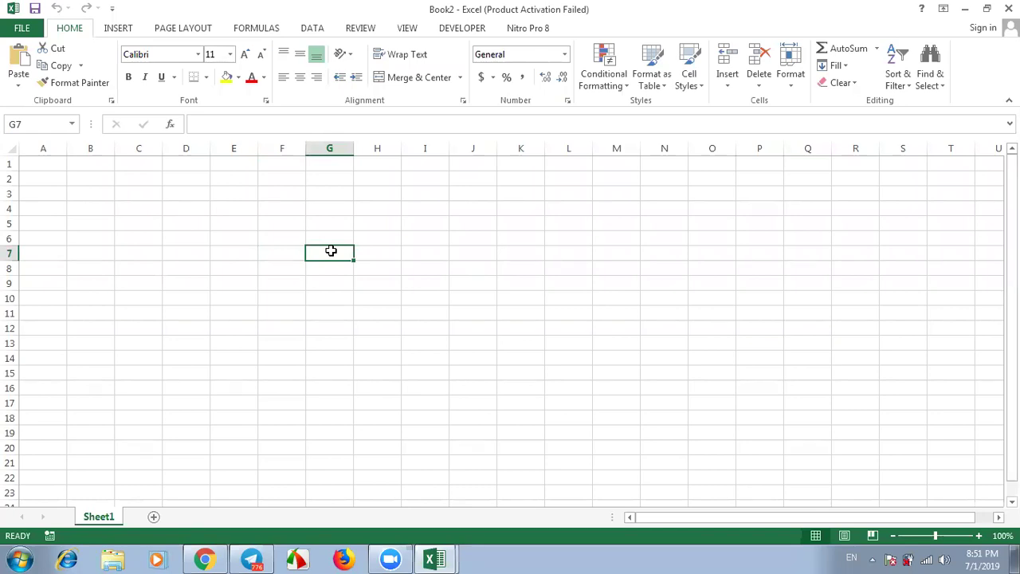
pyautogui.click(327, 239)
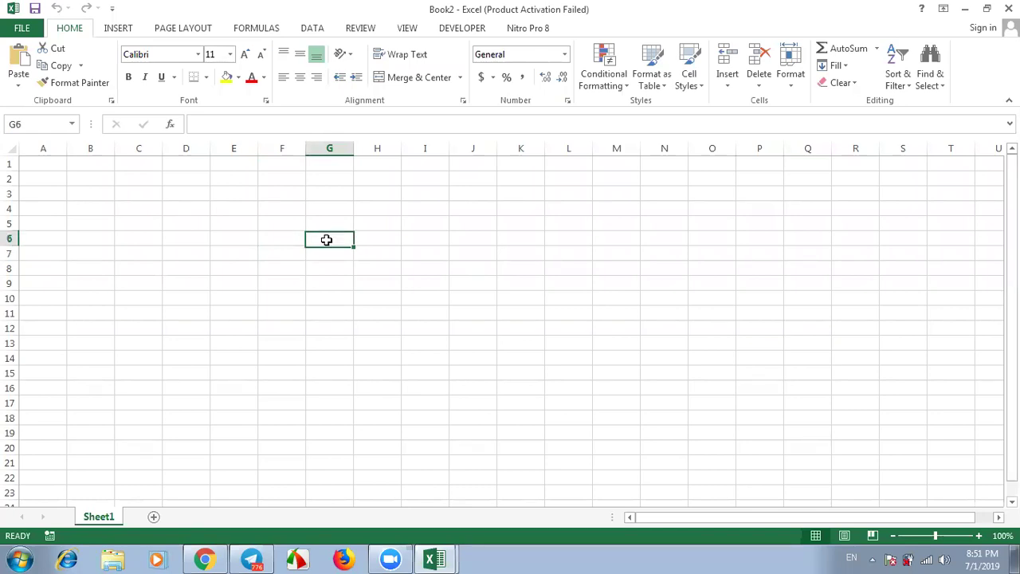
# Step: Select column G, row 5, column E, then range E3:E11 and cell E4
pyautogui.click(329, 148)
pyautogui.click(9, 223)
pyautogui.click(236, 147)
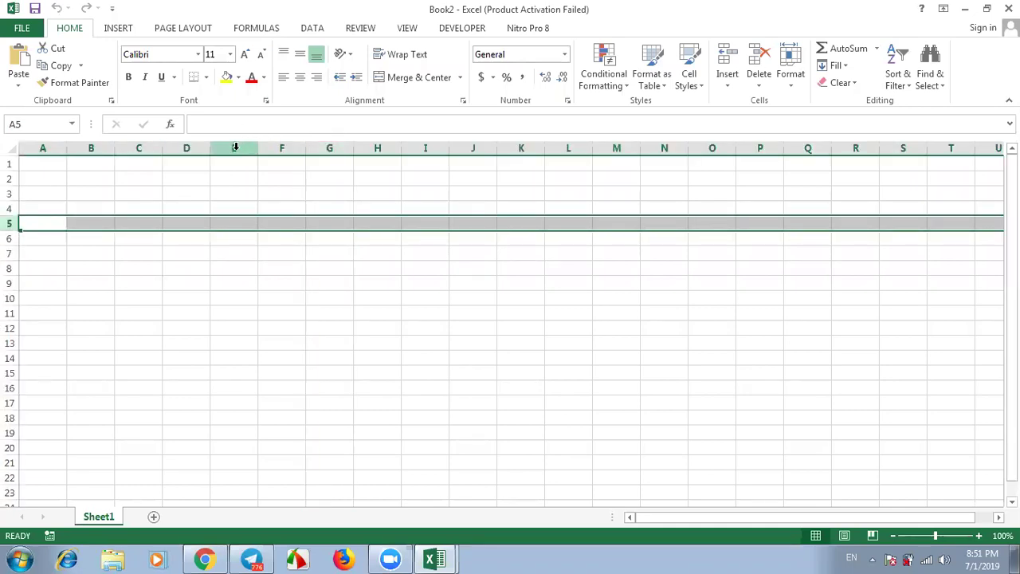
pyautogui.click(241, 211)
pyautogui.click(242, 211)
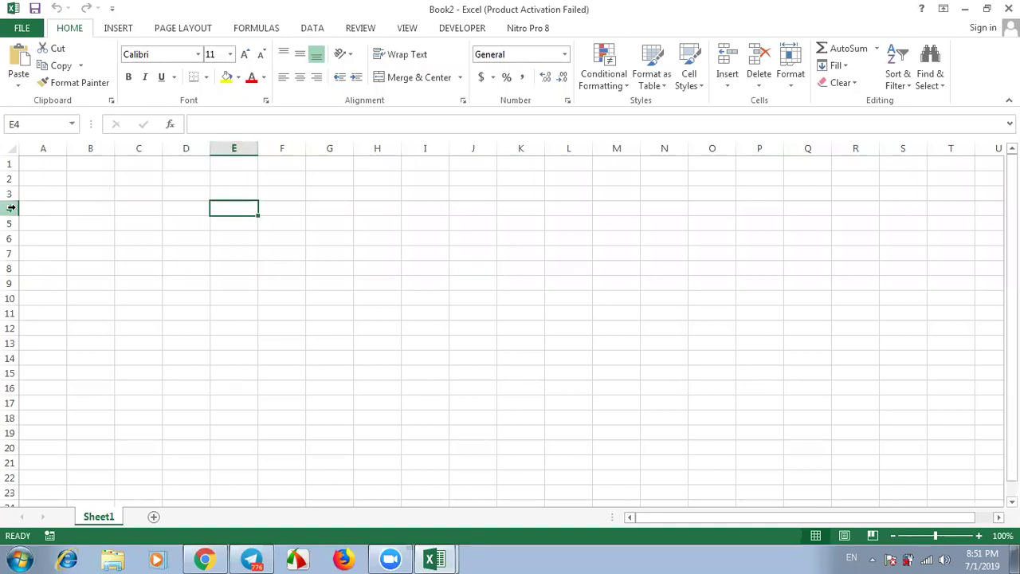
pyautogui.click(421, 148)
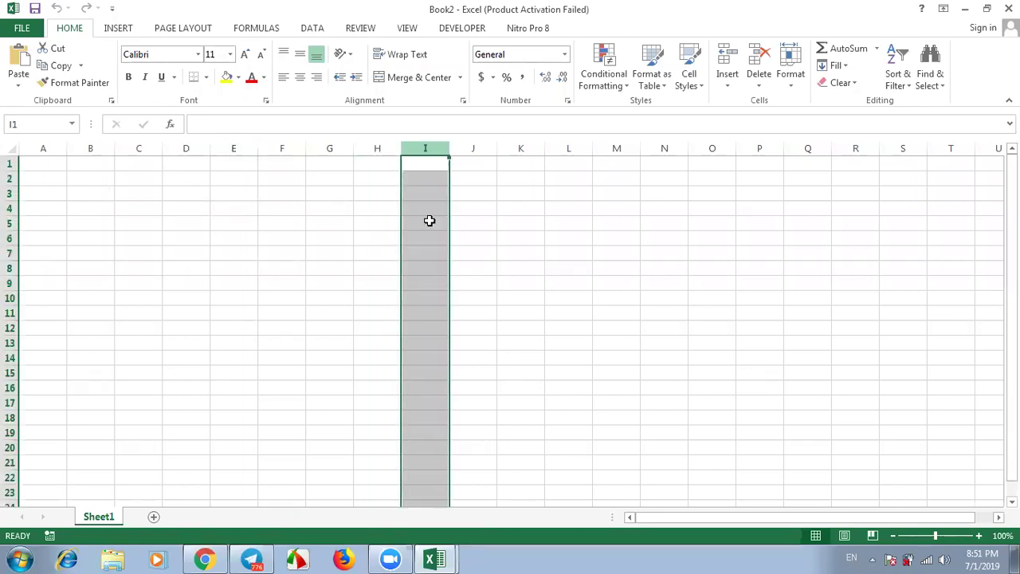
pyautogui.click(430, 220)
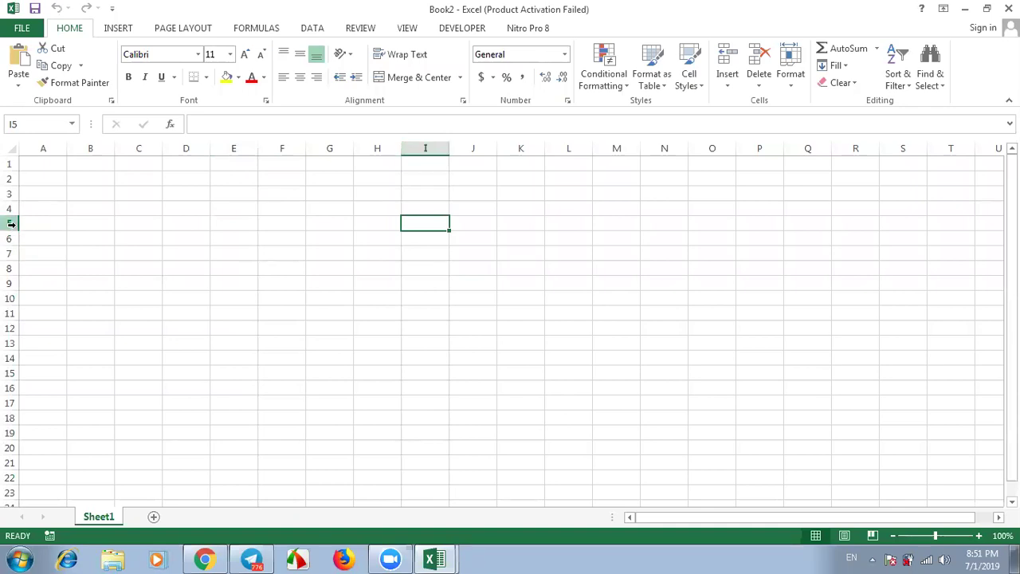
pyautogui.click(288, 302)
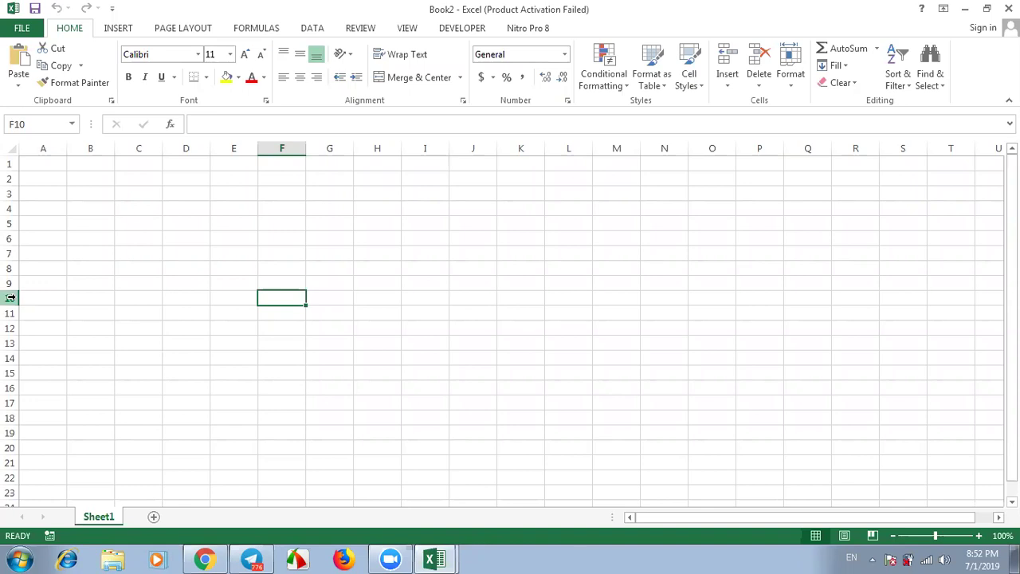
pyautogui.click(550, 314)
pyautogui.click(729, 282)
pyautogui.click(420, 293)
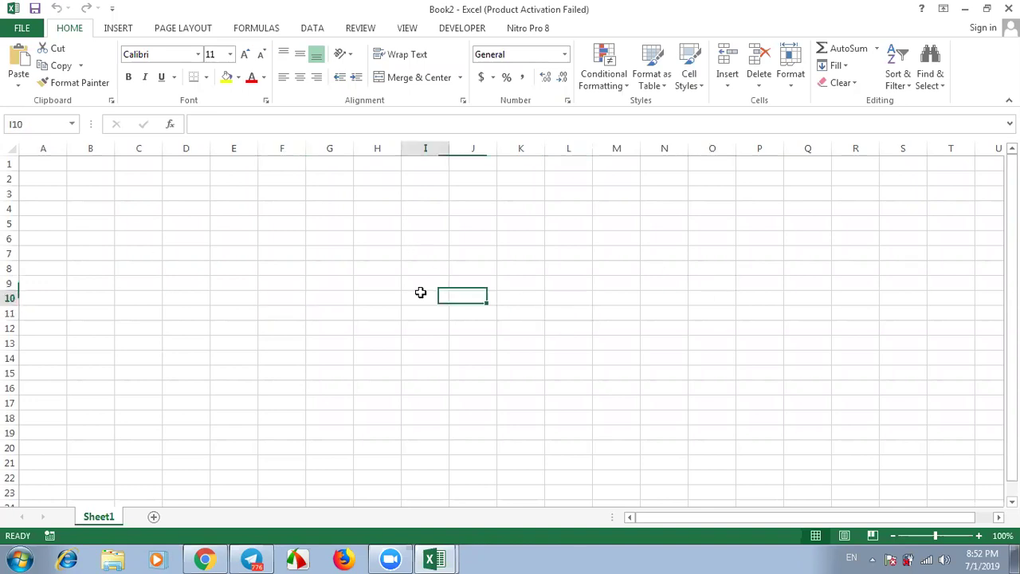
pyautogui.click(408, 251)
pyautogui.click(293, 242)
pyautogui.click(445, 358)
pyautogui.click(533, 262)
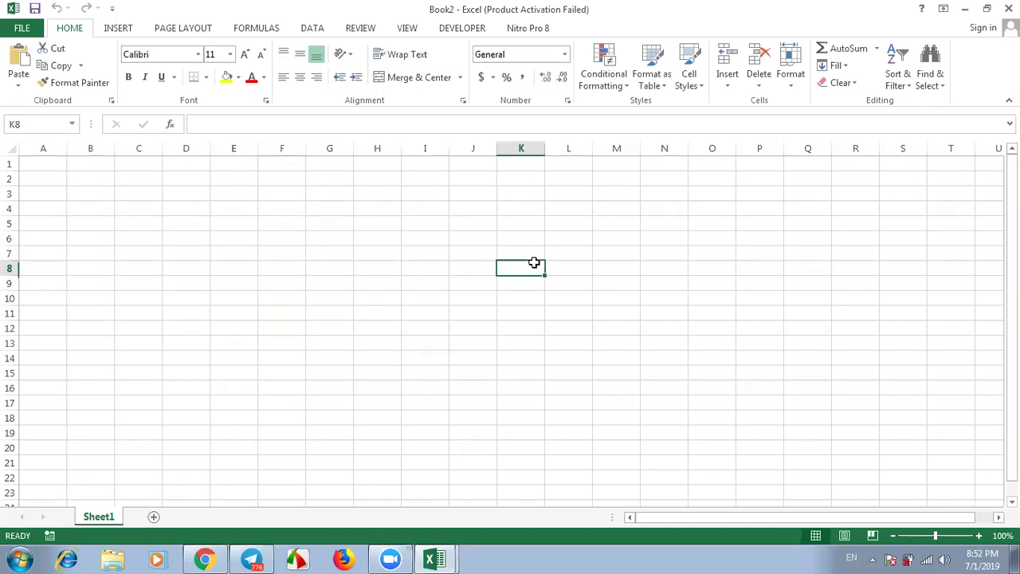
pyautogui.click(611, 313)
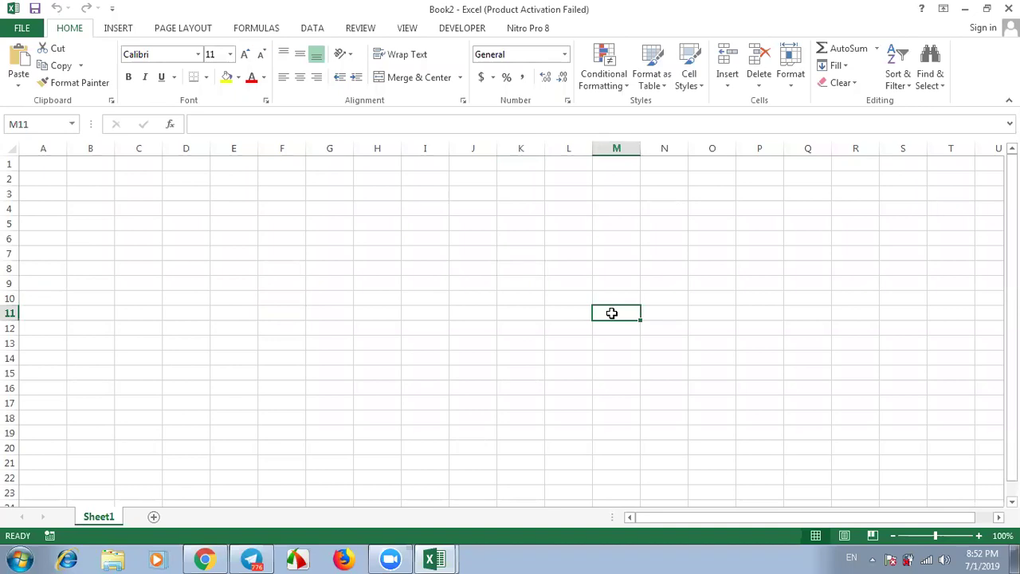
pyautogui.click(468, 317)
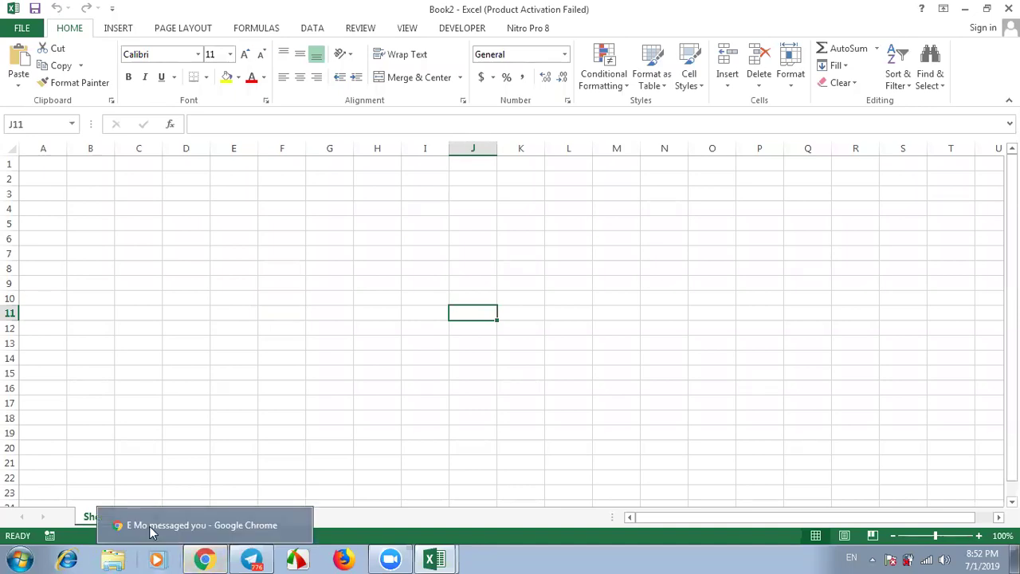
# Step: Browse to D: > Computer Class > Office > Excel and open All Exercise.xlsx
pyautogui.click(112, 559)
pyautogui.click(85, 302)
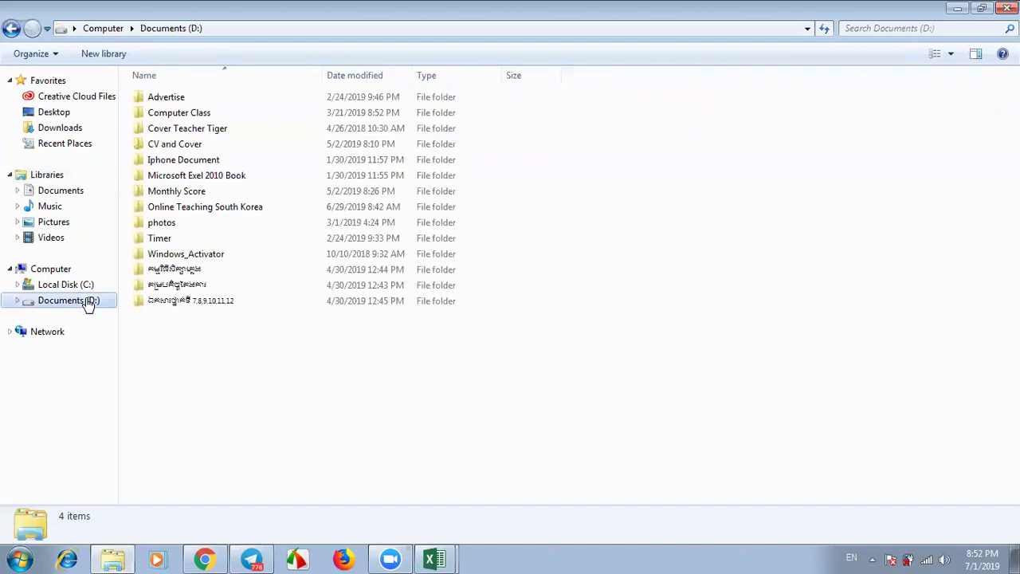
pyautogui.doubleClick(184, 114)
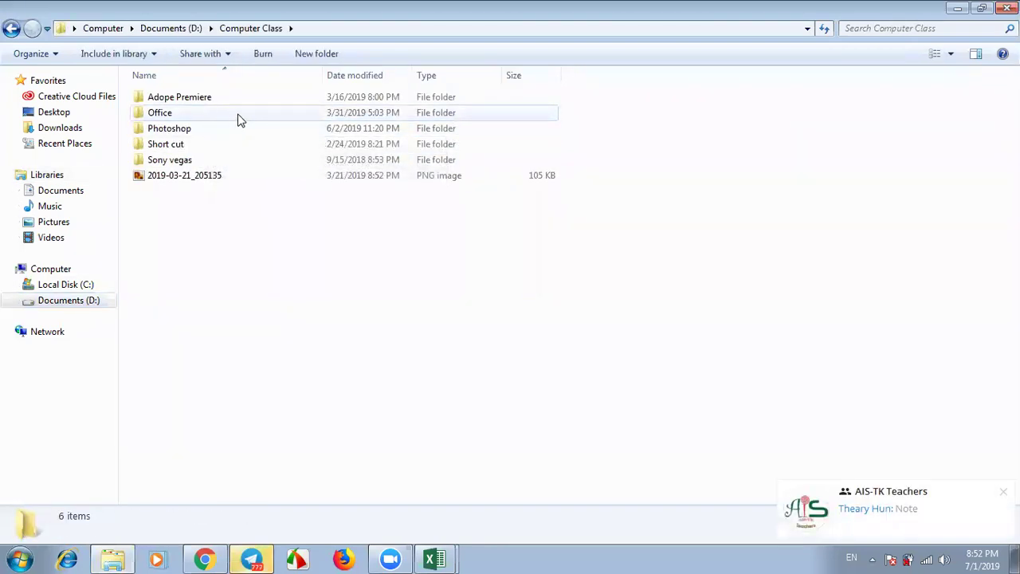
pyautogui.doubleClick(218, 116)
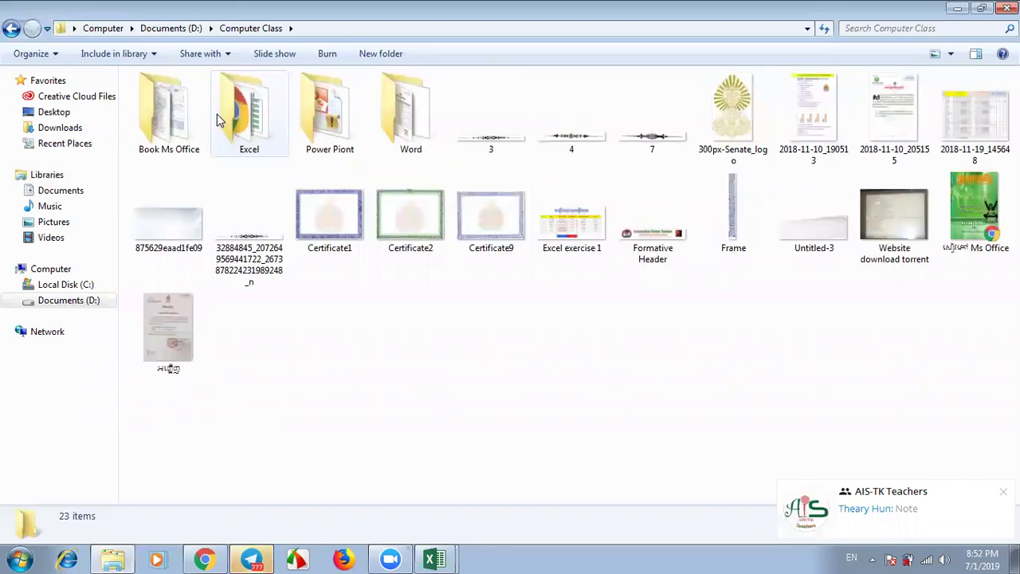
pyautogui.doubleClick(268, 127)
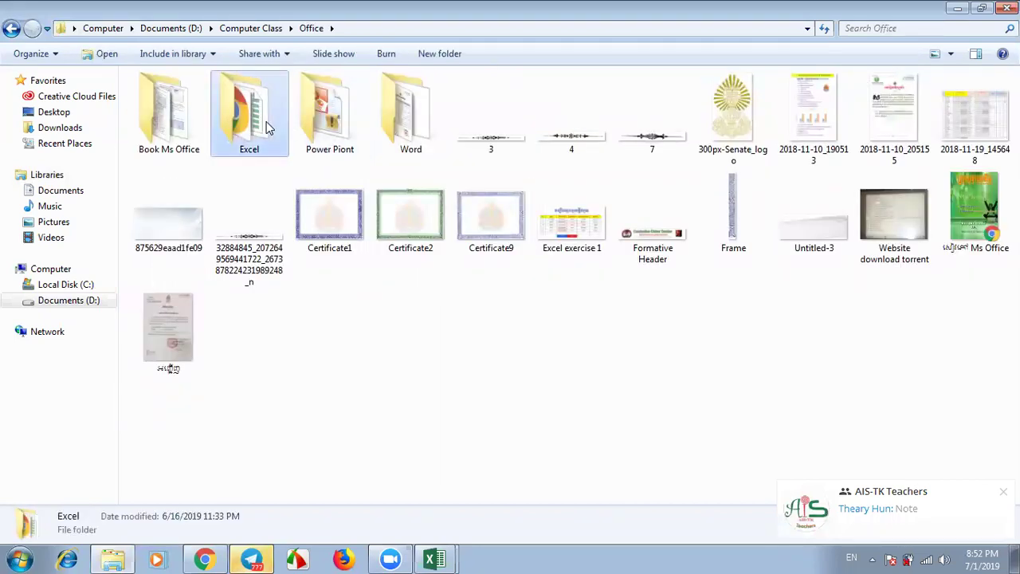
pyautogui.doubleClick(268, 127)
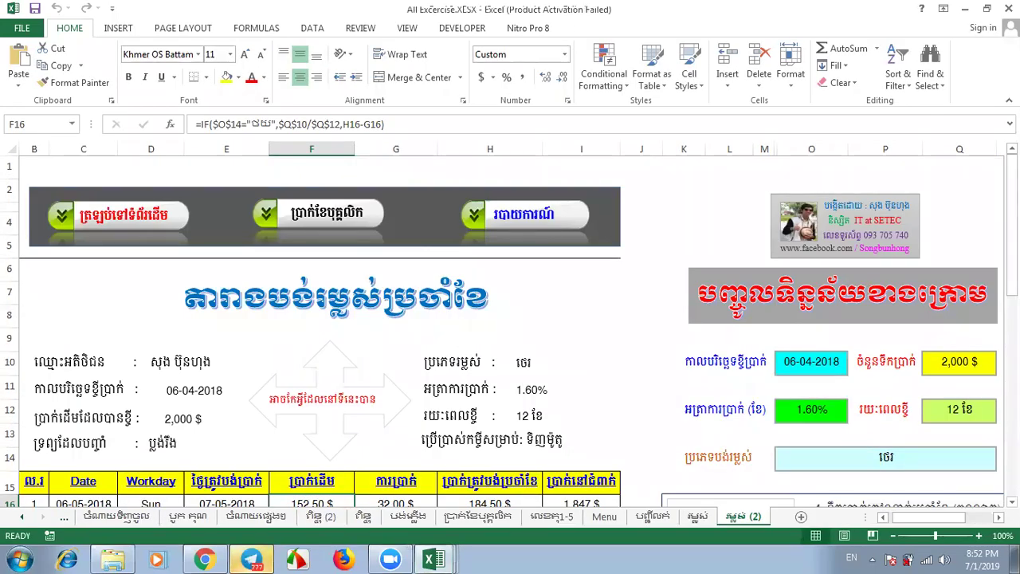
# Step: Switch to the original loan repayment sheet and scroll the tab list back to the first sheets
pyautogui.scroll(-5, 510, 332)
pyautogui.scroll(4, 510, 331)
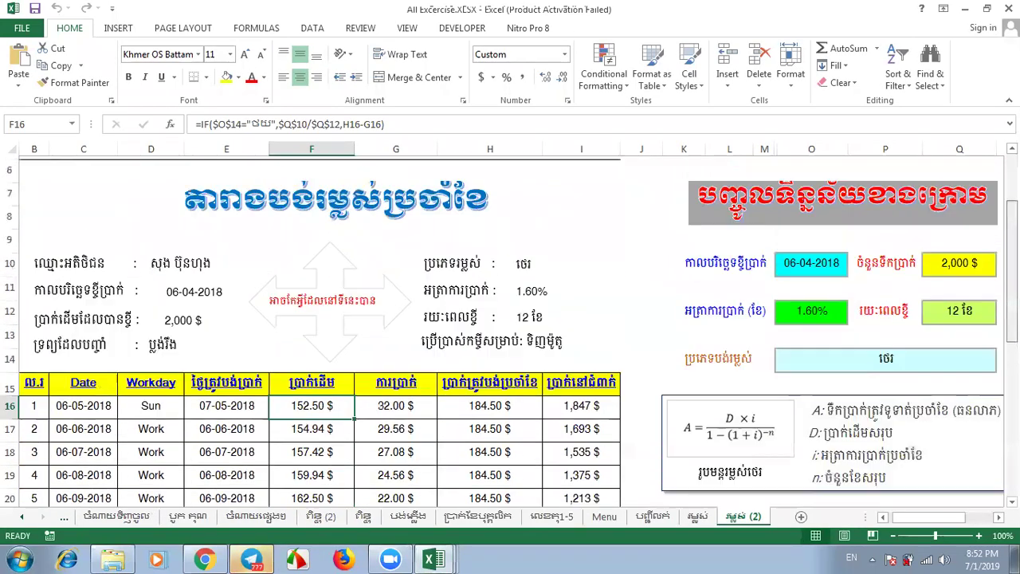
pyautogui.scroll(-3, 510, 331)
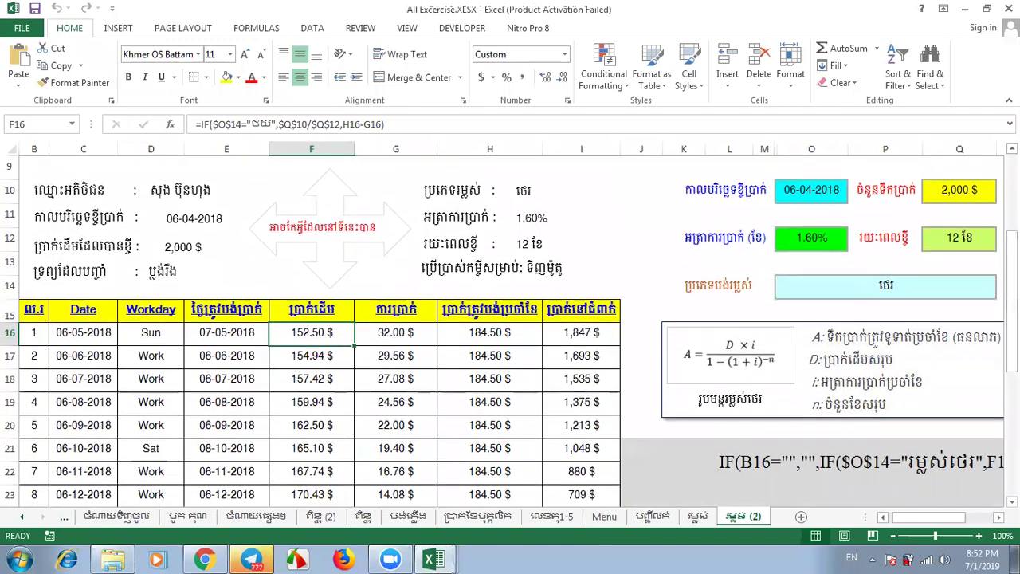
pyautogui.click(701, 516)
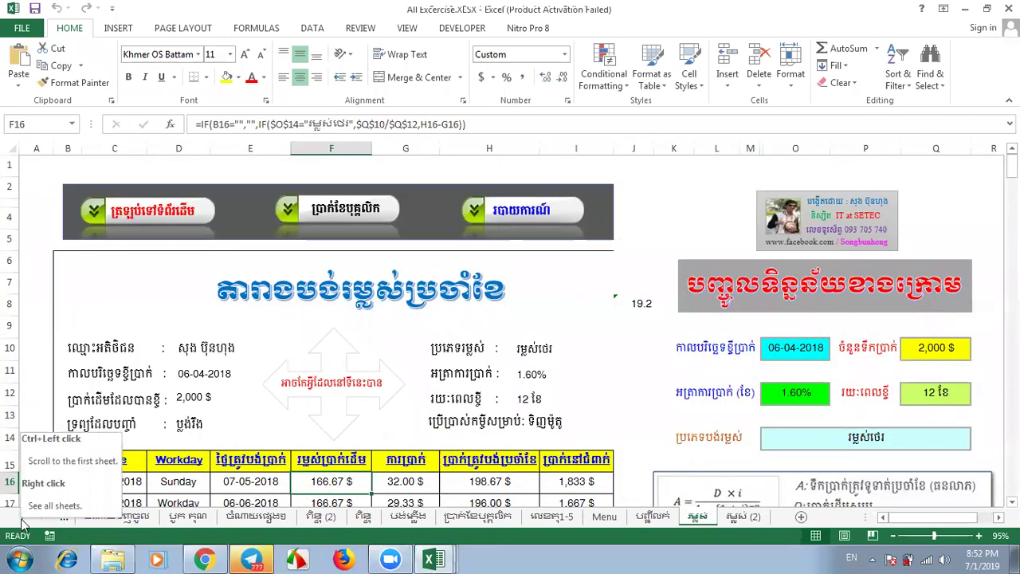
pyautogui.scroll(-4, 510, 332)
pyautogui.scroll(4, 510, 331)
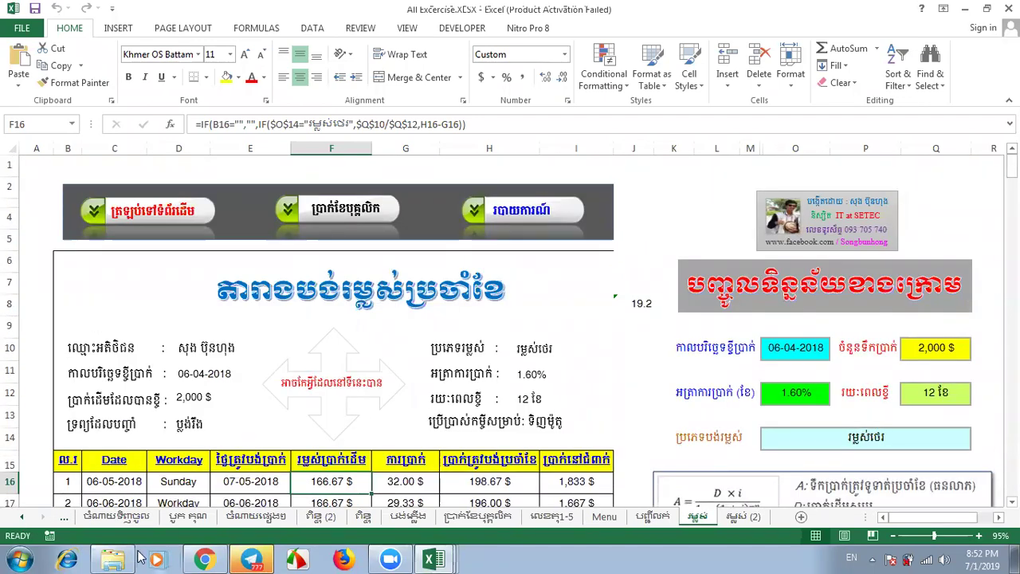
pyautogui.click(26, 518)
pyautogui.click(25, 518)
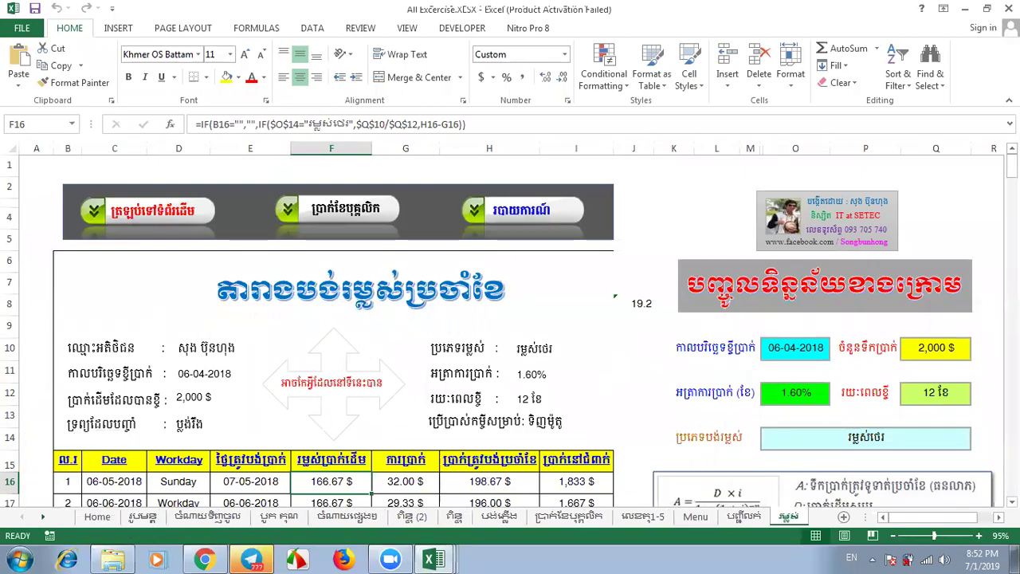
pyautogui.moveTo(1011, 167); pyautogui.dragTo(1011, 170)
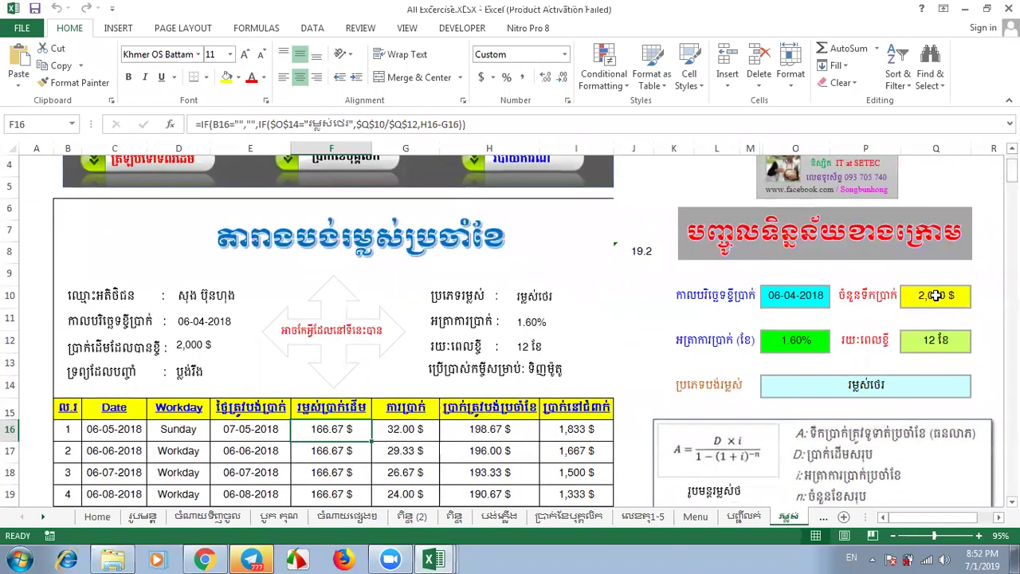
# Step: Enter a 4,000 $ loan over 24 months at 1% interest, then inspect the payment formulas
pyautogui.click(936, 294)
pyautogui.write('4')
pyautogui.write('00')
pyautogui.click(928, 341)
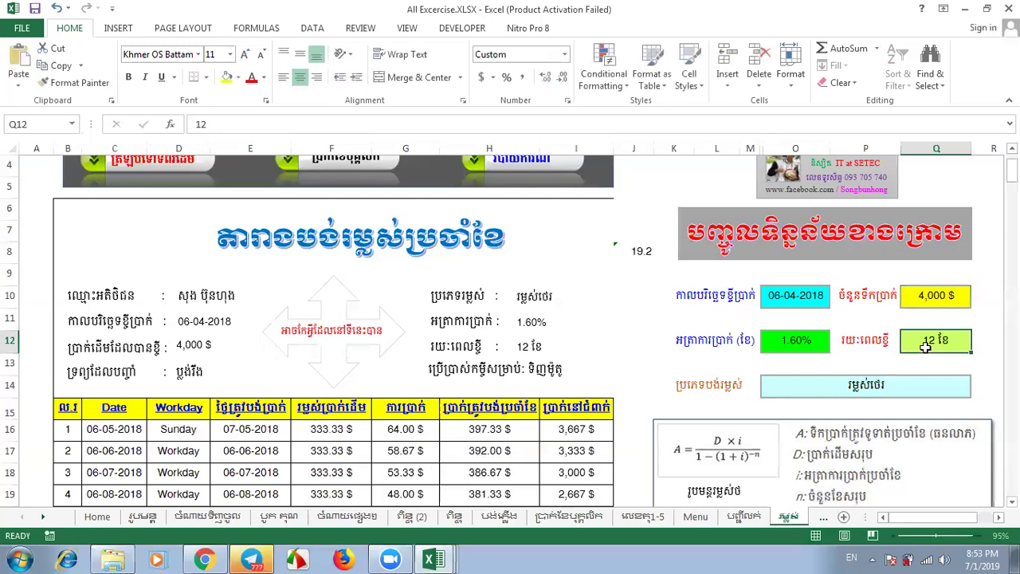
pyautogui.write('24')
pyautogui.click(784, 351)
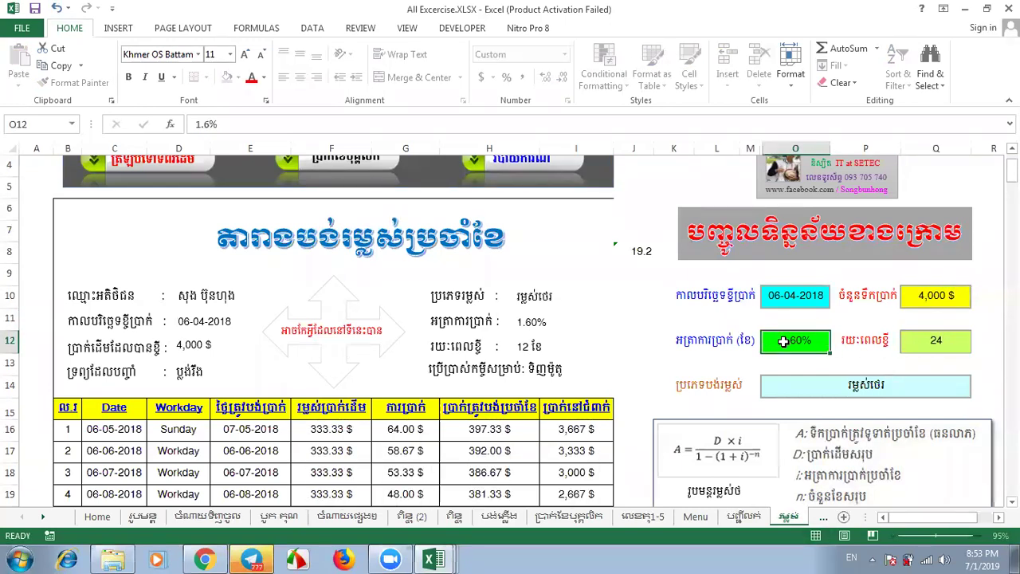
pyautogui.write('1')
pyautogui.click(607, 273)
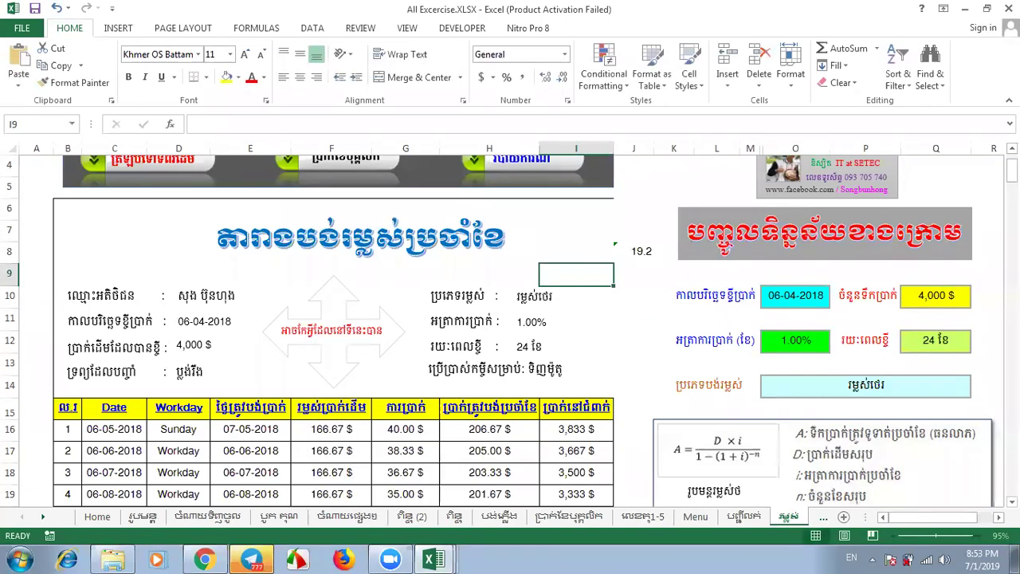
pyautogui.moveTo(1010, 169)
pyautogui.mouseDown()
pyautogui.moveTo(1010, 185)
pyautogui.moveTo(1010, 169)
pyautogui.mouseUp()
pyautogui.click(494, 233)
pyautogui.click(494, 317)
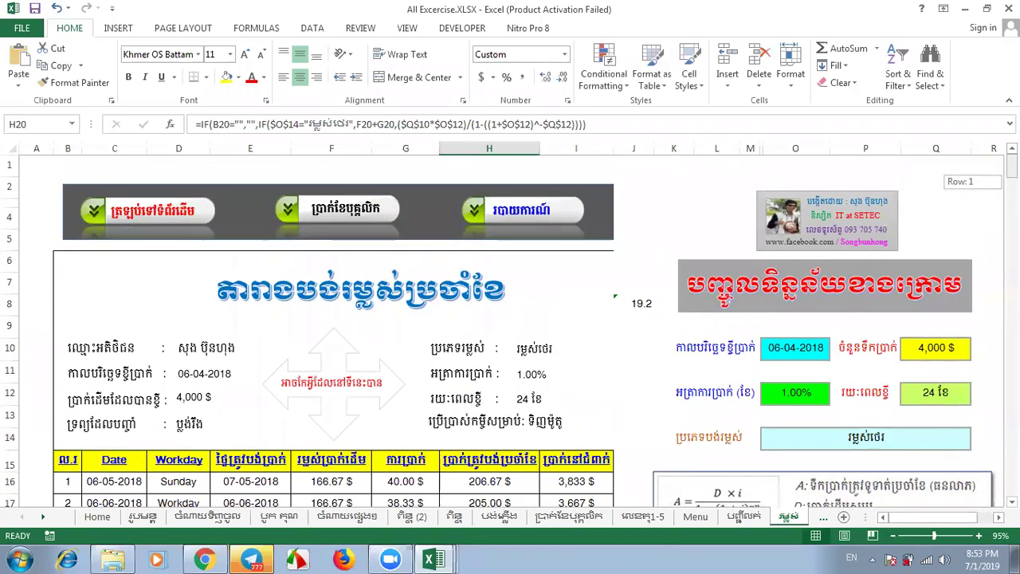
# Step: On the items 1-5 invoice sheet, change the first item code from k03 to k08
pyautogui.click(643, 518)
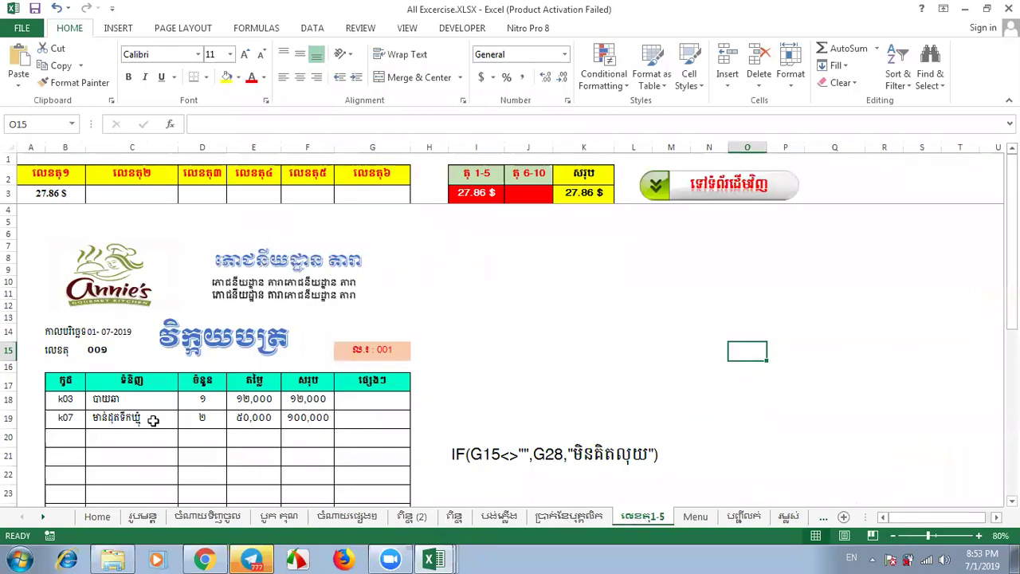
pyautogui.click(67, 397)
pyautogui.click(105, 405)
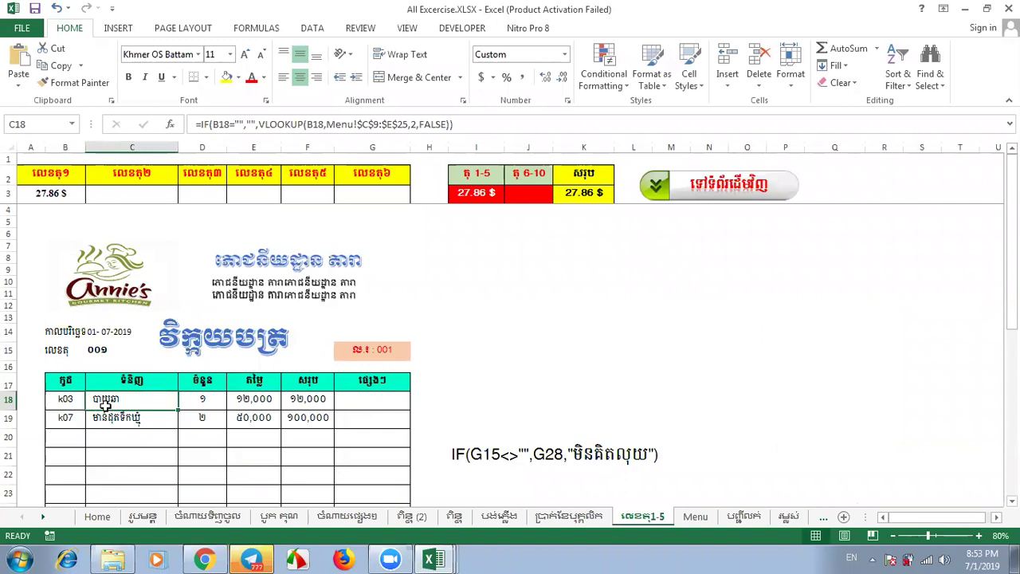
pyautogui.click(57, 399)
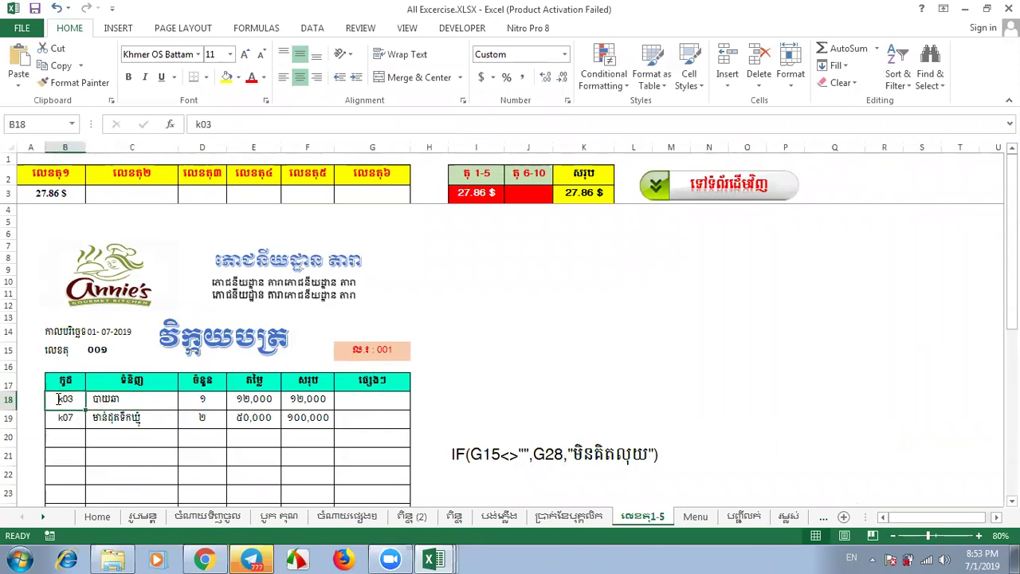
pyautogui.write('k')
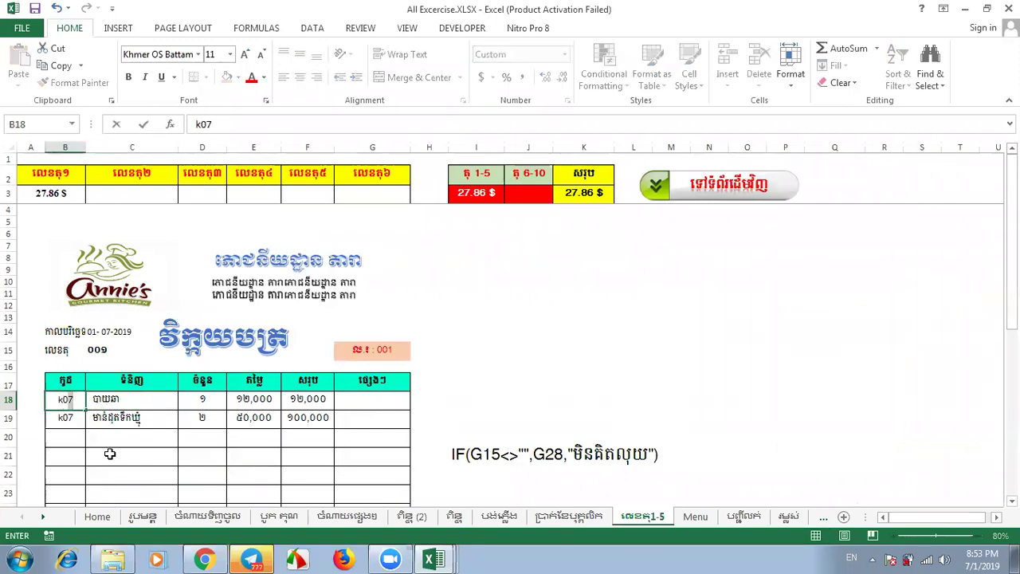
pyautogui.click(110, 453)
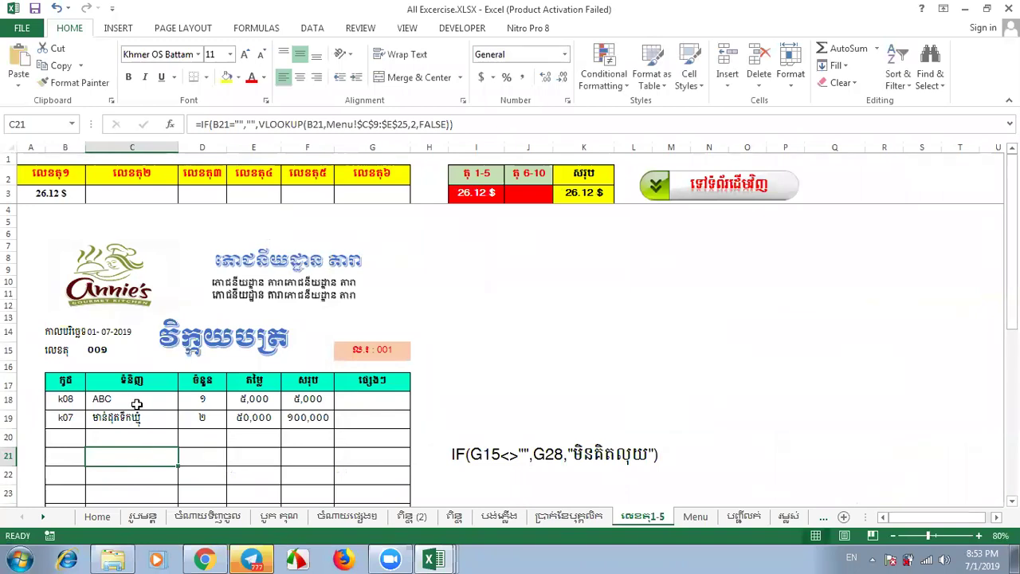
pyautogui.click(67, 401)
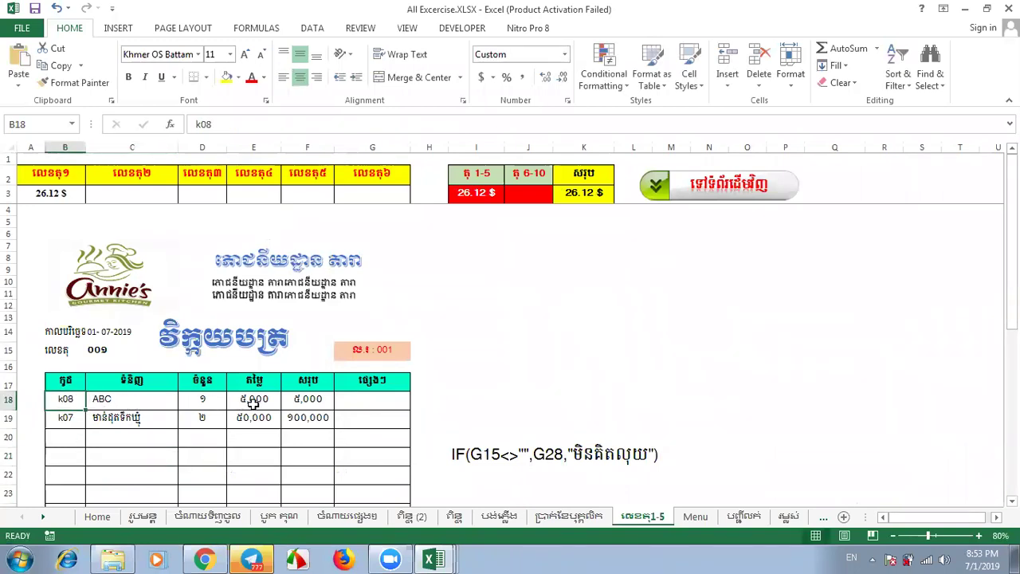
pyautogui.click(191, 452)
pyautogui.moveTo(1011, 267); pyautogui.dragTo(1011, 267)
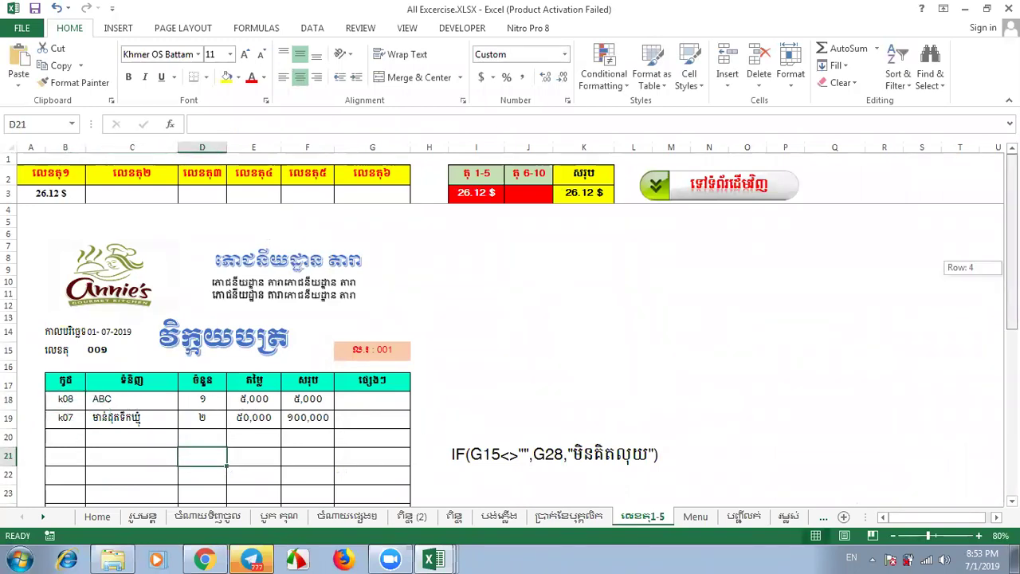
# Step: Step leftward through the sheet tabs to the រូបមន្ត formula list and scroll through it
pyautogui.click(575, 517)
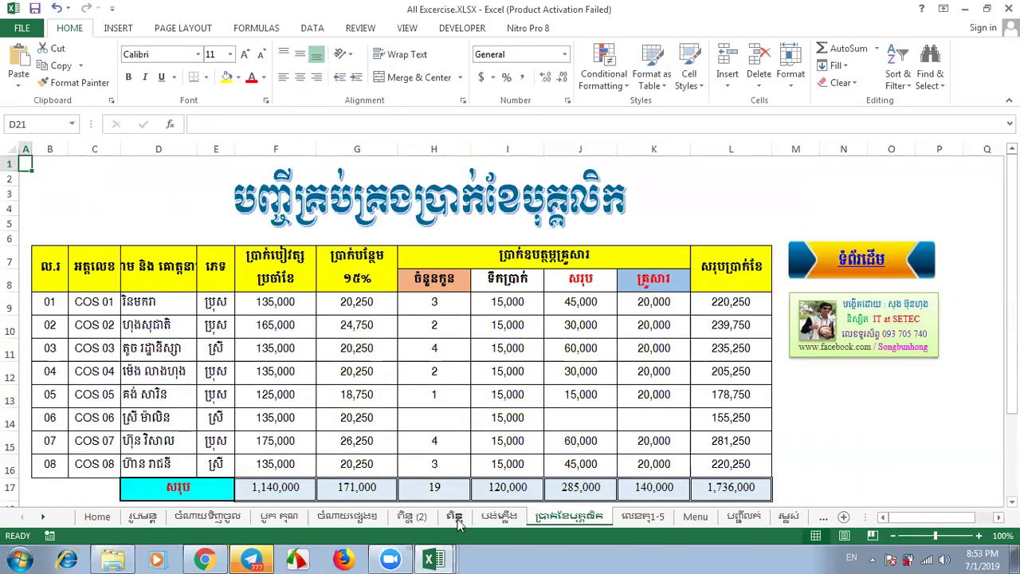
pyautogui.click(499, 518)
pyautogui.click(454, 517)
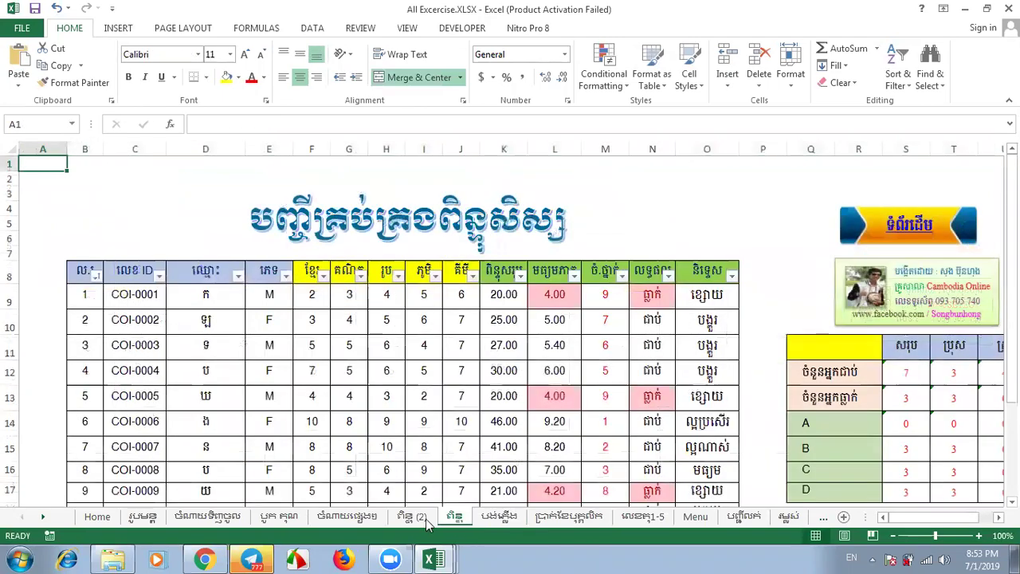
pyautogui.click(421, 517)
pyautogui.click(334, 520)
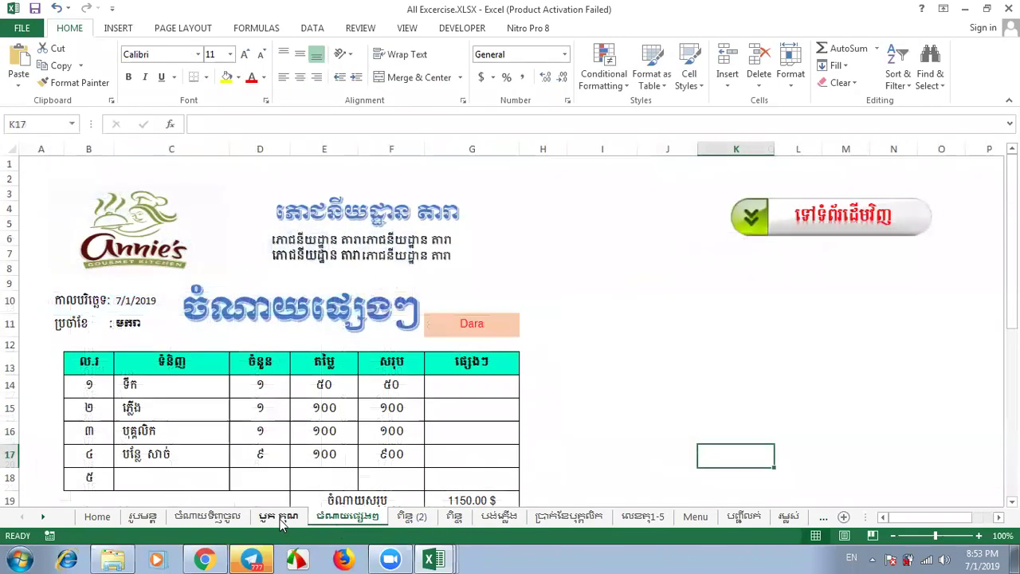
pyautogui.click(281, 520)
pyautogui.click(207, 517)
pyautogui.click(142, 517)
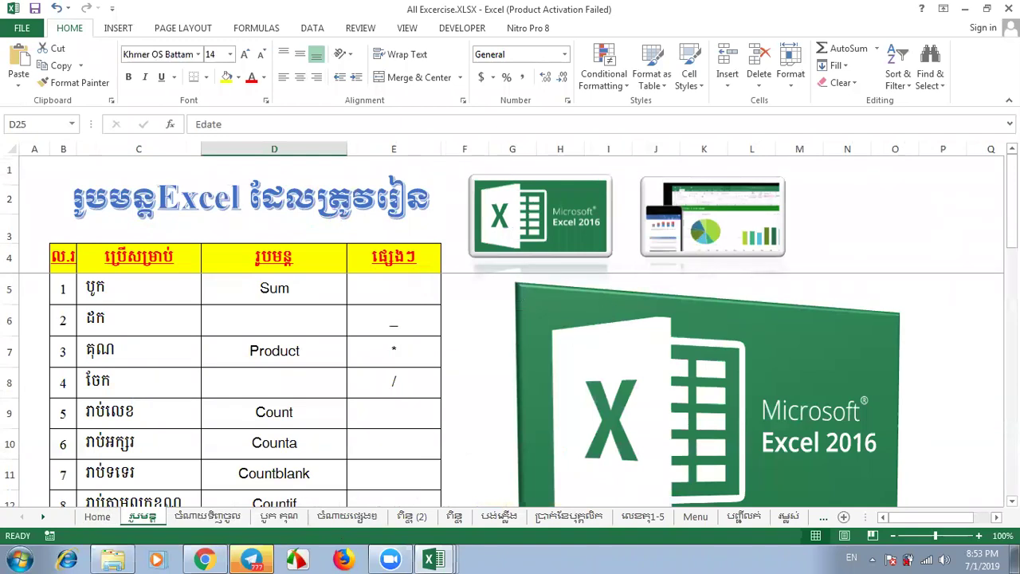
pyautogui.moveTo(1011, 183); pyautogui.dragTo(1011, 209)
pyautogui.moveTo(1011, 278)
pyautogui.mouseDown()
pyautogui.moveTo(1011, 440)
pyautogui.moveTo(1011, 199)
pyautogui.mouseUp()
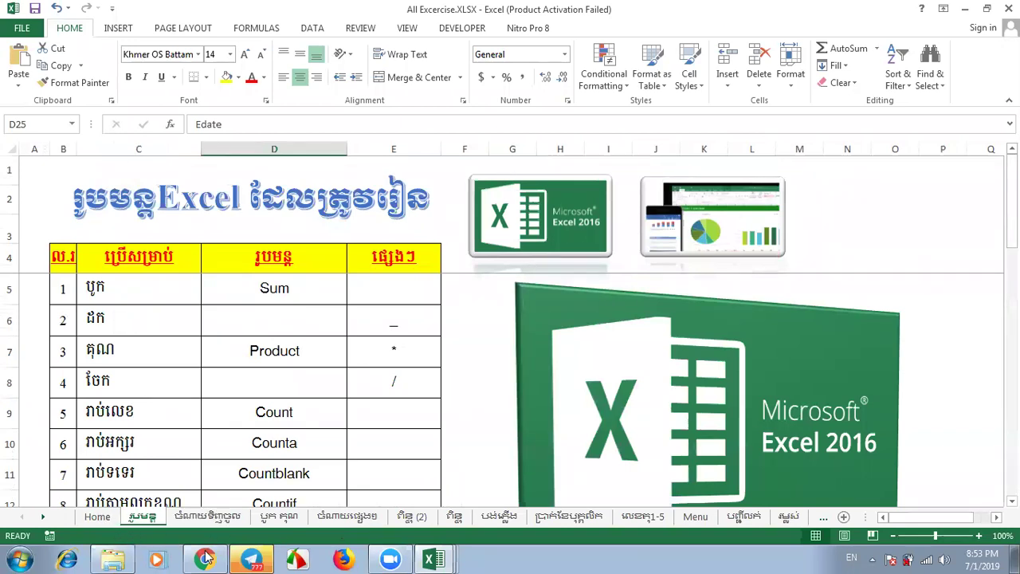
pyautogui.moveTo(204, 557)
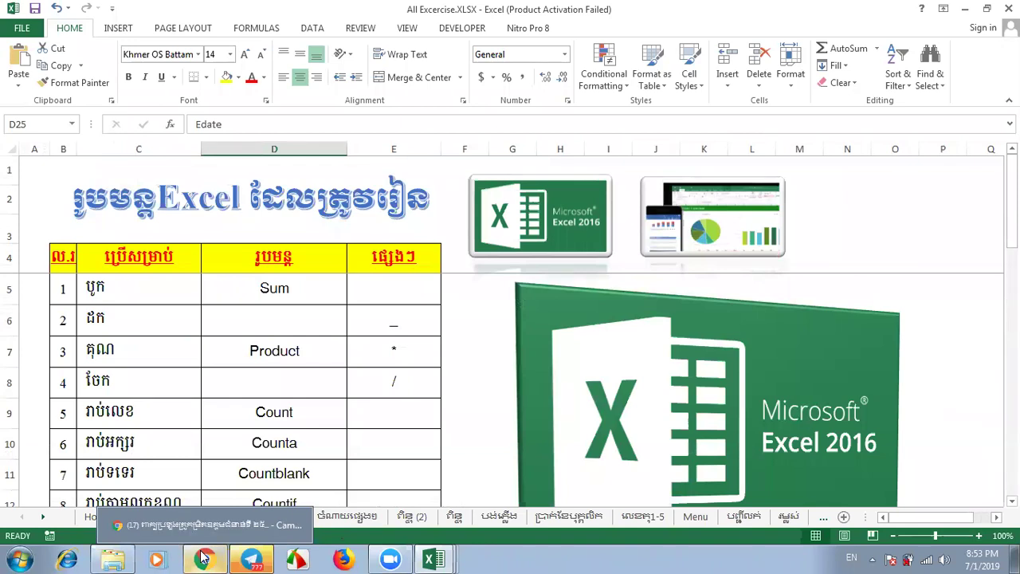
# Step: In Chrome, close the chat, open Cambodian Online Teacher, close the extra tab and scroll the page
pyautogui.click(204, 557)
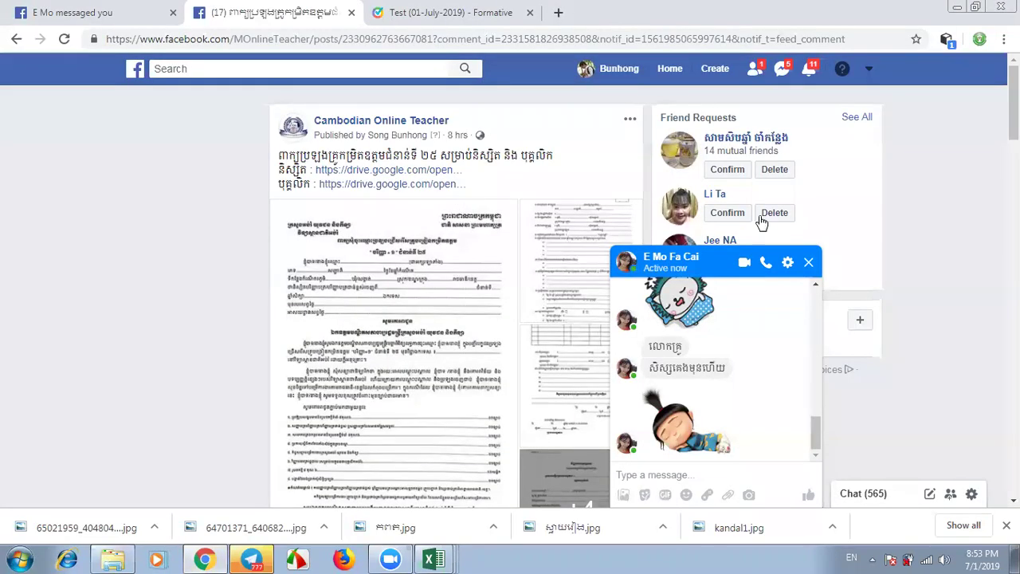
pyautogui.click(808, 262)
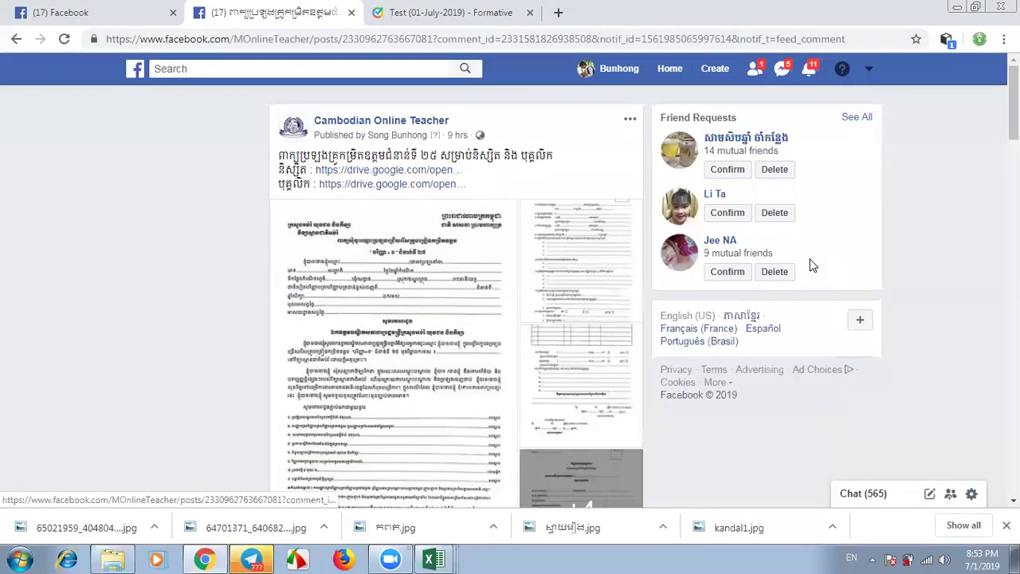
pyautogui.click(441, 121)
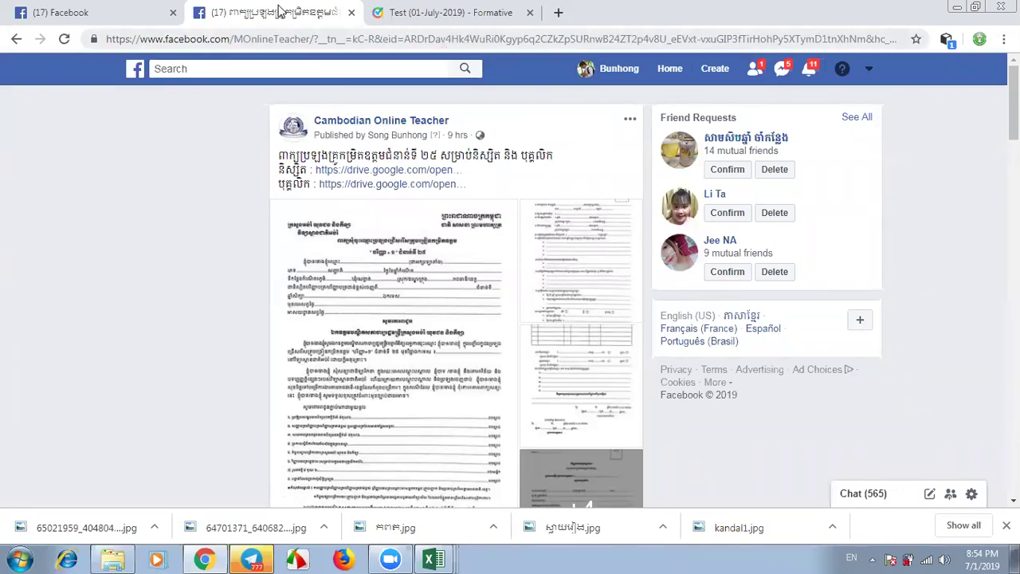
pyautogui.click(173, 12)
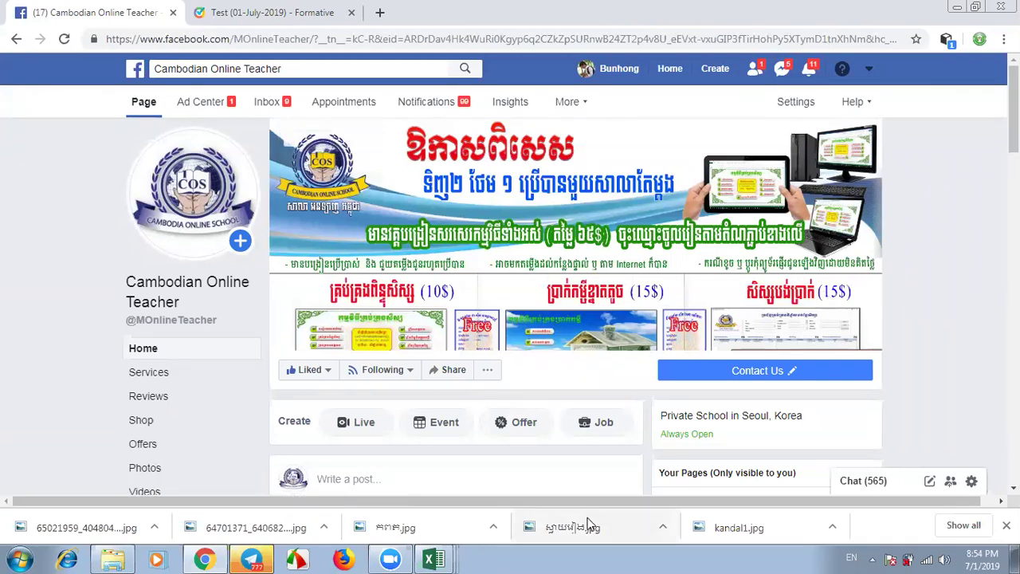
pyautogui.click(433, 559)
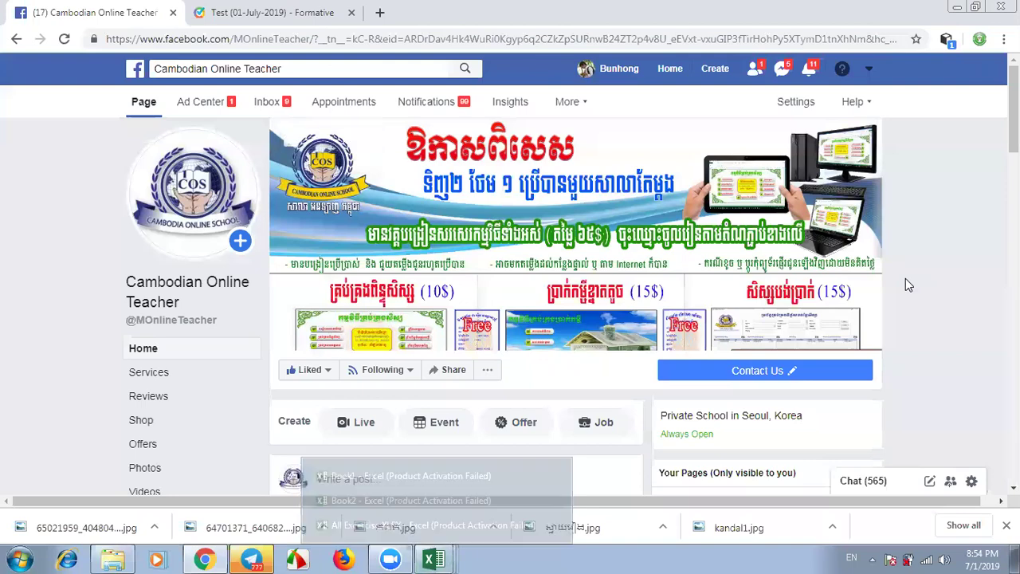
pyautogui.moveTo(1013, 109); pyautogui.dragTo(1012, 342)
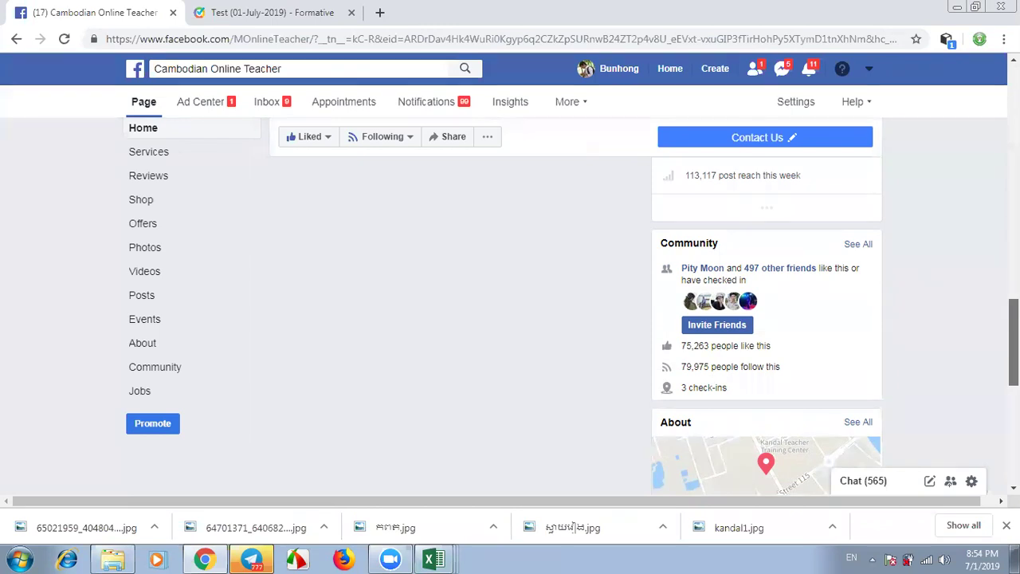
pyautogui.moveTo(1013, 342); pyautogui.dragTo(1012, 253)
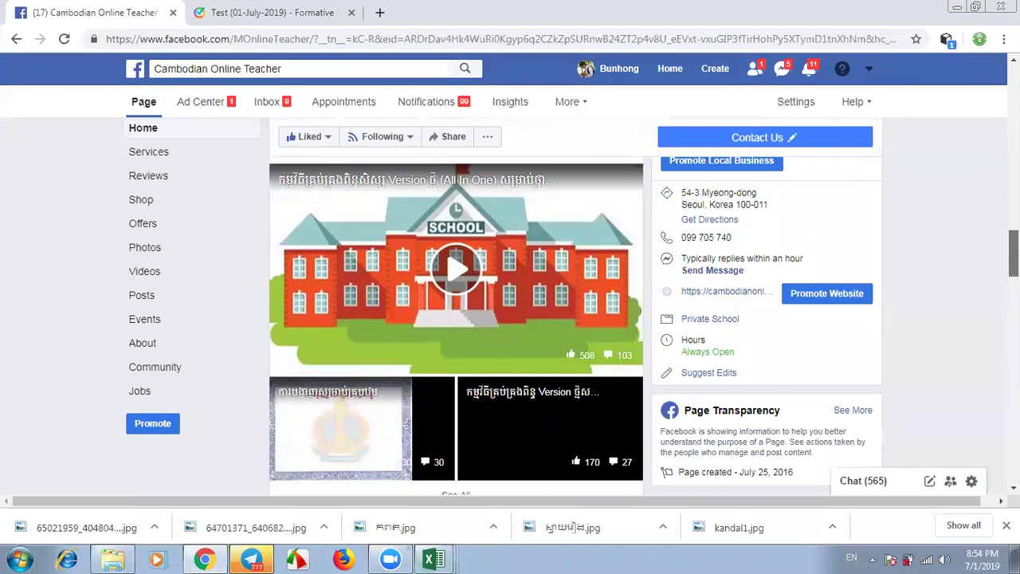
pyautogui.moveTo(437, 558)
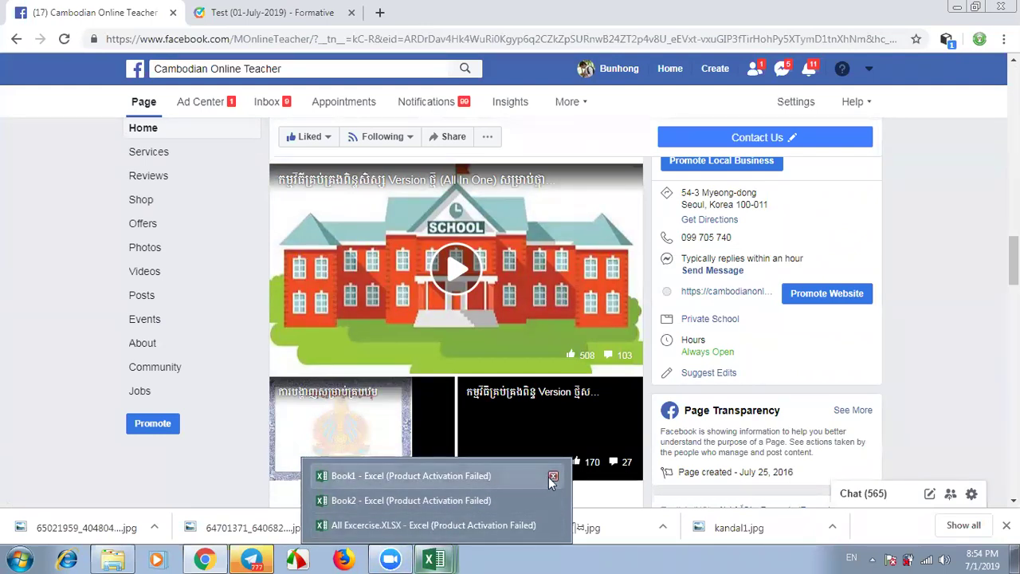
# Step: Close the extra workbook with Don't Save and go to the Home sheet of All Excercise
pyautogui.click(552, 476)
pyautogui.click(553, 498)
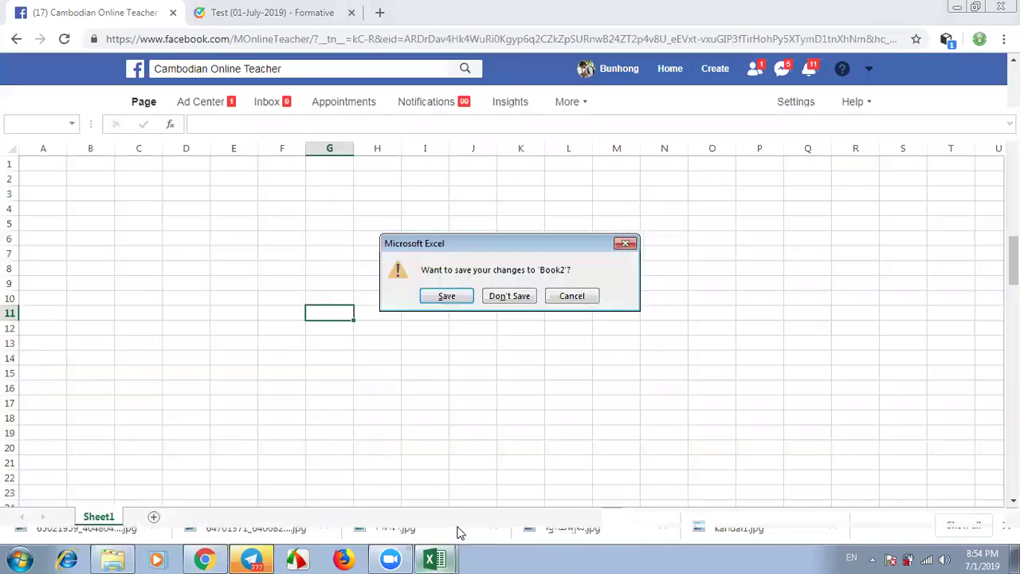
pyautogui.click(522, 302)
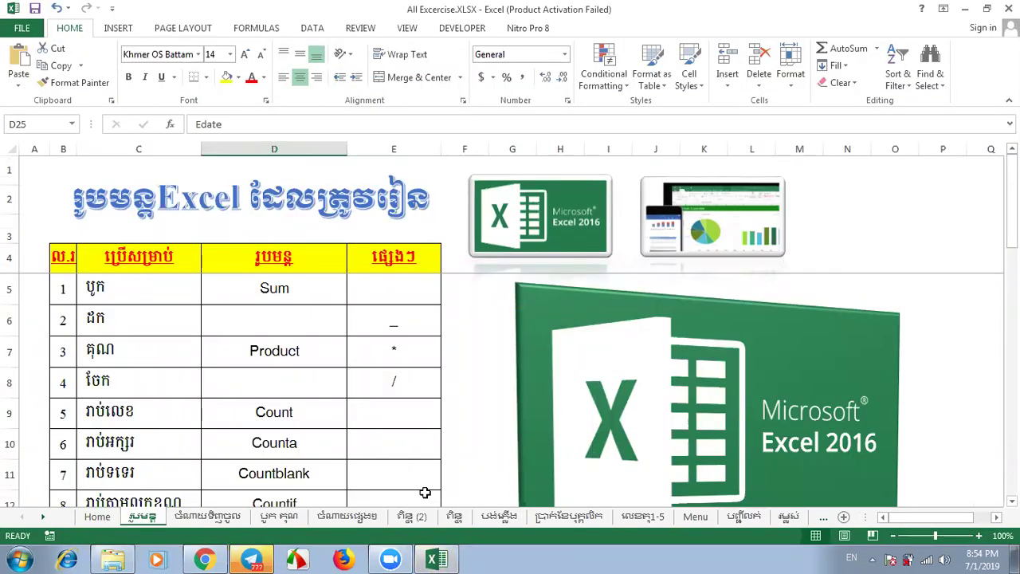
pyautogui.click(99, 516)
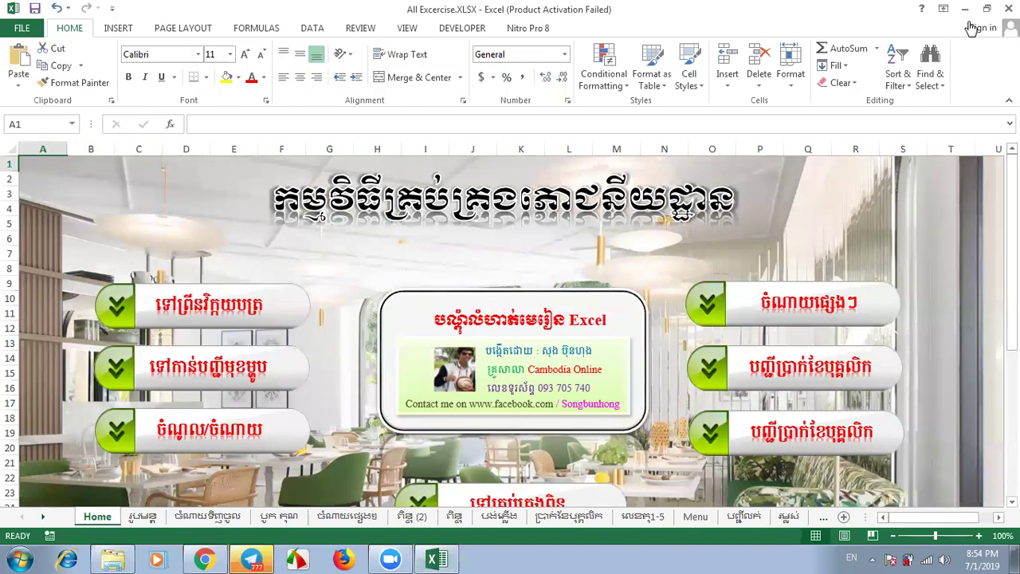
# Step: Collapse the ribbon to tabs only and try the Home sheet links, opening the Menu sheet
pyautogui.click(943, 9)
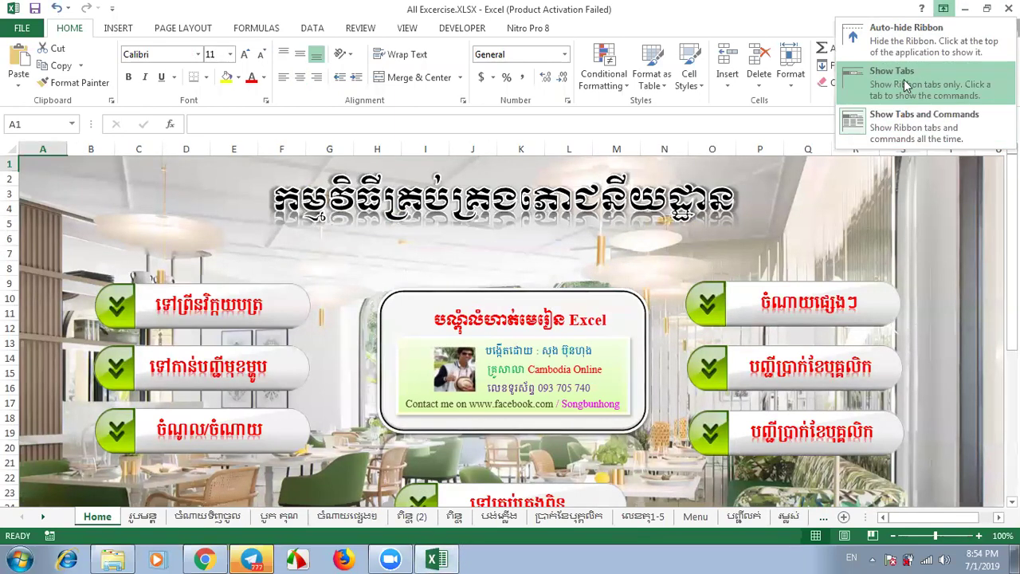
pyautogui.click(900, 77)
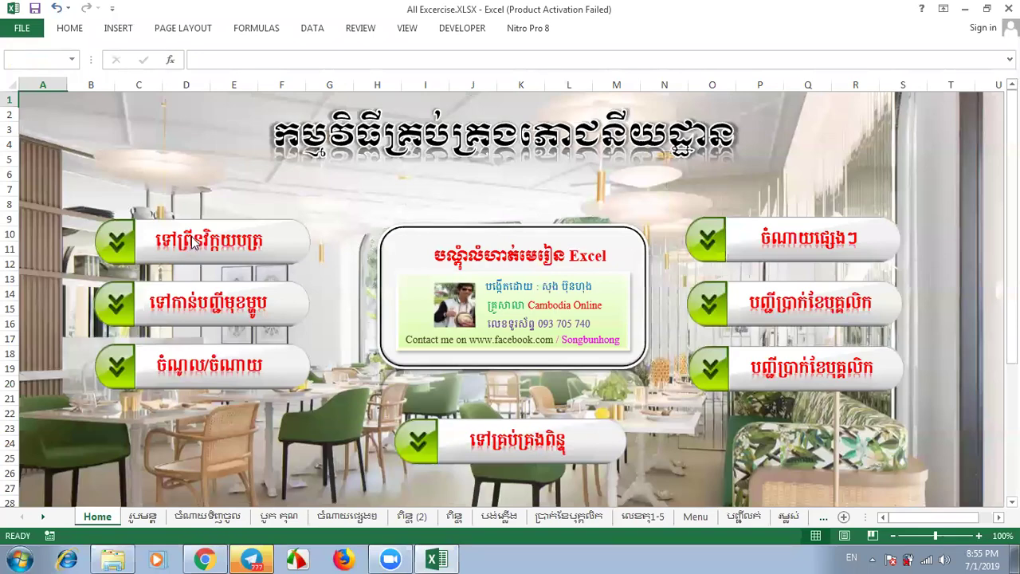
pyautogui.click(195, 243)
pyautogui.click(587, 260)
pyautogui.click(267, 307)
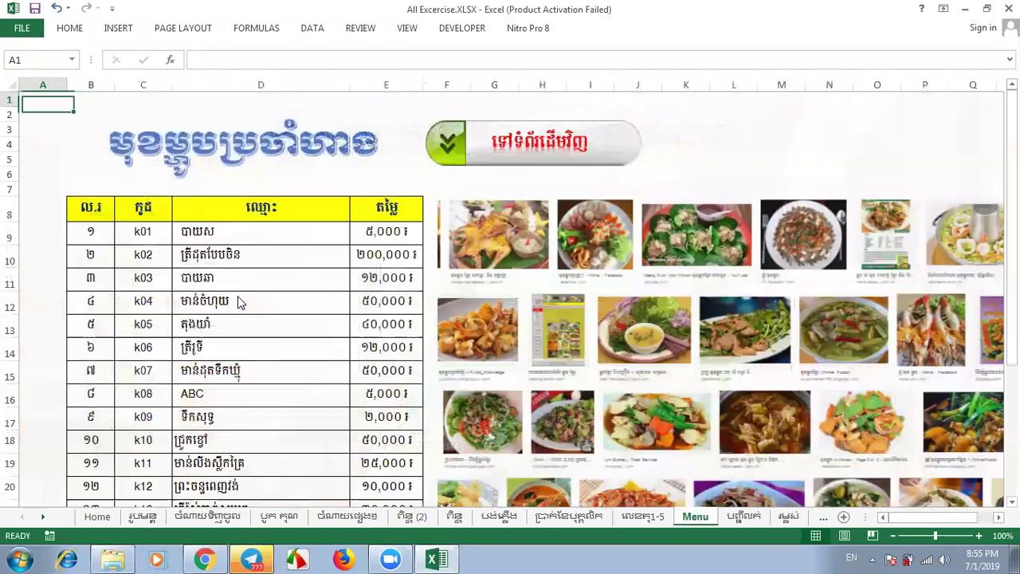
pyautogui.click(518, 145)
# Step: Test the other-expenses and staff salary links, then switch to Book3 and select F7
pyautogui.click(256, 361)
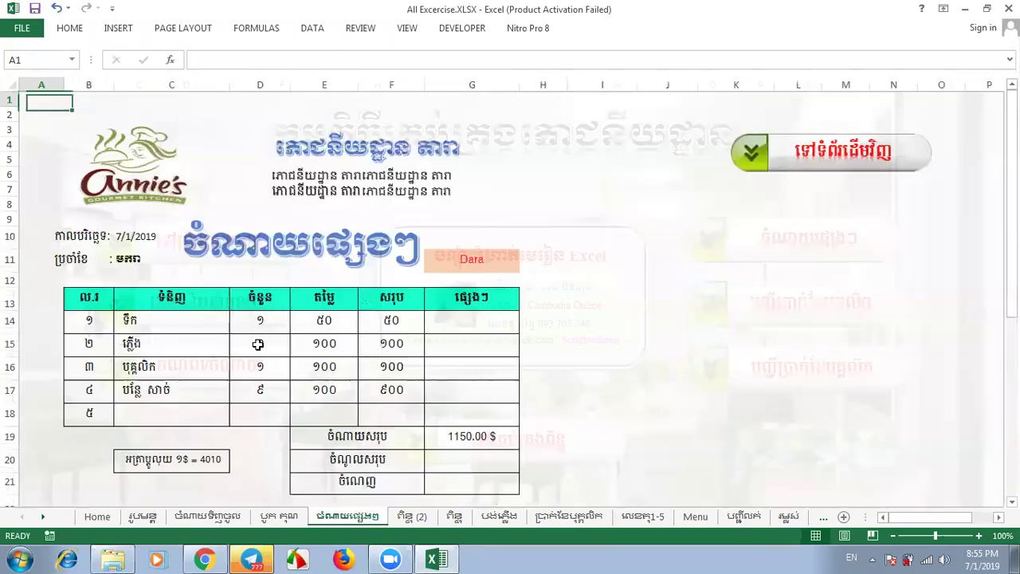
pyautogui.click(799, 158)
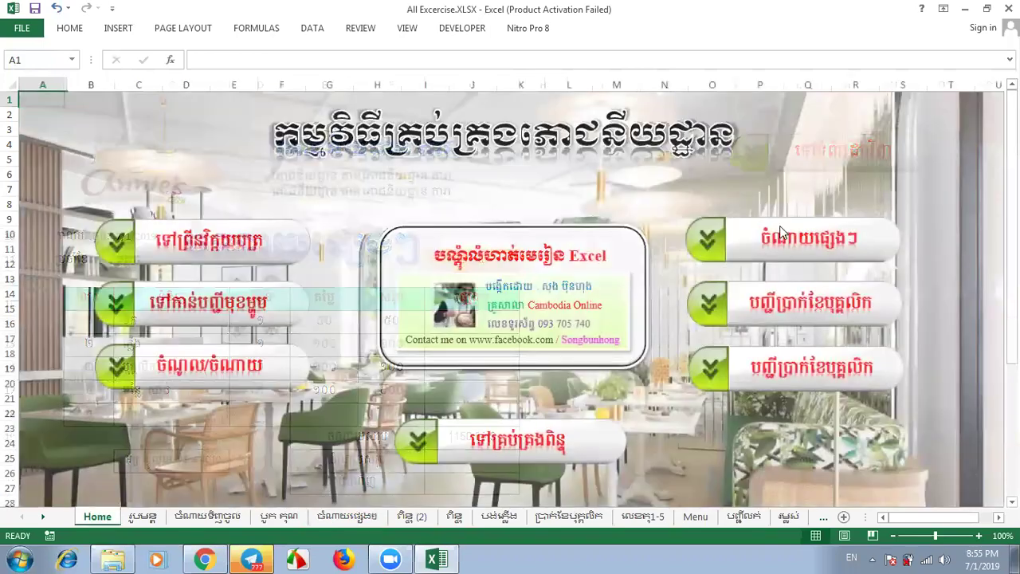
pyautogui.click(795, 288)
pyautogui.click(874, 199)
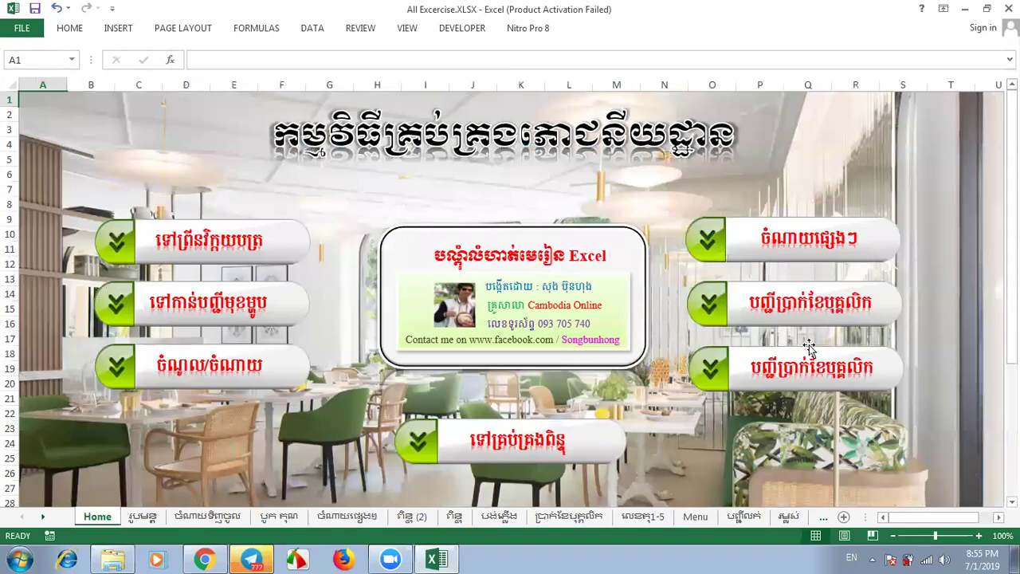
pyautogui.click(818, 380)
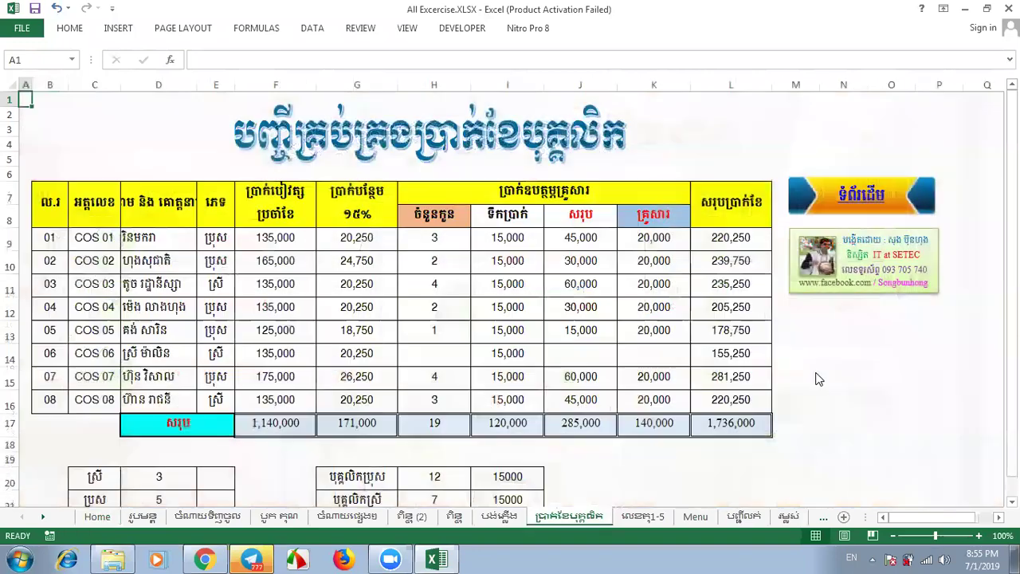
pyautogui.click(879, 204)
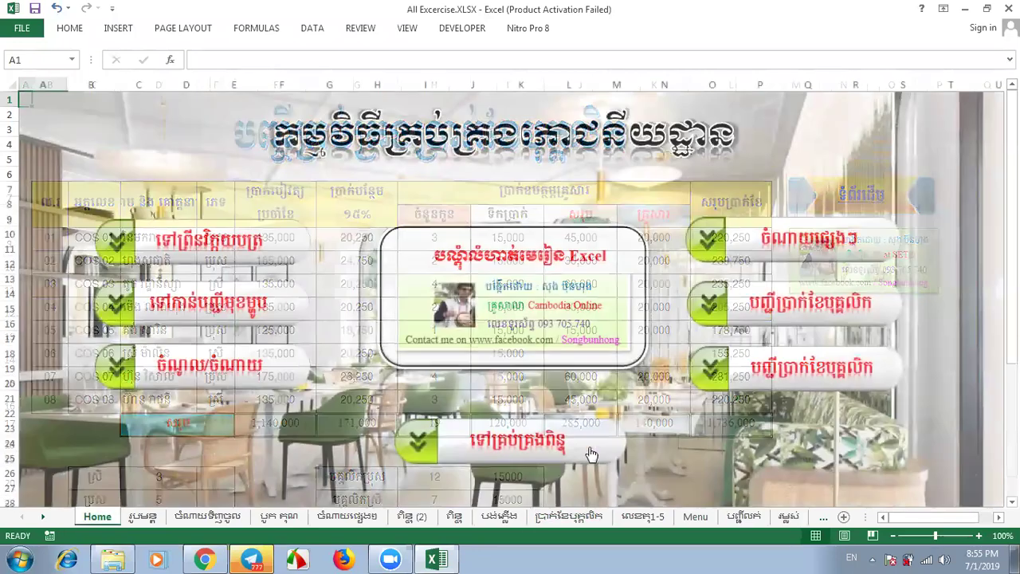
pyautogui.click(450, 268)
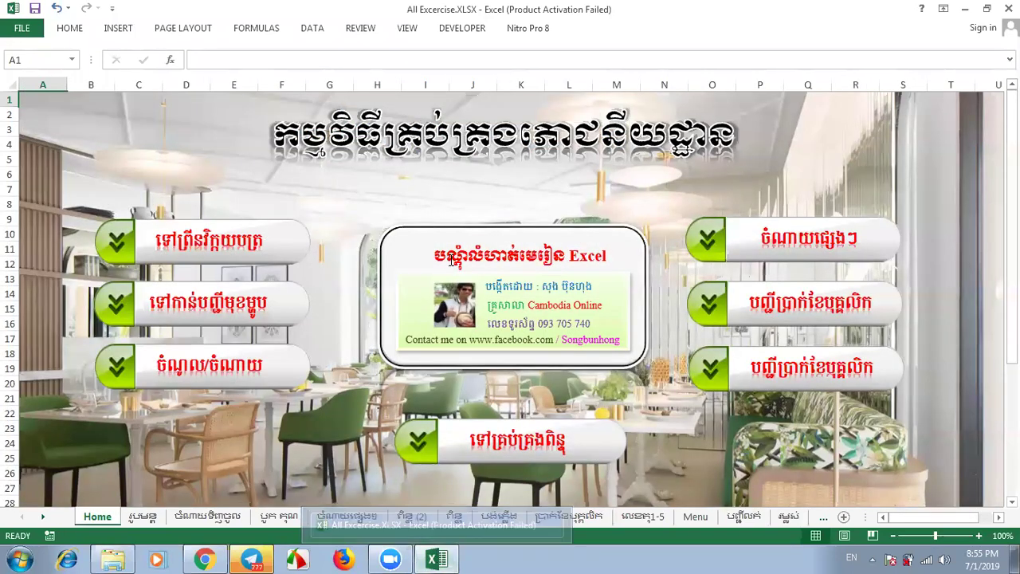
pyautogui.click(262, 187)
# Step: Select D4, then bring All Excercise.XLSX forward and move from the formulas sheet to purchase-expense
pyautogui.click(181, 144)
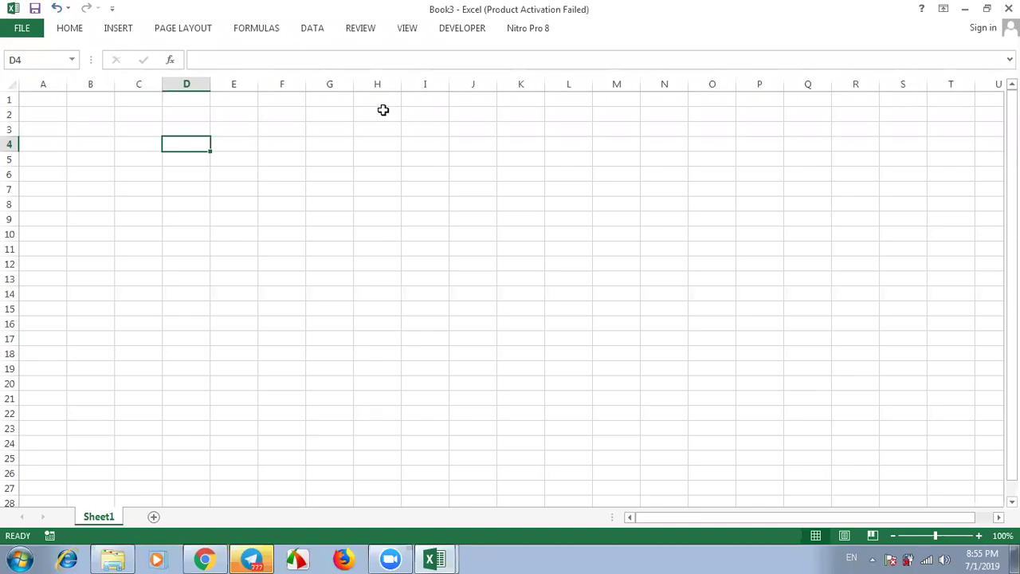
pyautogui.click(435, 557)
pyautogui.click(408, 500)
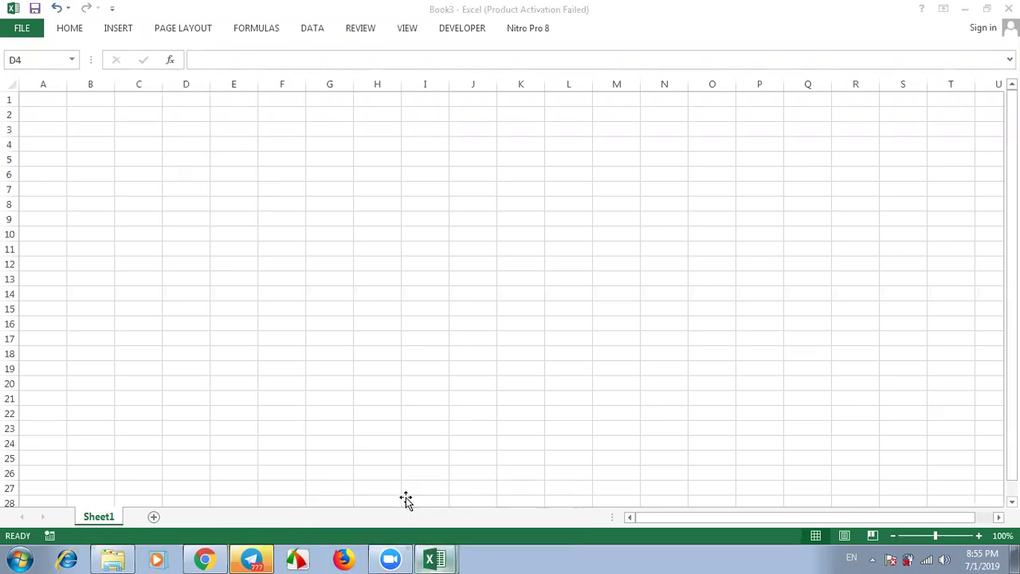
pyautogui.click(137, 518)
pyautogui.click(192, 518)
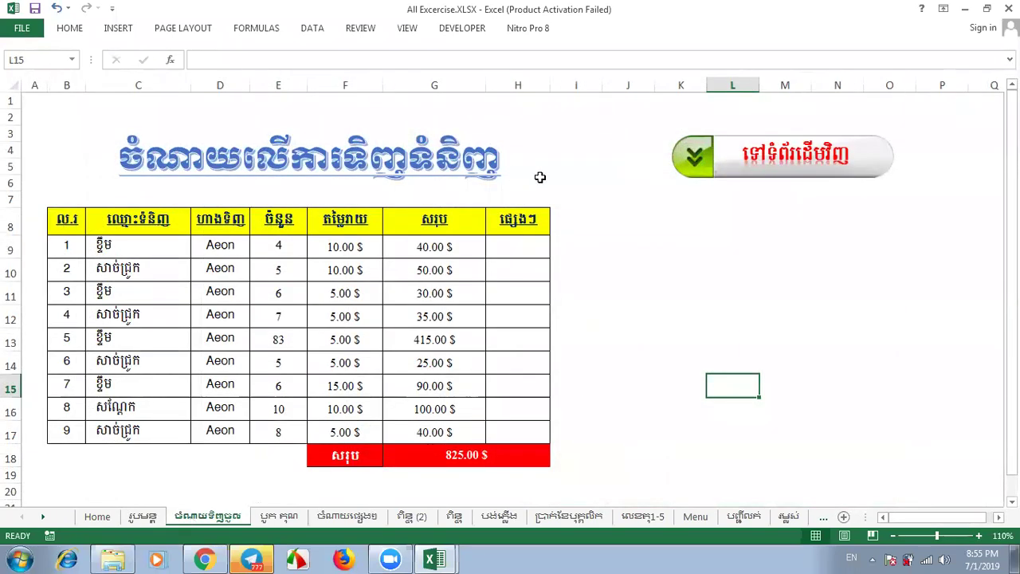
# Step: Highlight the table's header row B8:H8 and its header cells H8, G8 and E8
pyautogui.click(610, 274)
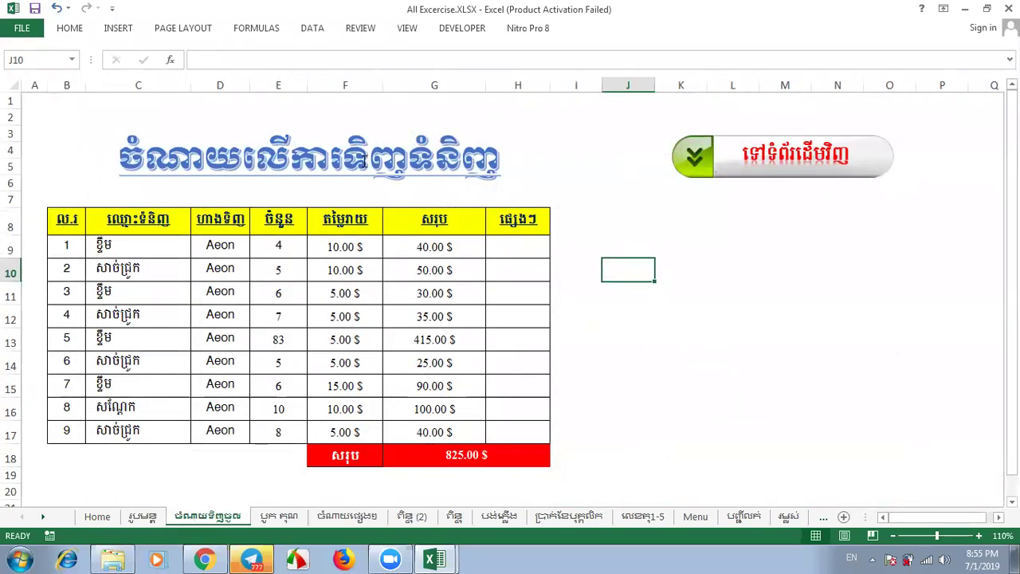
pyautogui.click(613, 390)
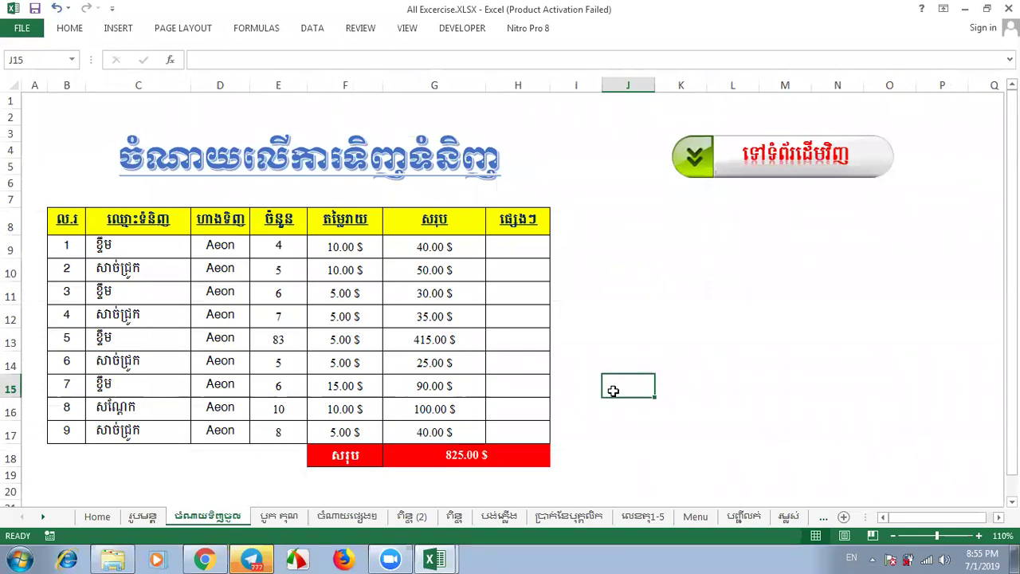
pyautogui.moveTo(64, 224); pyautogui.dragTo(535, 231)
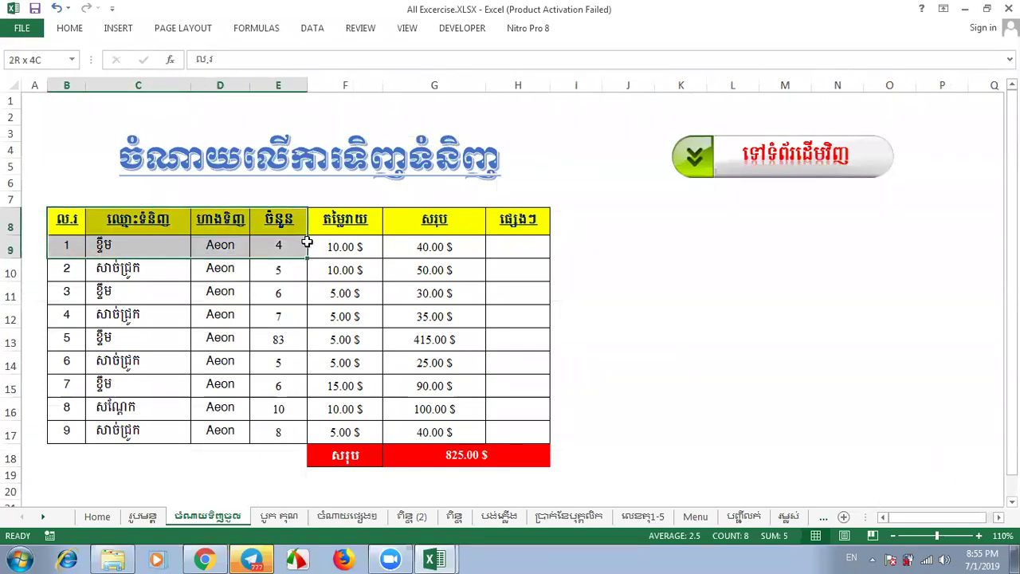
pyautogui.click(535, 226)
pyautogui.click(434, 221)
pyautogui.click(278, 221)
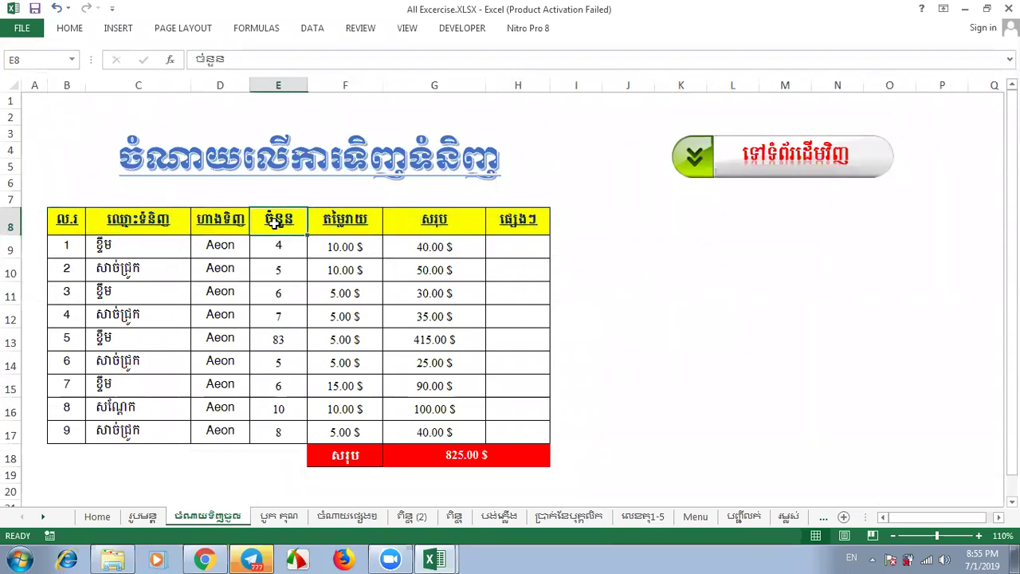
# Step: Select table rows 8 to 17 and the numbering cells from B16 up to the ល.រ header B8
pyautogui.moveTo(10, 226); pyautogui.dragTo(11, 434)
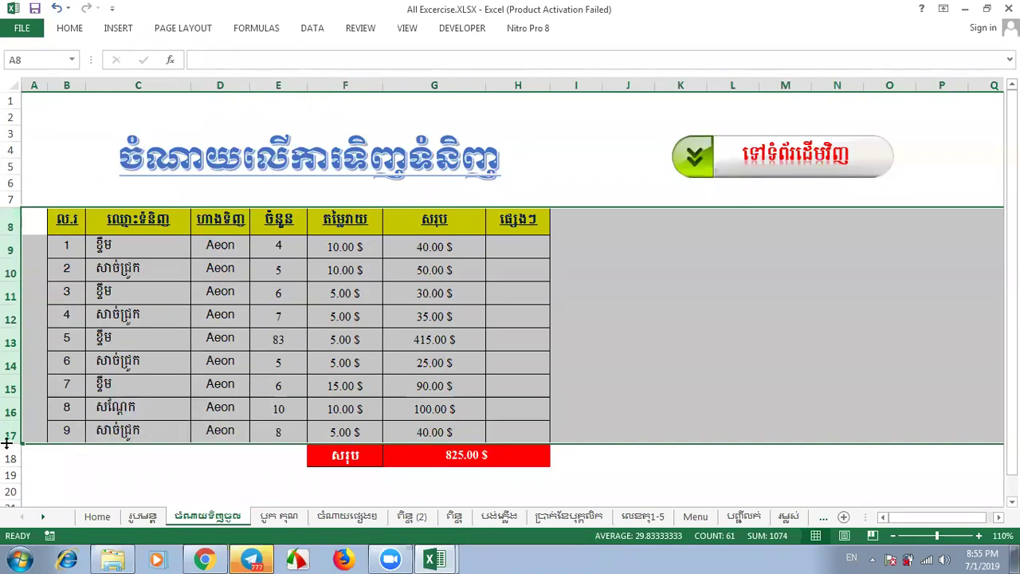
pyautogui.click(10, 435)
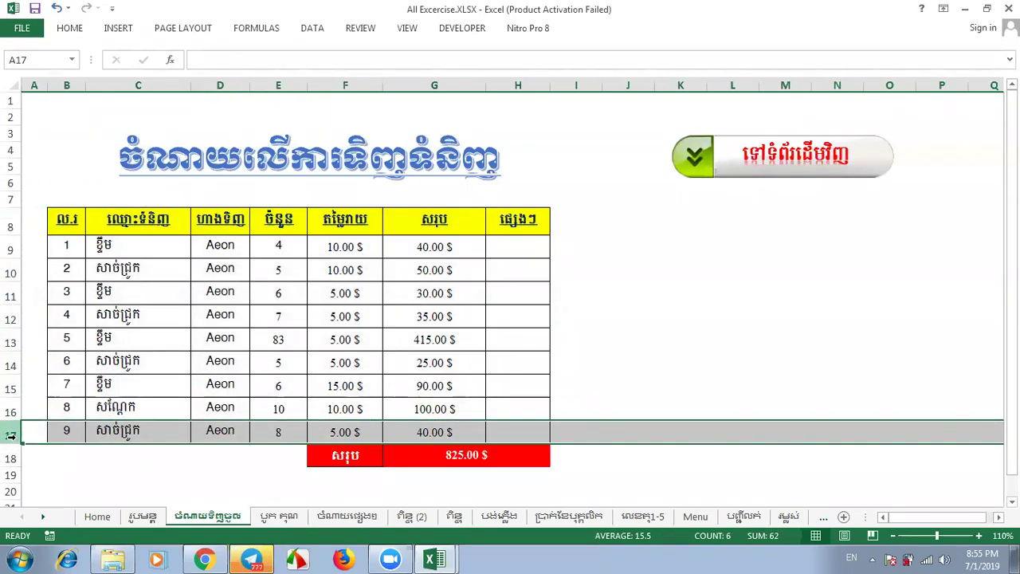
pyautogui.click(60, 408)
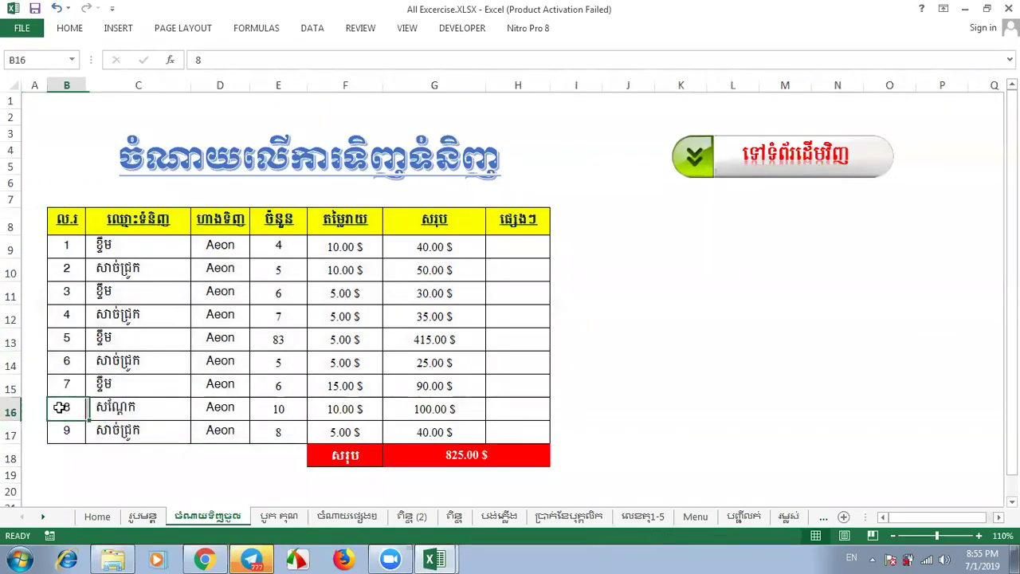
pyautogui.click(69, 360)
pyautogui.click(69, 313)
pyautogui.click(63, 269)
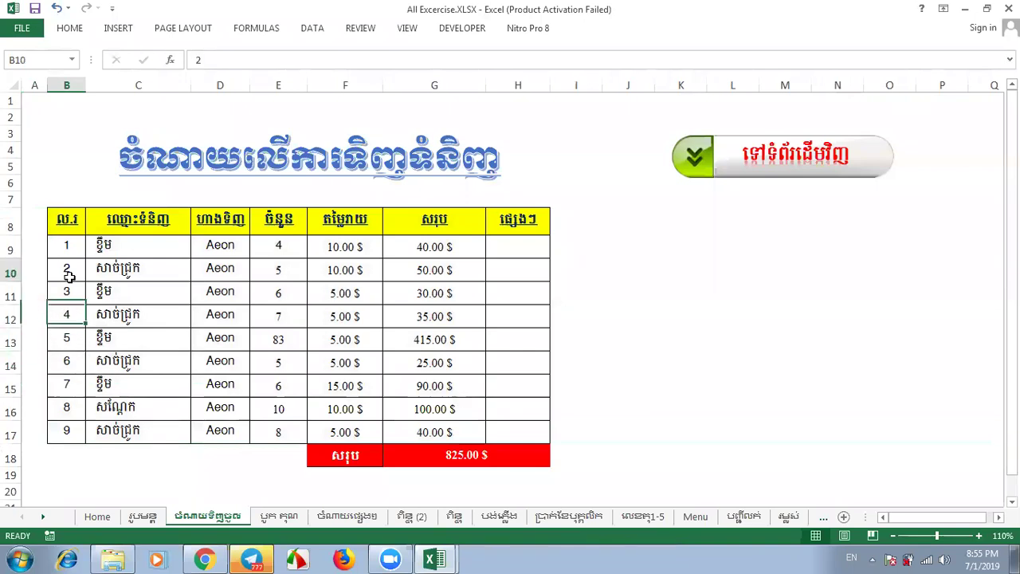
pyautogui.click(70, 220)
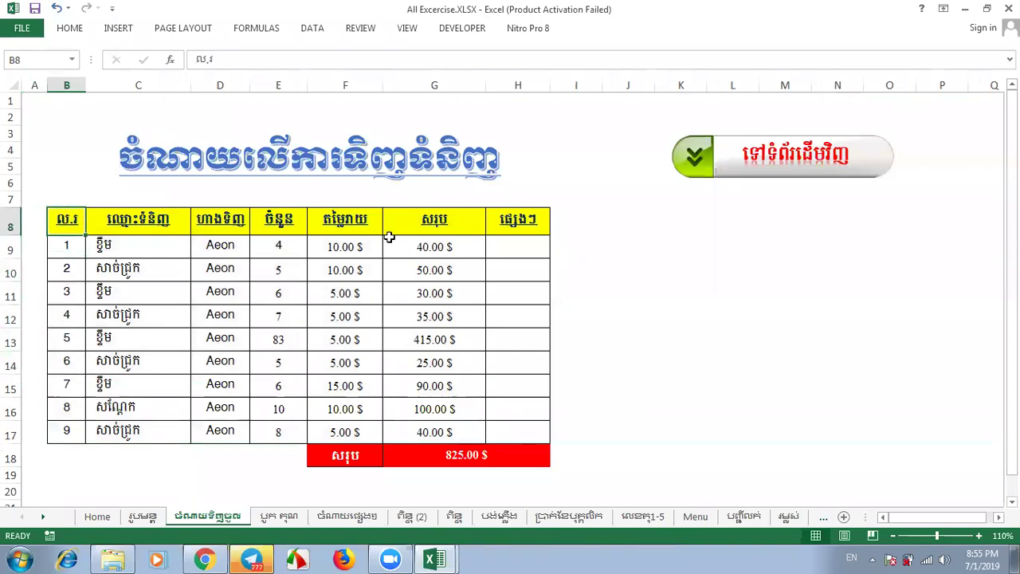
# Step: Check the G18 total formula and F18, then list the open Excel windows
pyautogui.click(439, 451)
pyautogui.click(344, 454)
pyautogui.click(635, 435)
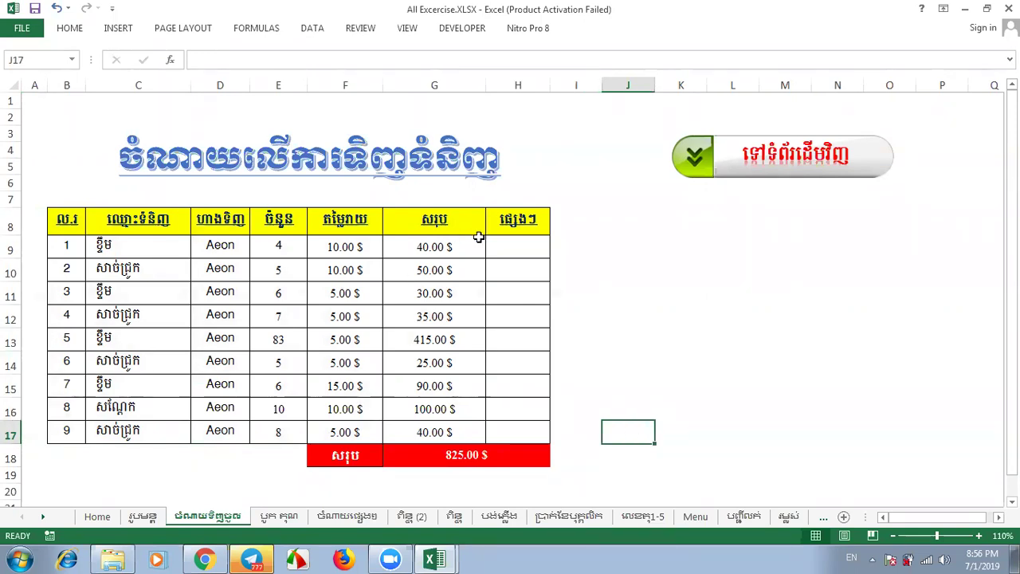
pyautogui.click(761, 355)
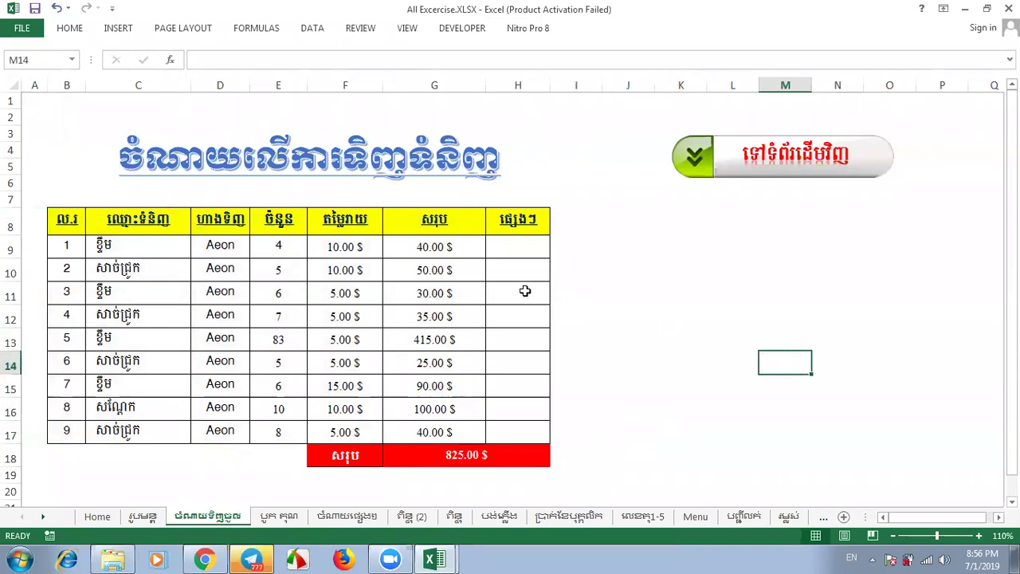
pyautogui.click(431, 559)
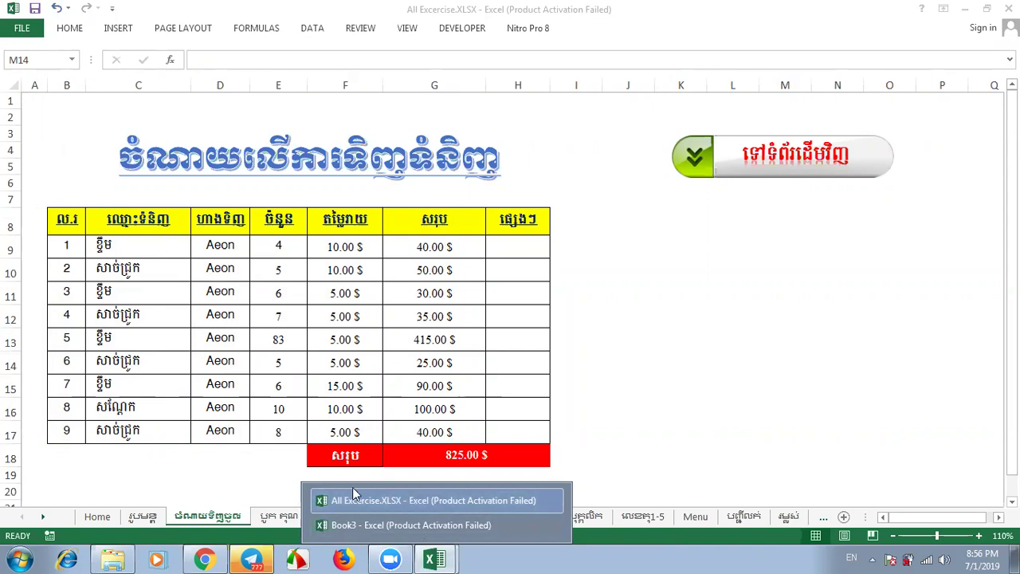
# Step: Switch to the blank Book3 workbook and hide its sheet gridlines
pyautogui.click(410, 522)
pyautogui.click(475, 231)
pyautogui.click(715, 207)
pyautogui.click(431, 183)
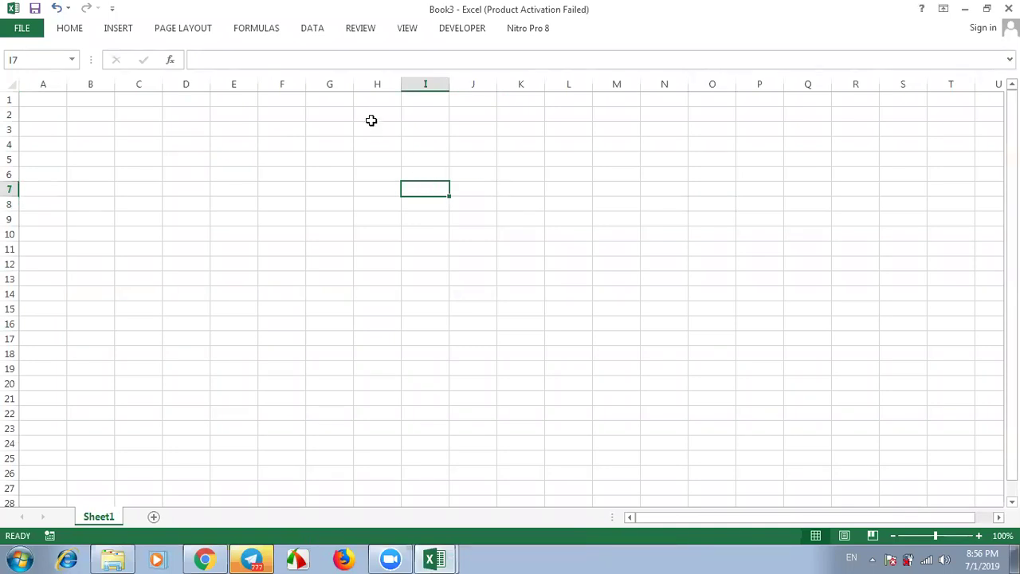
pyautogui.click(407, 30)
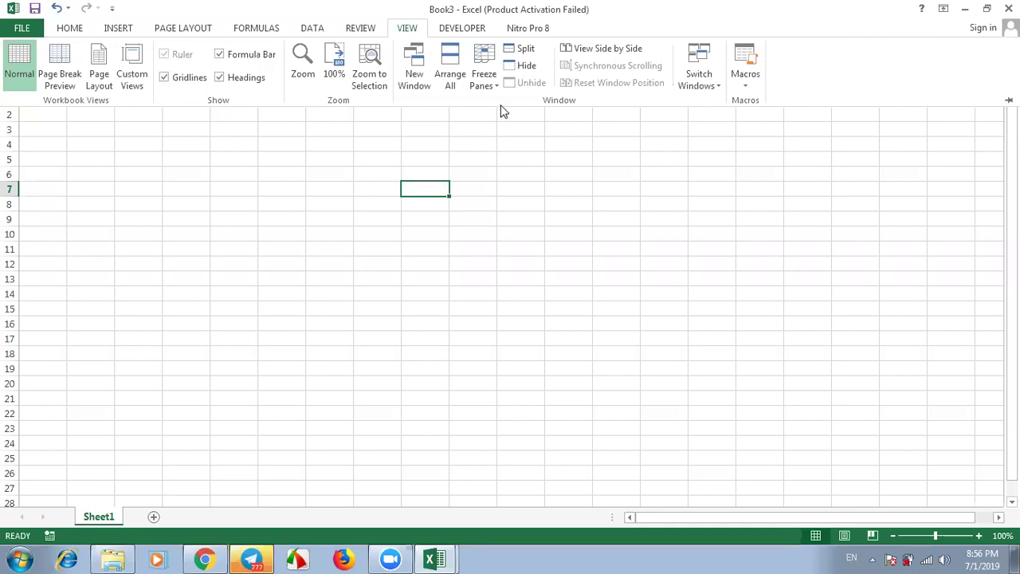
pyautogui.click(164, 78)
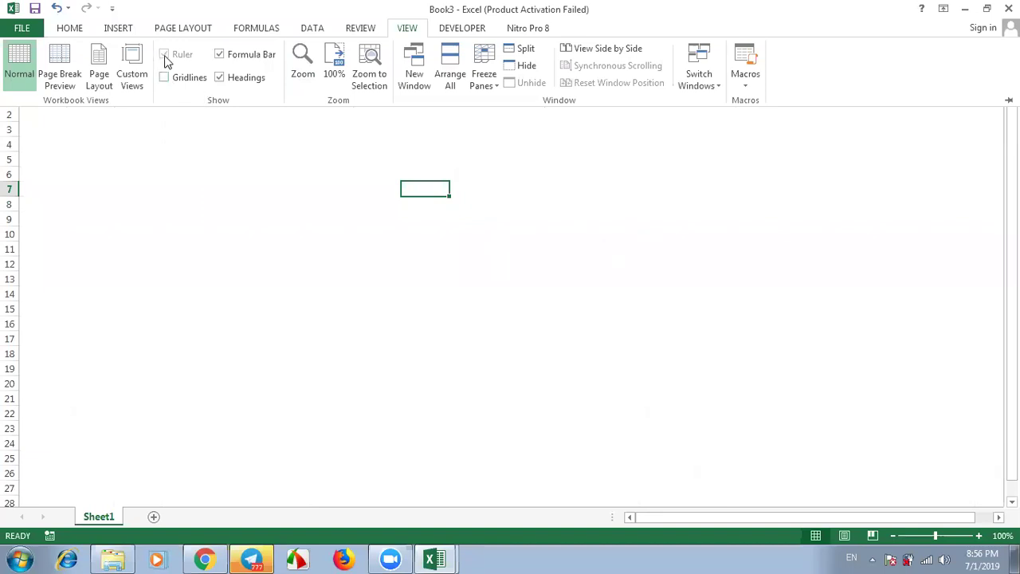
pyautogui.click(408, 292)
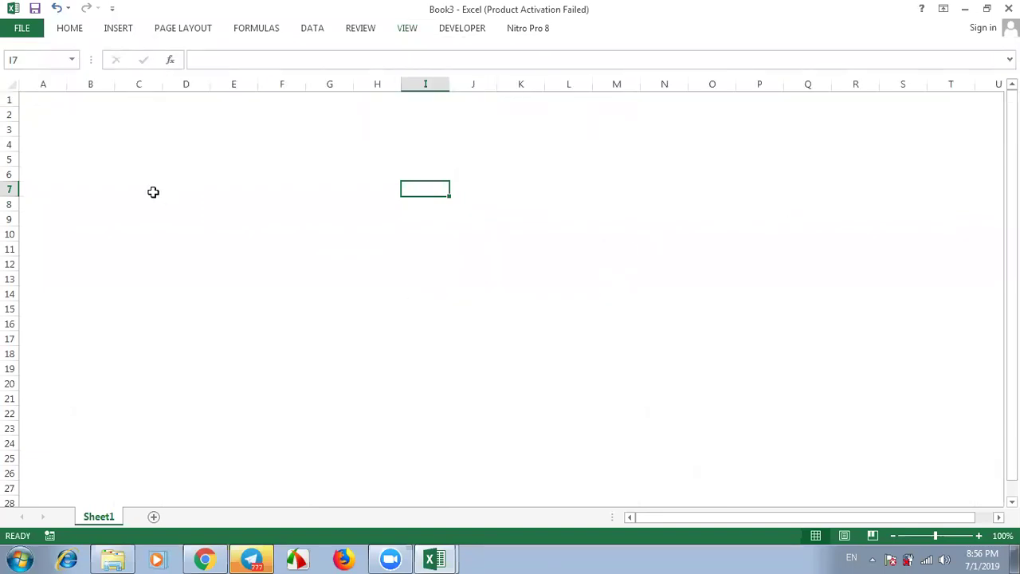
# Step: Select cells C7, G9, I15, E7 and D4, then look through the Insert commands
pyautogui.click(152, 191)
pyautogui.click(343, 218)
pyautogui.click(421, 314)
pyautogui.click(231, 188)
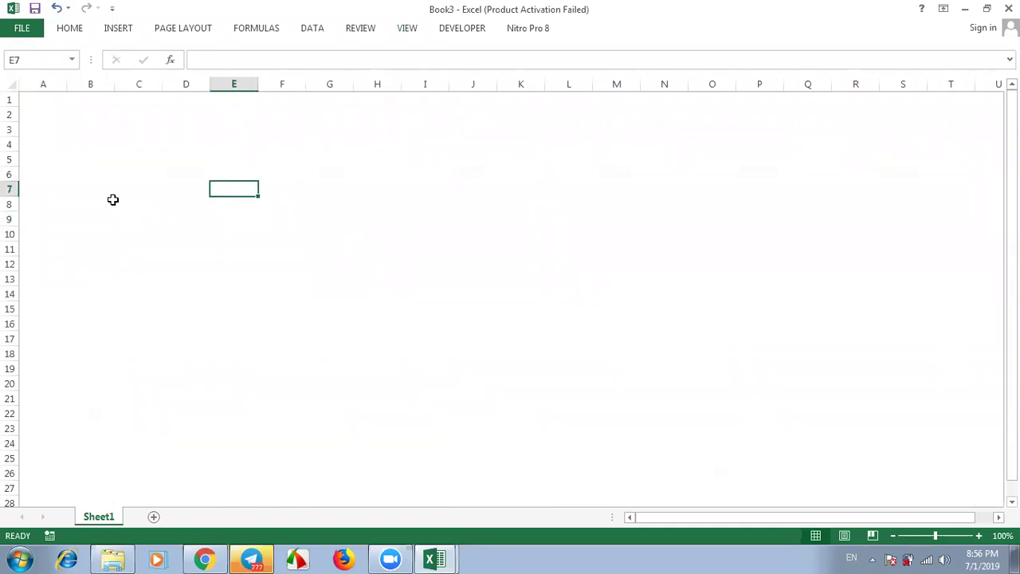
pyautogui.click(165, 148)
pyautogui.click(119, 31)
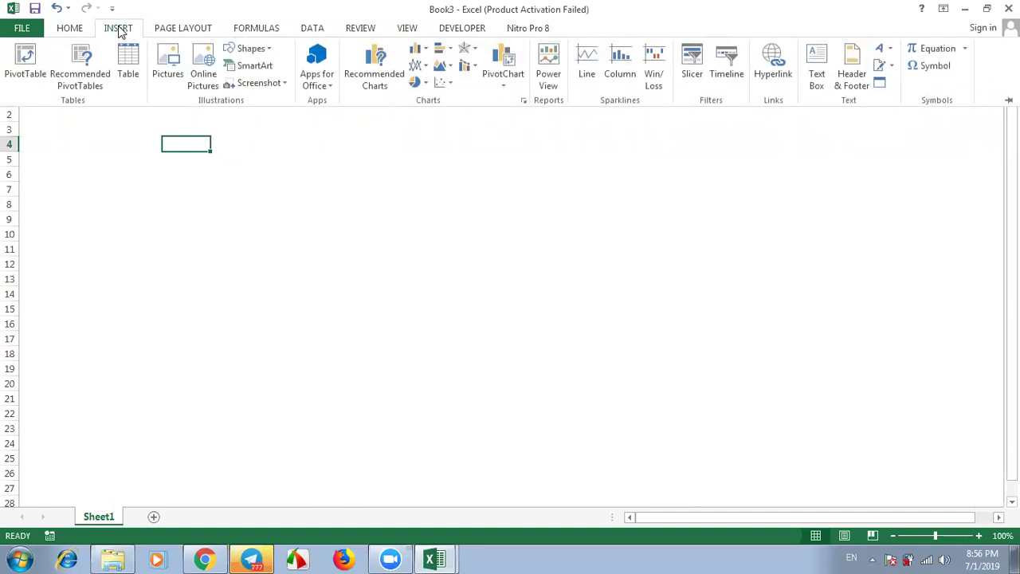
pyautogui.click(271, 199)
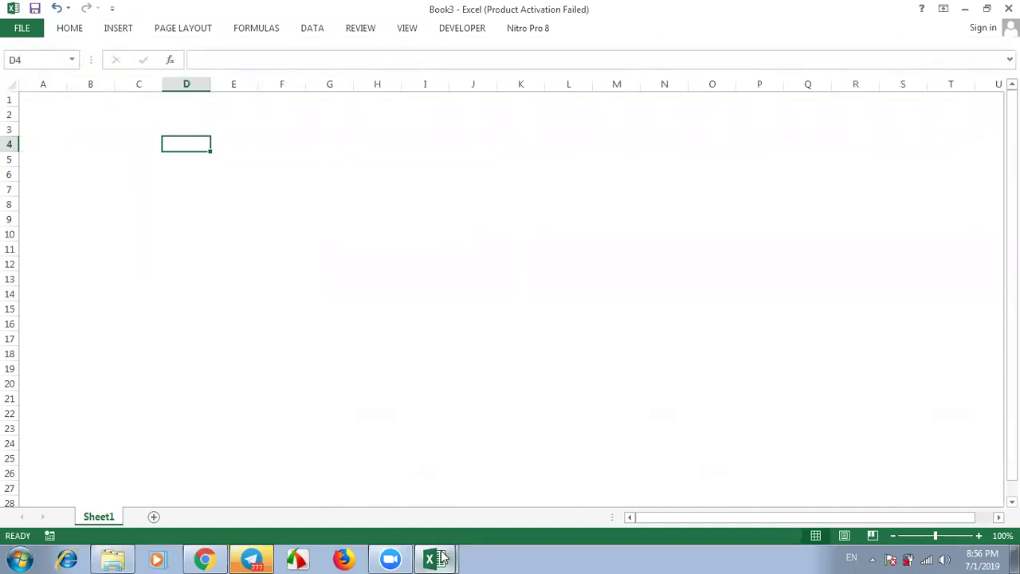
# Step: Inspect the WordArt title on the finished All Excercise sales sheet, then return to Book3
pyautogui.click(439, 558)
pyautogui.click(403, 500)
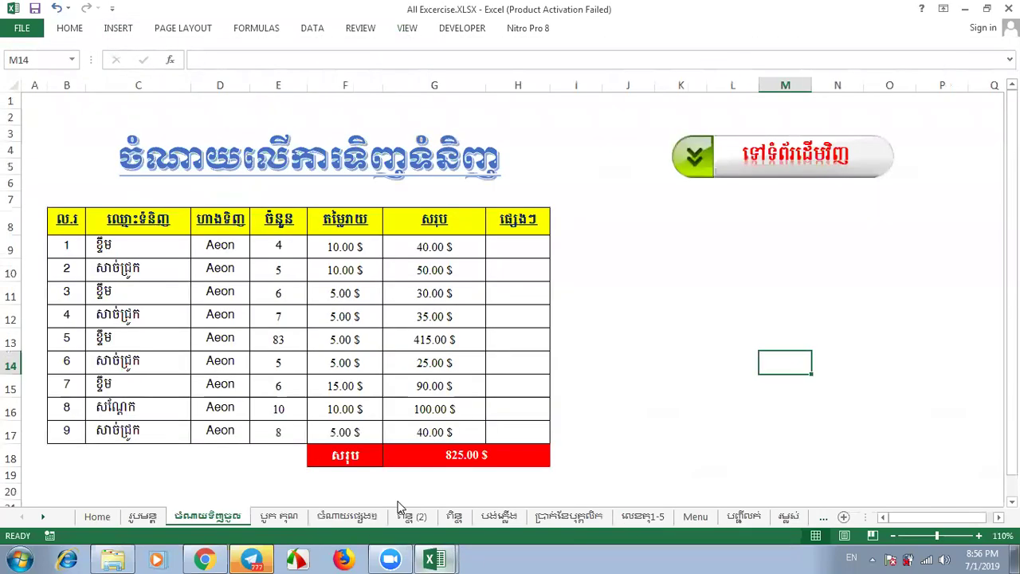
pyautogui.click(287, 129)
pyautogui.click(665, 317)
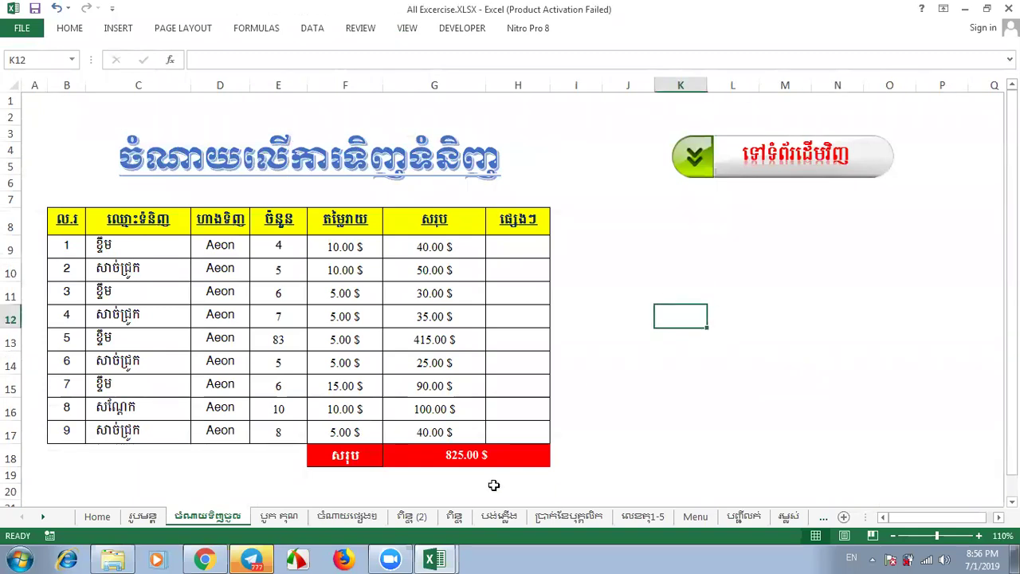
pyautogui.click(439, 558)
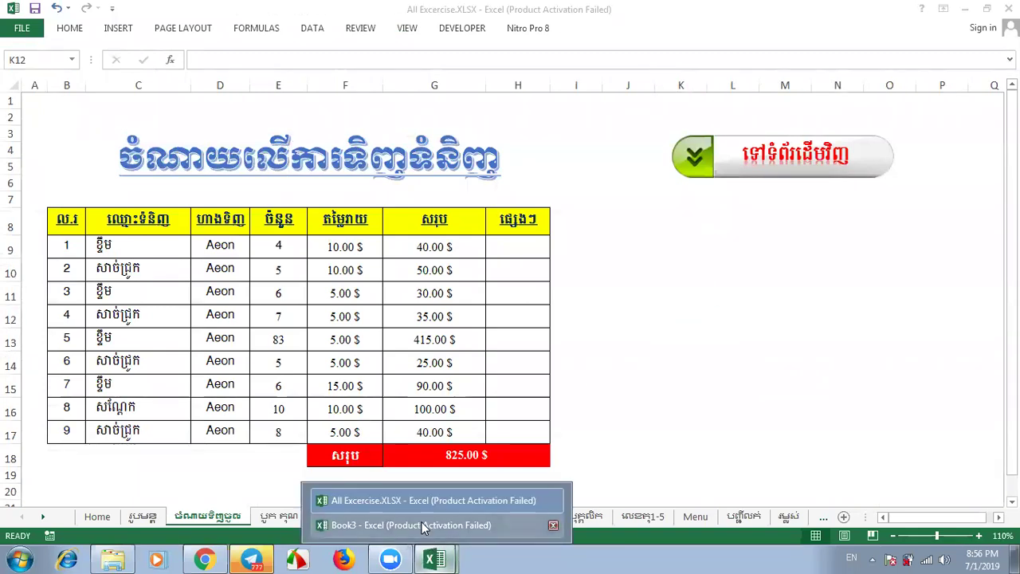
pyautogui.click(427, 525)
pyautogui.click(194, 306)
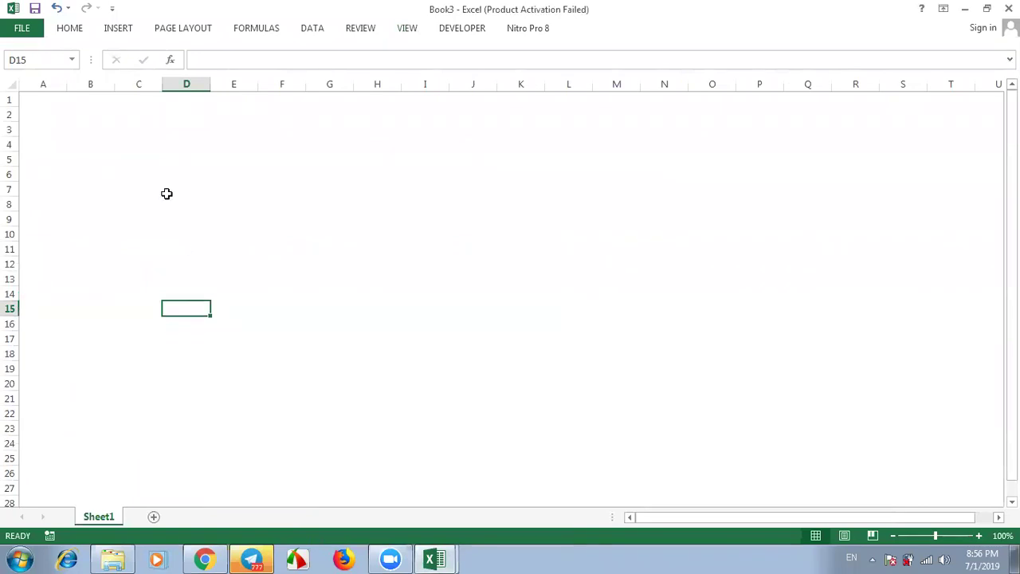
pyautogui.click(167, 193)
pyautogui.click(57, 30)
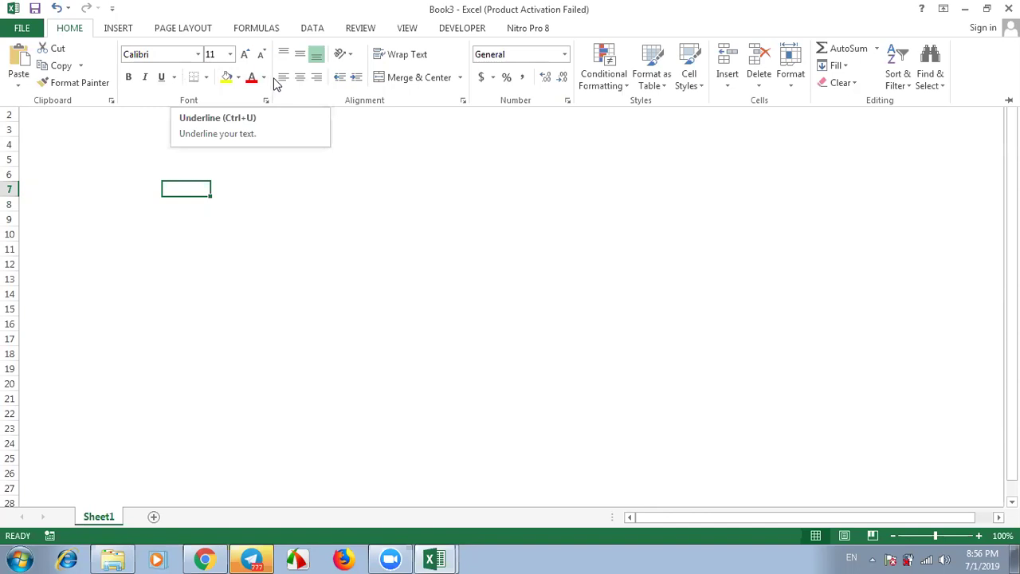
pyautogui.click(122, 31)
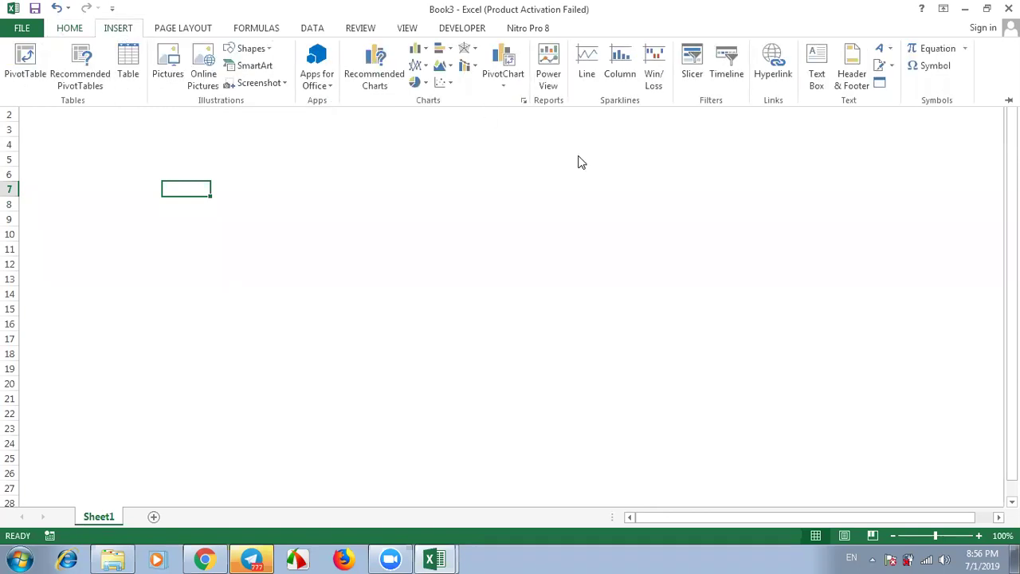
pyautogui.click(890, 50)
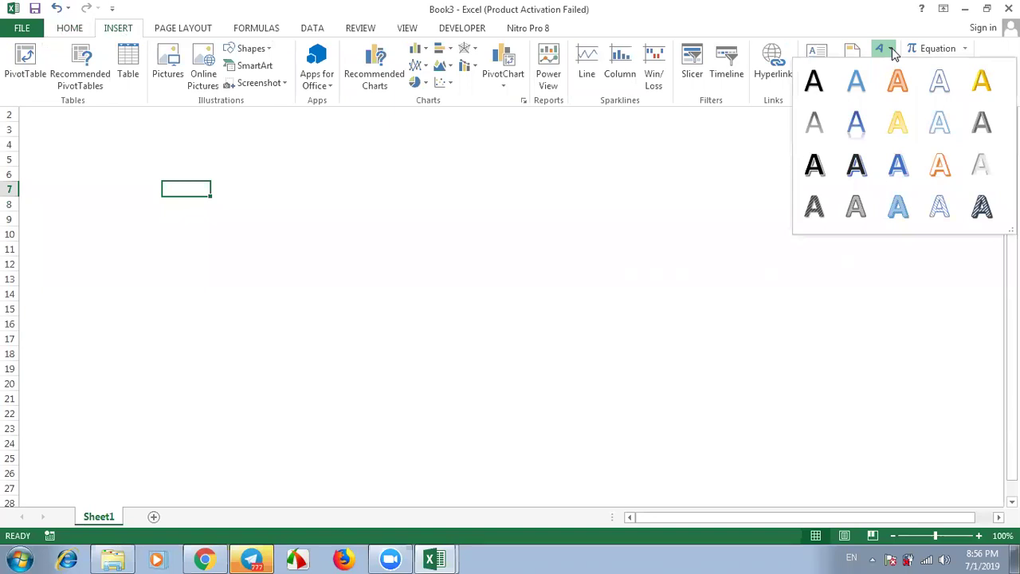
pyautogui.click(482, 377)
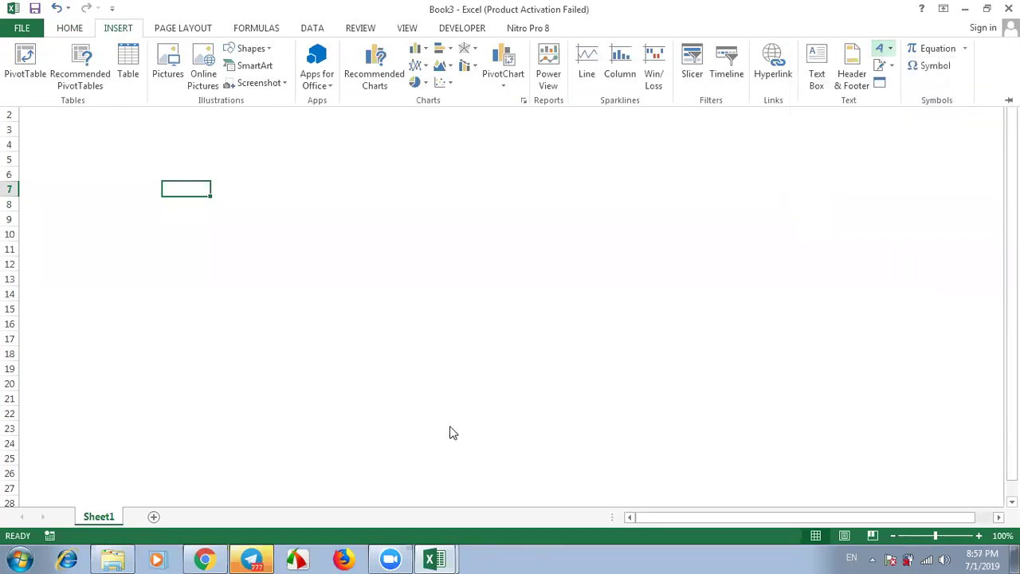
# Step: Launch Word via Run with winword, dismiss the activation warning, and start a blank document
pyautogui.press('super+r')
pyautogui.write('word')
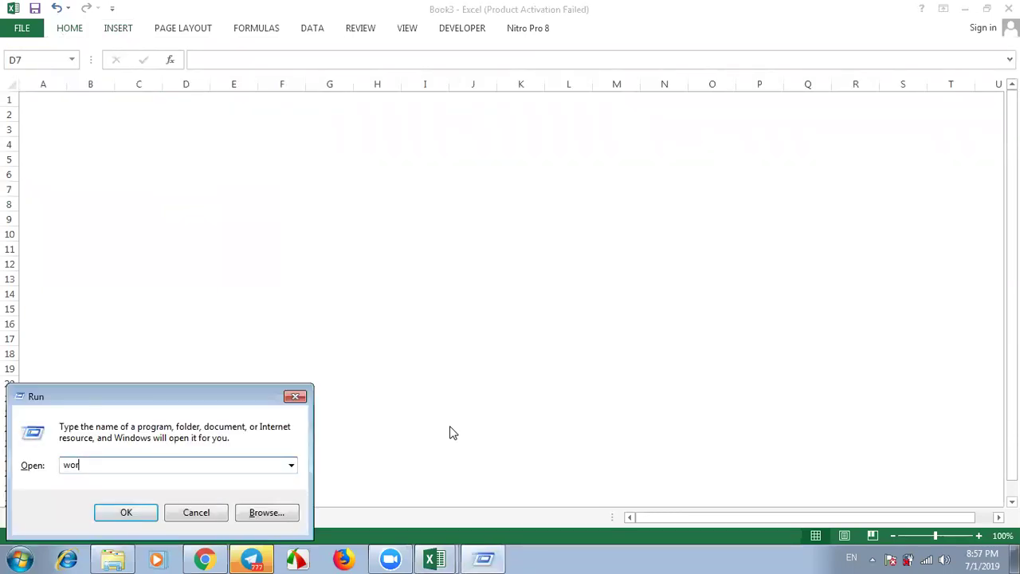
pyautogui.press('Return')
pyautogui.press('Return')
pyautogui.write('w')
pyautogui.press('Down')
pyautogui.press('Return')
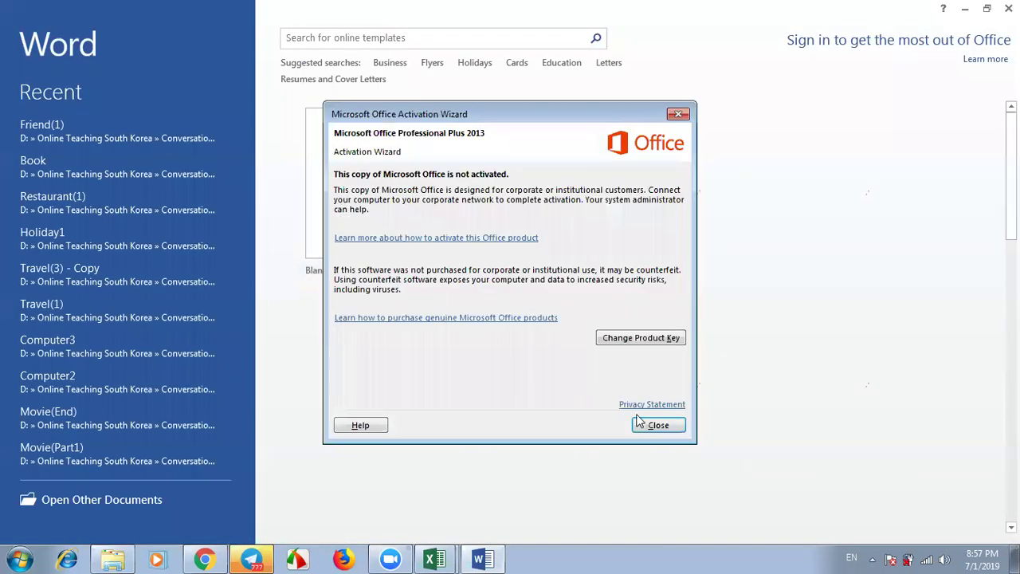
pyautogui.click(650, 423)
pyautogui.click(344, 184)
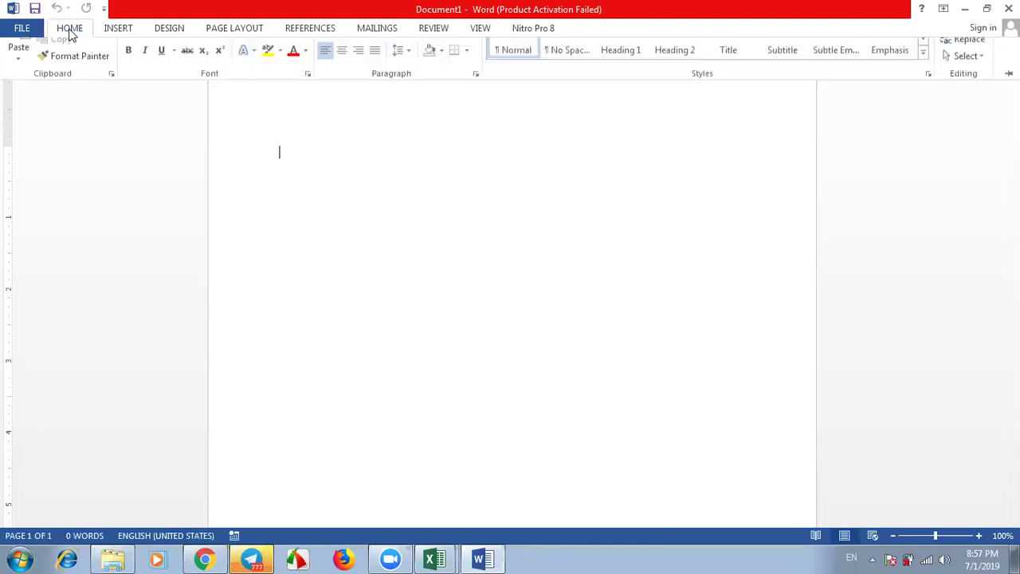
# Step: Browse Word's Text Effects and WordArt galleries without choosing, then return to Excel's Book3
pyautogui.click(70, 32)
pyautogui.click(252, 77)
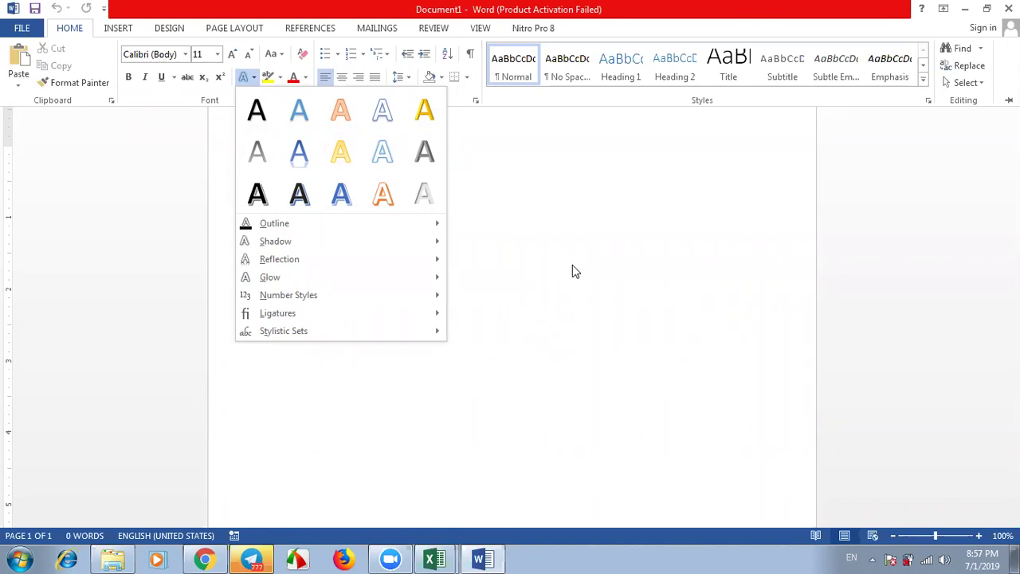
pyautogui.click(575, 271)
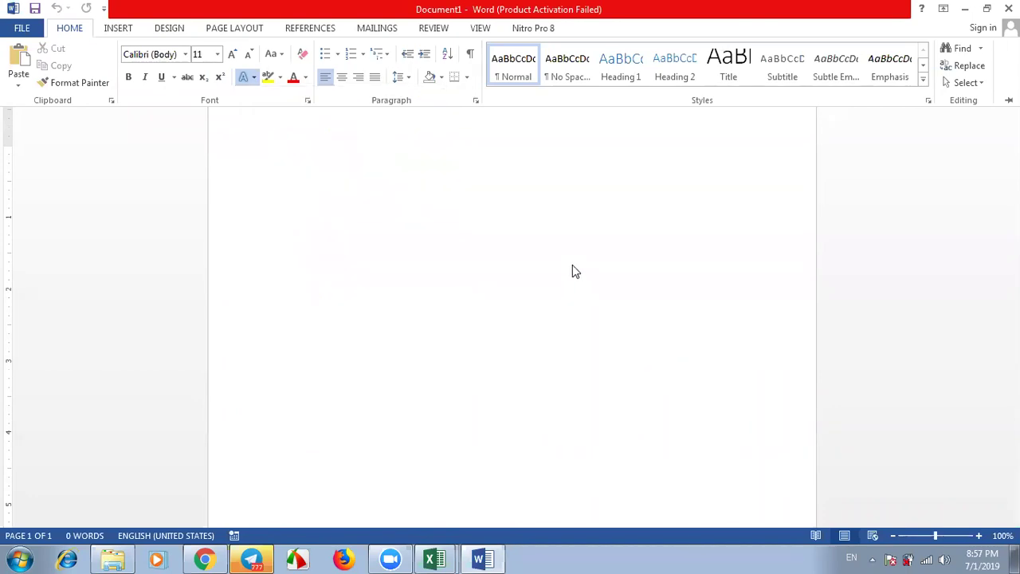
pyautogui.click(116, 29)
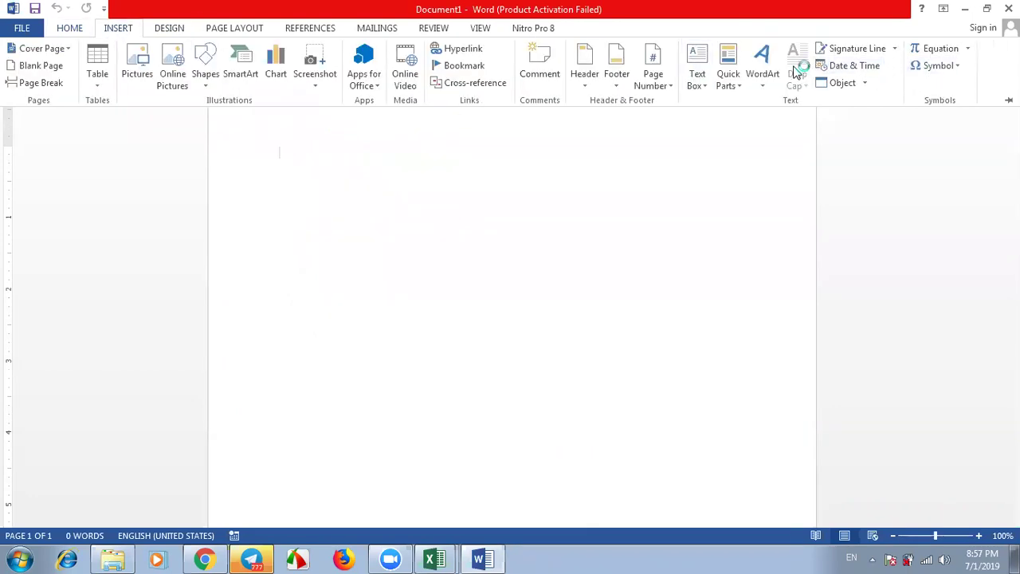
pyautogui.click(762, 79)
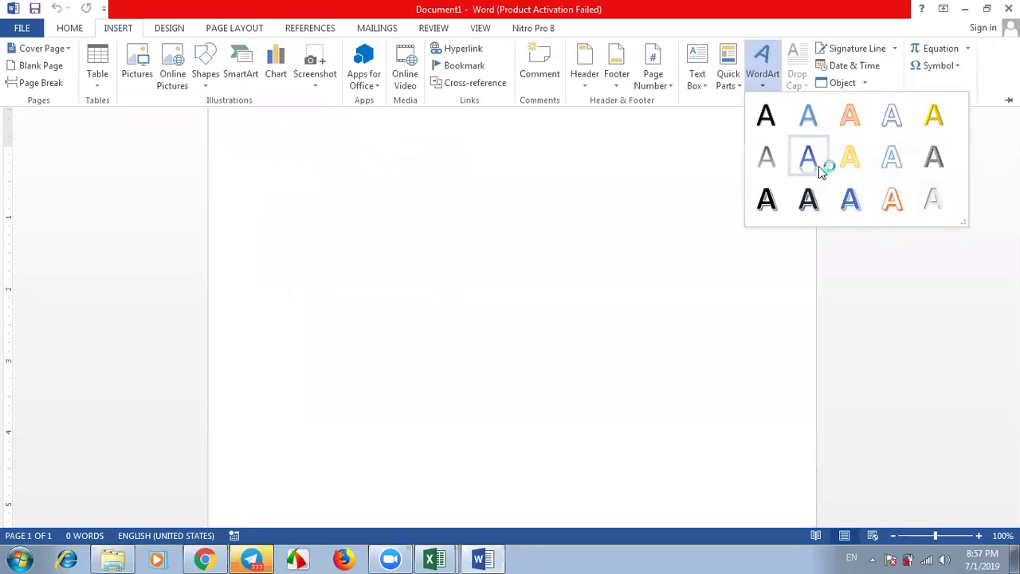
pyautogui.click(415, 280)
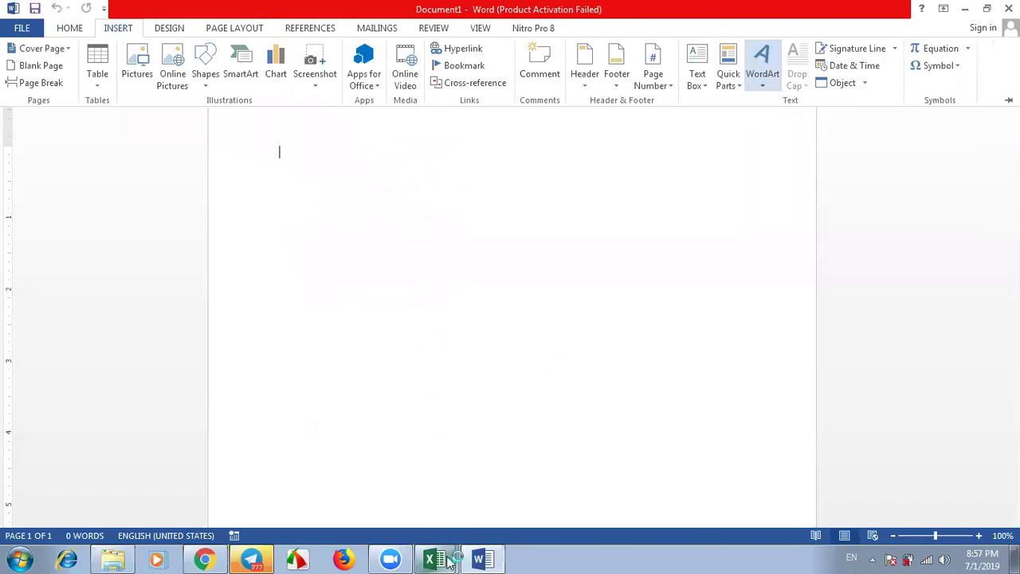
pyautogui.click(449, 560)
pyautogui.click(411, 524)
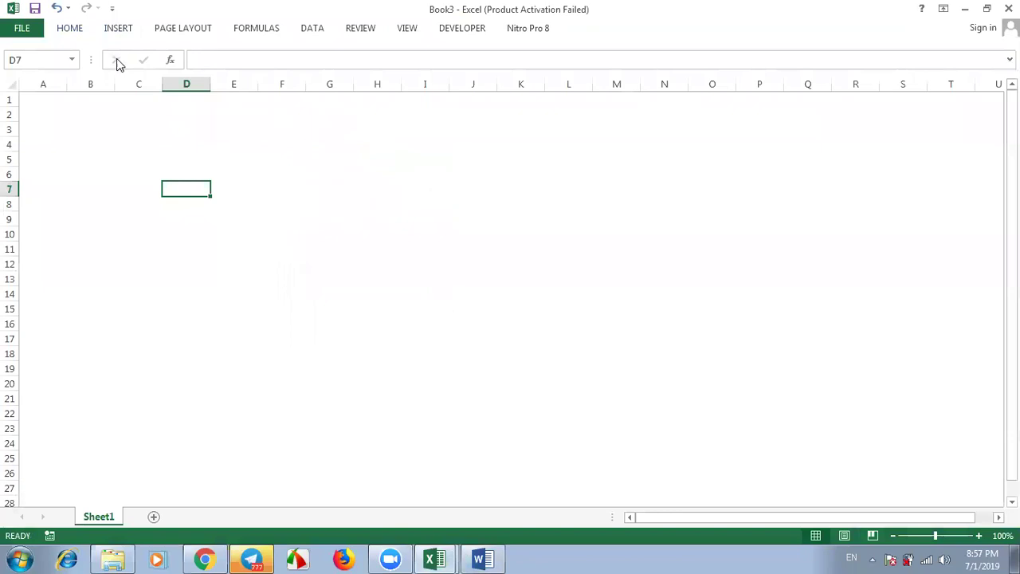
# Step: Insert a WordArt box in the chosen gallery style onto the Book3 sheet
pyautogui.click(119, 29)
pyautogui.click(888, 47)
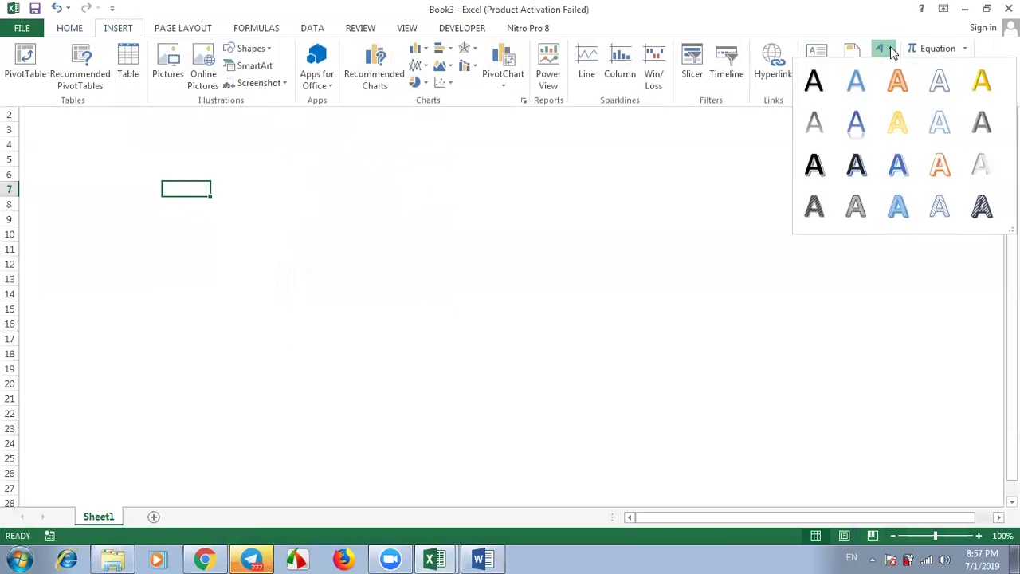
pyautogui.click(897, 164)
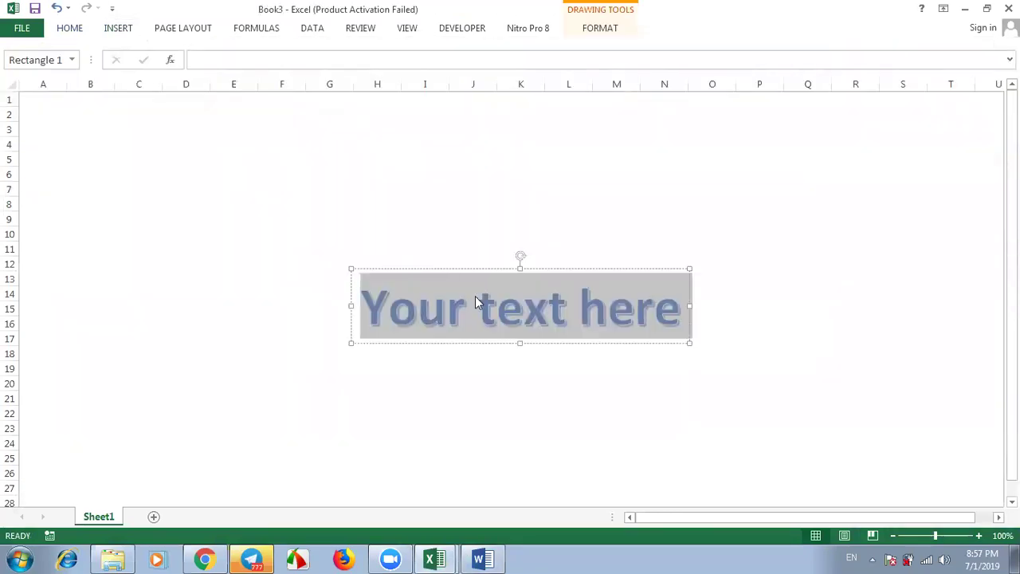
# Step: Set the WordArt font to Khmer OS Muol L
pyautogui.click(74, 32)
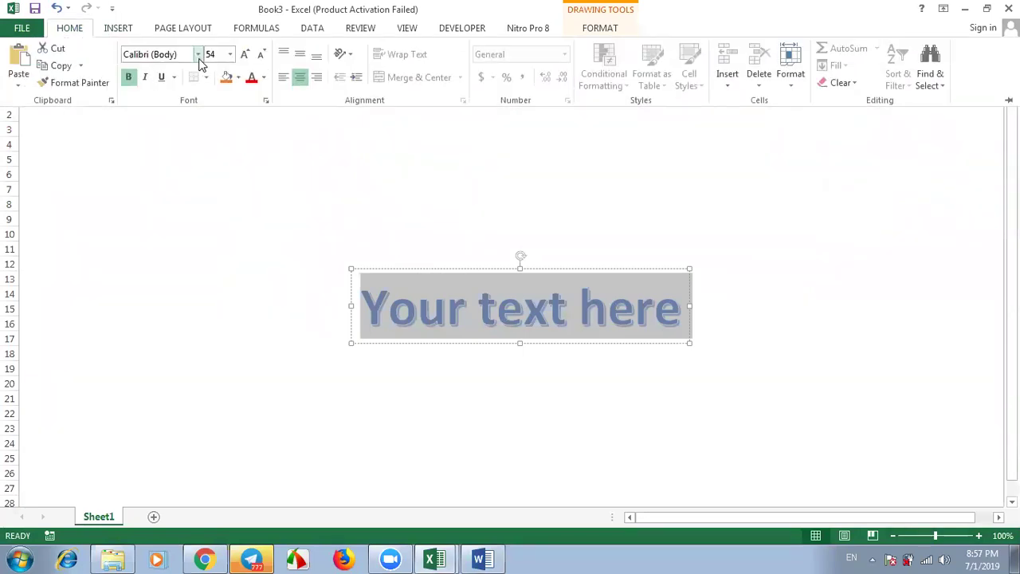
pyautogui.click(198, 55)
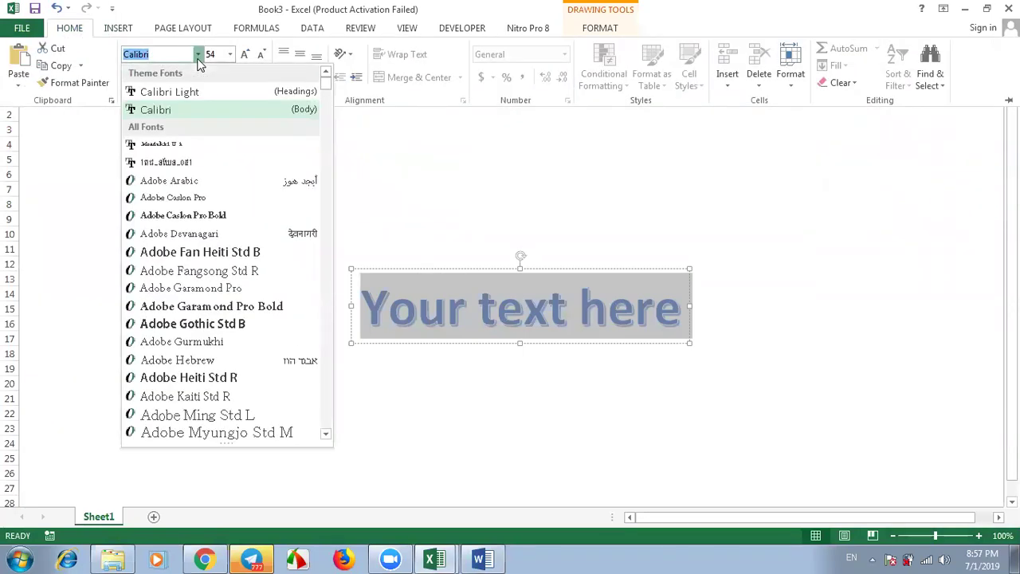
pyautogui.write('Khmer OS Mou')
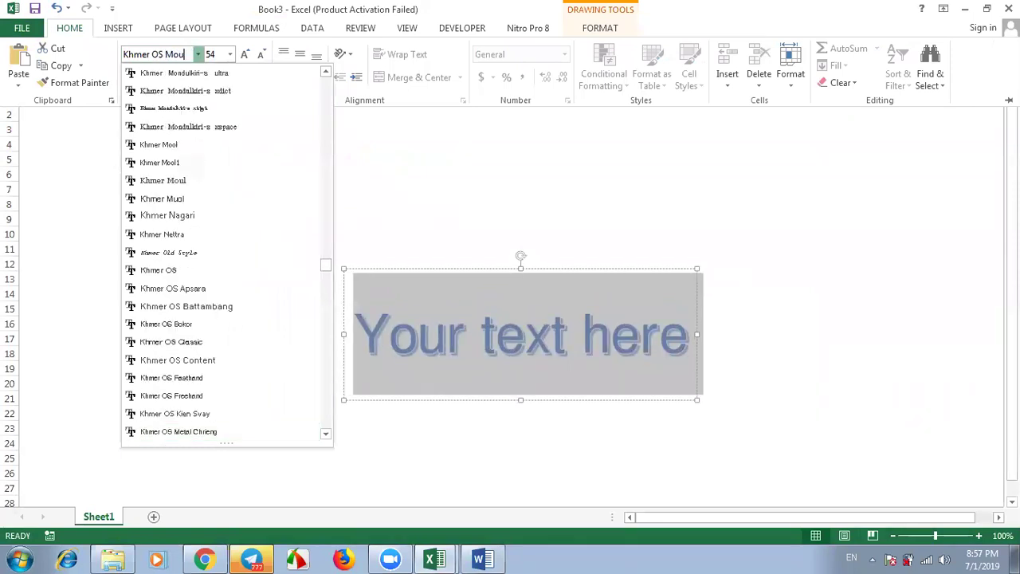
pyautogui.write('uol')
pyautogui.press('Return')
pyautogui.write('L')
pyautogui.press('Return')
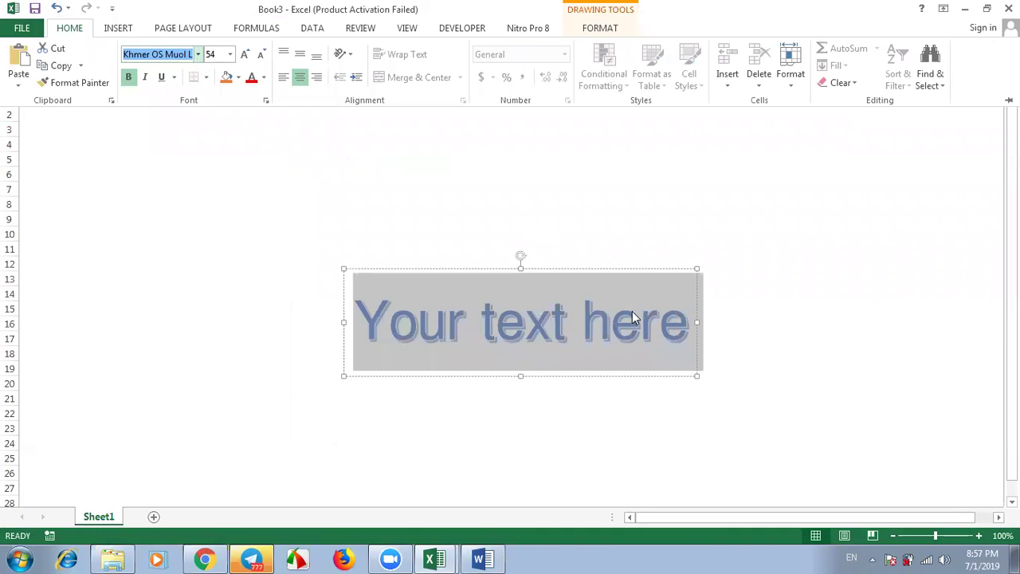
# Step: Replace the WordArt placeholder with the Khmer sales-list title, fixing typos along the way
pyautogui.click(601, 325)
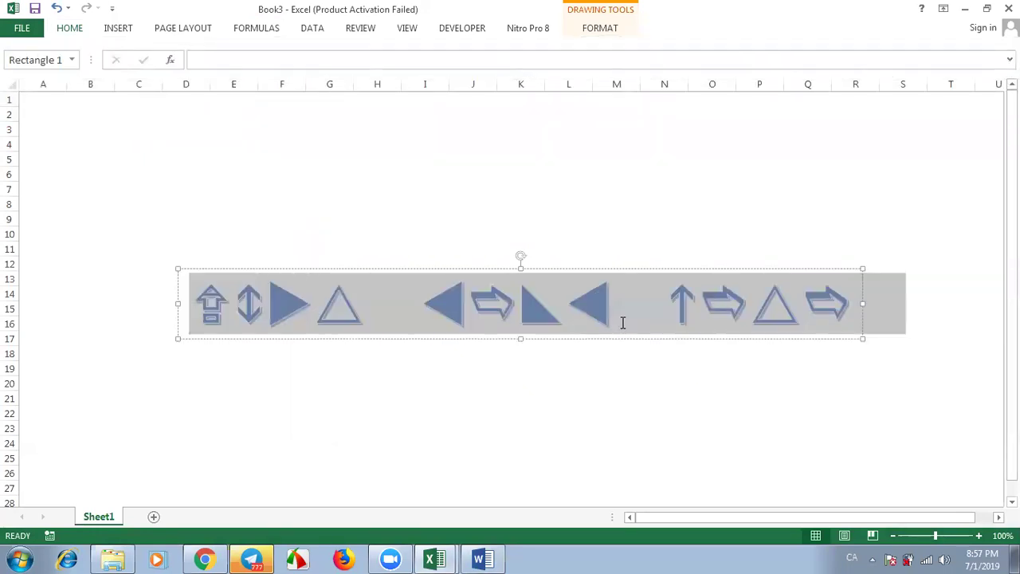
pyautogui.hotkey('ctrl', 'a')
pyautogui.press('BackSpace')
pyautogui.write('សរ')
pyautogui.write('ាក')
pyautogui.press('BackSpace')
pyautogui.press('BackSpace')
pyautogui.press('BackSpace')
pyautogui.press('BackSpace')
pyautogui.write('បញ្ជ')
pyautogui.press('BackSpace')
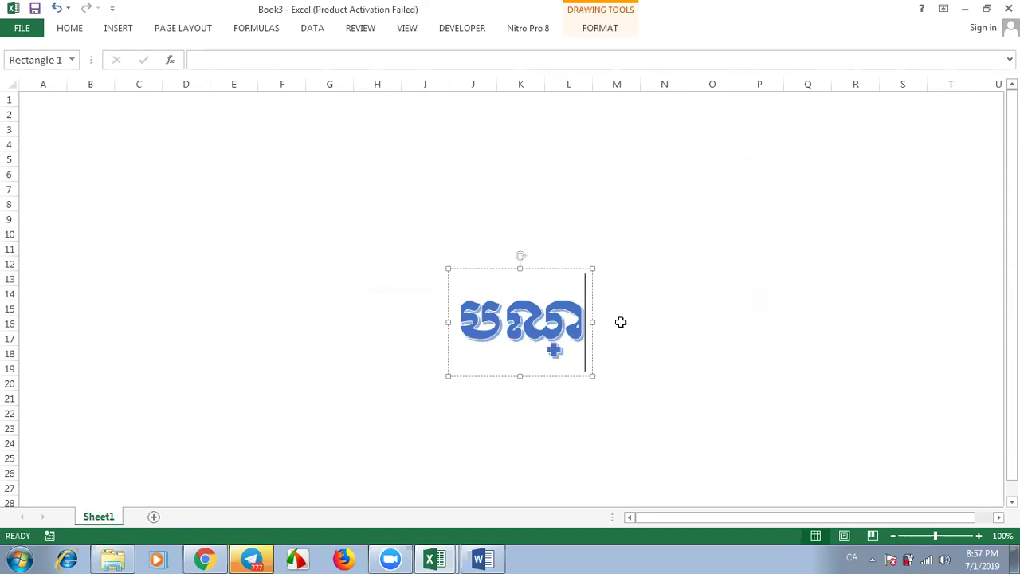
pyautogui.write('្ជី')
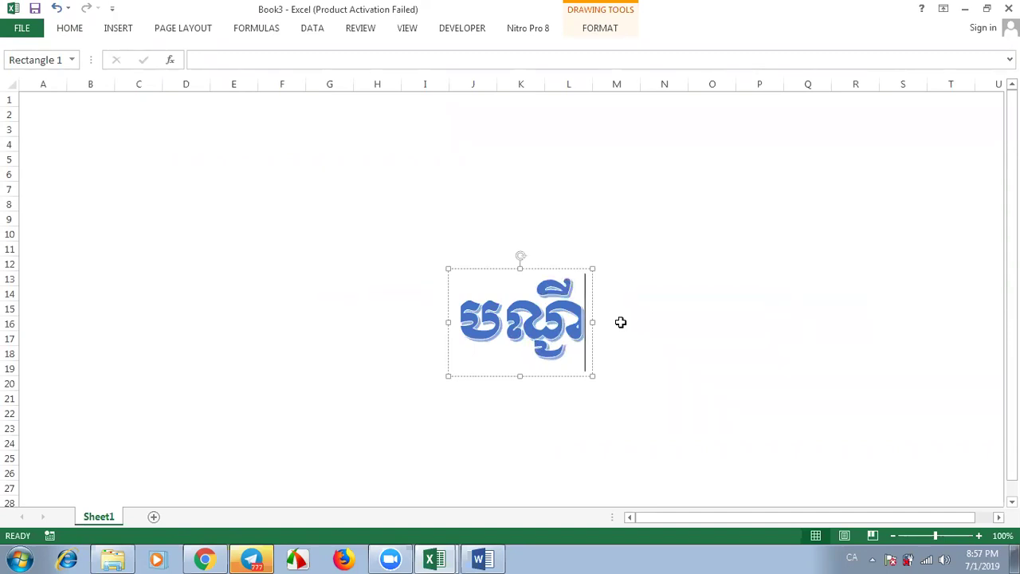
pyautogui.write('ផក')
pyautogui.press('BackSpace')
pyautogui.write('្ទែកលក់')
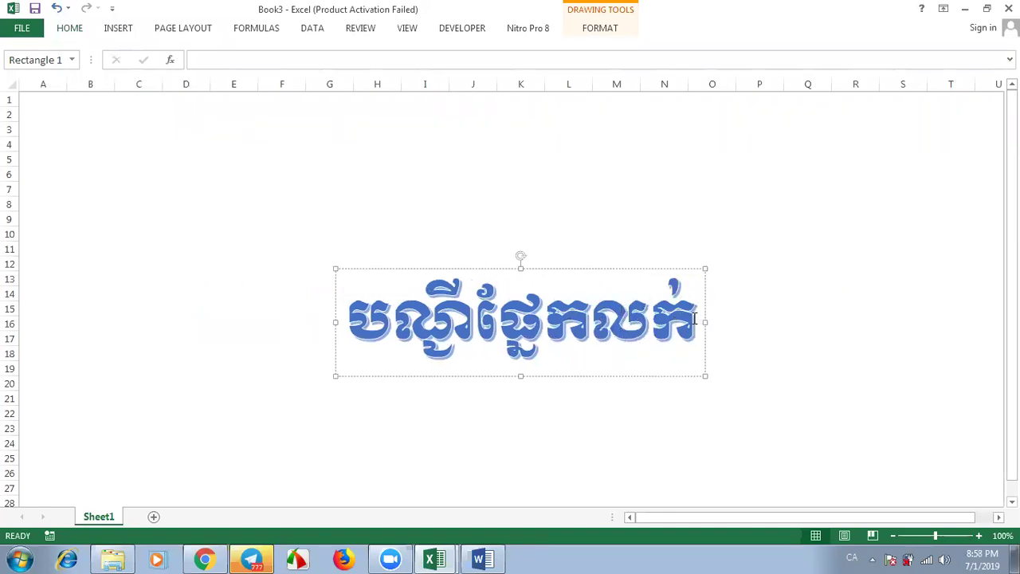
# Step: Make the whole Khmer title text size 32
pyautogui.moveTo(694, 319); pyautogui.dragTo(326, 293)
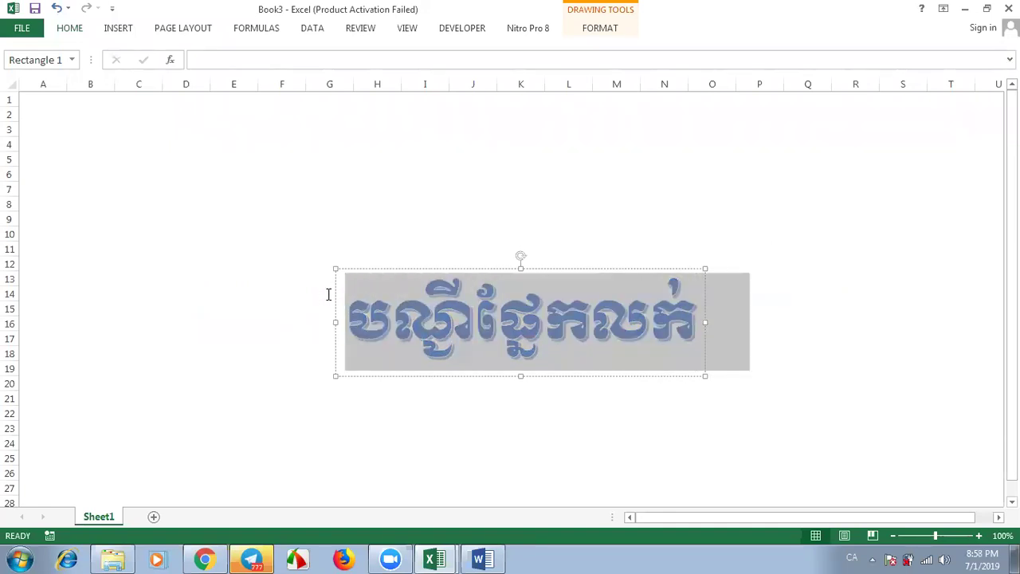
pyautogui.click(72, 28)
pyautogui.click(229, 54)
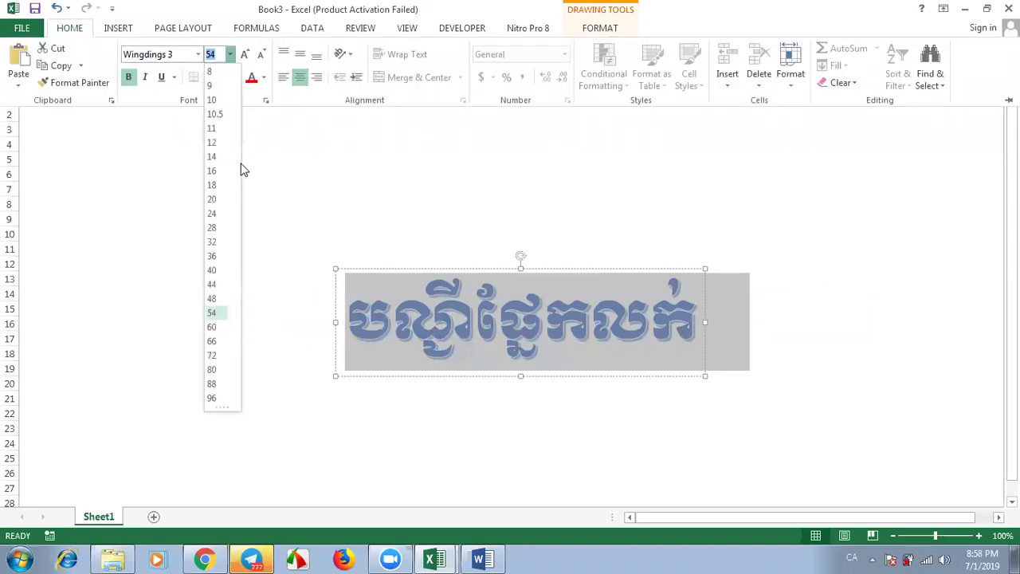
pyautogui.click(212, 242)
pyautogui.hotkey('ctrl', 'F1')
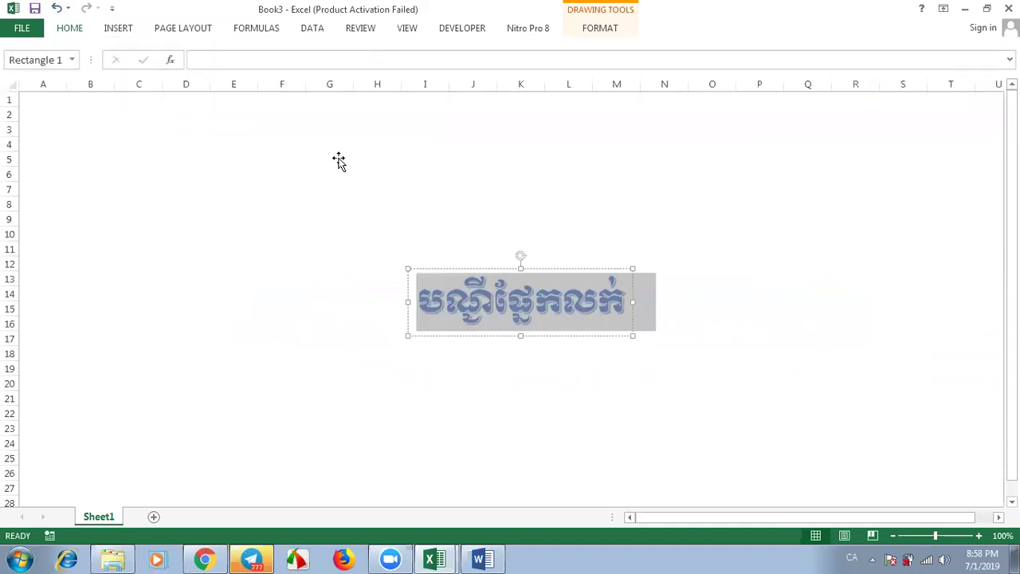
pyautogui.click(494, 301)
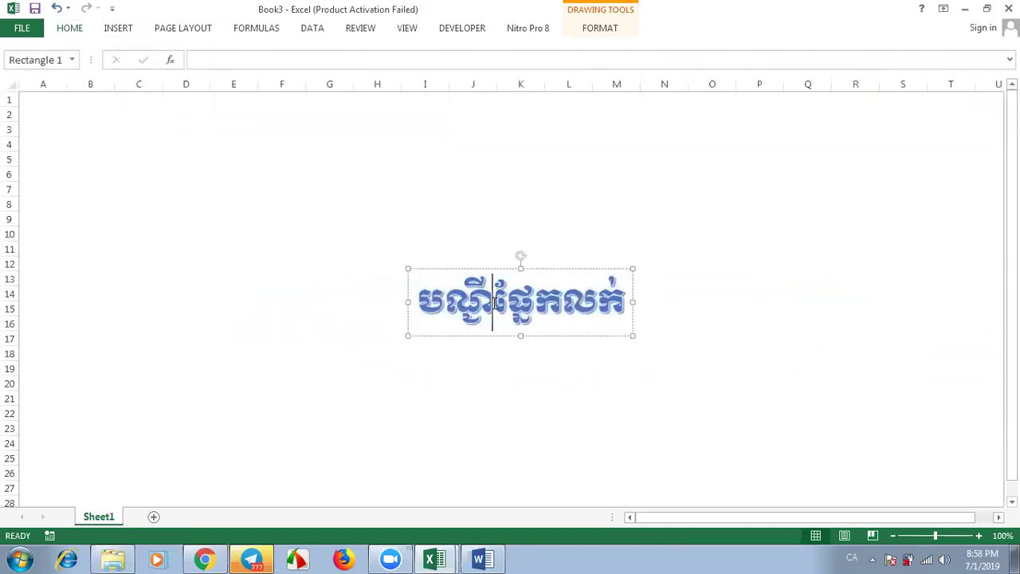
# Step: Move the title toward the top, correct its misspelled Khmer letters with ញ្ជី, and centre it above the table
pyautogui.moveTo(552, 271); pyautogui.dragTo(267, 158)
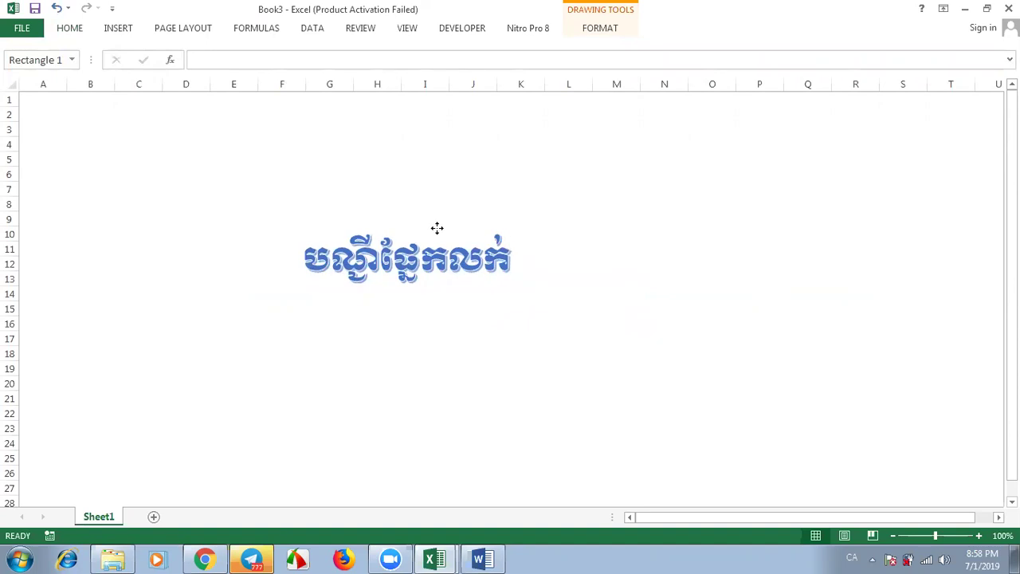
pyautogui.click(207, 189)
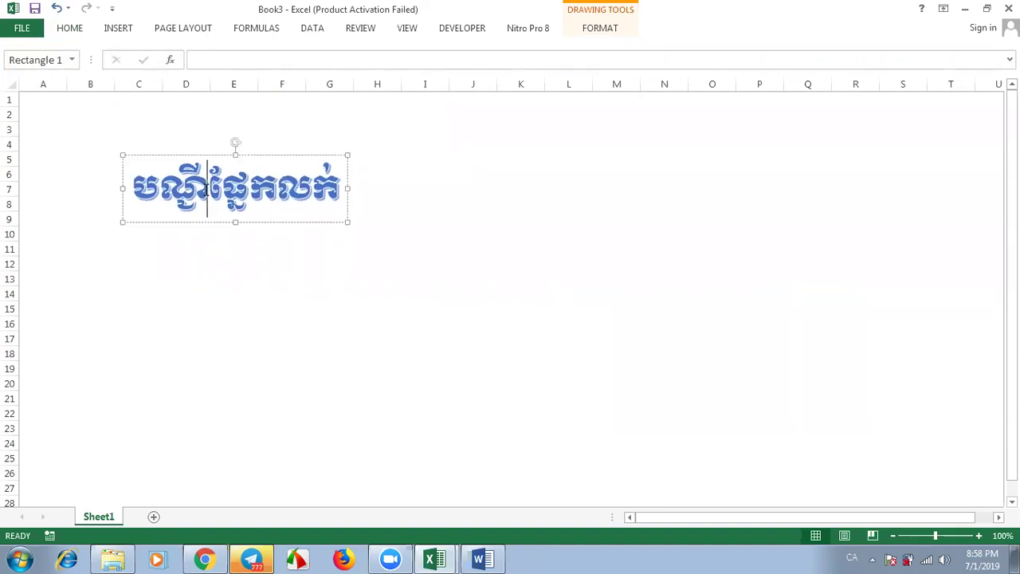
pyautogui.press('BackSpace')
pyautogui.press('BackSpace')
pyautogui.press('BackSpace')
pyautogui.press('Left')
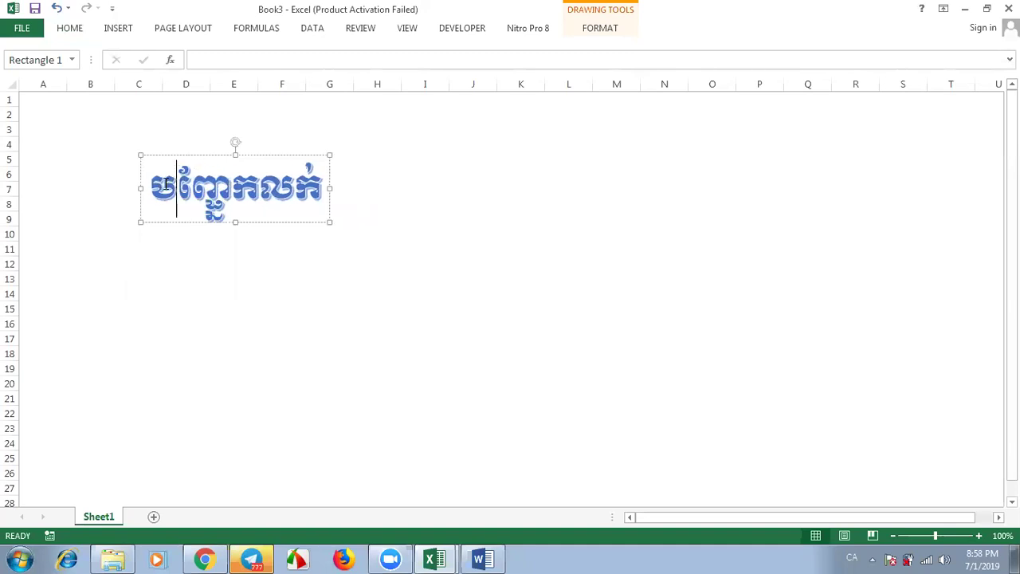
pyautogui.write('ញ្ជី')
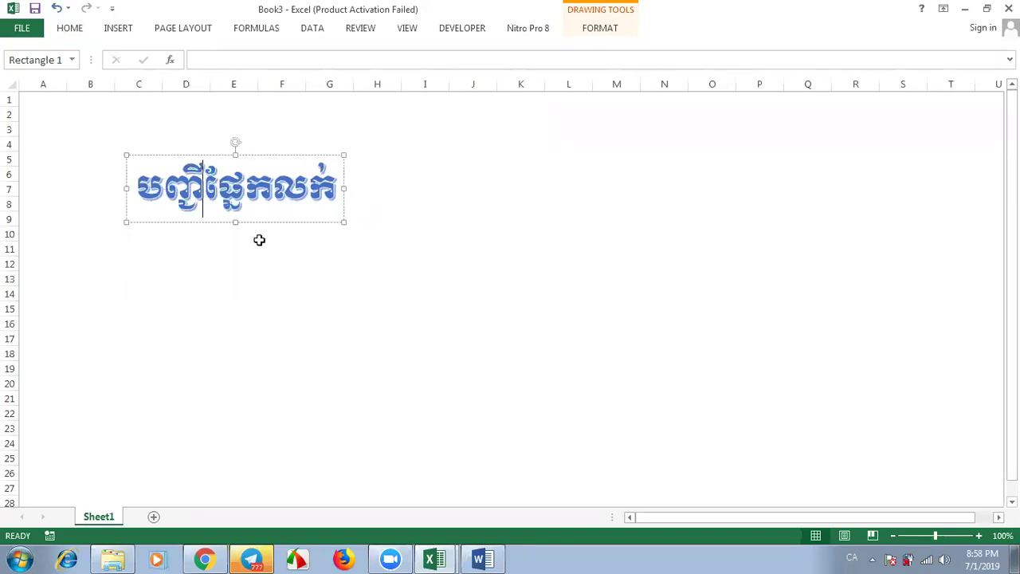
pyautogui.click(358, 275)
pyautogui.moveTo(291, 154)
pyautogui.mouseDown()
pyautogui.moveTo(373, 149)
pyautogui.moveTo(364, 146)
pyautogui.mouseUp()
# Step: After checking the reference workbook, give C11:I11 All Borders
pyautogui.click(149, 246)
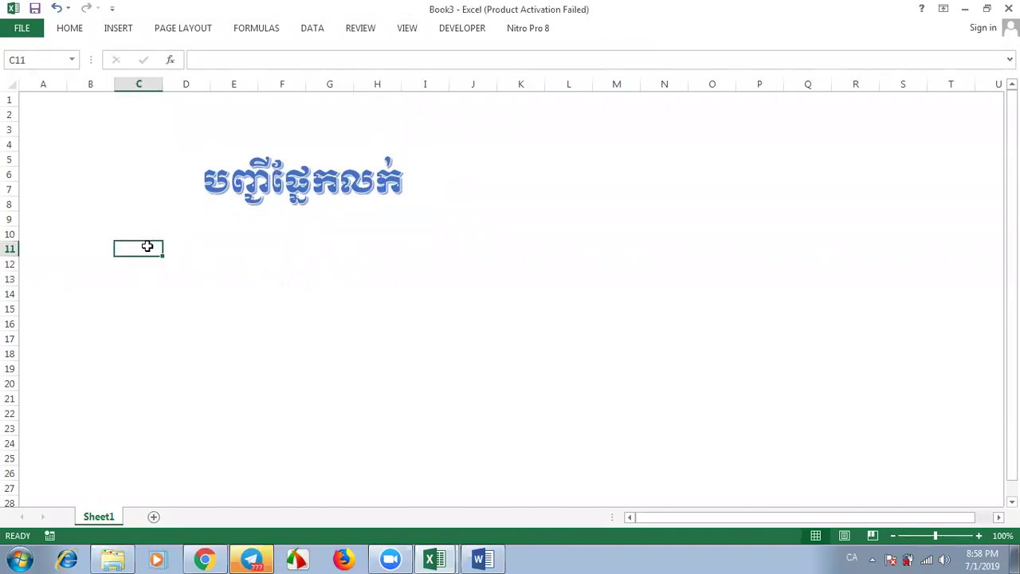
pyautogui.moveTo(149, 246); pyautogui.dragTo(376, 253)
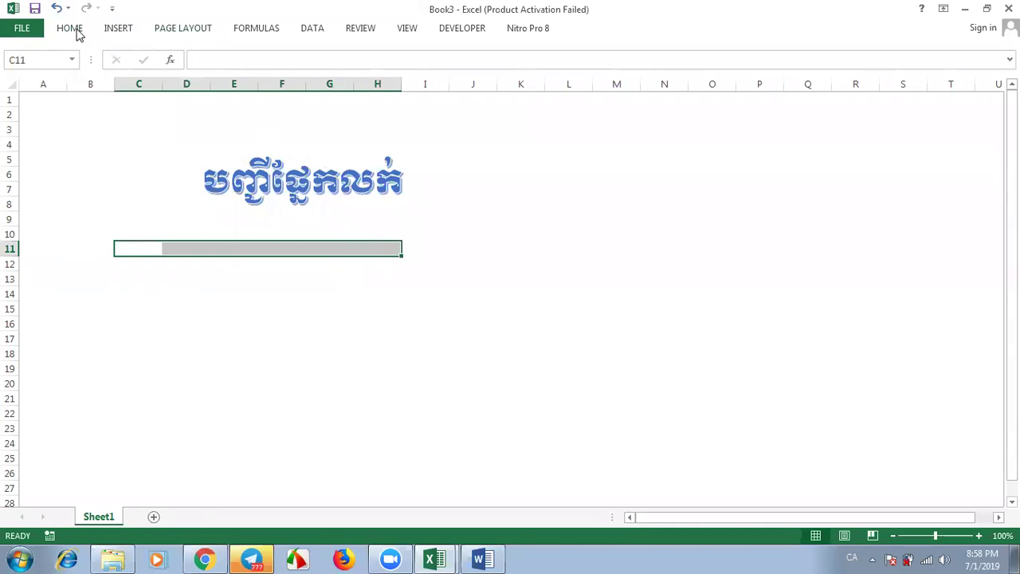
pyautogui.moveTo(435, 559)
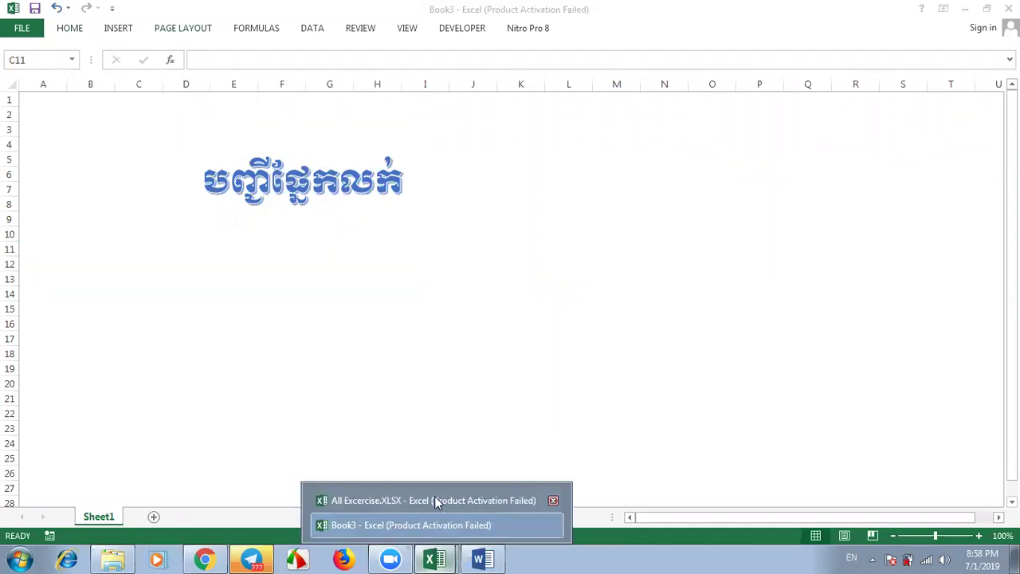
pyautogui.click(434, 498)
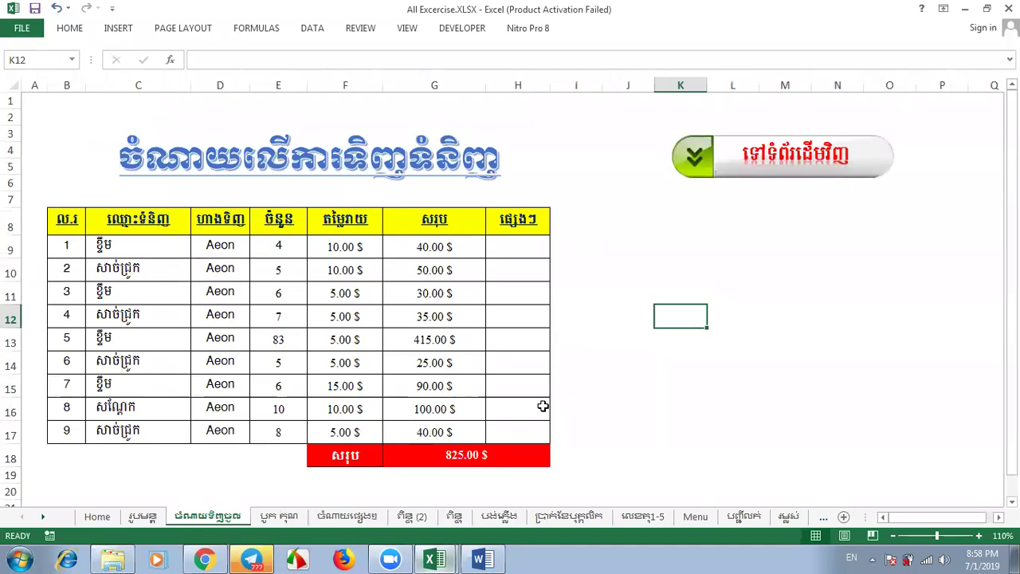
pyautogui.moveTo(434, 559)
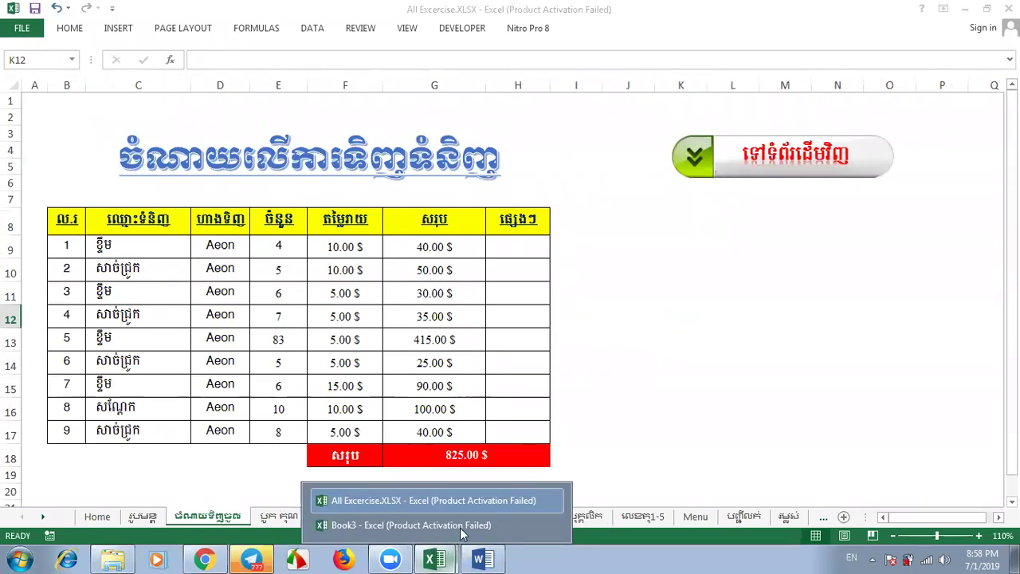
pyautogui.click(459, 525)
pyautogui.click(388, 247)
pyautogui.moveTo(410, 248); pyautogui.dragTo(138, 252)
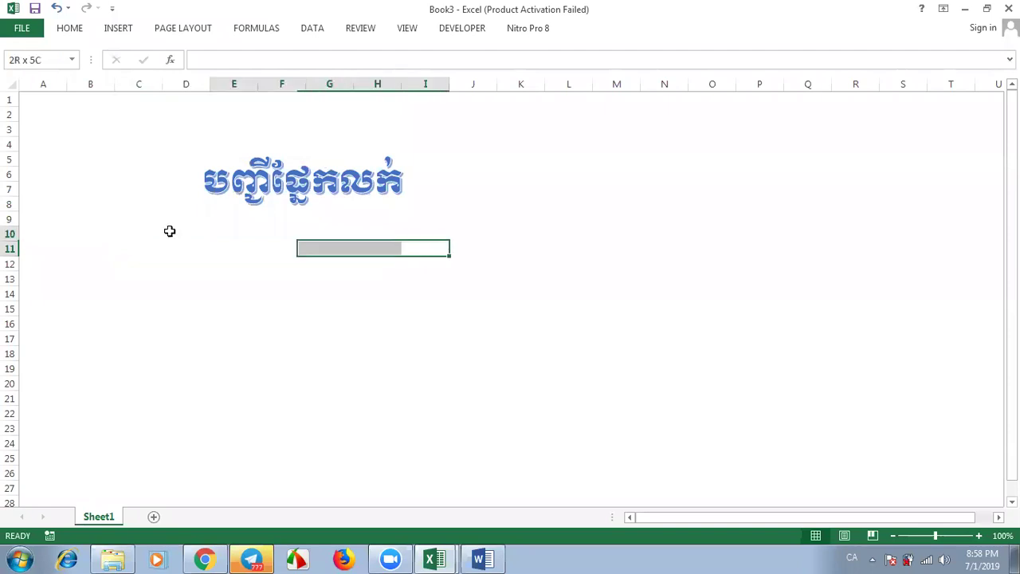
pyautogui.click(71, 29)
pyautogui.click(208, 77)
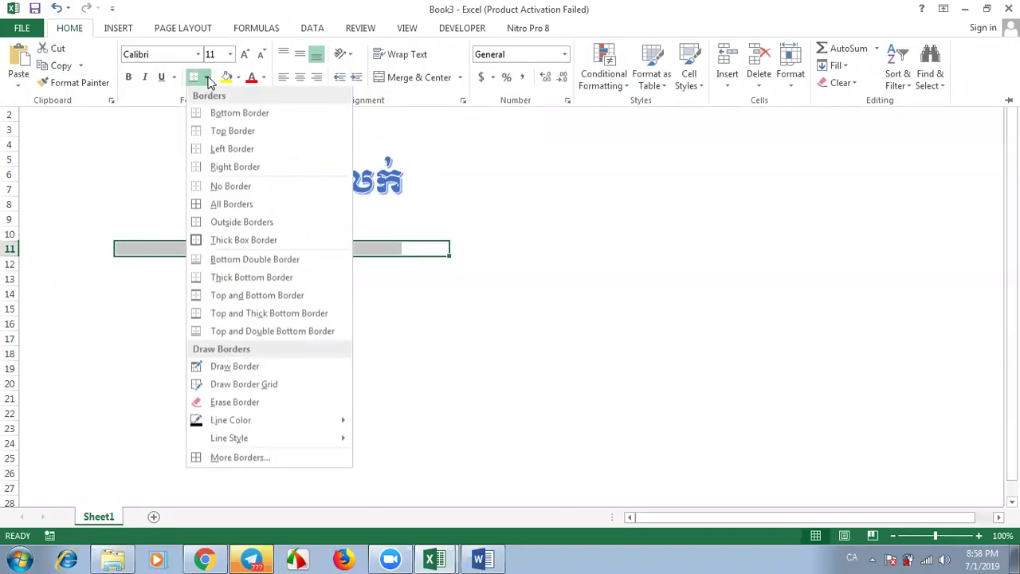
pyautogui.click(230, 207)
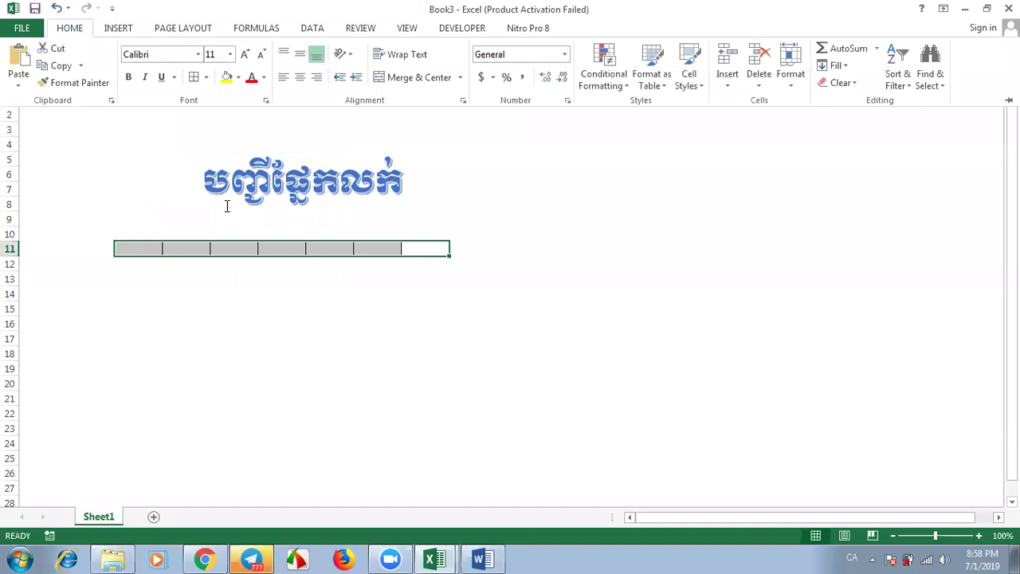
pyautogui.click(351, 286)
# Step: Apply All Borders to C12:I12 as well
pyautogui.click(358, 278)
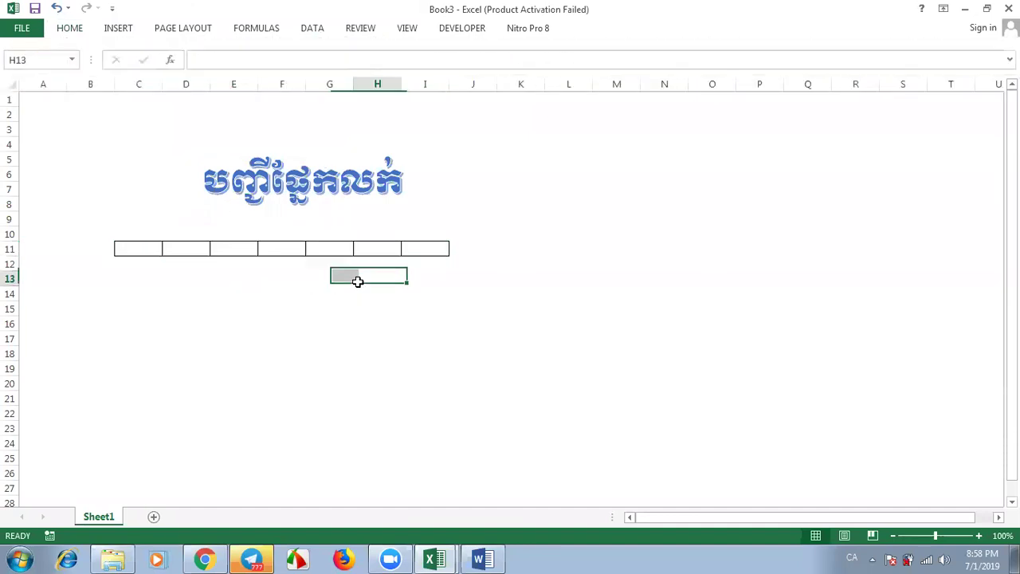
pyautogui.moveTo(120, 265); pyautogui.dragTo(421, 269)
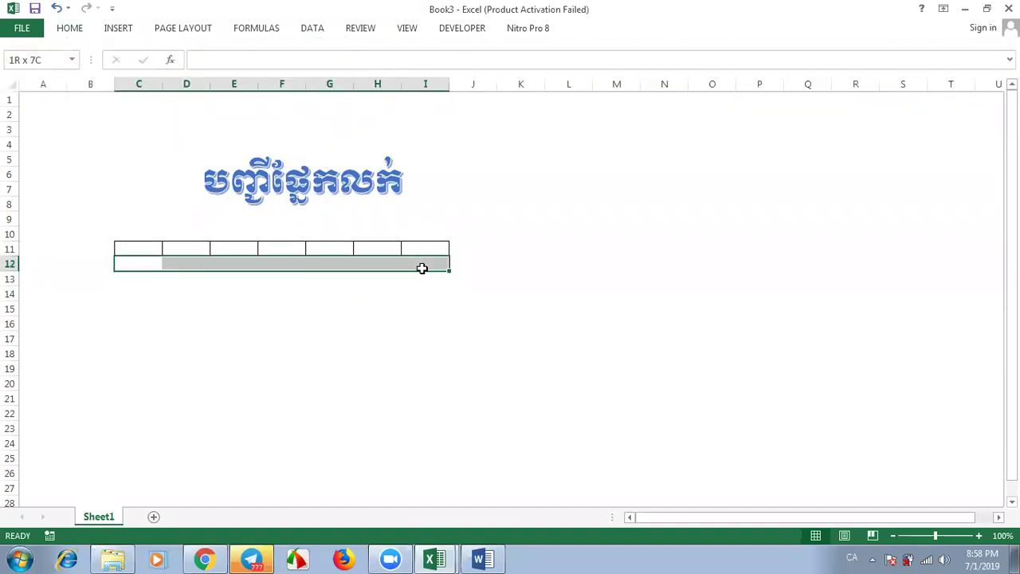
pyautogui.click(72, 30)
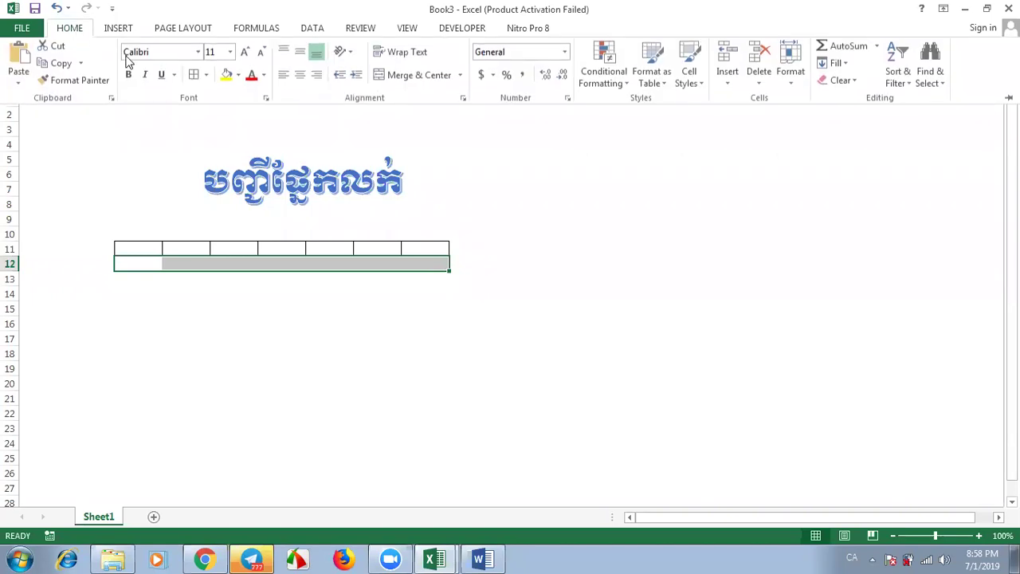
pyautogui.click(207, 77)
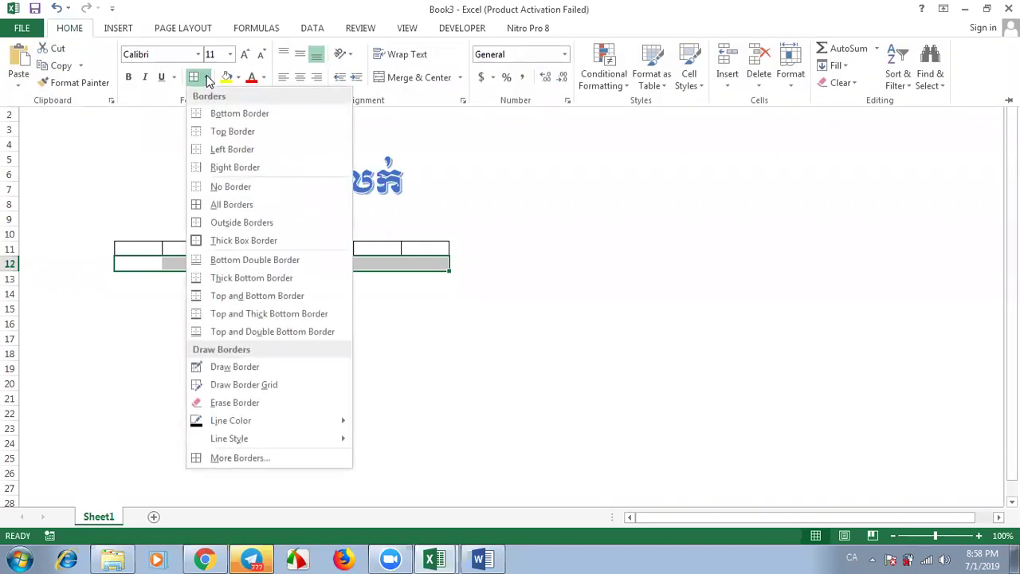
pyautogui.click(231, 204)
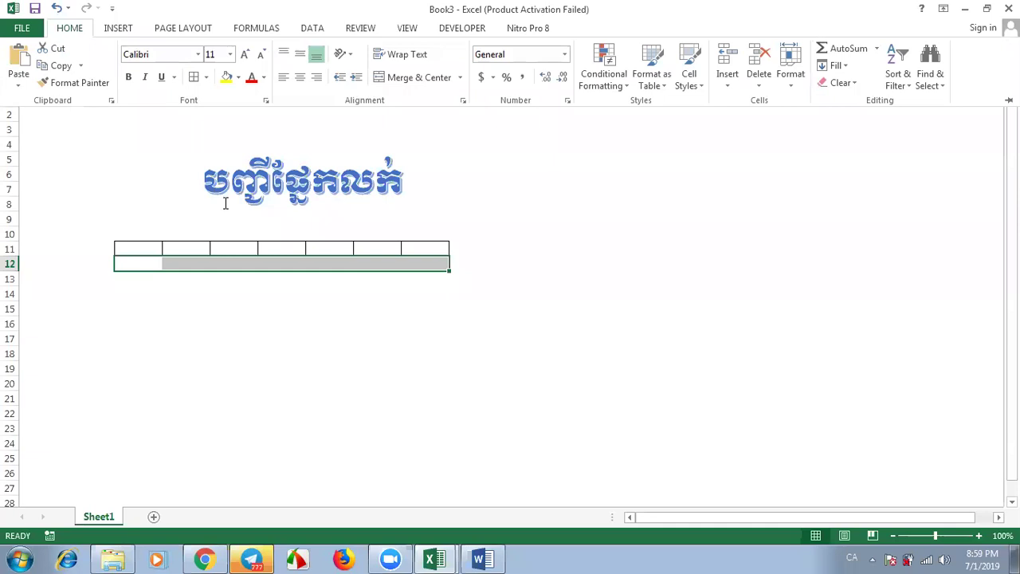
pyautogui.click(393, 370)
pyautogui.click(395, 366)
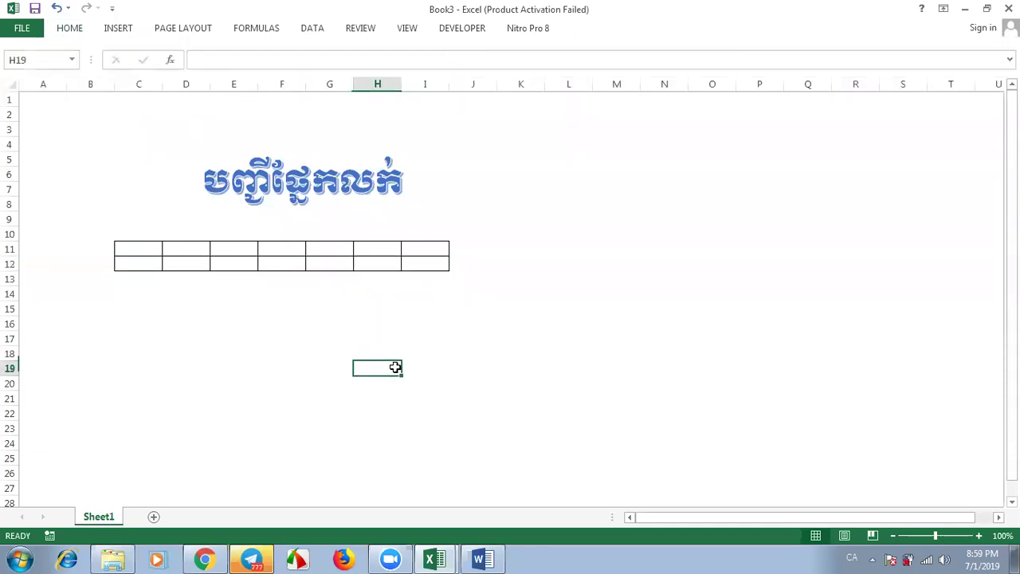
# Step: Zoom the sheet view to 120% and select C11
pyautogui.click(979, 537)
pyautogui.click(979, 537)
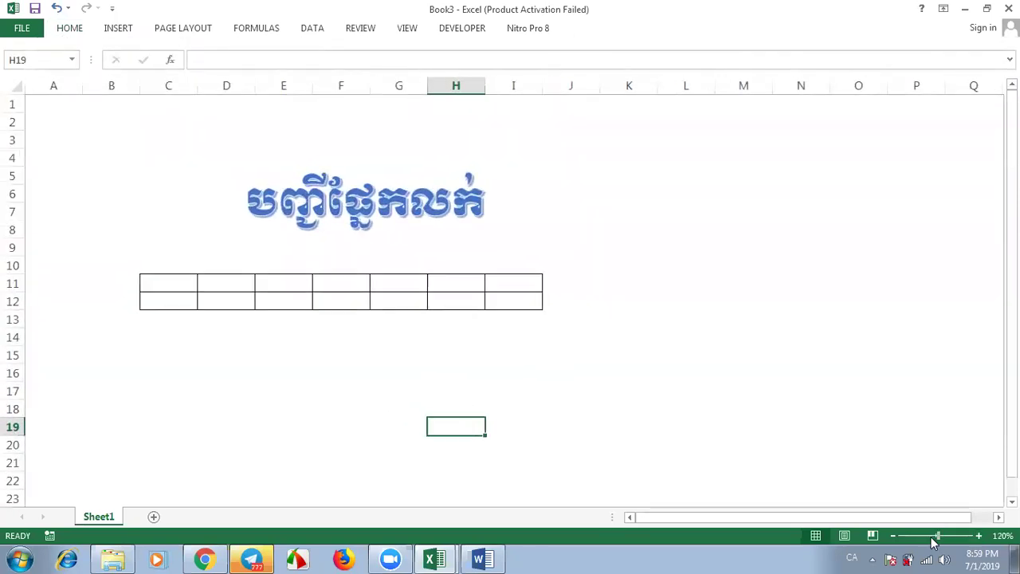
pyautogui.click(296, 351)
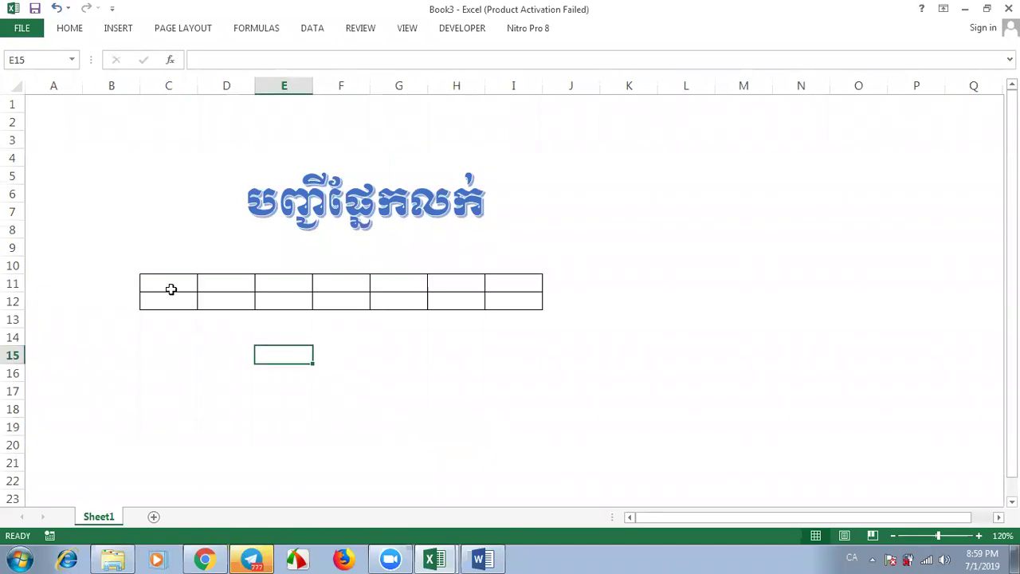
pyautogui.click(170, 288)
# Step: Paste the reference sheet screenshot at K14, then shrink and reposition it
pyautogui.moveTo(451, 551)
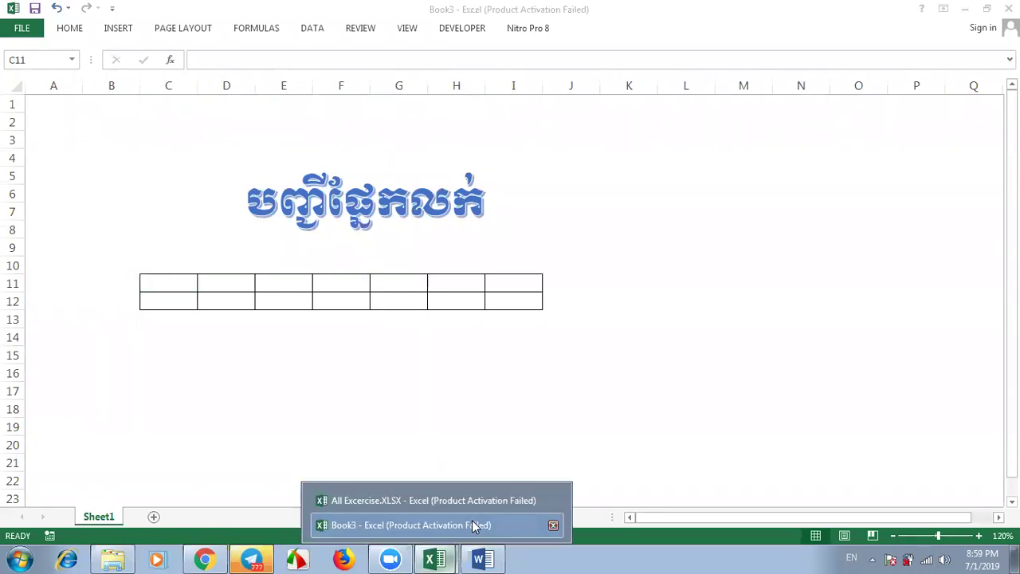
pyautogui.click(460, 502)
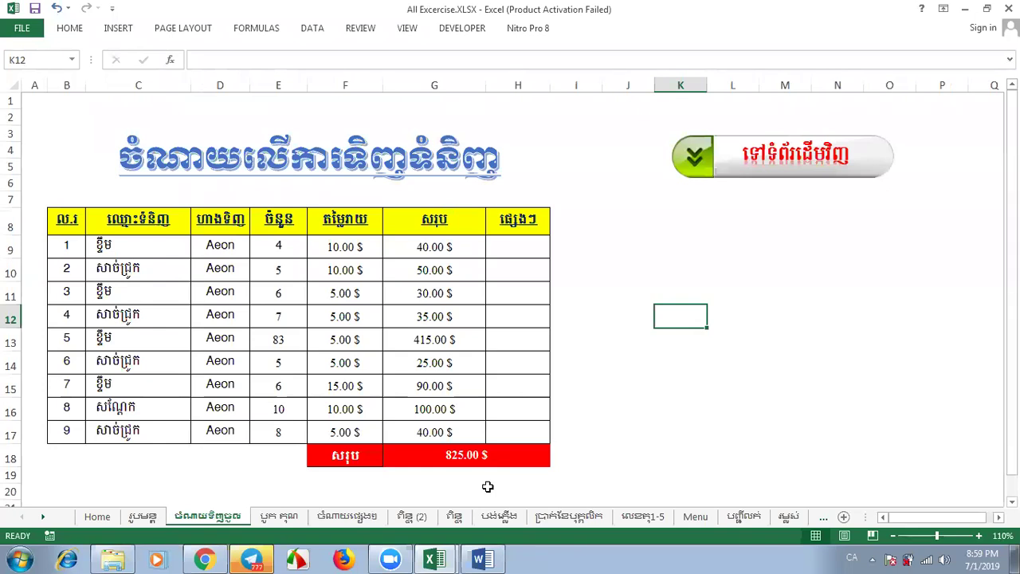
pyautogui.moveTo(434, 558)
pyautogui.click(439, 525)
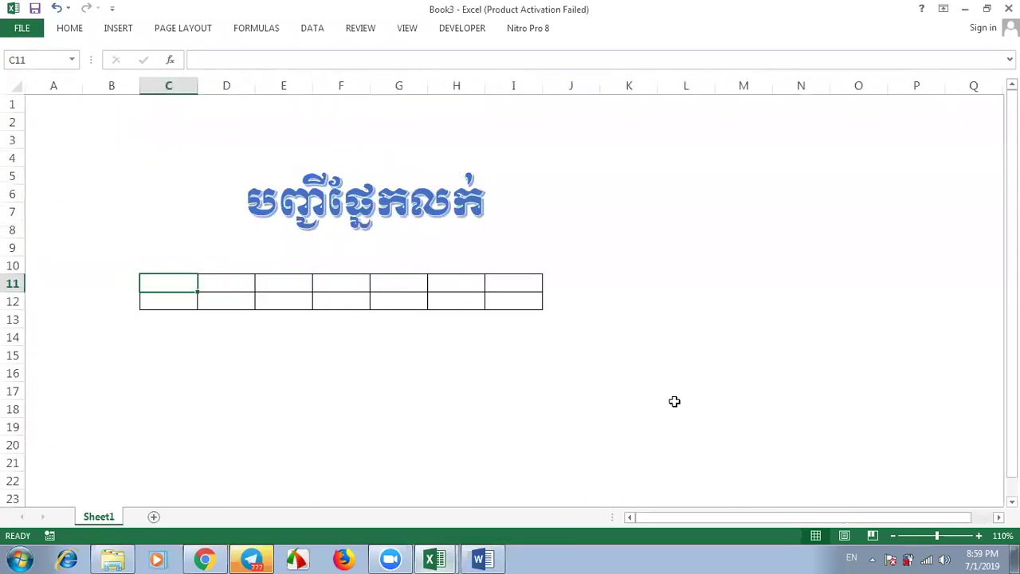
pyautogui.click(646, 332)
pyautogui.hotkey('ctrl', 'v')
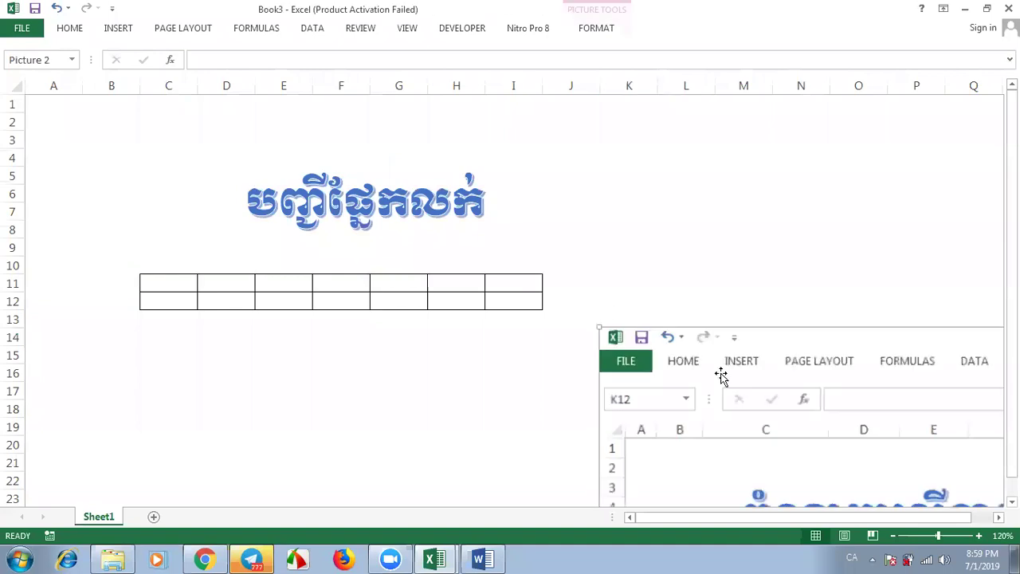
pyautogui.moveTo(720, 376); pyautogui.dragTo(229, 164)
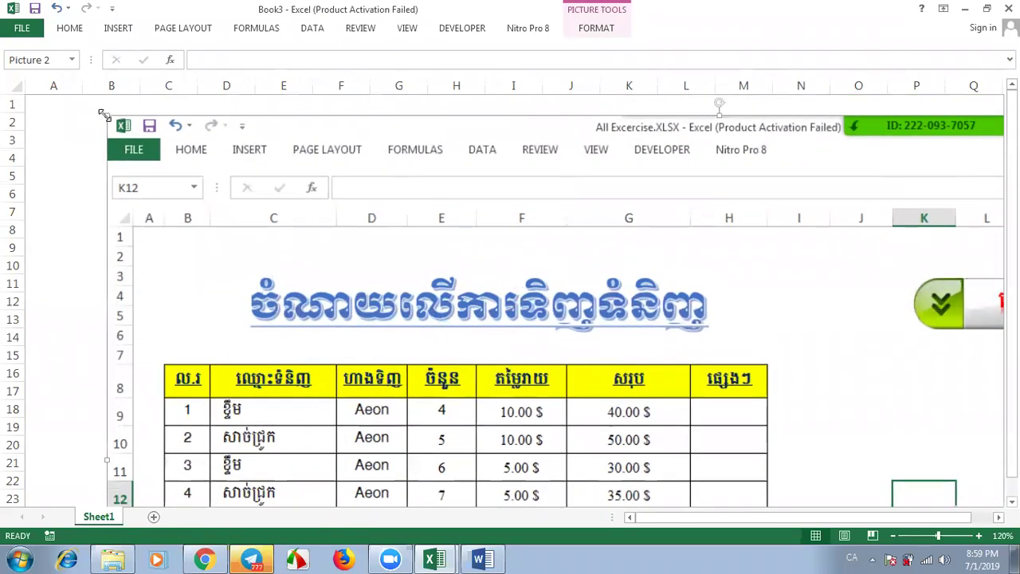
pyautogui.moveTo(105, 116); pyautogui.dragTo(316, 244)
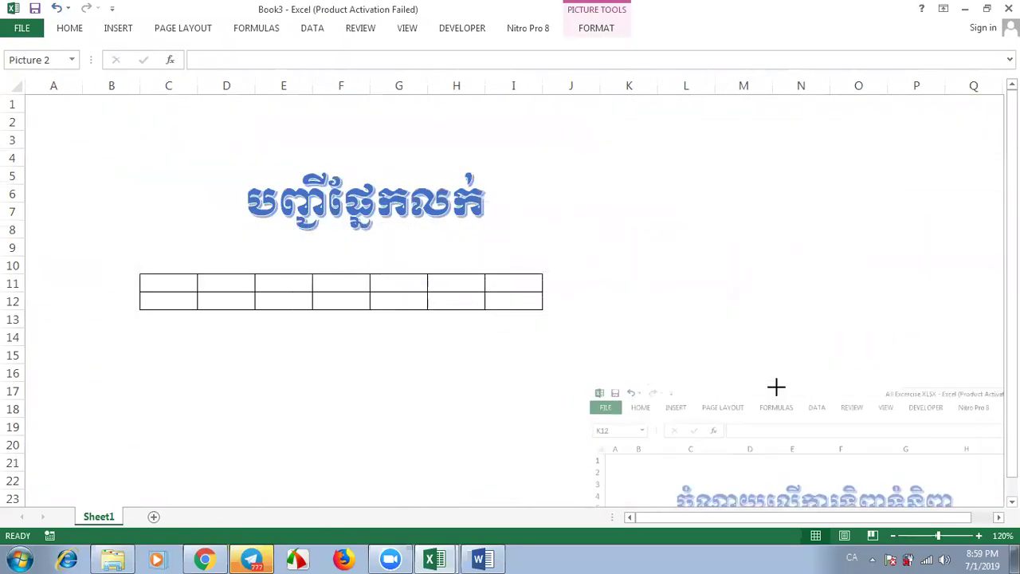
pyautogui.moveTo(543, 276); pyautogui.dragTo(386, 169)
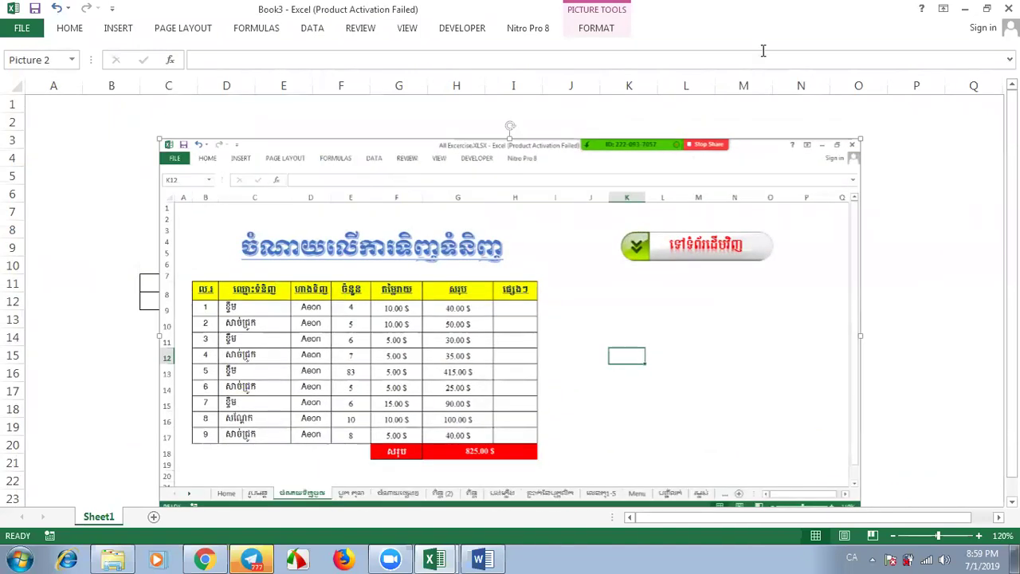
# Step: Crop the screenshot's top, left and right edges and move it to columns K–Q
pyautogui.click(597, 30)
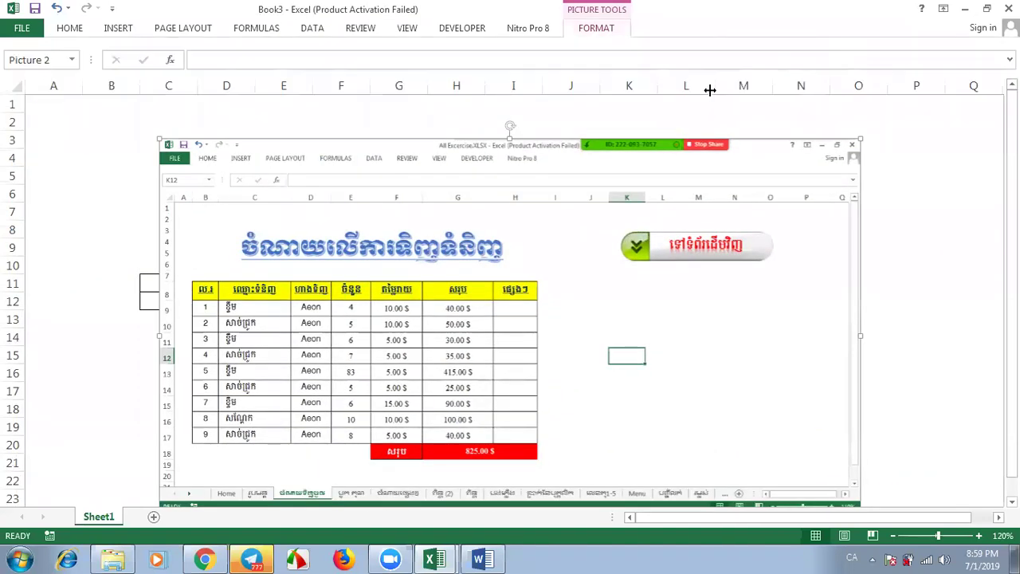
pyautogui.moveTo(165, 143); pyautogui.dragTo(189, 261)
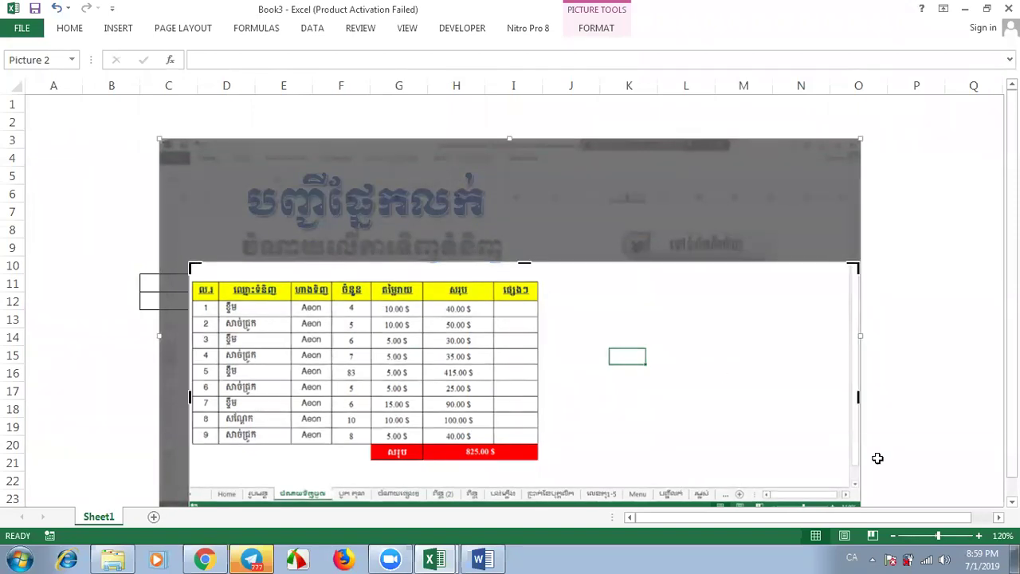
pyautogui.moveTo(859, 396); pyautogui.dragTo(548, 396)
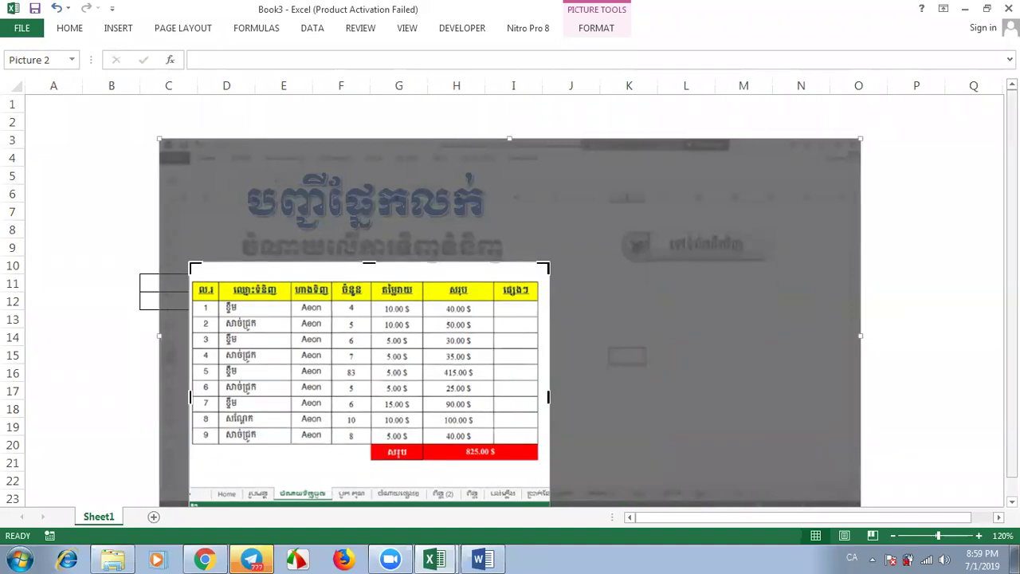
pyautogui.moveTo(369, 507); pyautogui.dragTo(380, 498)
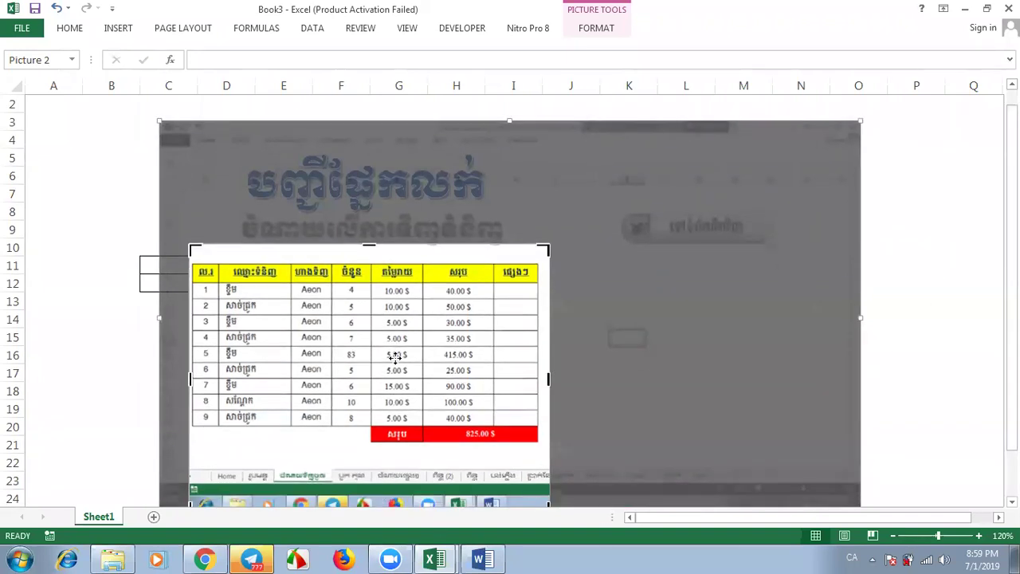
pyautogui.click(583, 30)
pyautogui.click(842, 76)
pyautogui.moveTo(366, 337); pyautogui.dragTo(784, 247)
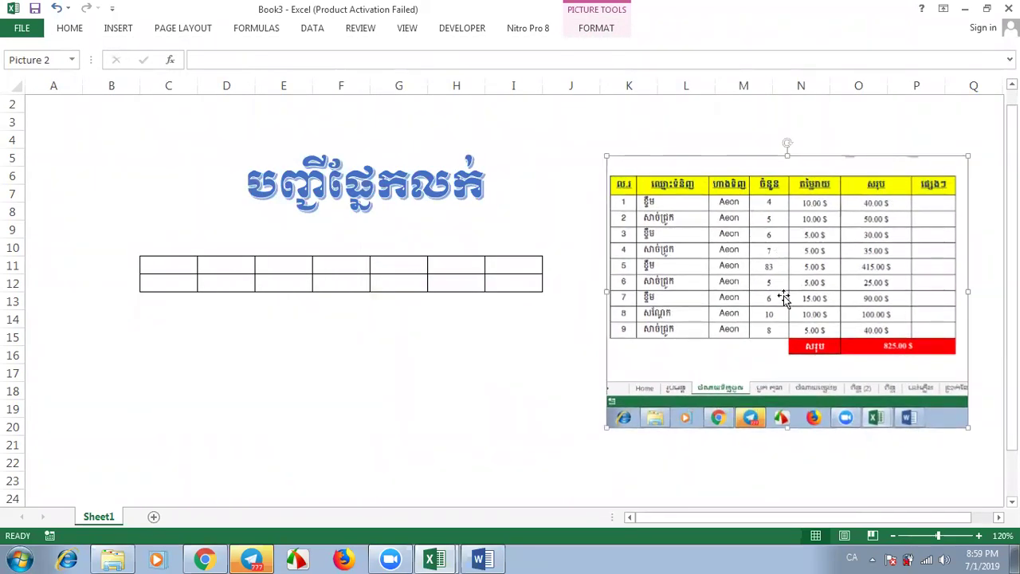
# Step: Trim the picture's bottom up to just below the table, removing the taskbar strip
pyautogui.click(596, 27)
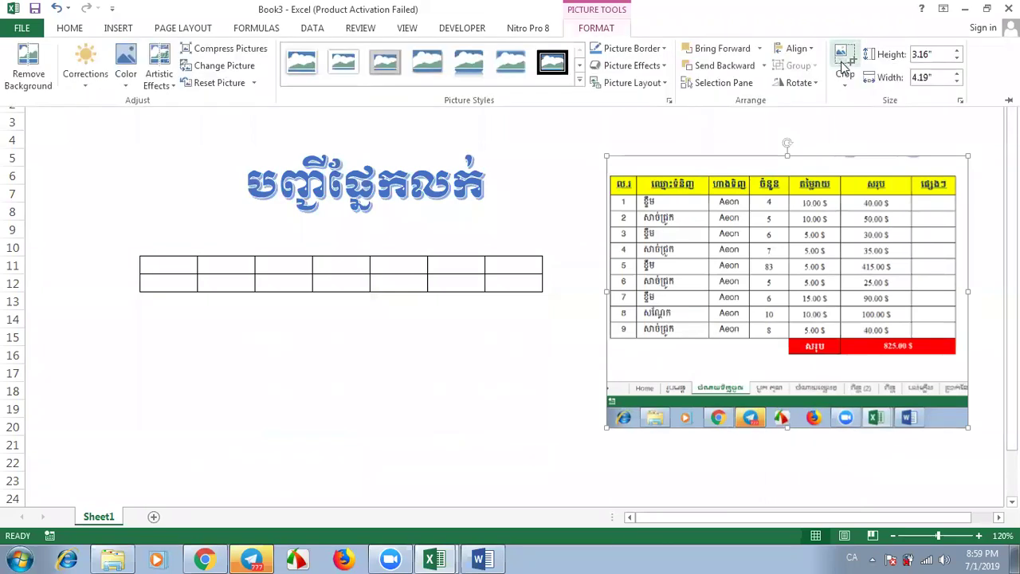
pyautogui.click(845, 66)
pyautogui.moveTo(787, 428); pyautogui.dragTo(787, 360)
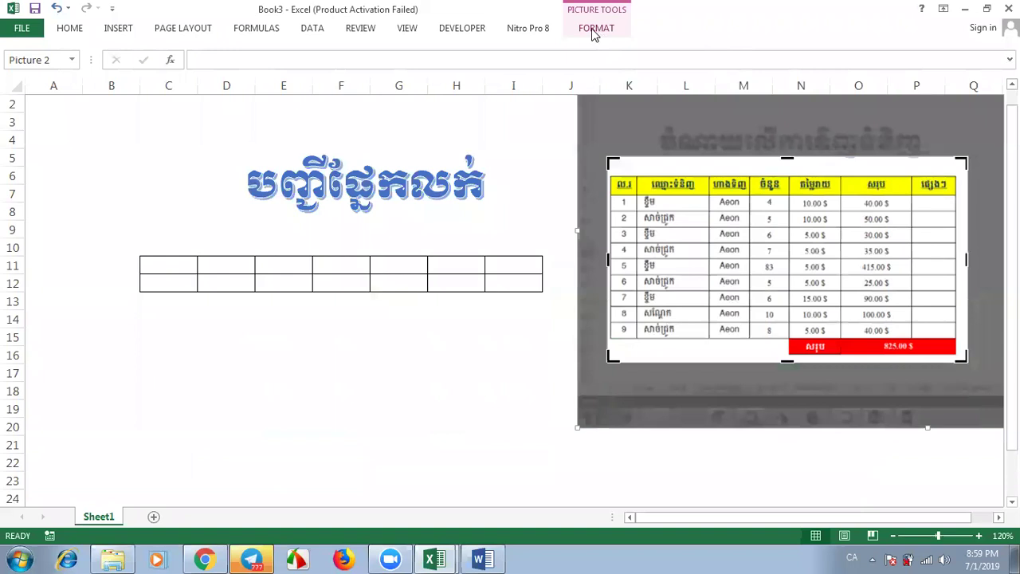
pyautogui.click(592, 31)
pyautogui.click(844, 56)
pyautogui.click(510, 461)
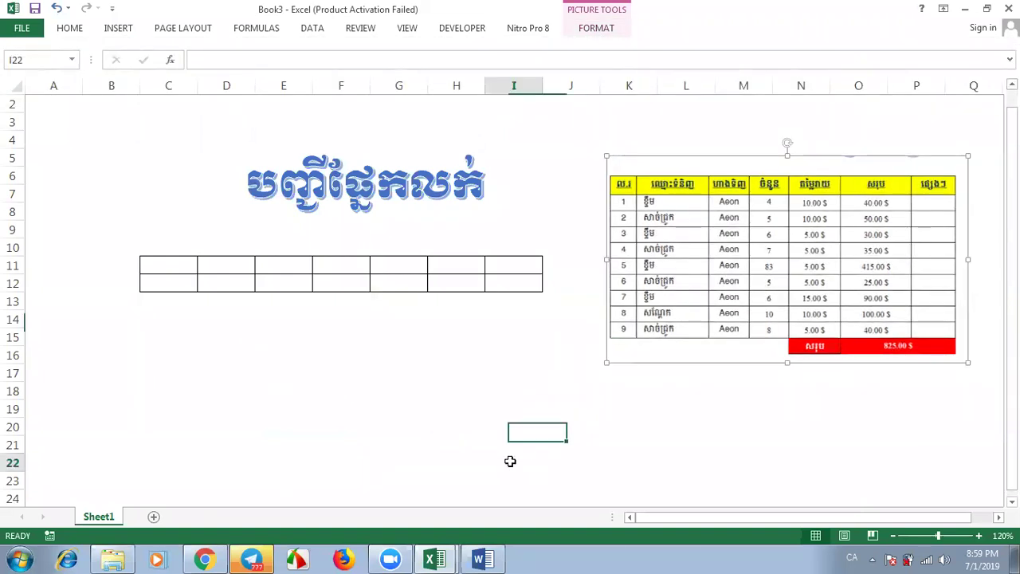
# Step: Close the blank Word document from its taskbar icon
pyautogui.click(481, 558)
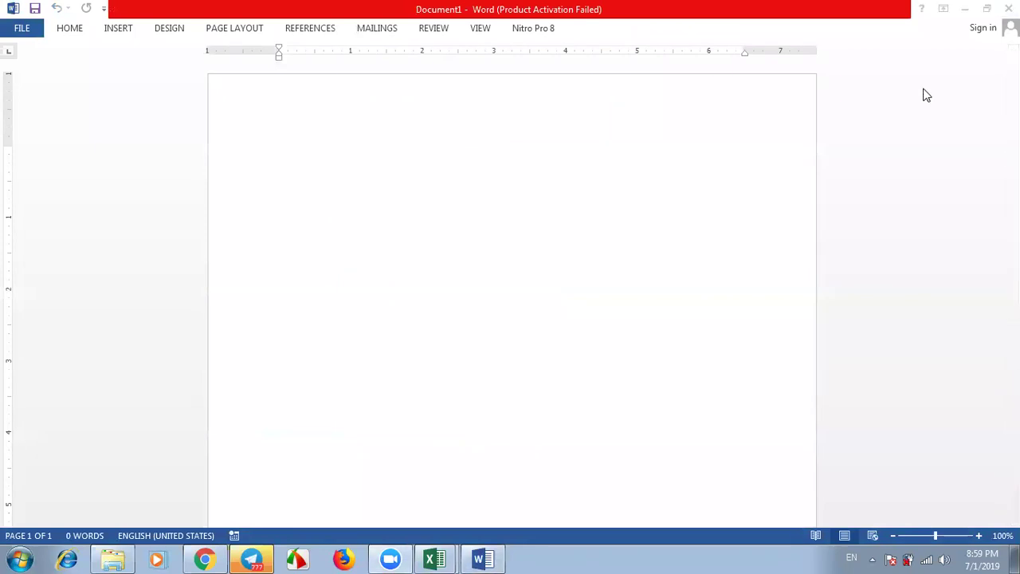
pyautogui.rightClick(494, 557)
pyautogui.click(466, 532)
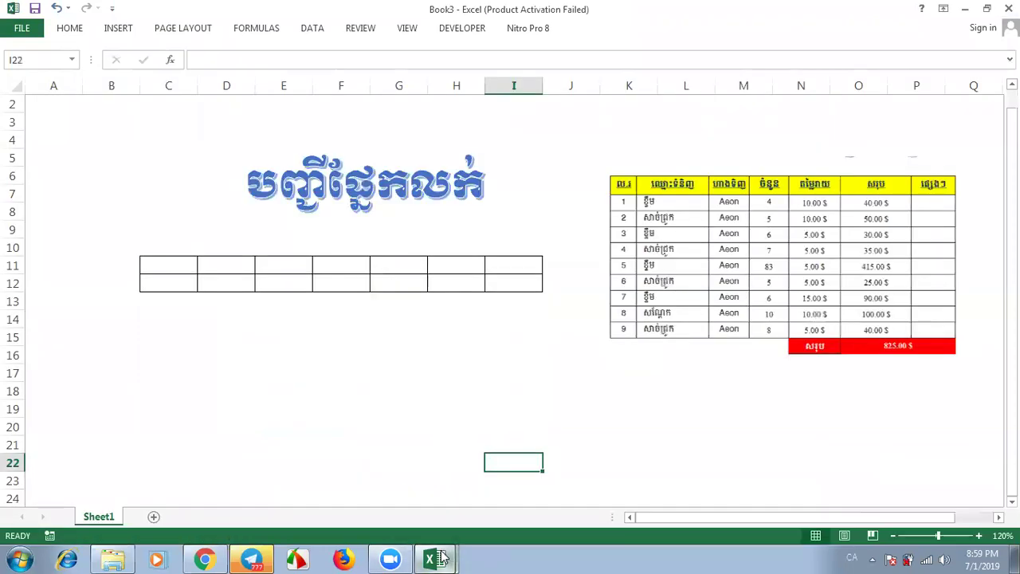
# Step: Close the All Excercise workbook without saving, then select and deselect the reference table picture
pyautogui.moveTo(442, 558)
pyautogui.click(438, 496)
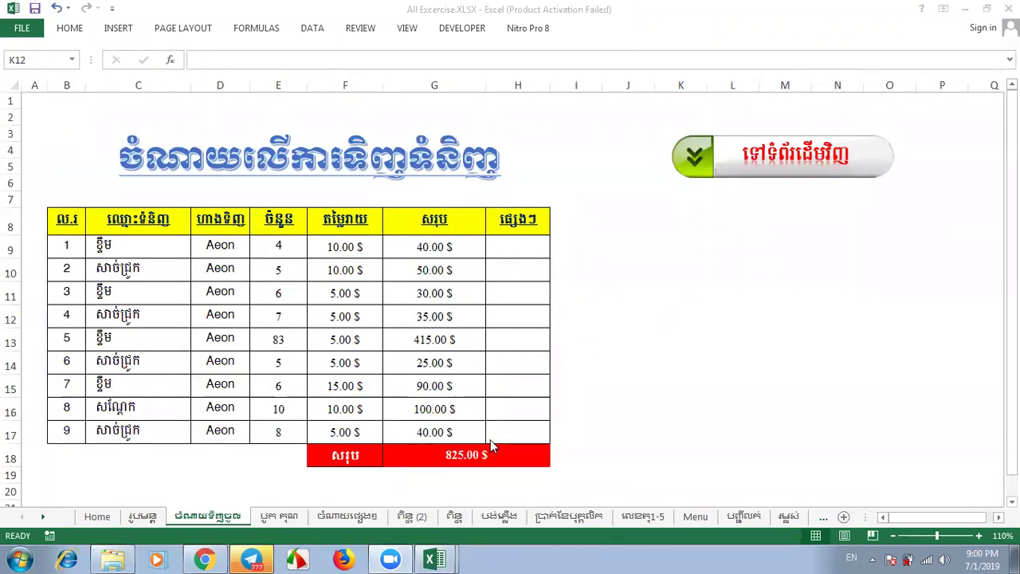
pyautogui.click(1007, 9)
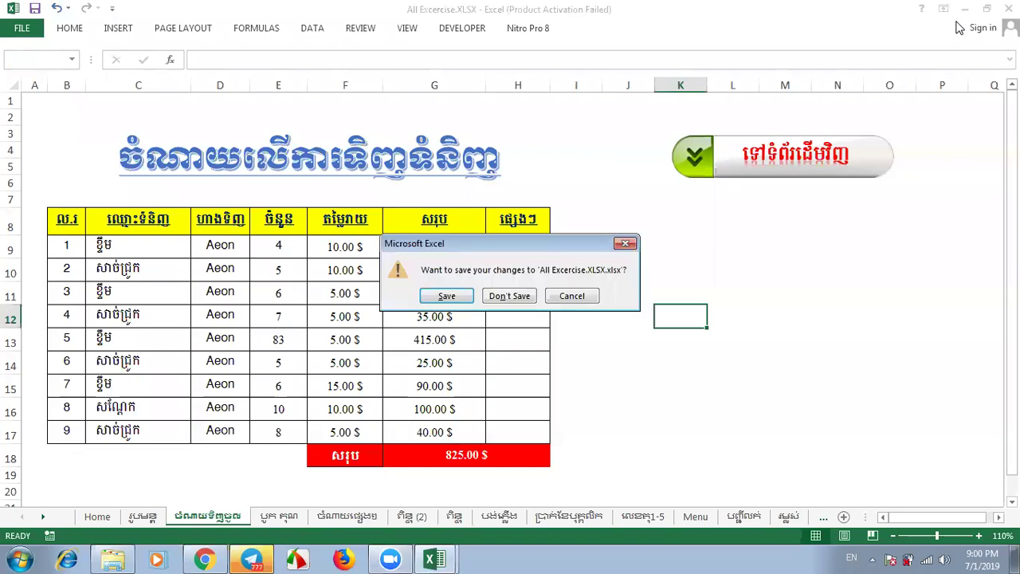
pyautogui.click(499, 295)
pyautogui.click(681, 442)
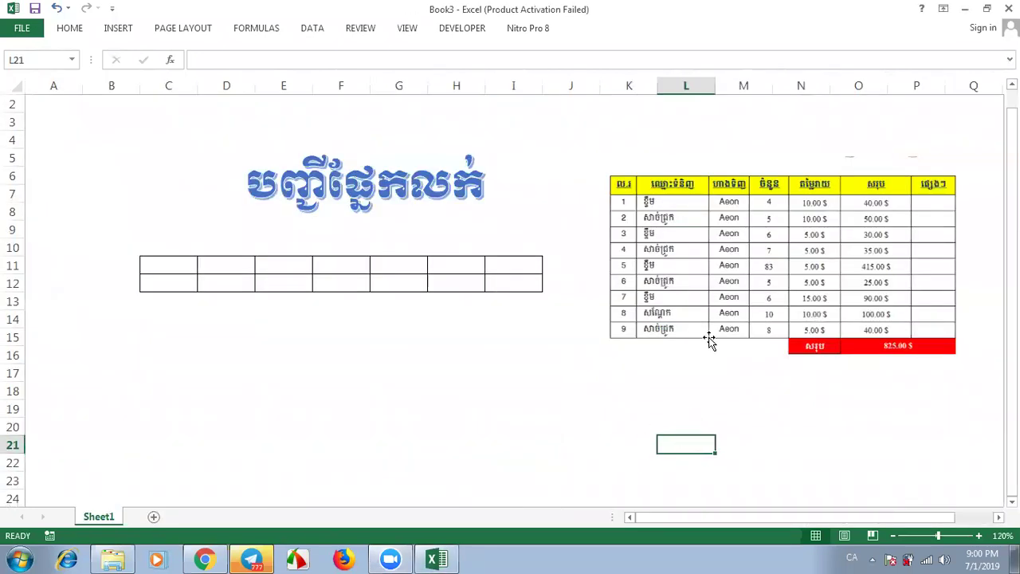
pyautogui.click(741, 207)
pyautogui.click(394, 370)
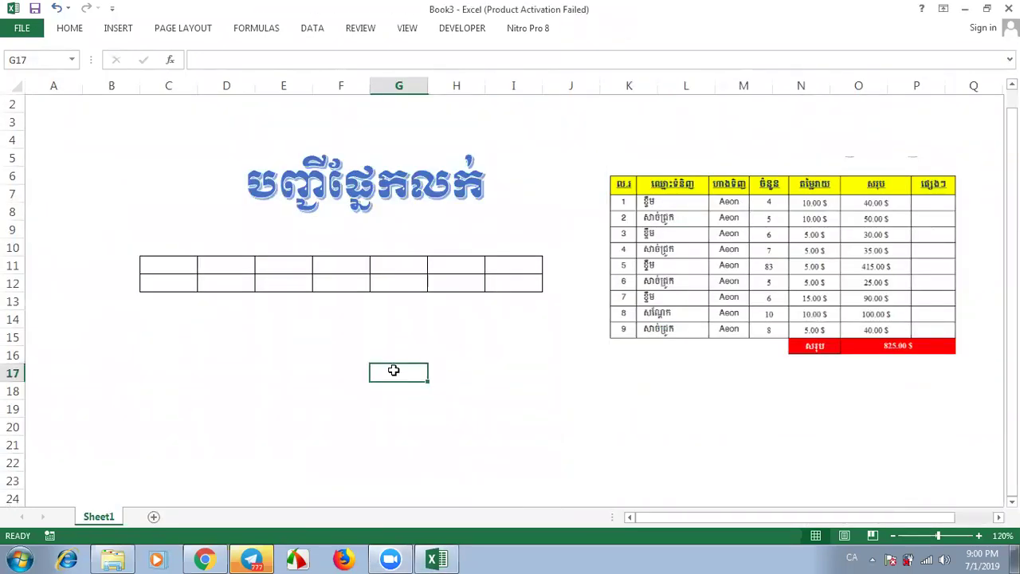
# Step: Shift the reference picture slightly, then enter ល.រ in C11 and ឈ្មោះ in D11
pyautogui.moveTo(763, 256); pyautogui.dragTo(776, 238)
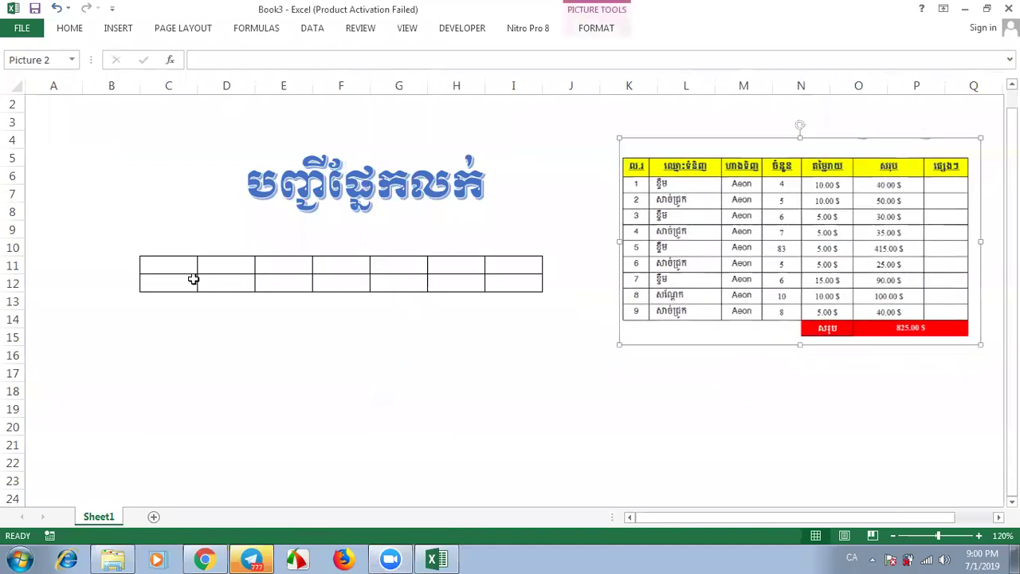
pyautogui.click(169, 267)
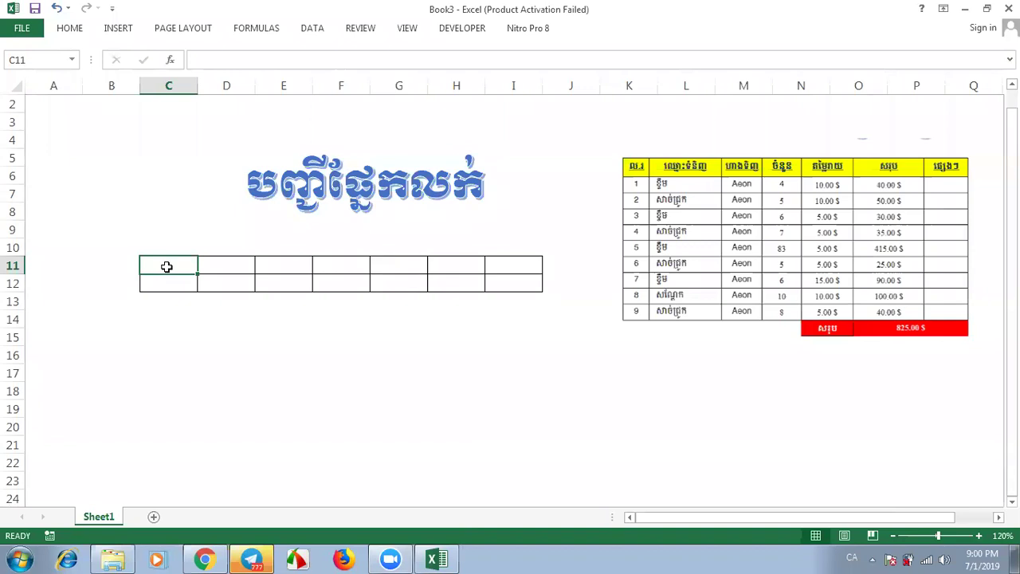
pyautogui.write('ល.រ')
pyautogui.click(239, 267)
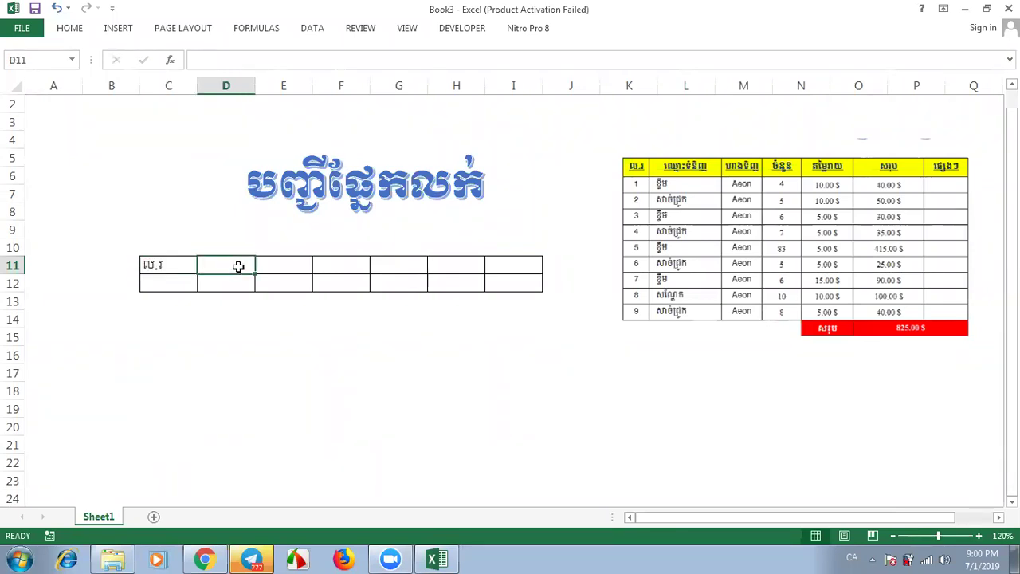
pyautogui.write('ឈ្មោះ')
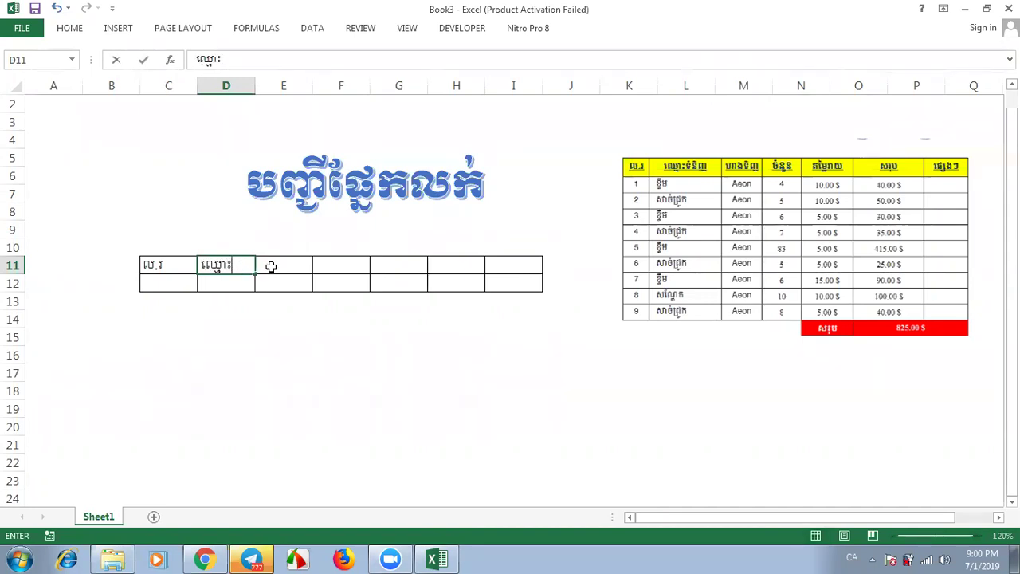
pyautogui.click(283, 266)
# Step: Make E11 read ហាង and move ចំនួន into F11
pyautogui.doubleClick(282, 265)
pyautogui.write('ហ')
pyautogui.write('ាង')
pyautogui.write('ទ')
pyautogui.write('ឹង')
pyautogui.press('BackSpace')
pyautogui.press('BackSpace')
pyautogui.press('BackSpace')
pyautogui.press('BackSpace')
pyautogui.write('នួន')
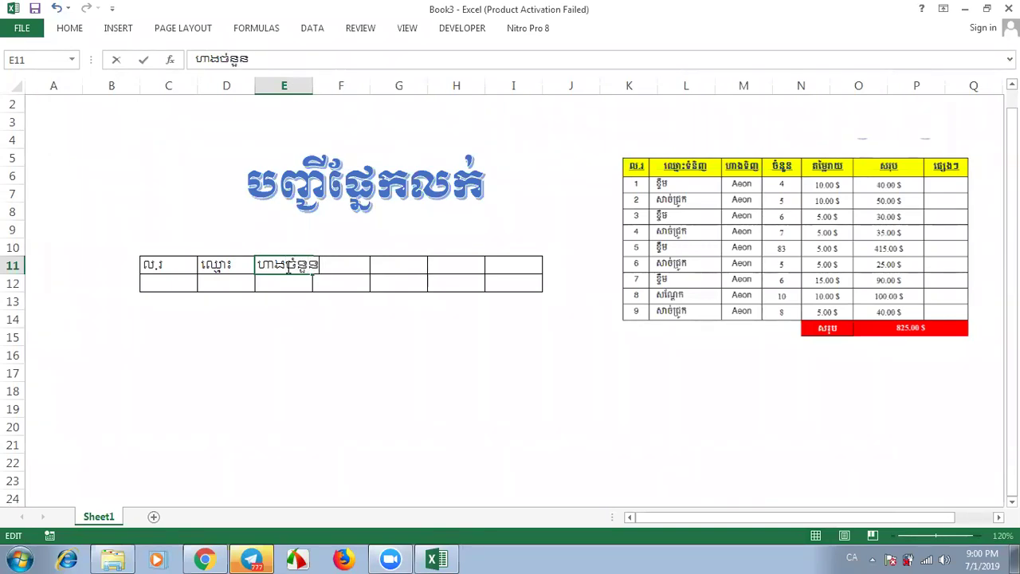
pyautogui.moveTo(285, 264); pyautogui.dragTo(323, 264)
pyautogui.hotkey('ctrl', 'c')
pyautogui.press('BackSpace')
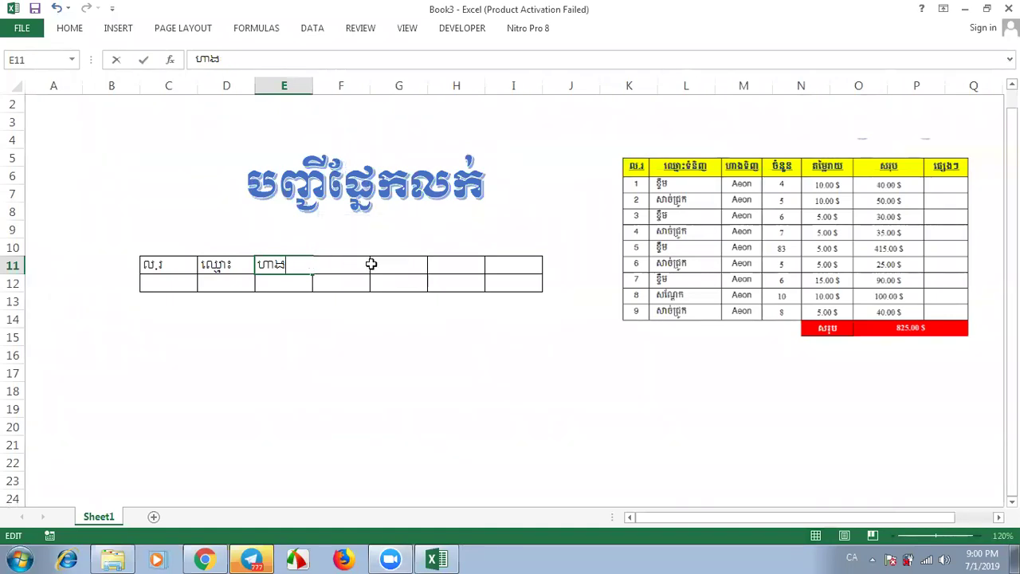
pyautogui.click(371, 264)
pyautogui.click(342, 266)
pyautogui.hotkey('ctrl', 'v')
# Step: Enter កម្លៃរាយ in G11, សរុប in H11 and ផ្សេងៗ in I11
pyautogui.click(413, 263)
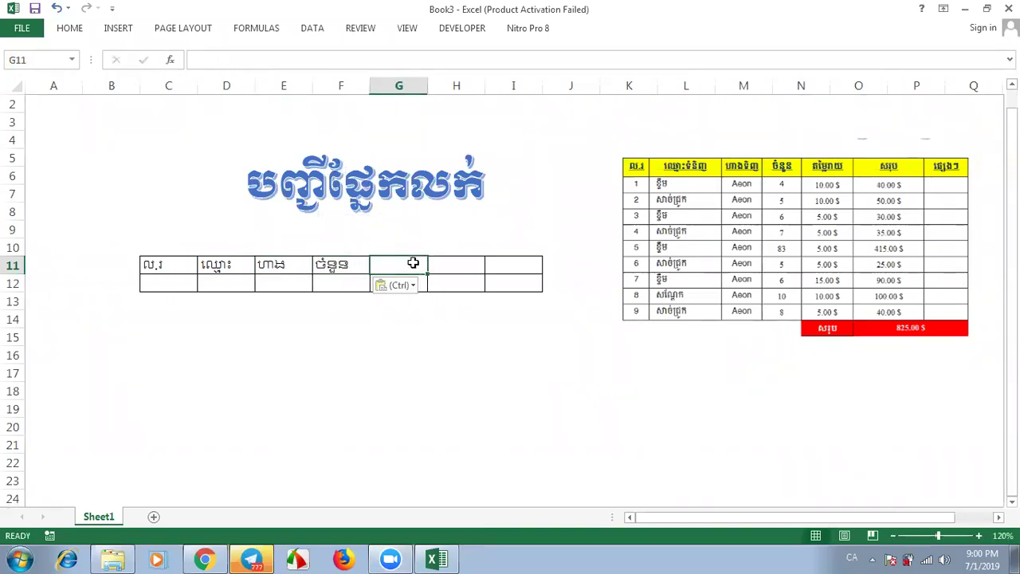
pyautogui.write('កម្លៃរាយ')
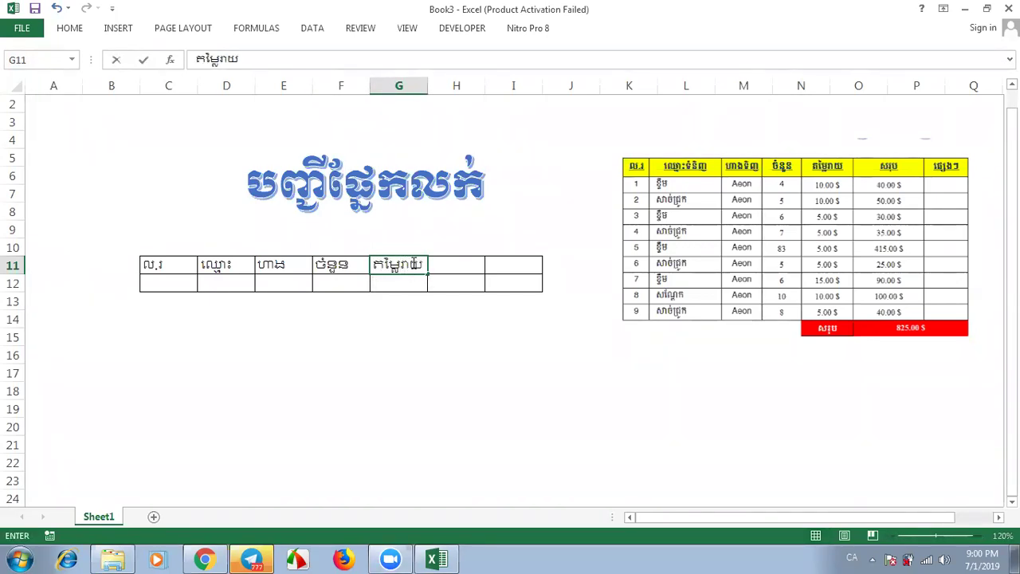
pyautogui.click(456, 264)
pyautogui.write('សរុ')
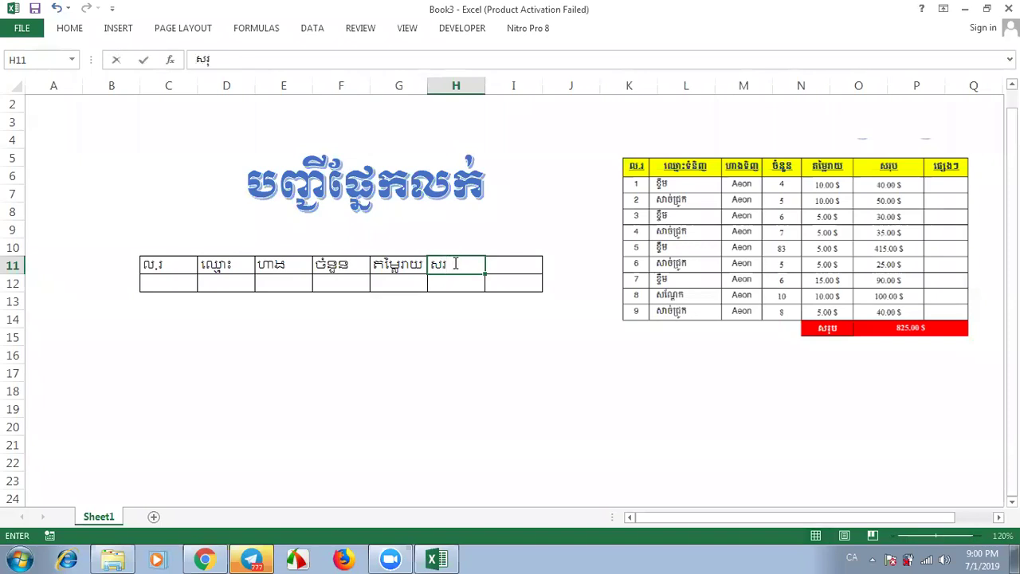
pyautogui.click(519, 262)
pyautogui.write('ផ្សេងកៗ')
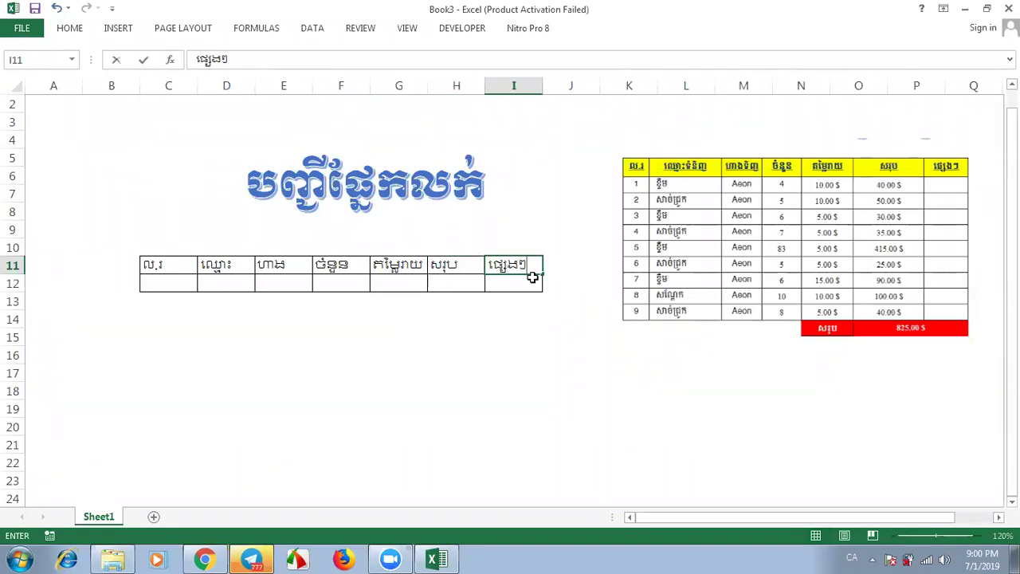
pyautogui.press('Return')
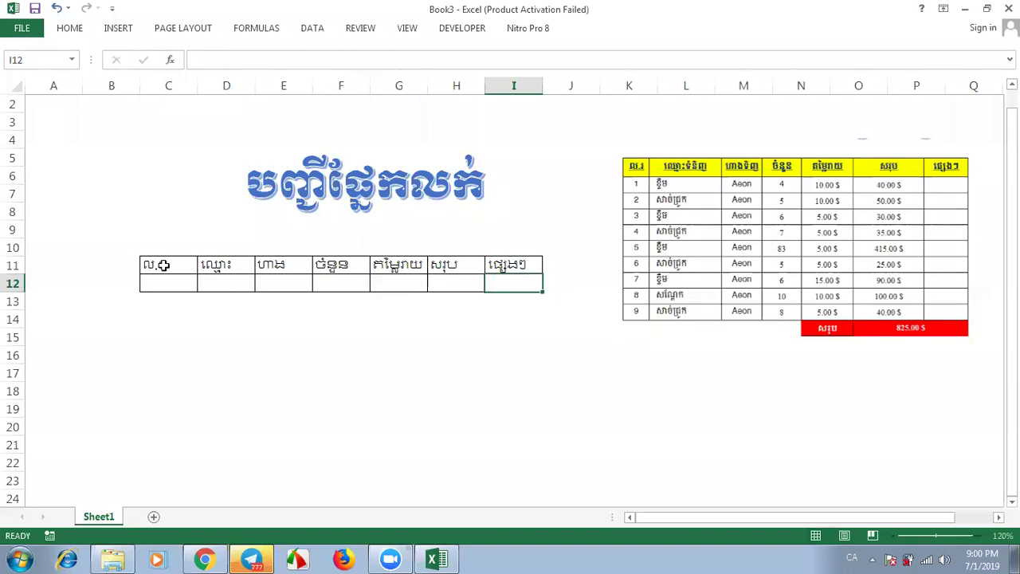
# Step: Apply the Khmer OS Battam font to C11:I12
pyautogui.moveTo(152, 266); pyautogui.dragTo(525, 268)
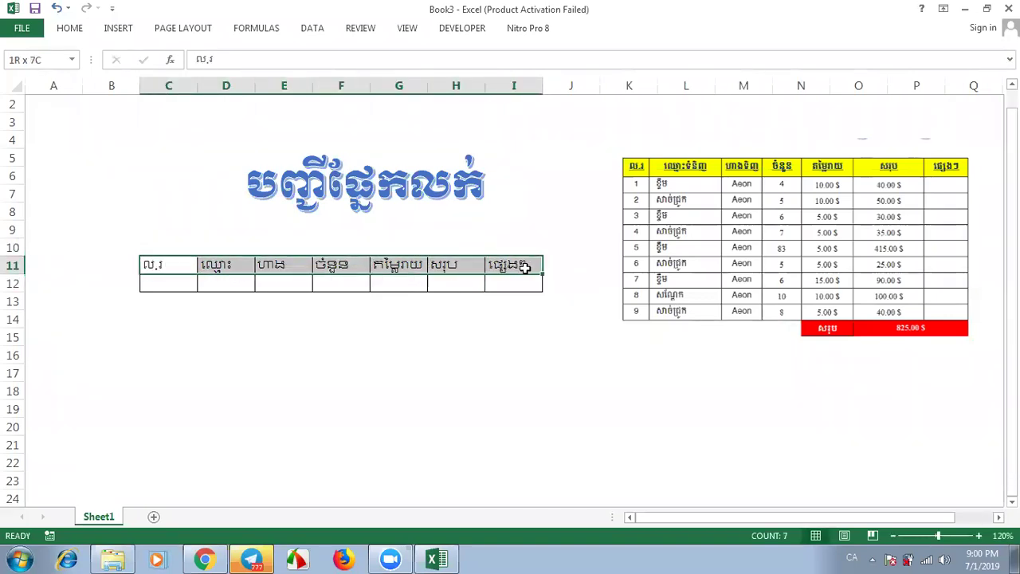
pyautogui.moveTo(525, 268); pyautogui.dragTo(527, 284)
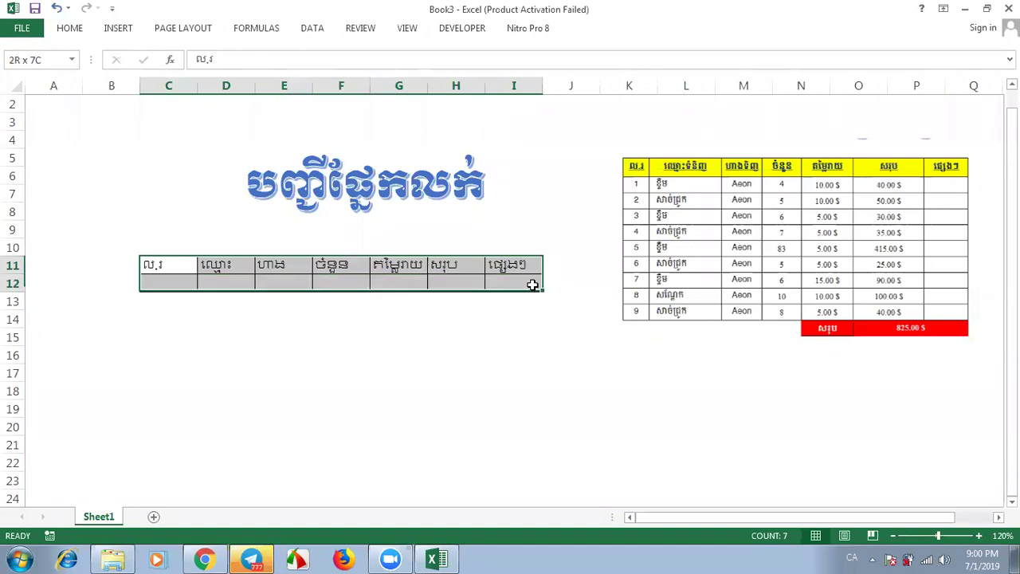
pyautogui.click(69, 28)
pyautogui.click(181, 56)
pyautogui.write('Khmer OS Ba')
pyautogui.hotkey('alt', 'shift')
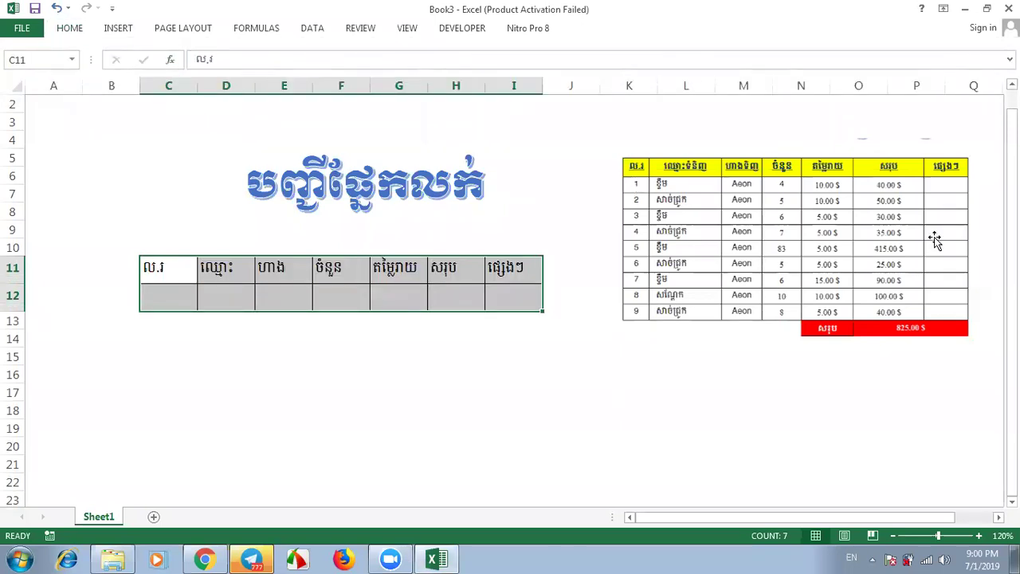
pyautogui.moveTo(460, 305)
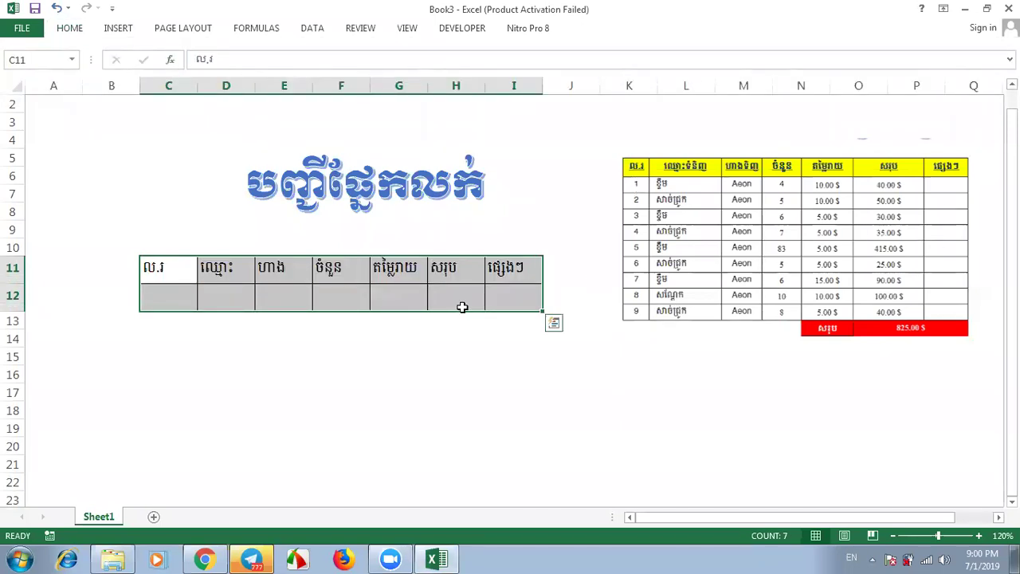
# Step: Centre the table text horizontally and vertically (Center and Middle Align)
pyautogui.click(70, 29)
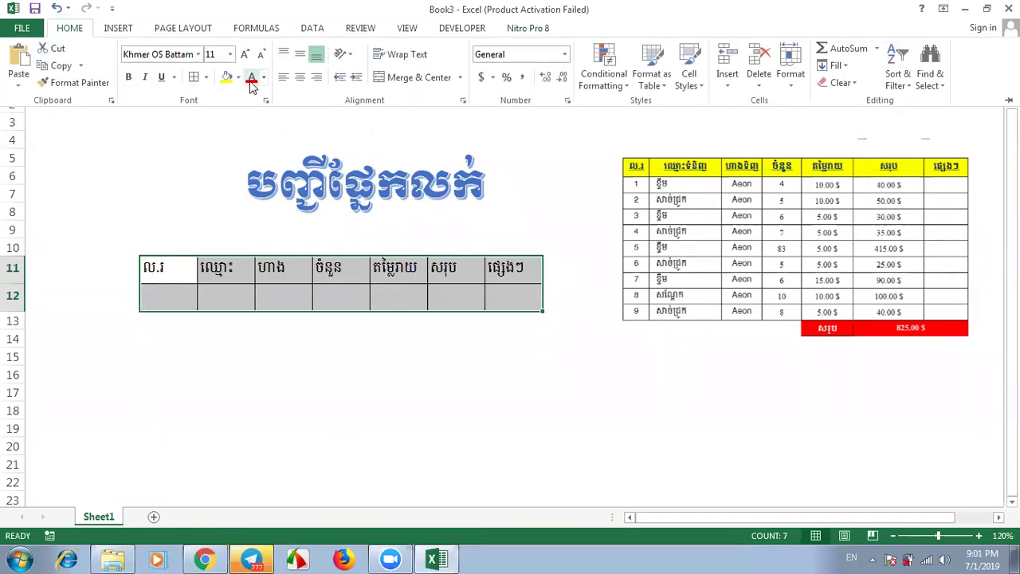
pyautogui.click(300, 79)
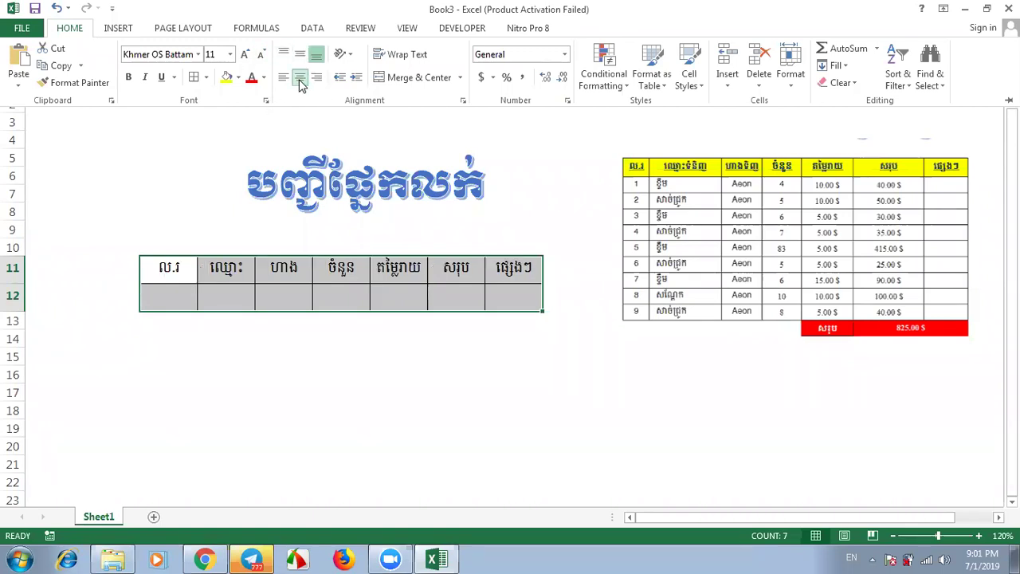
pyautogui.click(299, 54)
pyautogui.click(283, 54)
pyautogui.click(316, 54)
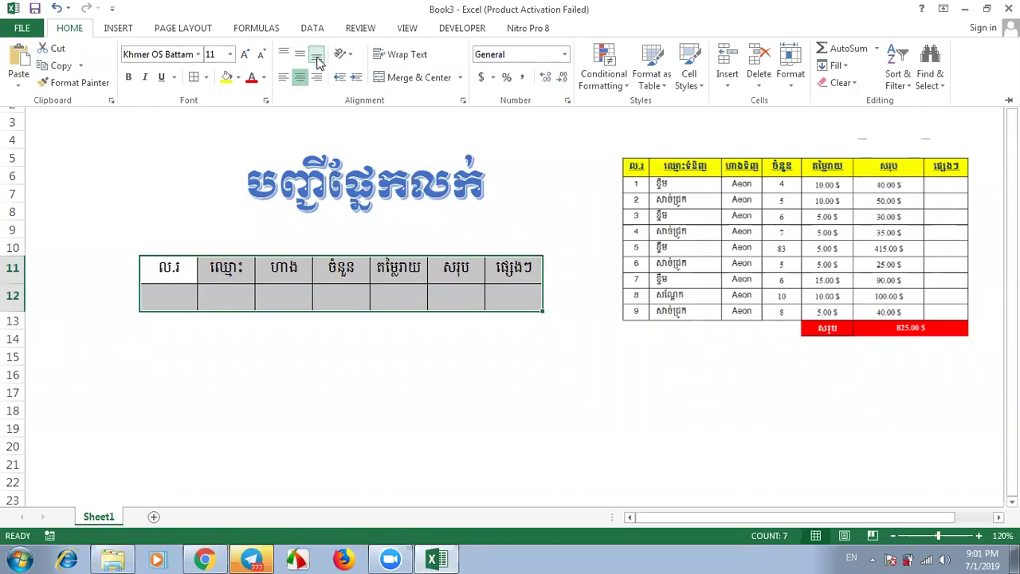
pyautogui.click(283, 78)
pyautogui.click(299, 54)
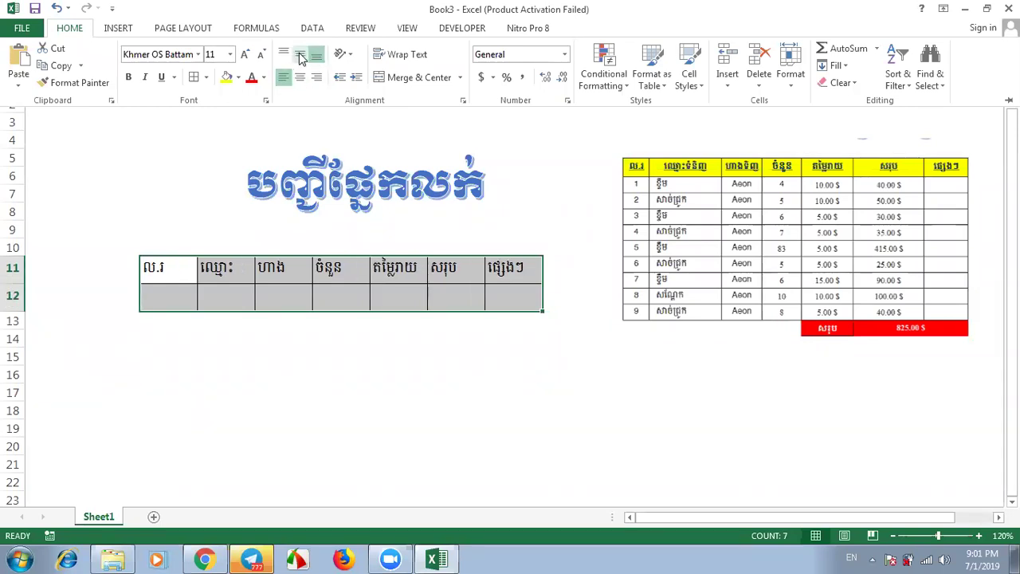
pyautogui.click(301, 79)
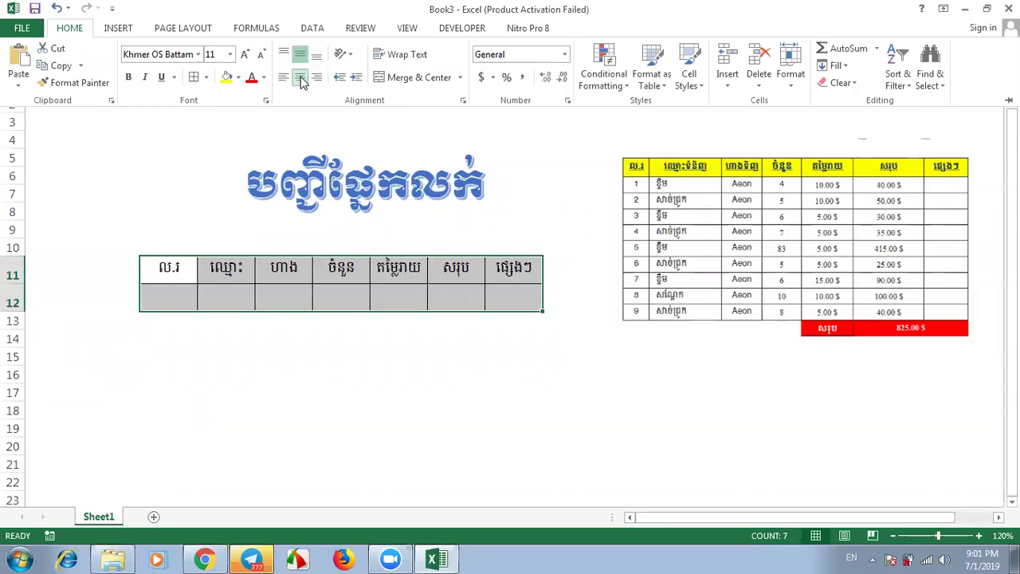
pyautogui.click(237, 290)
pyautogui.click(238, 290)
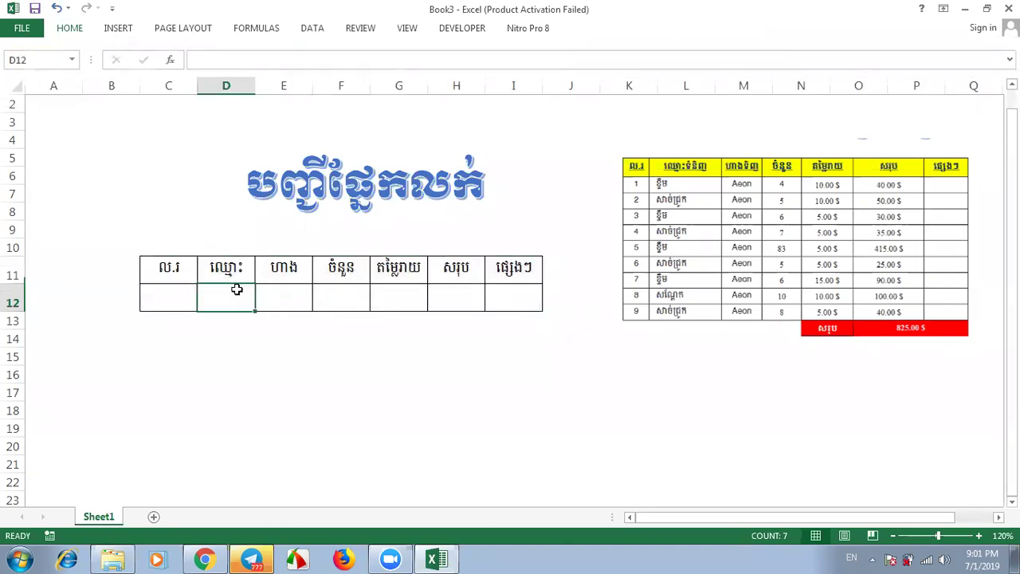
pyautogui.click(284, 338)
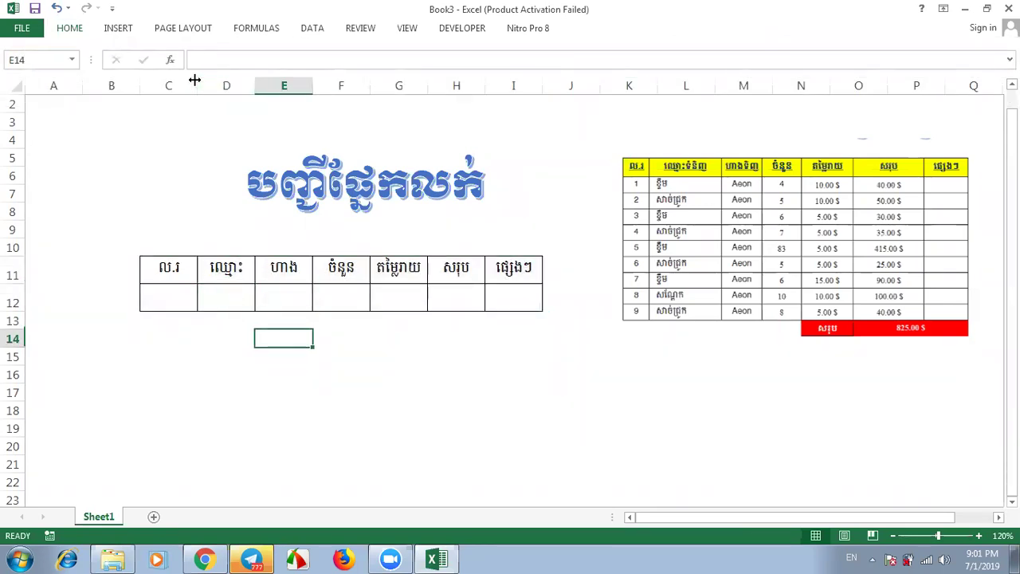
pyautogui.click(194, 265)
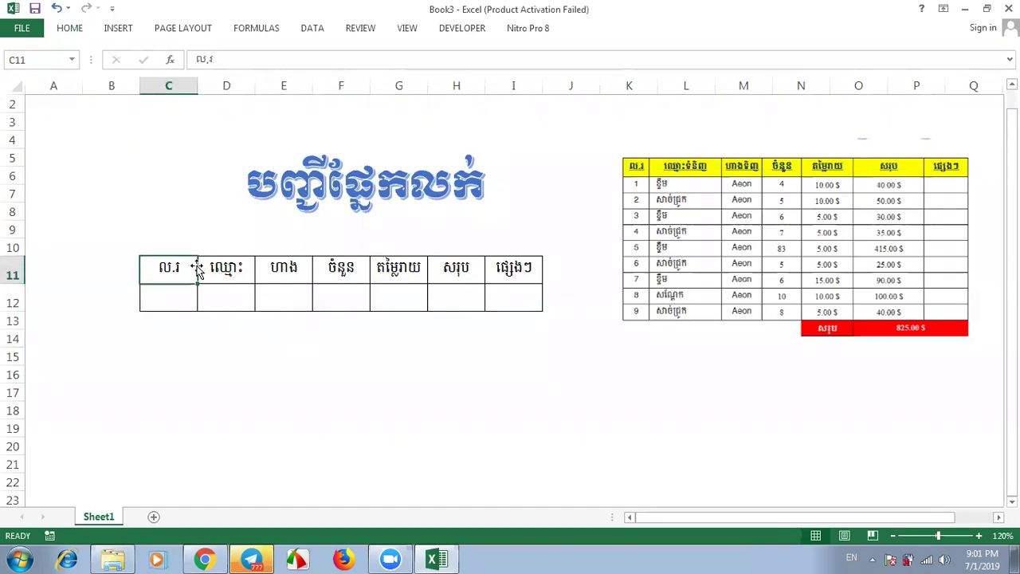
pyautogui.click(211, 268)
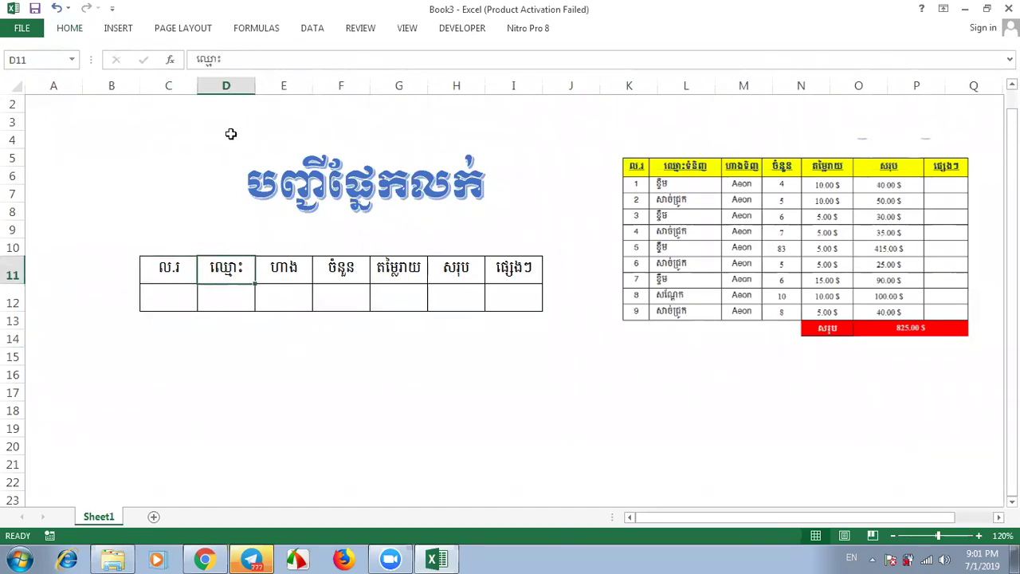
# Step: Narrow column C and give columns E to G equal widths
pyautogui.moveTo(195, 86)
pyautogui.mouseDown()
pyautogui.moveTo(85, 87)
pyautogui.moveTo(413, 85)
pyautogui.mouseUp()
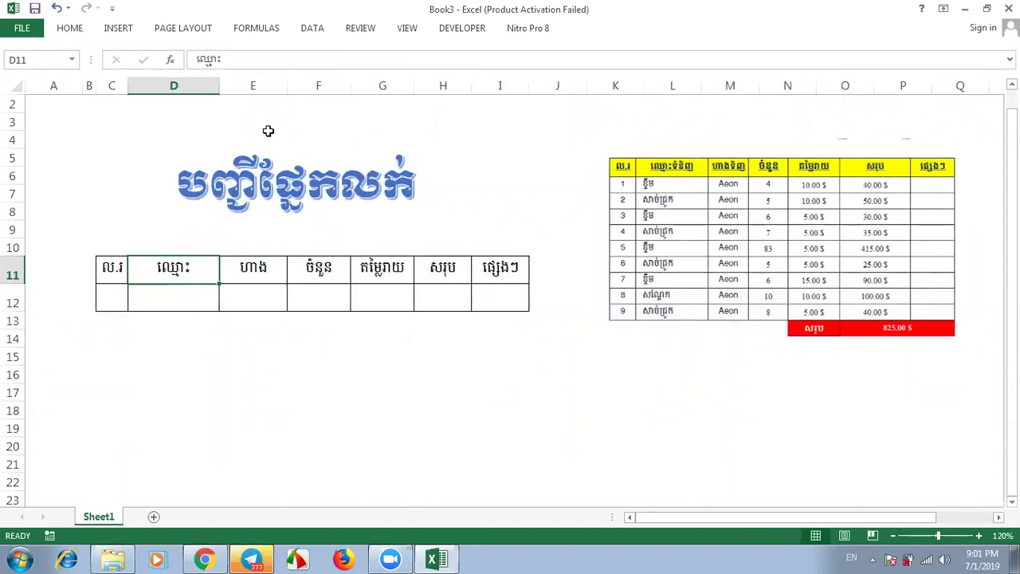
pyautogui.moveTo(252, 86)
pyautogui.mouseDown()
pyautogui.moveTo(431, 87)
pyautogui.moveTo(406, 86)
pyautogui.mouseUp()
pyautogui.moveTo(287, 86); pyautogui.dragTo(291, 86)
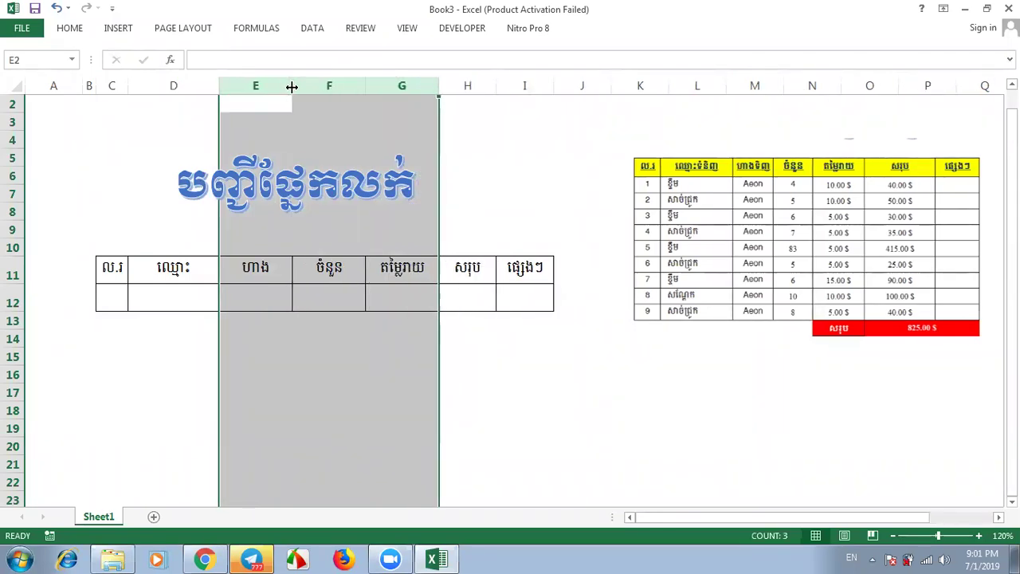
pyautogui.click(487, 341)
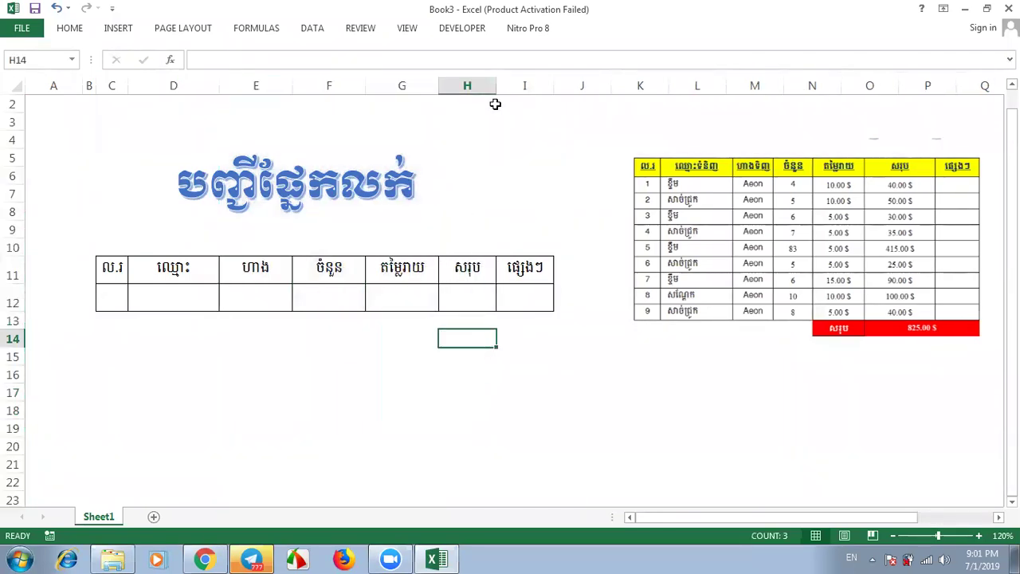
# Step: Widen column H, then set columns H and I to a shared slightly narrower width
pyautogui.click(478, 85)
pyautogui.moveTo(495, 85); pyautogui.dragTo(563, 87)
pyautogui.click(467, 335)
pyautogui.click(510, 174)
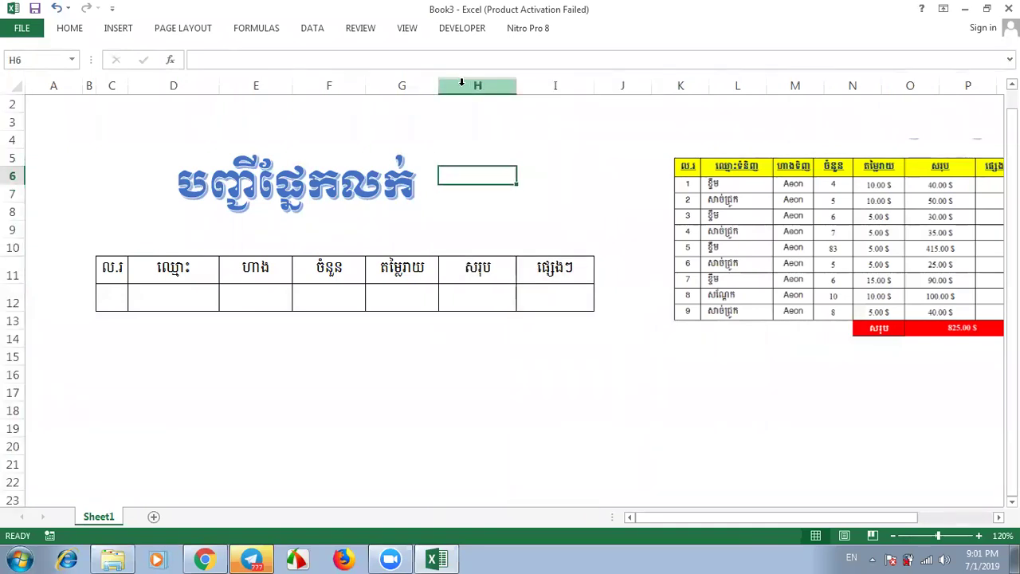
pyautogui.moveTo(462, 82); pyautogui.dragTo(568, 85)
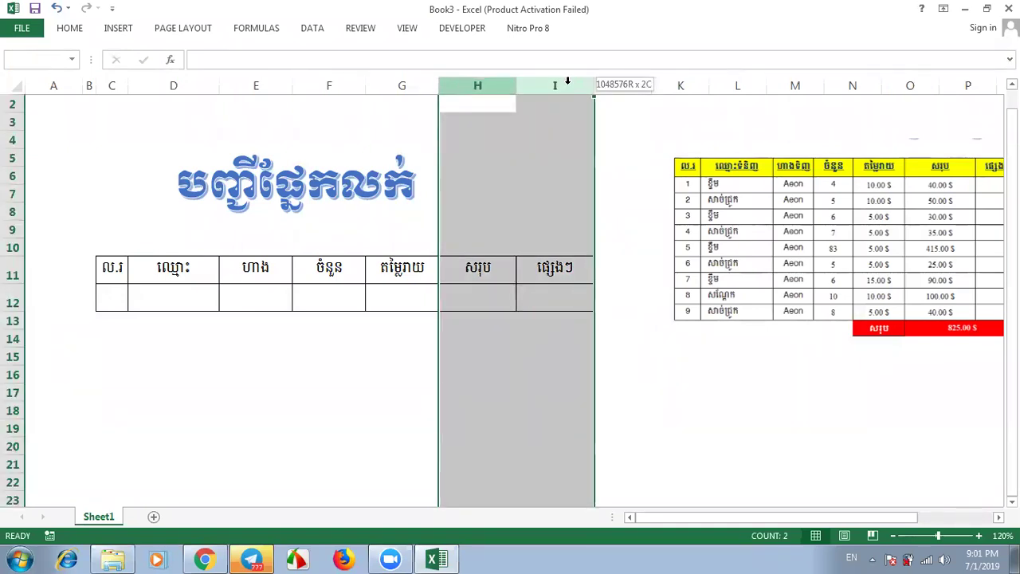
pyautogui.moveTo(515, 85); pyautogui.dragTo(507, 86)
# Step: Narrow columns E to G equally and select the header row C11:I11
pyautogui.click(432, 84)
pyautogui.keyDown('shift'); pyautogui.click(285, 85); pyautogui.keyUp('shift')
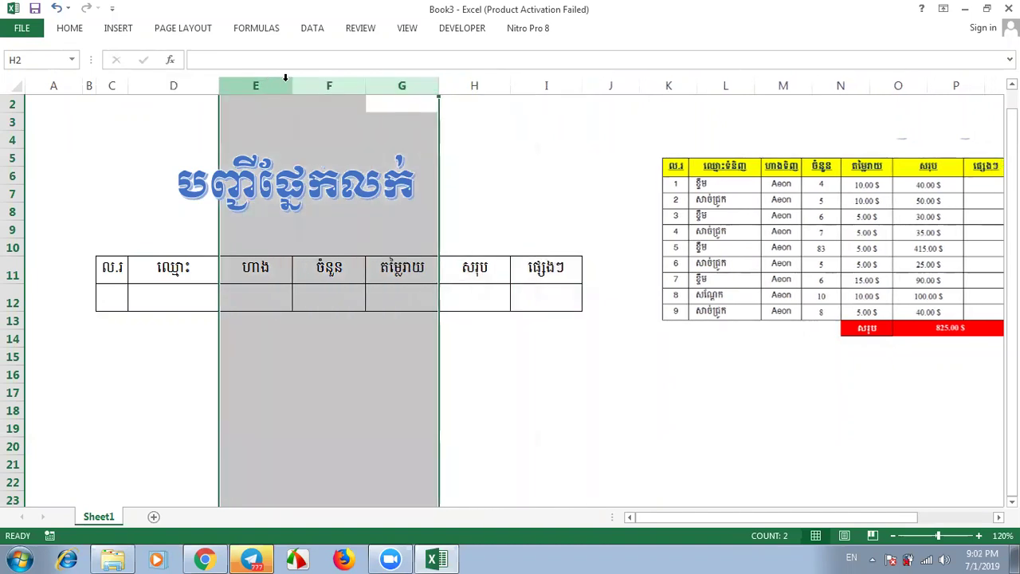
pyautogui.moveTo(293, 86); pyautogui.dragTo(285, 85)
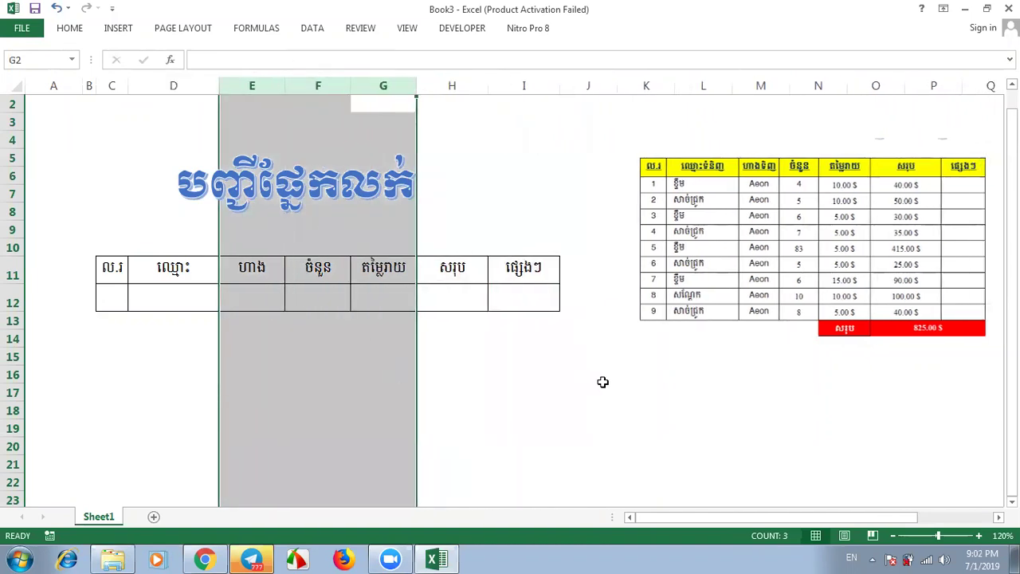
pyautogui.click(603, 383)
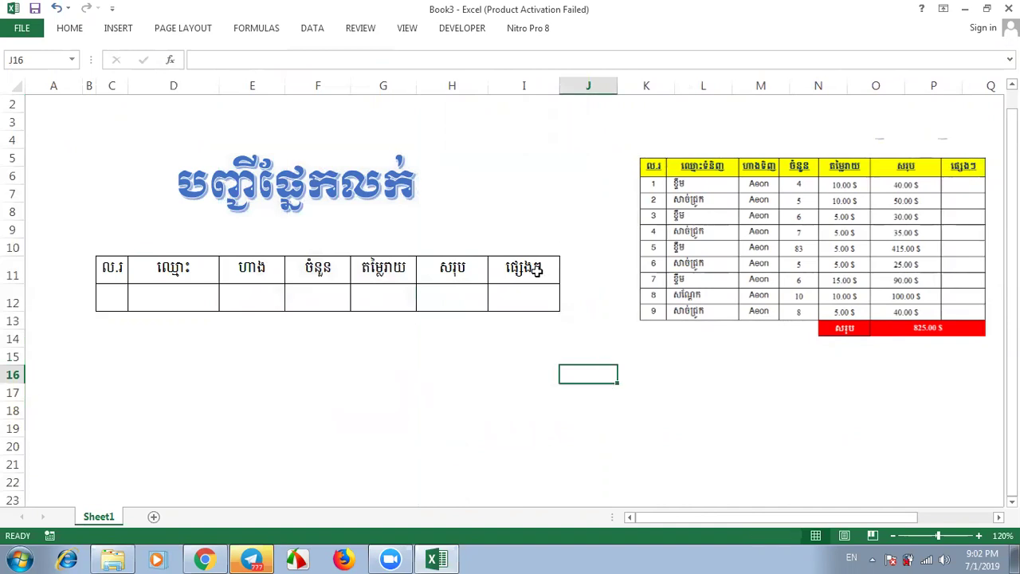
pyautogui.moveTo(539, 269); pyautogui.dragTo(113, 271)
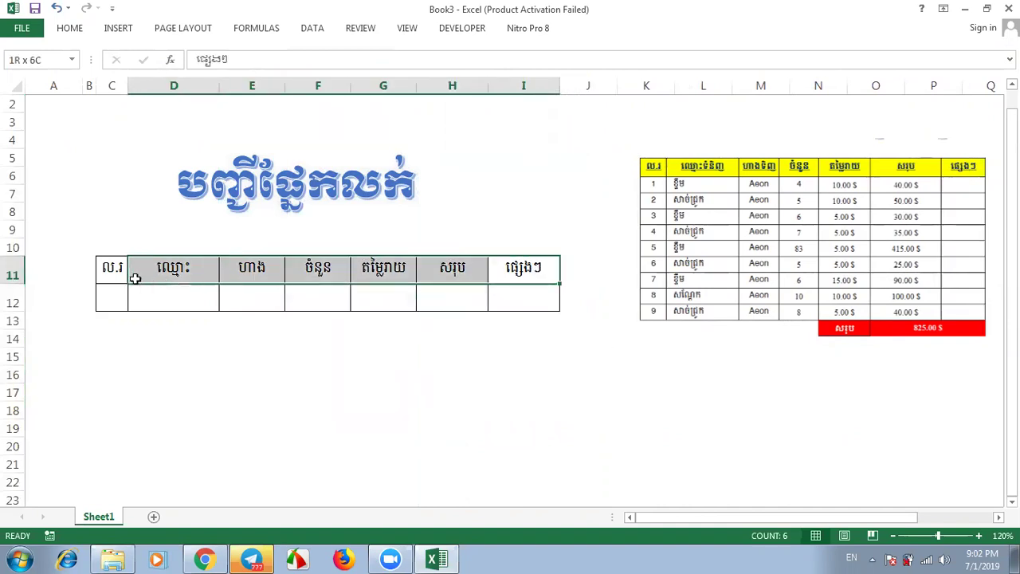
# Step: Give the header row C11:I11 a yellow fill, bold text and purple font colour
pyautogui.click(70, 29)
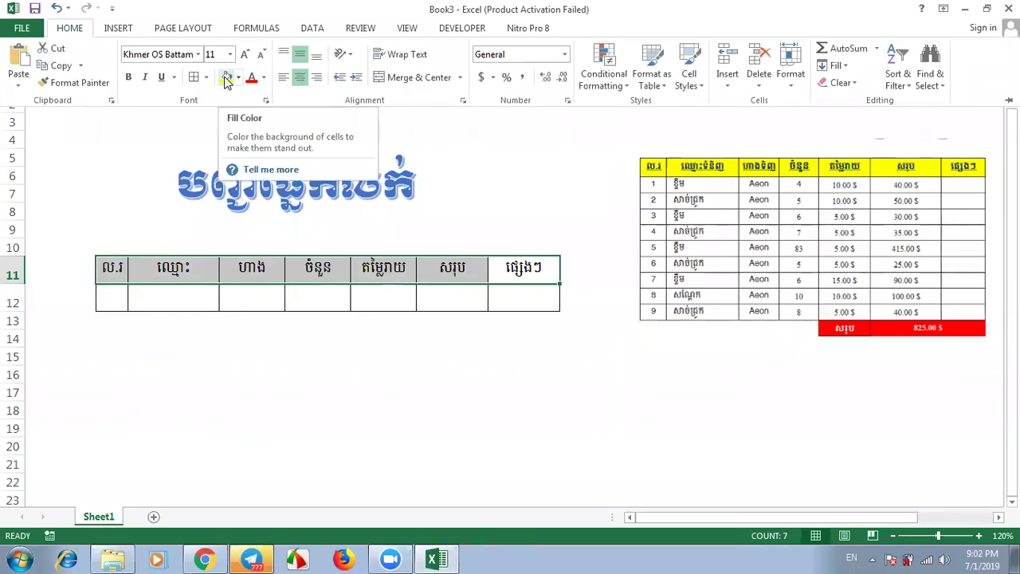
pyautogui.click(227, 79)
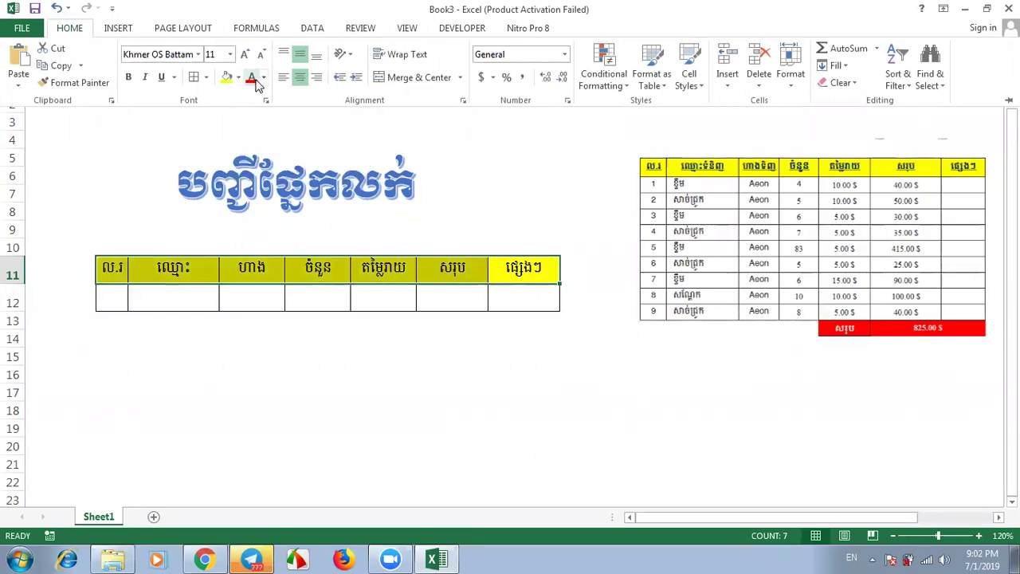
pyautogui.hotkey('ctrl', 'b')
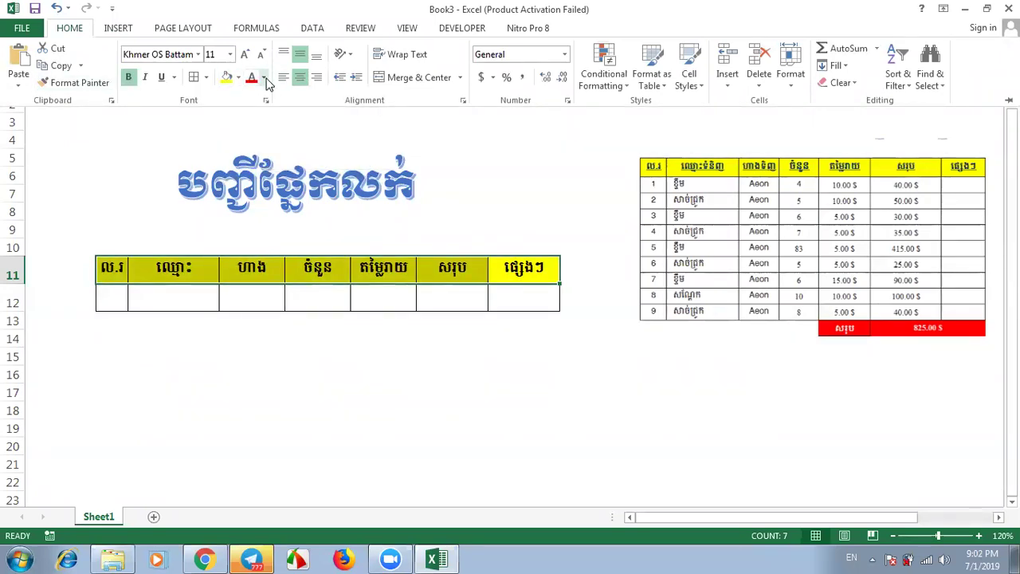
pyautogui.click(262, 77)
pyautogui.click(366, 212)
pyautogui.hotkey('ctrl', 'F1')
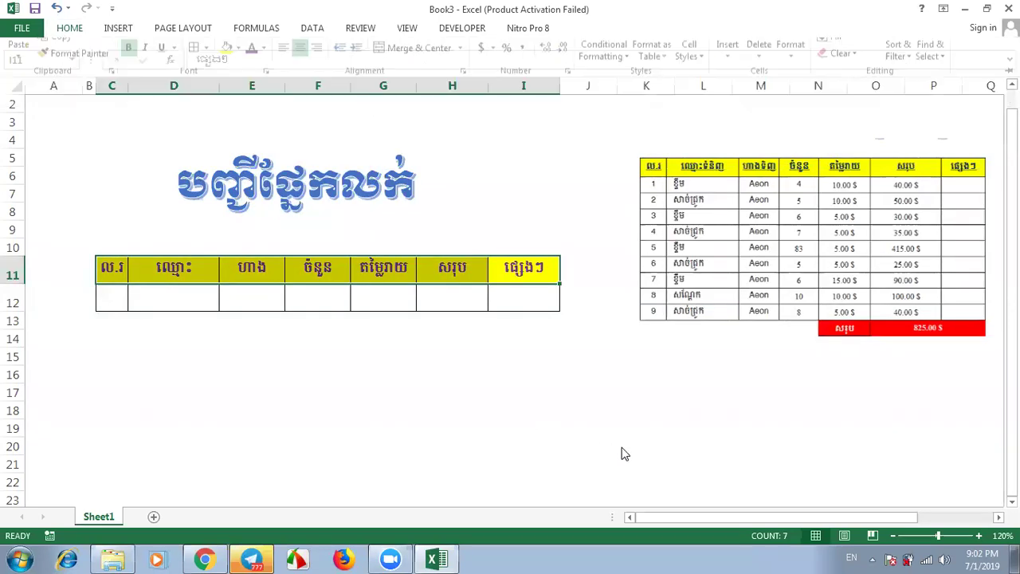
pyautogui.click(620, 447)
# Step: Drag the WordArt title right so it sits centred above the table
pyautogui.click(339, 179)
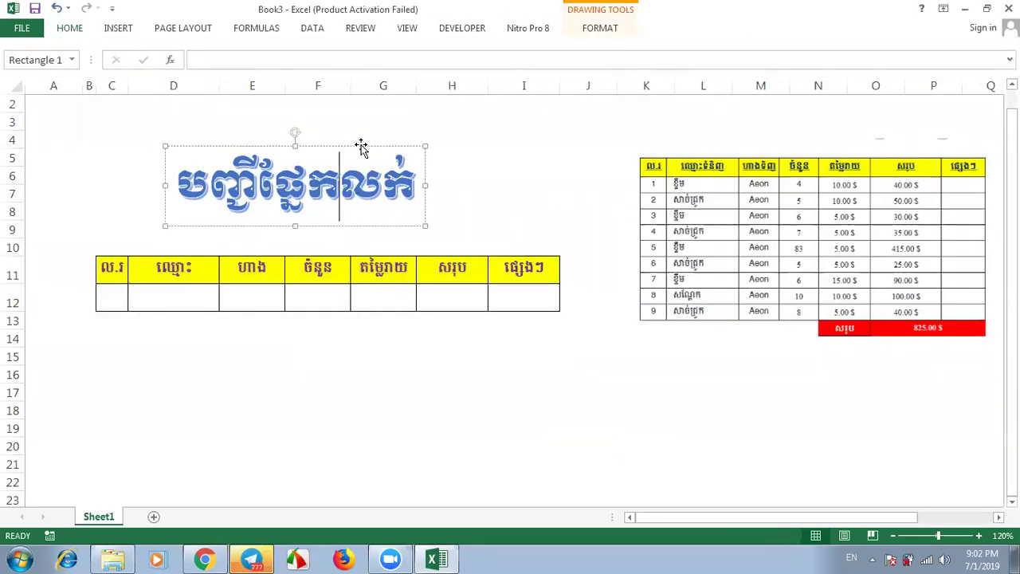
pyautogui.moveTo(361, 148); pyautogui.dragTo(397, 162)
pyautogui.click(494, 386)
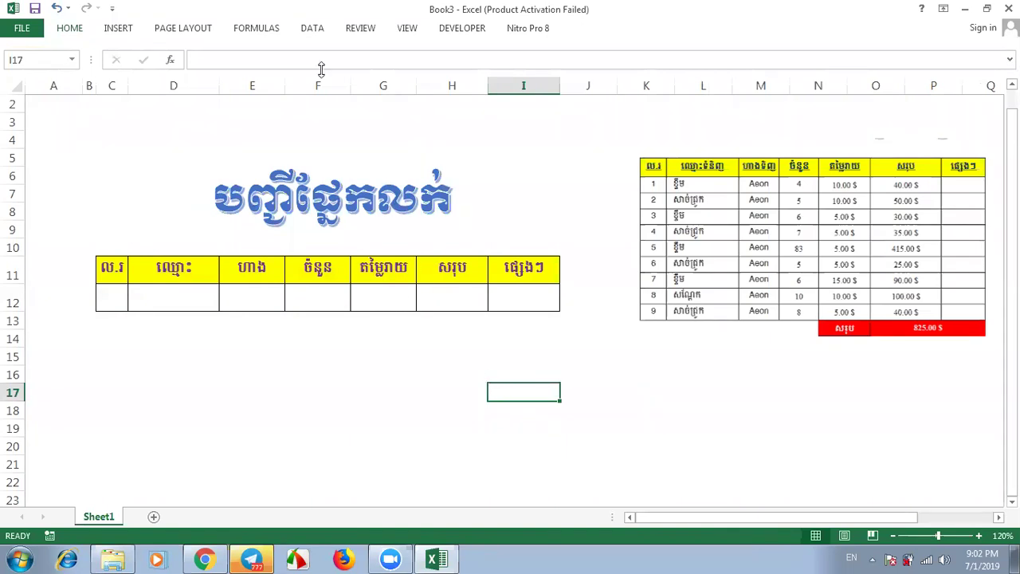
pyautogui.click(183, 28)
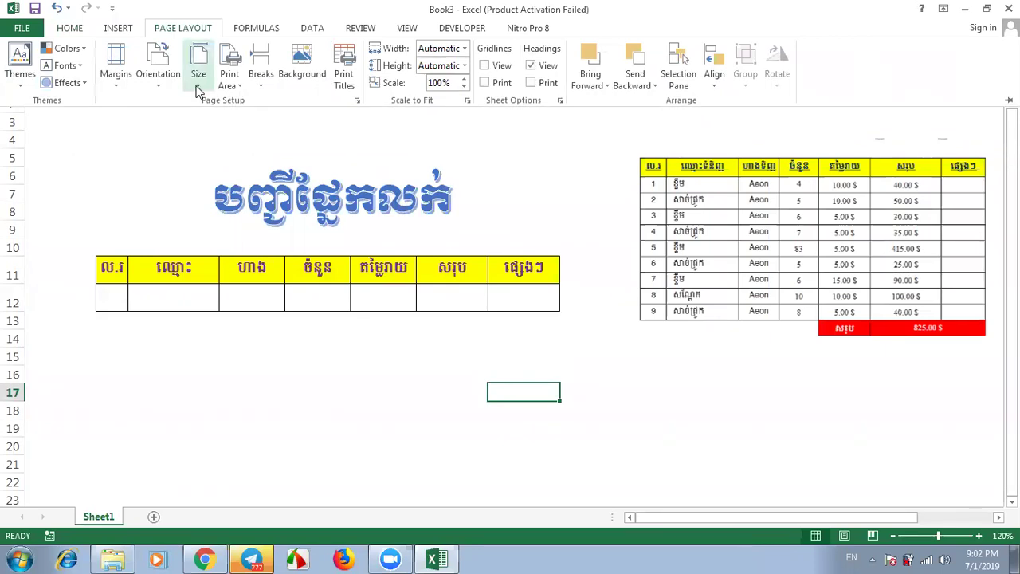
# Step: Set the worksheet's paper size to A4
pyautogui.doubleClick(184, 29)
pyautogui.click(188, 30)
pyautogui.click(199, 68)
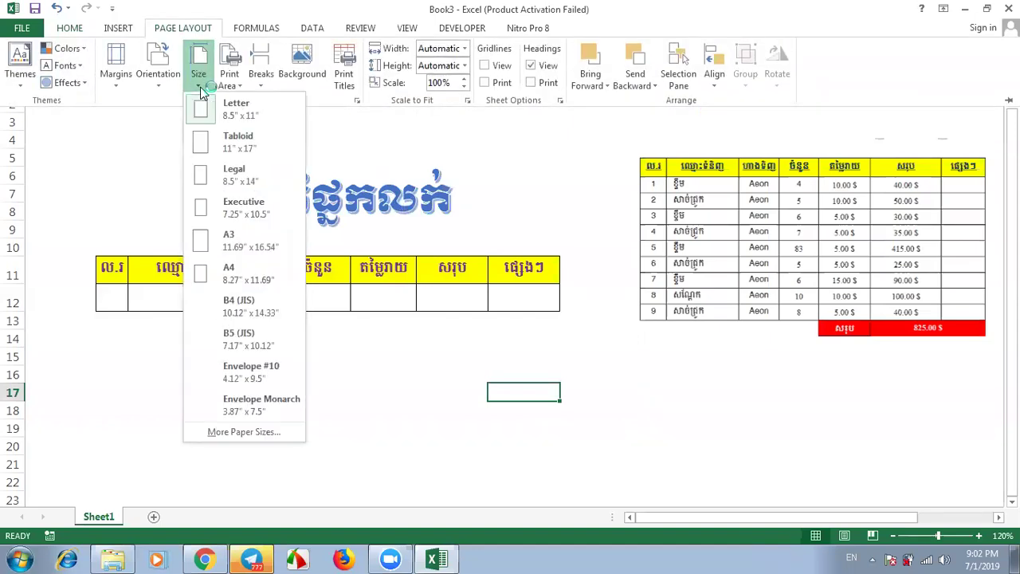
pyautogui.click(239, 280)
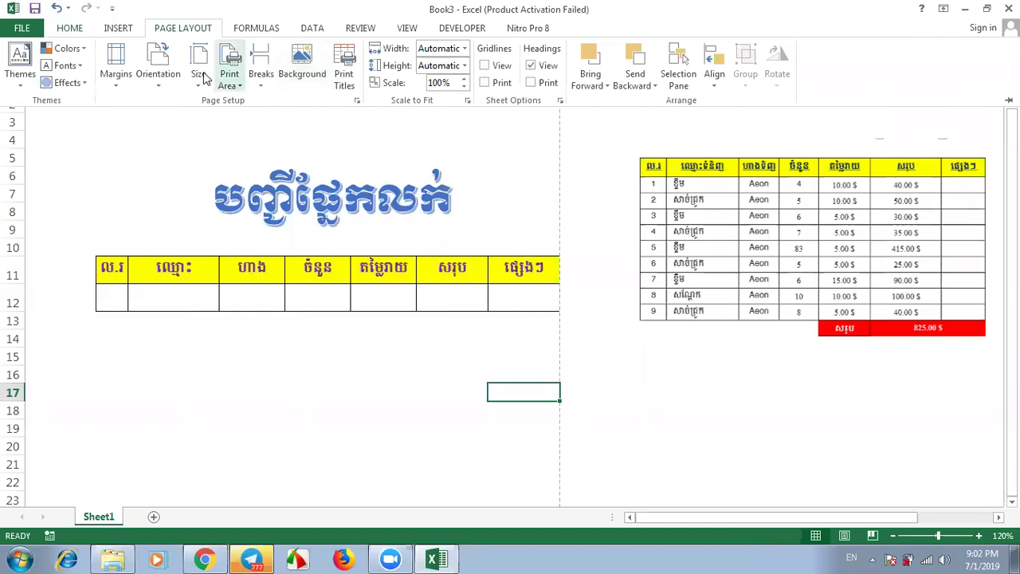
# Step: Set top, bottom, left, right, header and footer margins all to 0 via Custom Margins
pyautogui.click(116, 88)
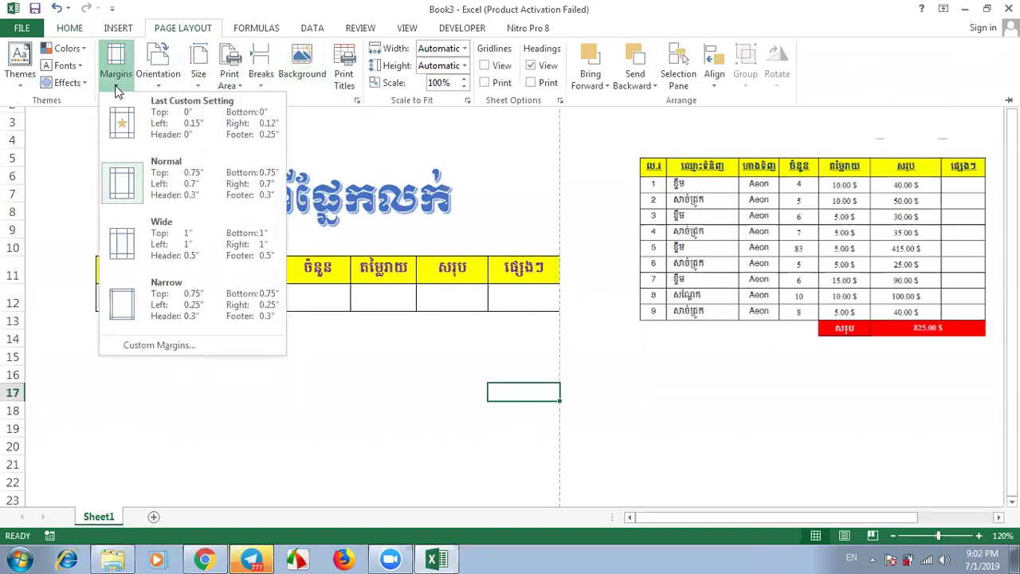
pyautogui.click(162, 348)
pyautogui.doubleClick(398, 137)
pyautogui.write('0')
pyautogui.doubleClick(466, 137)
pyautogui.write('0')
pyautogui.doubleClick(466, 209)
pyautogui.write('0')
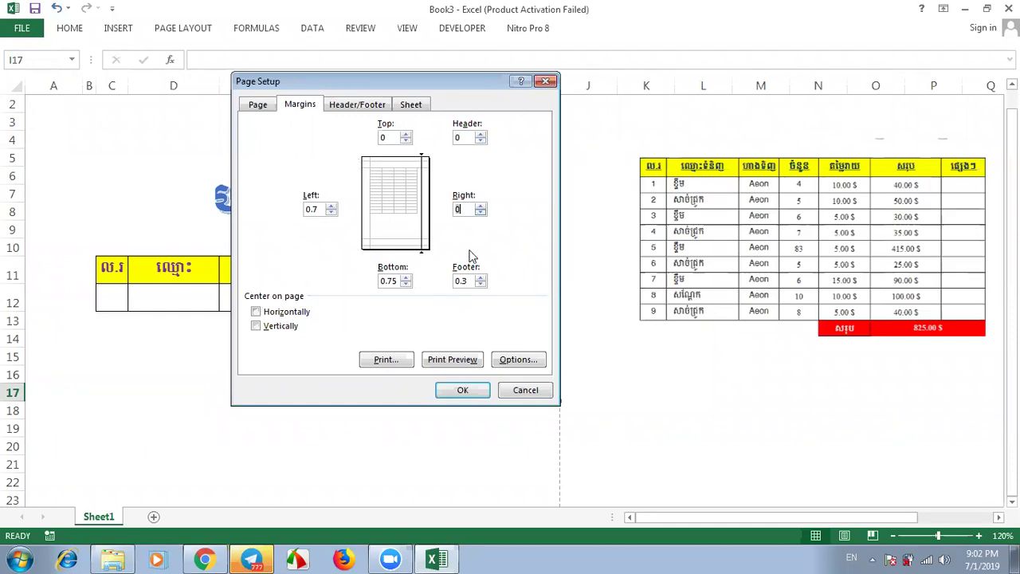
pyautogui.doubleClick(466, 281)
pyautogui.write('0')
pyautogui.click(406, 284)
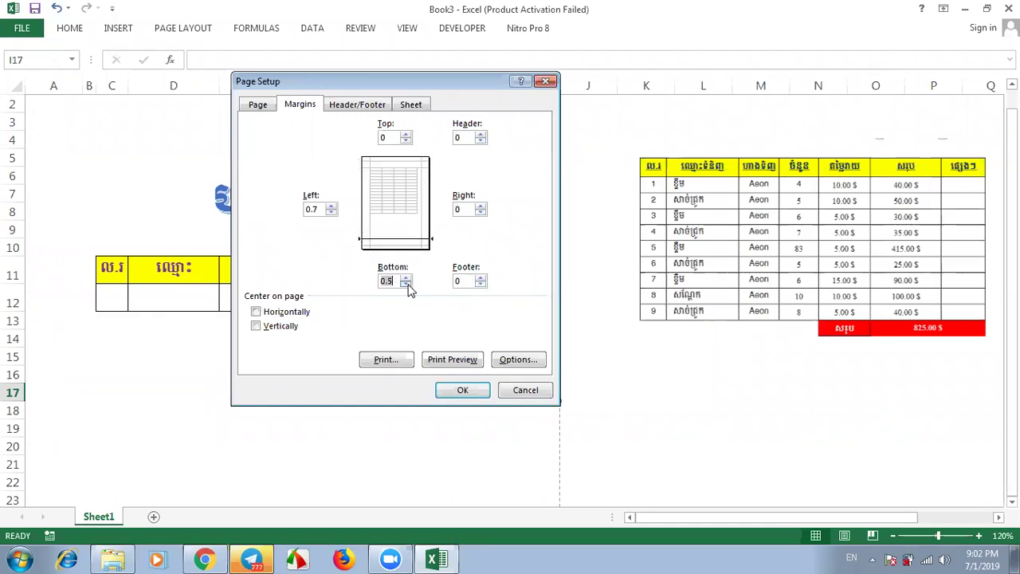
pyautogui.write('0')
pyautogui.doubleClick(326, 209)
pyautogui.write('0')
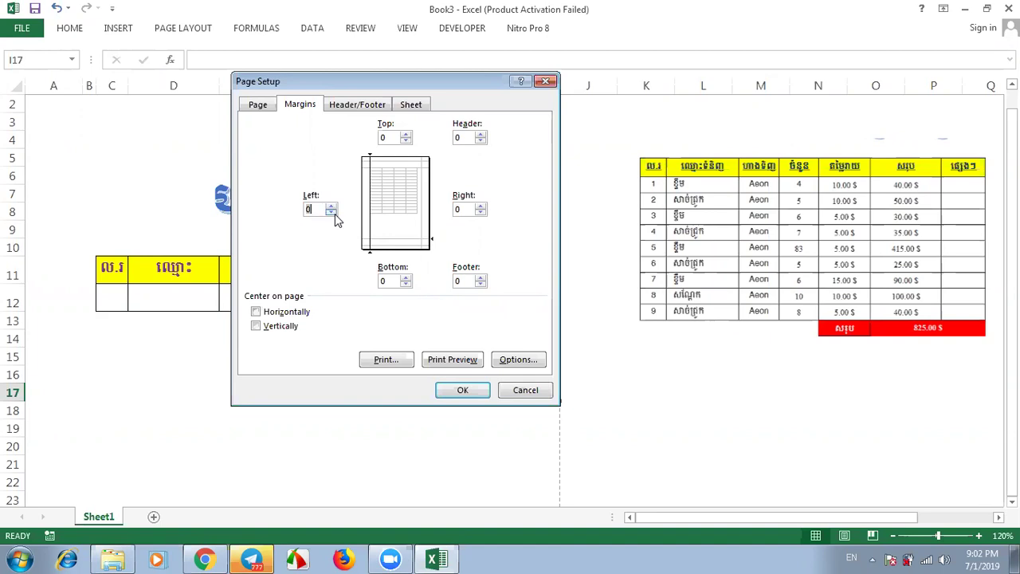
pyautogui.click(449, 398)
# Step: In print preview with margins shown, pull the left margin left and widen the table's third and last columns
pyautogui.click(655, 423)
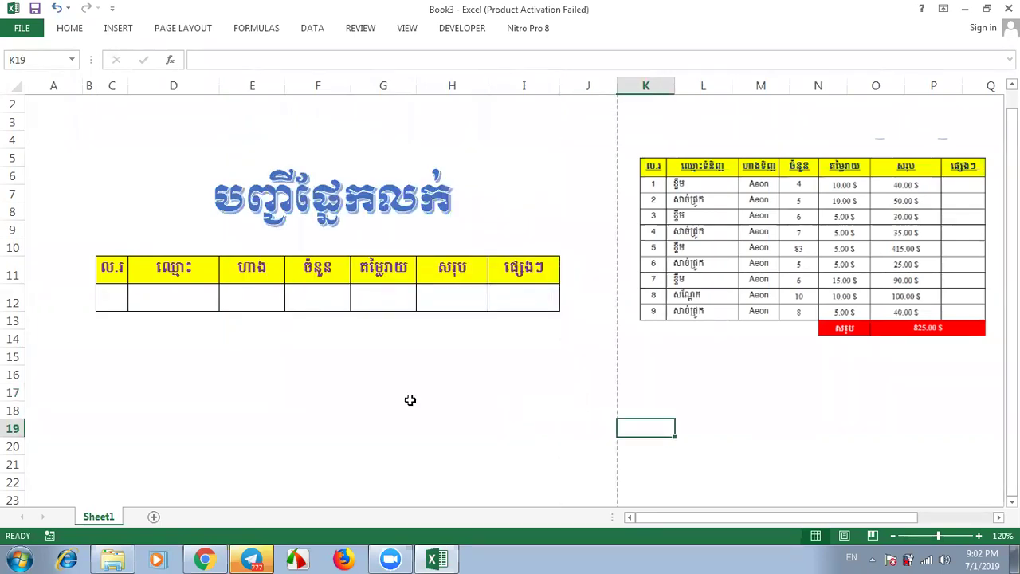
pyautogui.hotkey('ctrl', 'p')
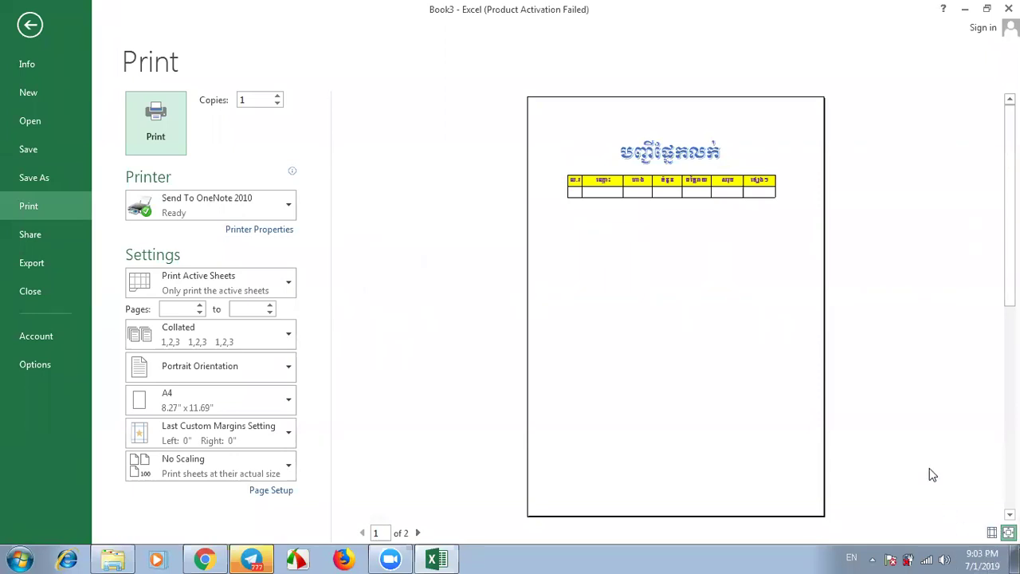
pyautogui.click(992, 534)
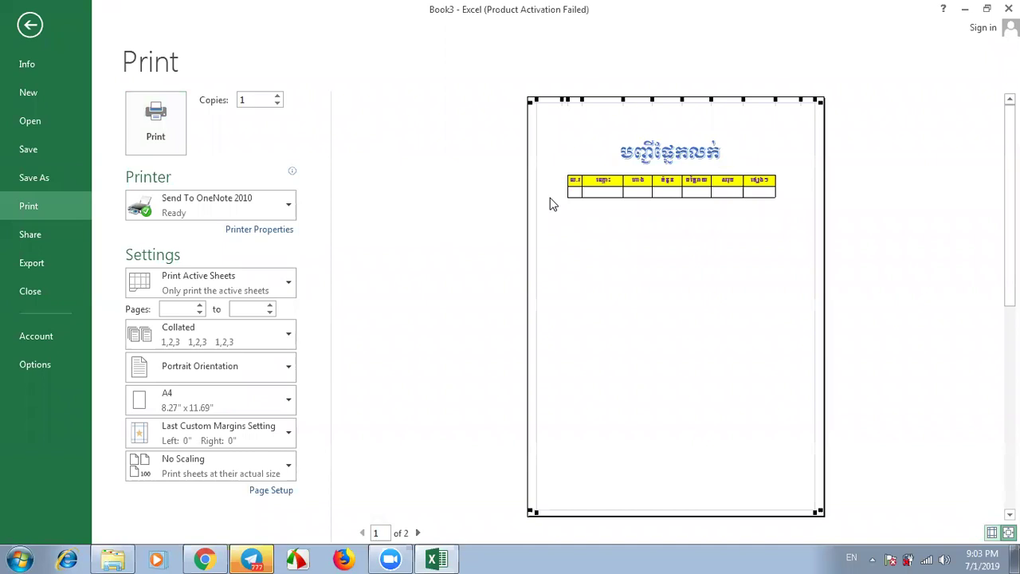
pyautogui.moveTo(565, 186); pyautogui.dragTo(582, 191)
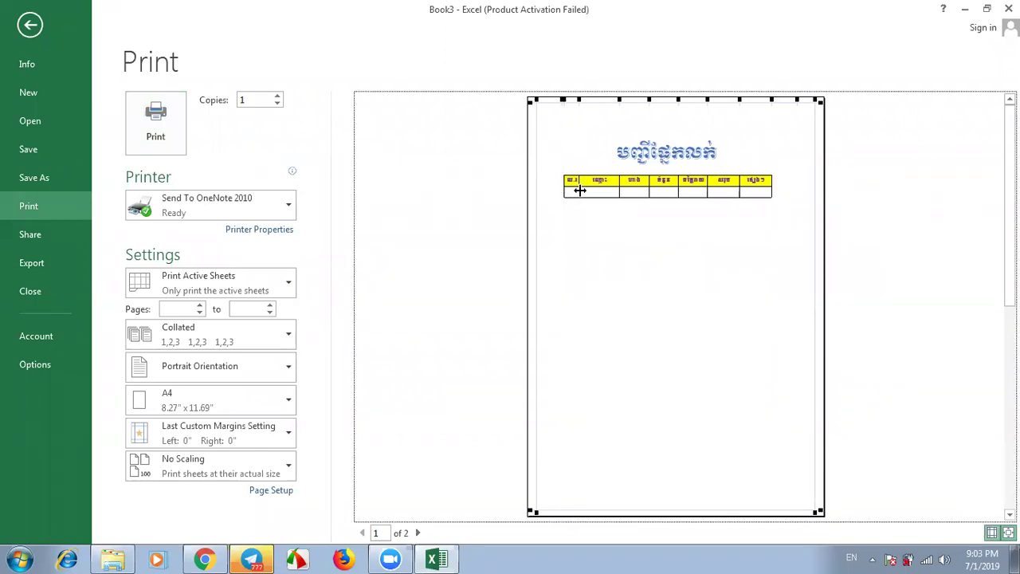
pyautogui.moveTo(772, 191); pyautogui.dragTo(781, 192)
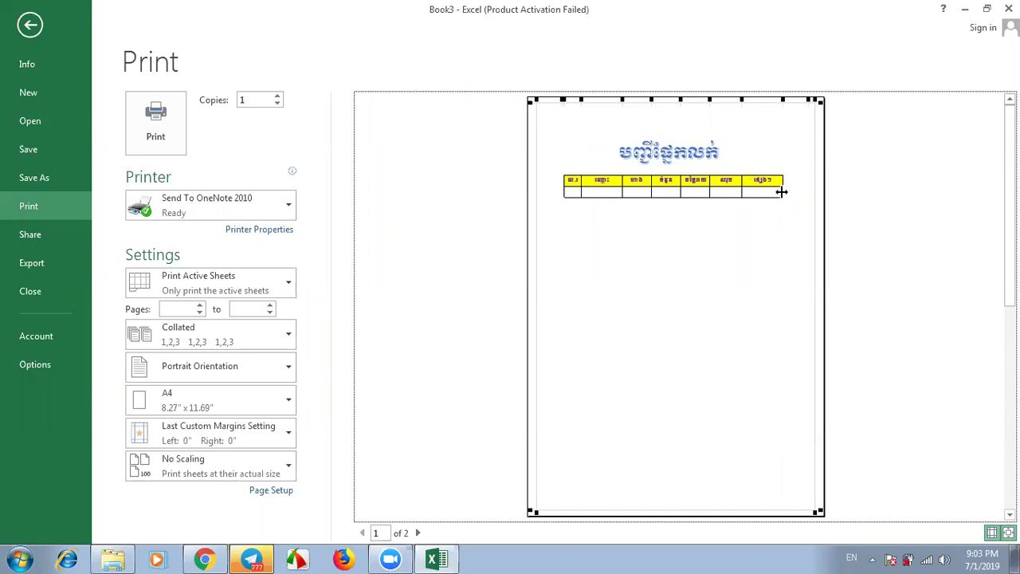
pyautogui.moveTo(564, 189); pyautogui.dragTo(561, 190)
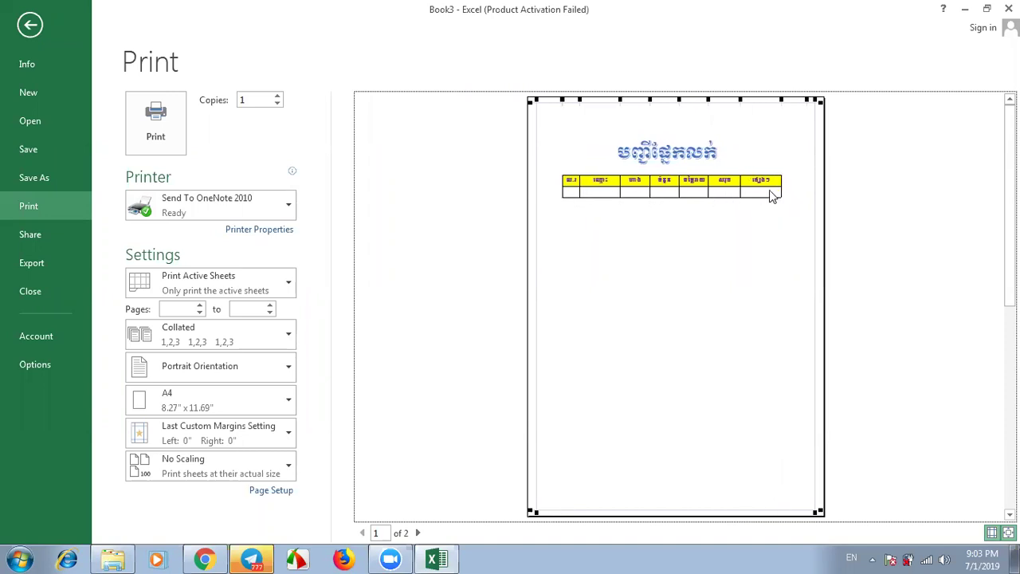
pyautogui.moveTo(648, 192); pyautogui.dragTo(628, 188)
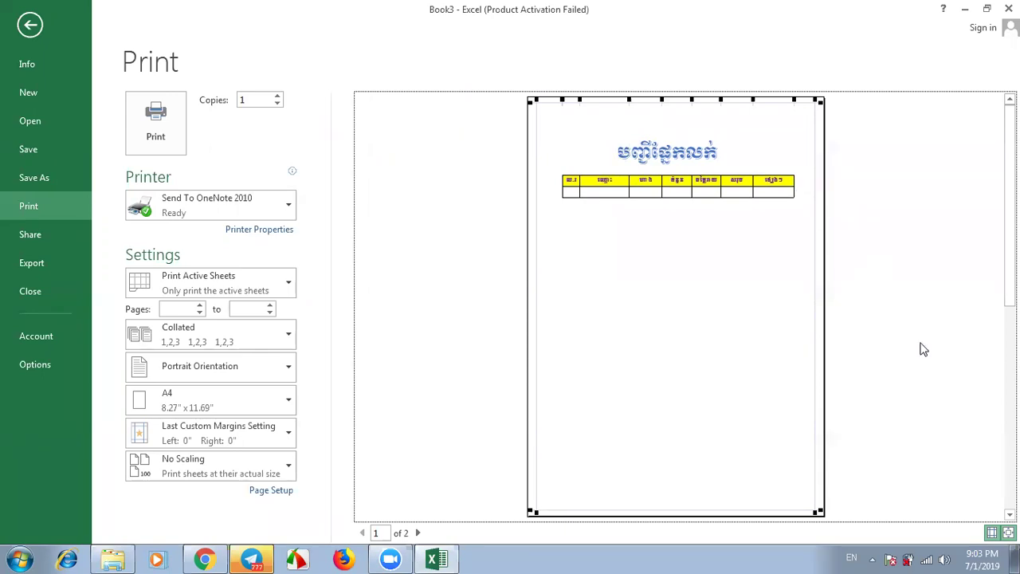
pyautogui.click(991, 533)
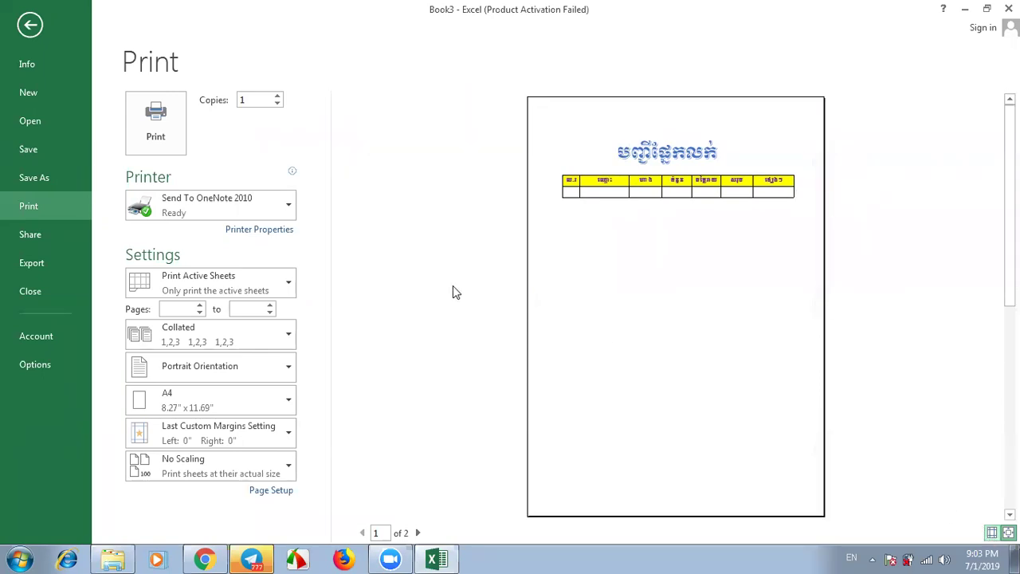
# Step: Return to the worksheet and nudge the WordArt title slightly right
pyautogui.click(24, 20)
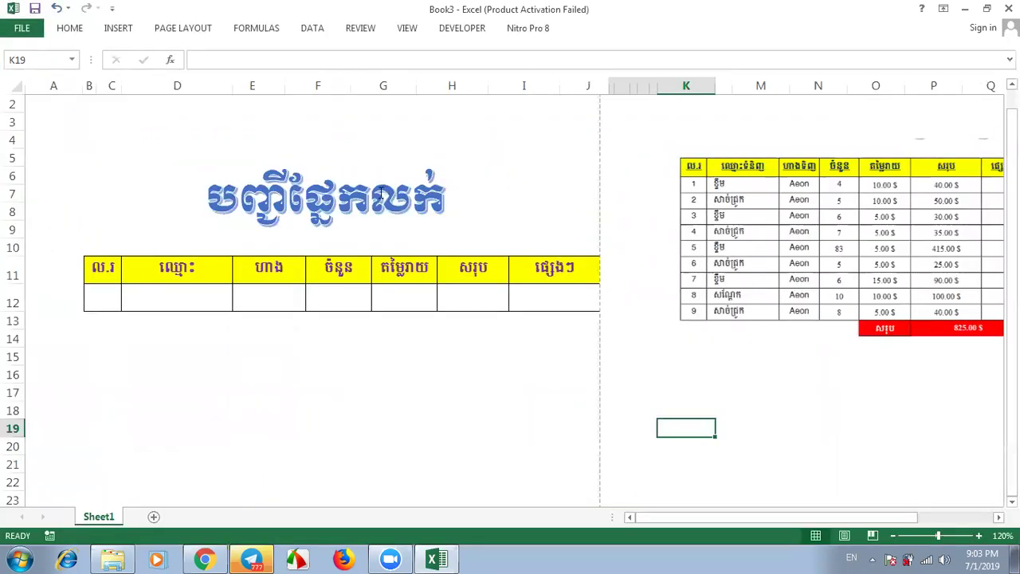
pyautogui.click(367, 169)
pyautogui.moveTo(363, 165); pyautogui.dragTo(378, 165)
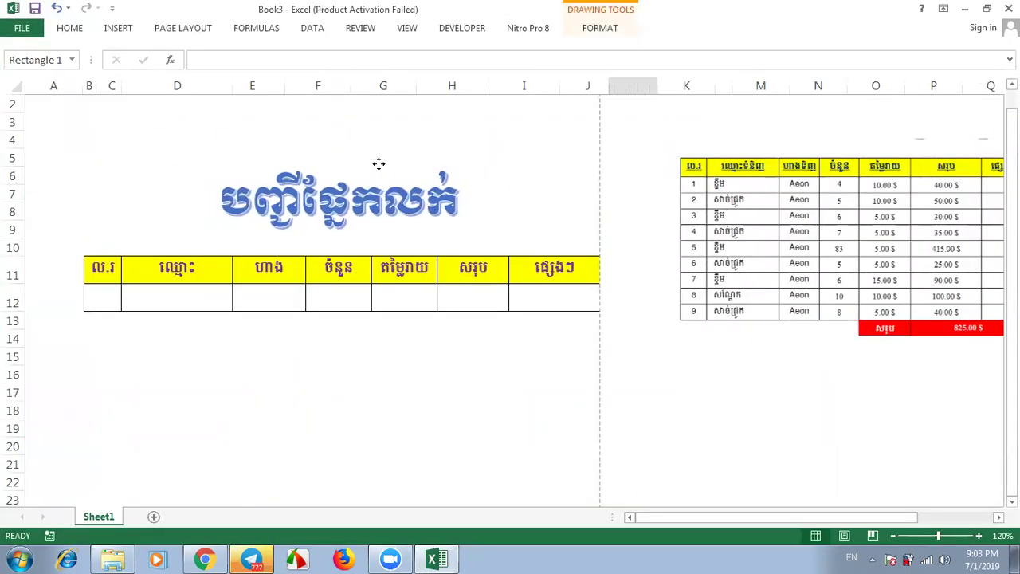
pyautogui.click(385, 405)
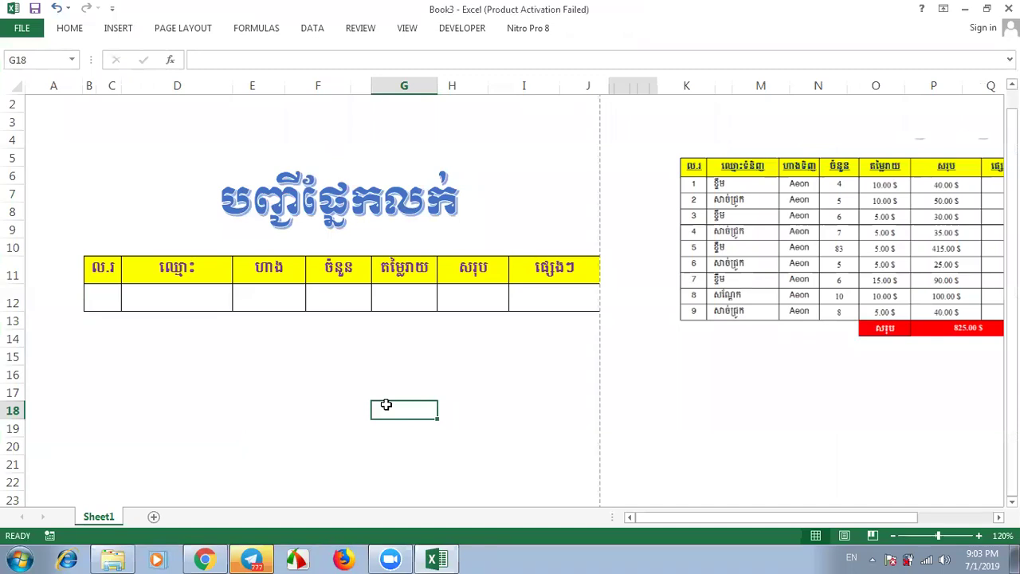
# Step: Enter 1 in C12 and fill the bordered row C12:I12 down to row 23
pyautogui.click(103, 297)
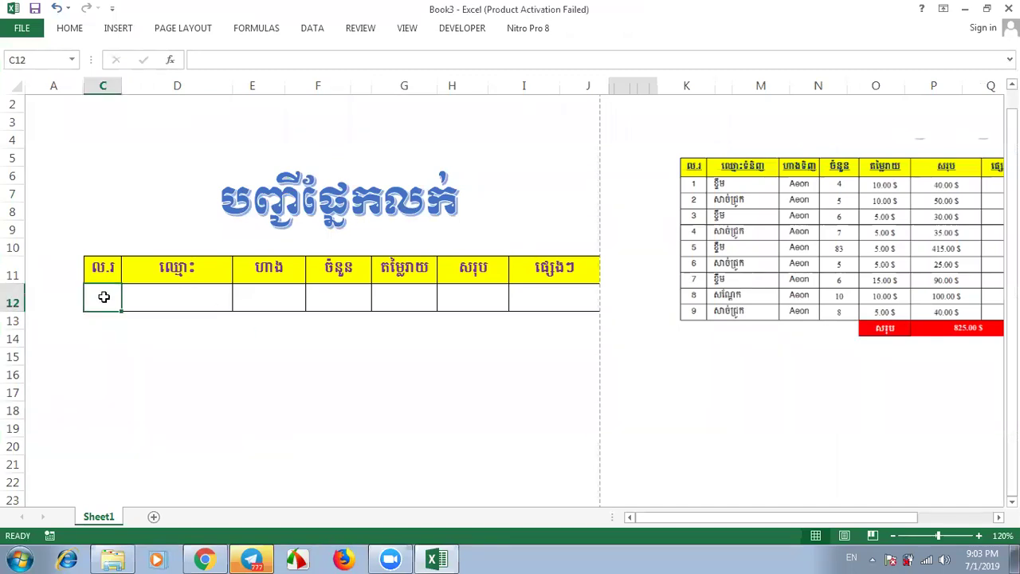
pyautogui.write('1')
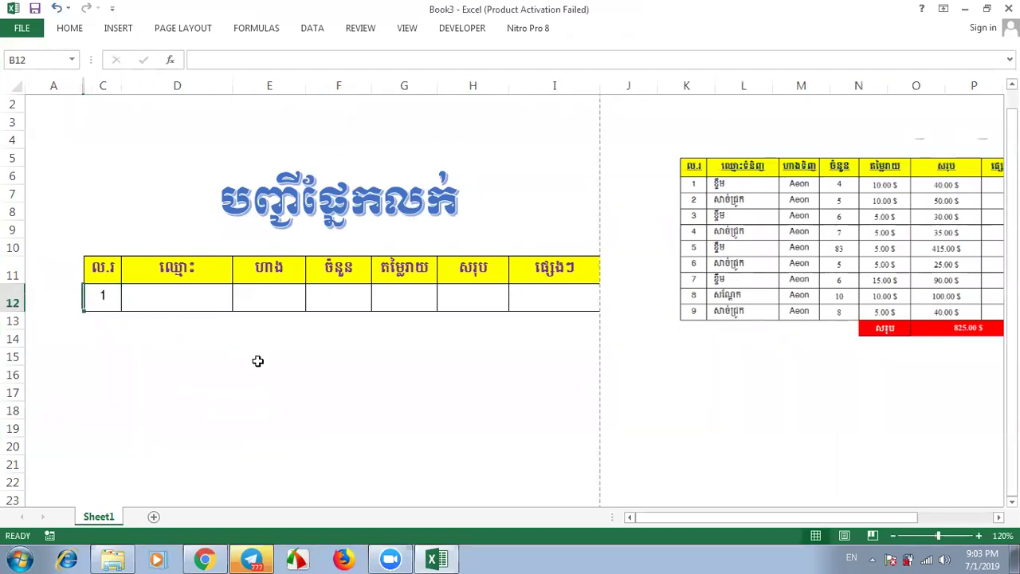
pyautogui.click(267, 368)
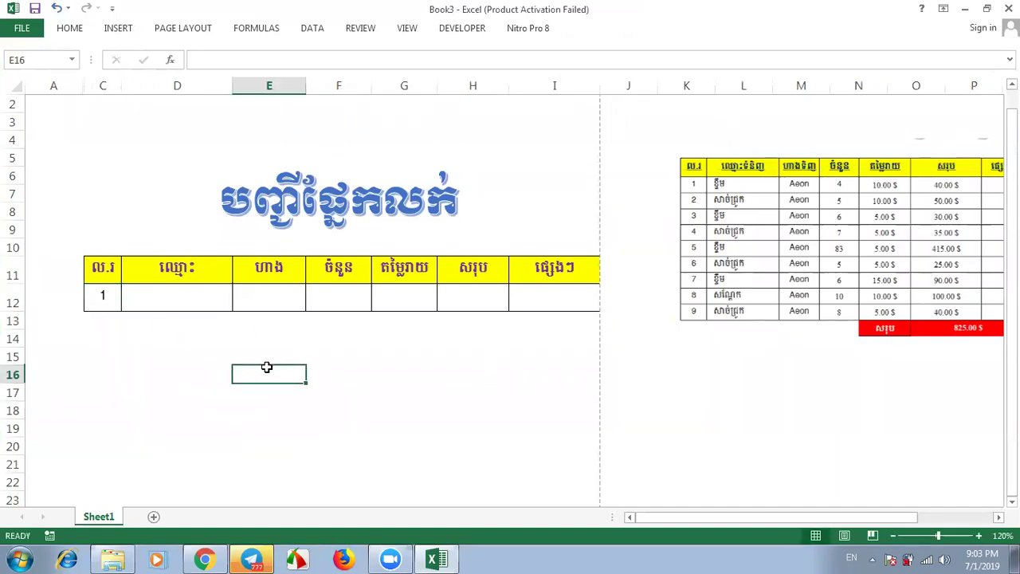
pyautogui.click(114, 297)
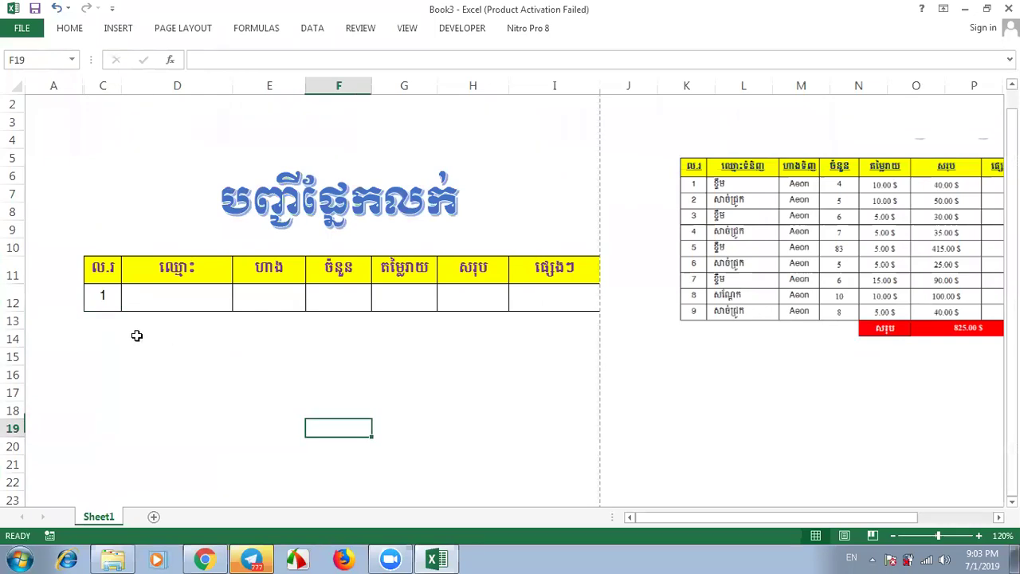
pyautogui.moveTo(100, 295); pyautogui.dragTo(562, 302)
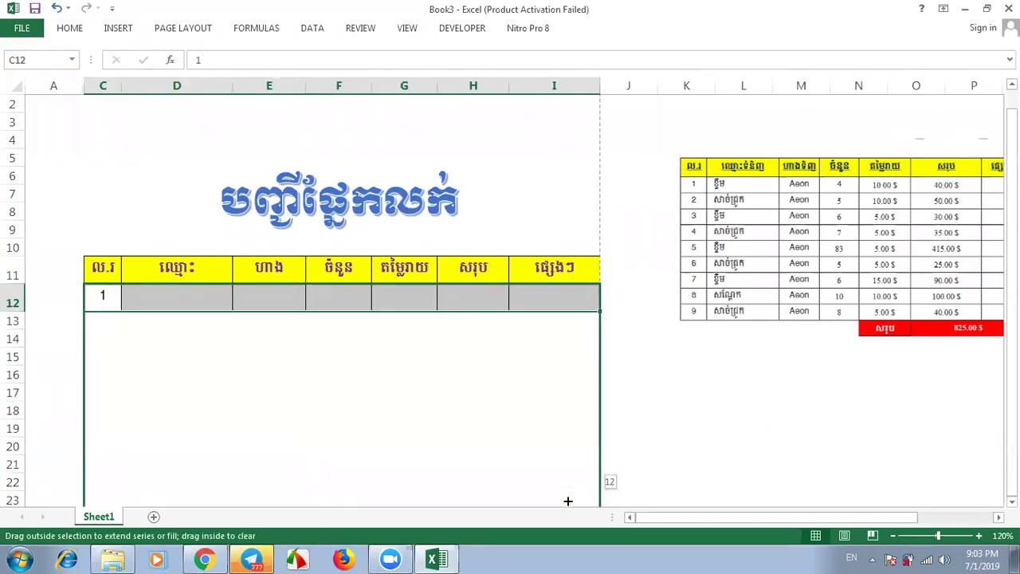
pyautogui.moveTo(597, 311); pyautogui.dragTo(599, 500)
pyautogui.click(816, 430)
pyautogui.moveTo(1012, 254); pyautogui.dragTo(1012, 378)
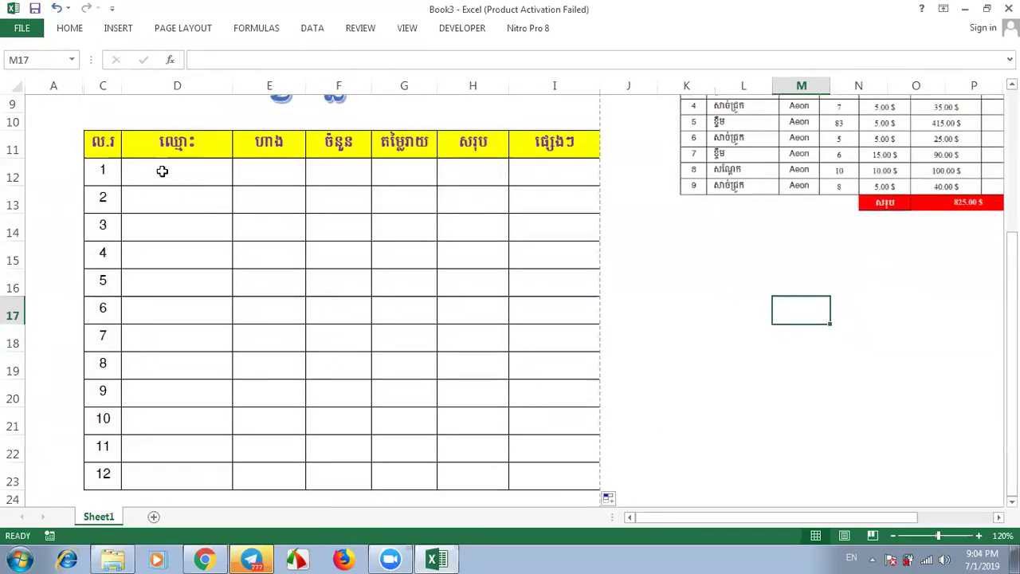
# Step: Clear the numbers in C12:C23, re-enter 1 in C12, copy it down, then erase the copies
pyautogui.click(161, 171)
pyautogui.click(274, 171)
pyautogui.click(176, 171)
pyautogui.moveTo(103, 171); pyautogui.dragTo(106, 474)
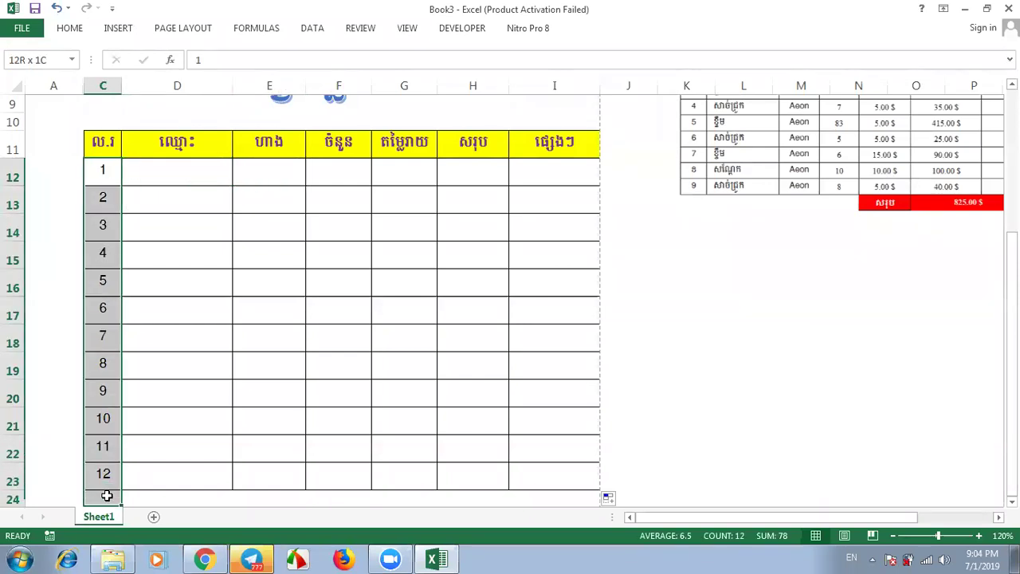
pyautogui.press('Delete')
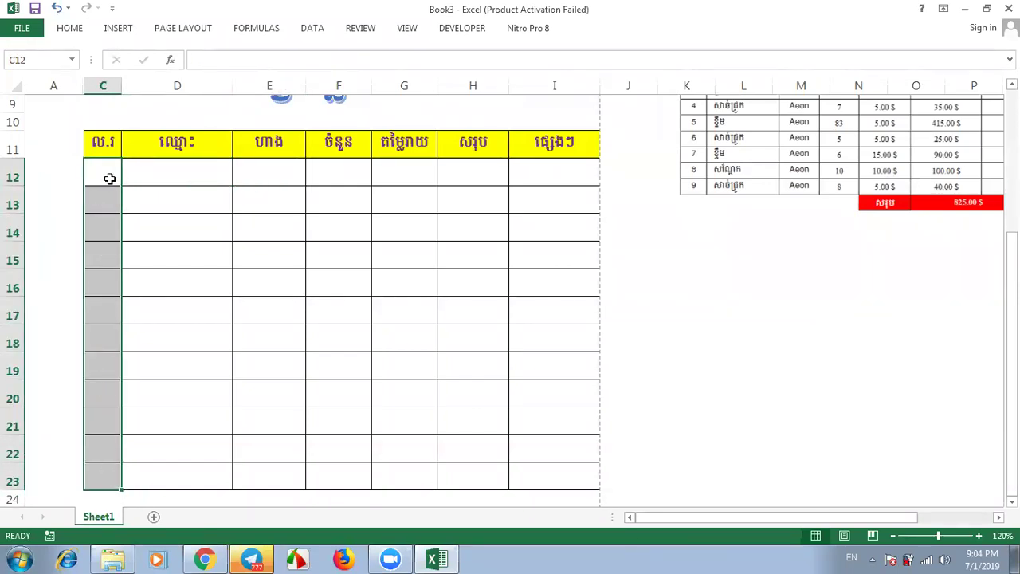
pyautogui.click(106, 176)
pyautogui.write('1')
pyautogui.click(144, 191)
pyautogui.click(113, 180)
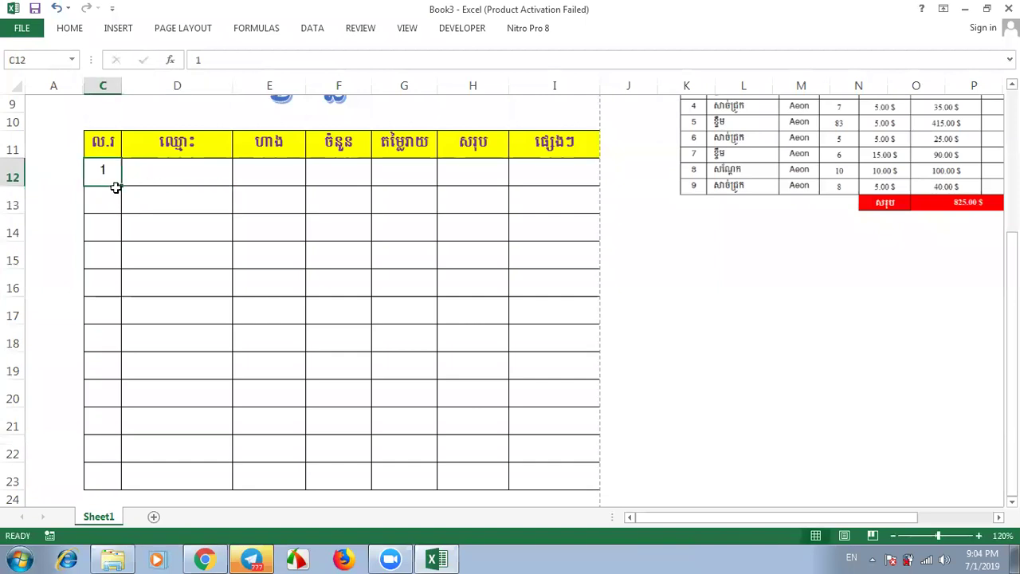
pyautogui.moveTo(119, 186); pyautogui.dragTo(106, 493)
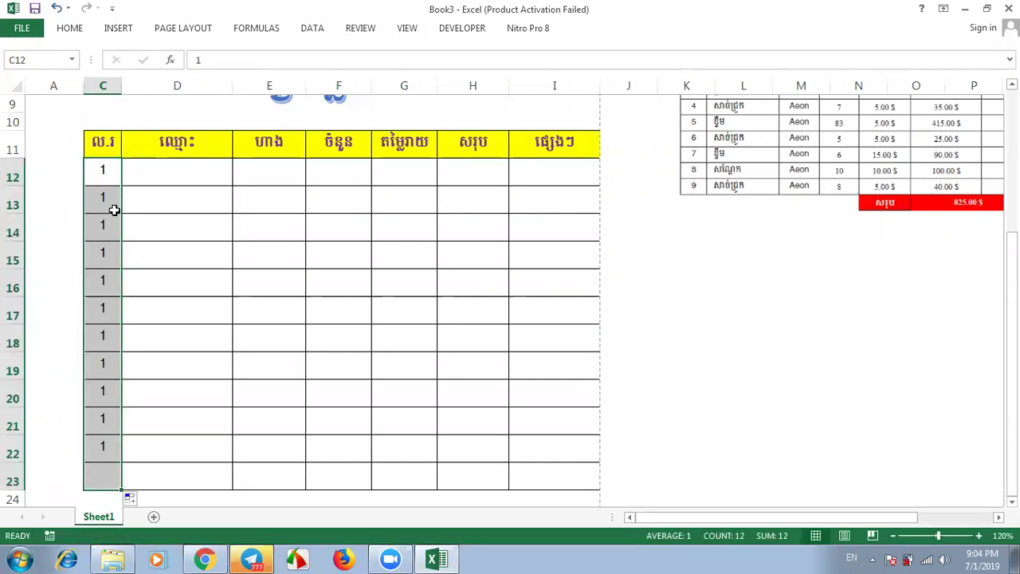
pyautogui.press('Delete')
# Step: Undo the extra table rows, leaving only the 1 in C12
pyautogui.write('1')
pyautogui.hotkey('ctrl', 'Return')
pyautogui.click(550, 476)
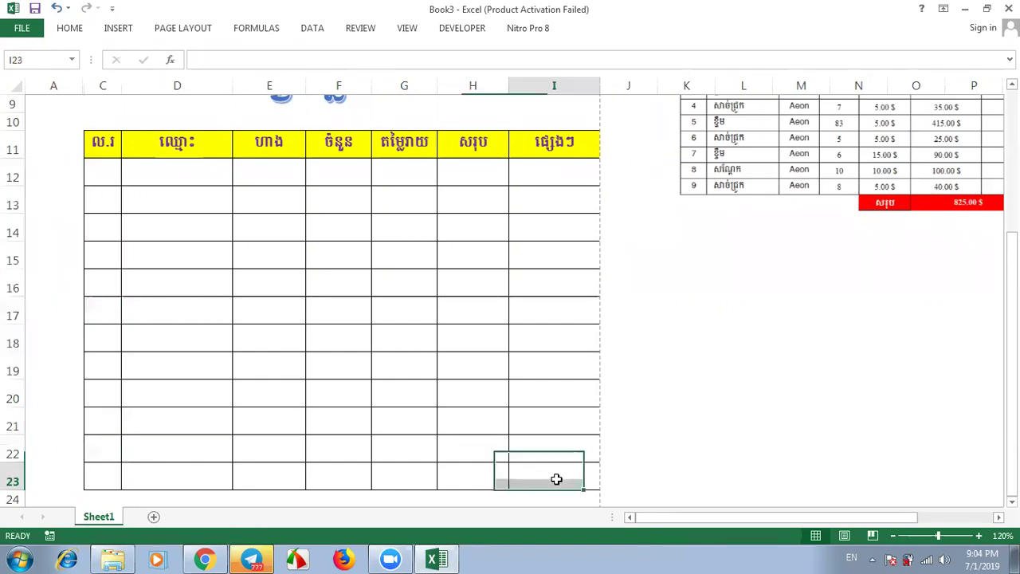
pyautogui.hotkey('ctrl', 'z')
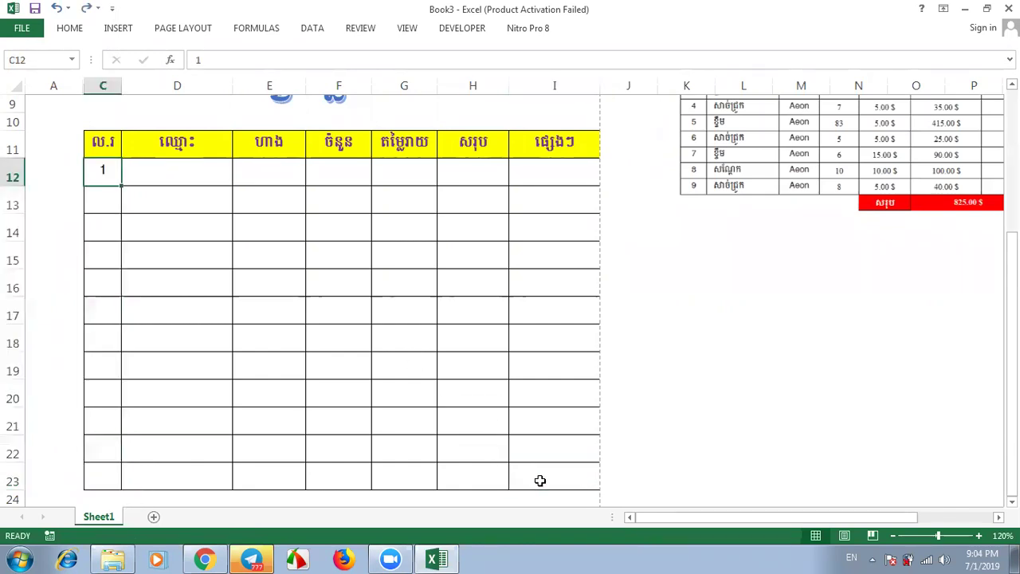
pyautogui.hotkey('ctrl', 'z')
pyautogui.hotkey('ctrl', 'z')
# Step: Refill the bordered row C12:I12 down to row 23, numbered 1–12
pyautogui.click(350, 302)
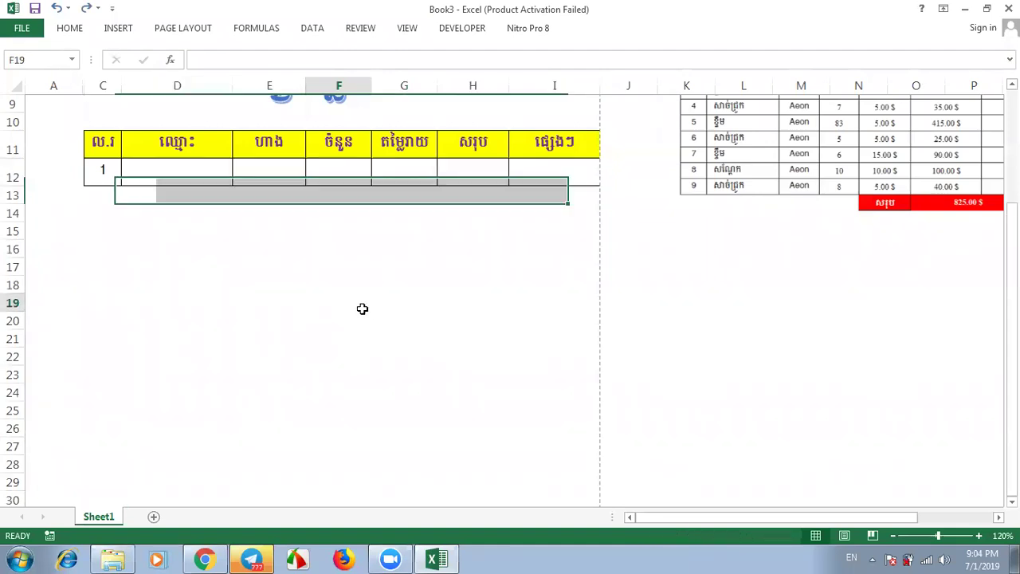
pyautogui.moveTo(104, 170)
pyautogui.mouseDown()
pyautogui.moveTo(563, 180)
pyautogui.moveTo(577, 326)
pyautogui.mouseUp()
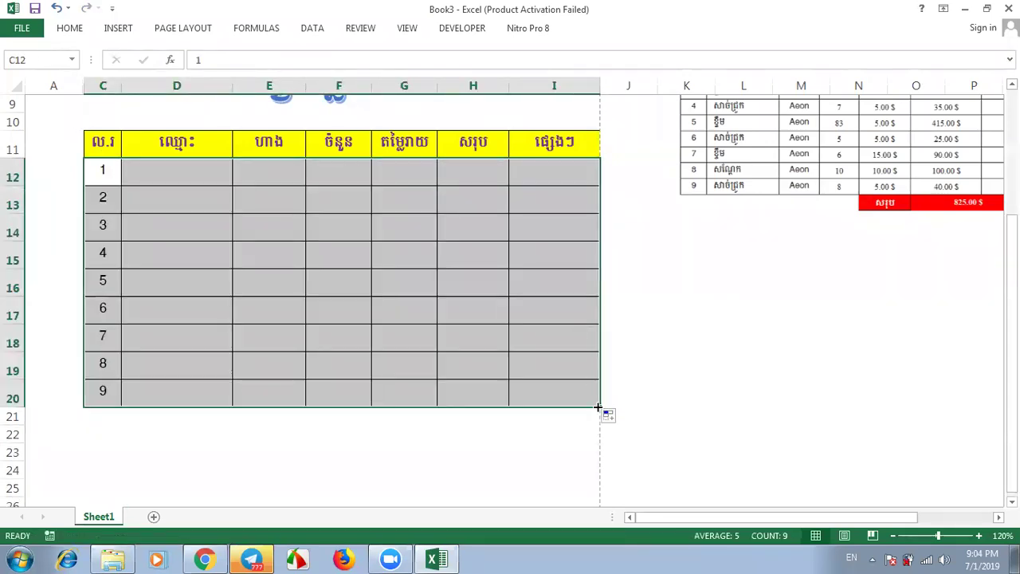
pyautogui.moveTo(597, 407); pyautogui.dragTo(588, 459)
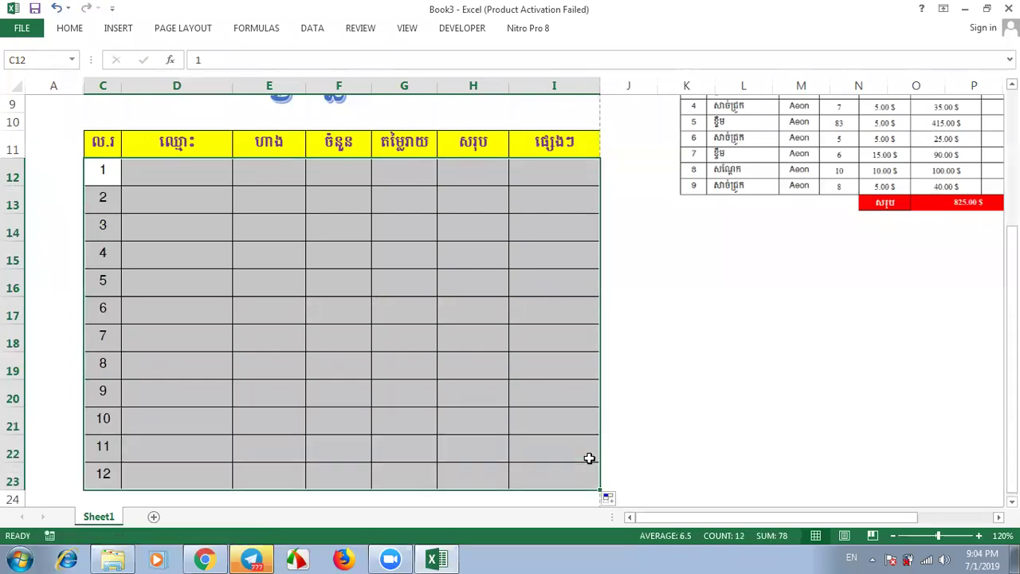
pyautogui.click(789, 426)
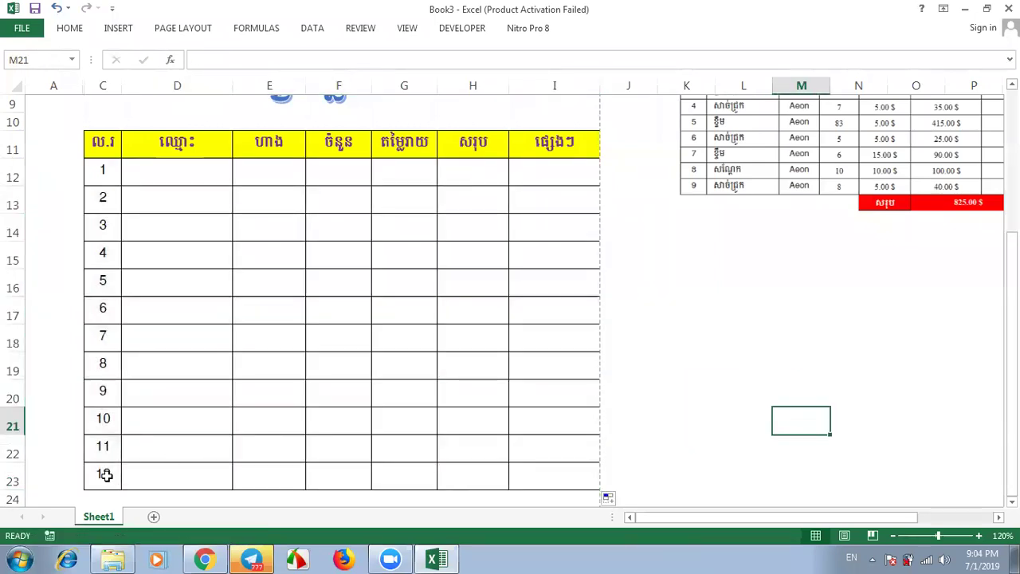
pyautogui.moveTo(103, 474); pyautogui.dragTo(113, 170)
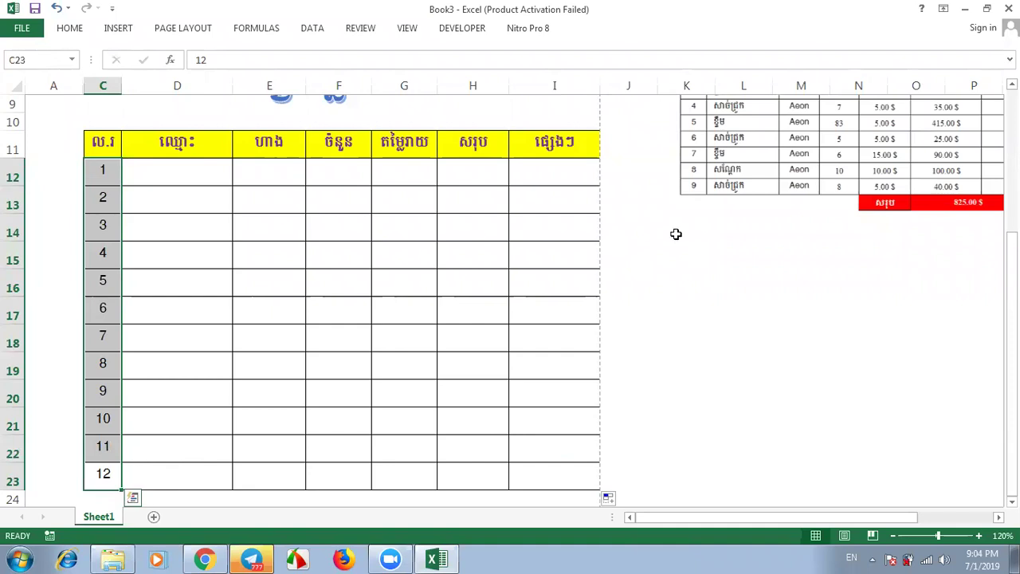
pyautogui.click(744, 339)
pyautogui.moveTo(1010, 350)
pyautogui.mouseDown()
pyautogui.moveTo(1010, 263)
pyautogui.moveTo(1010, 350)
pyautogui.mouseUp()
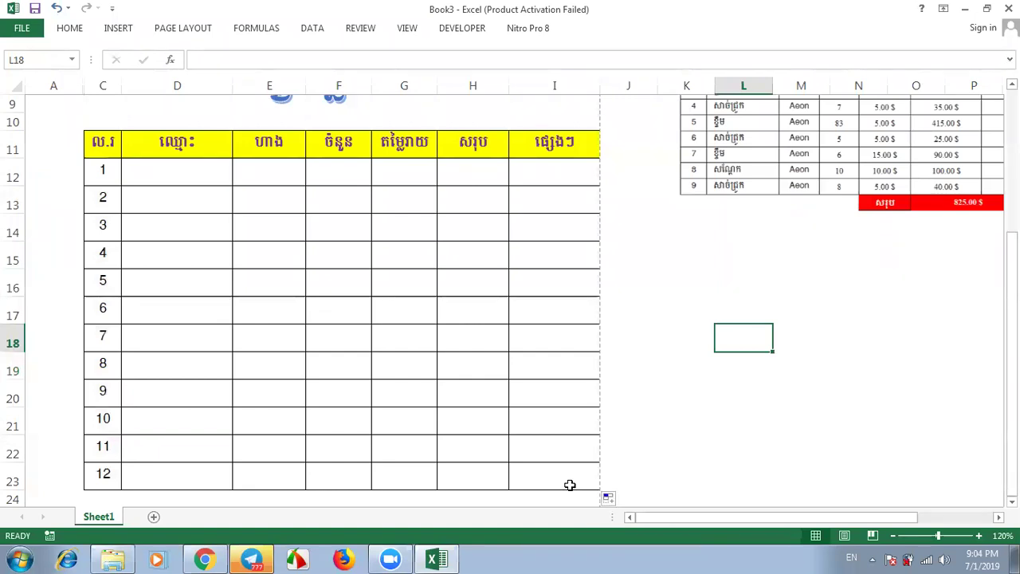
# Step: Delete row 18, the table row numbered 7
pyautogui.click(11, 337)
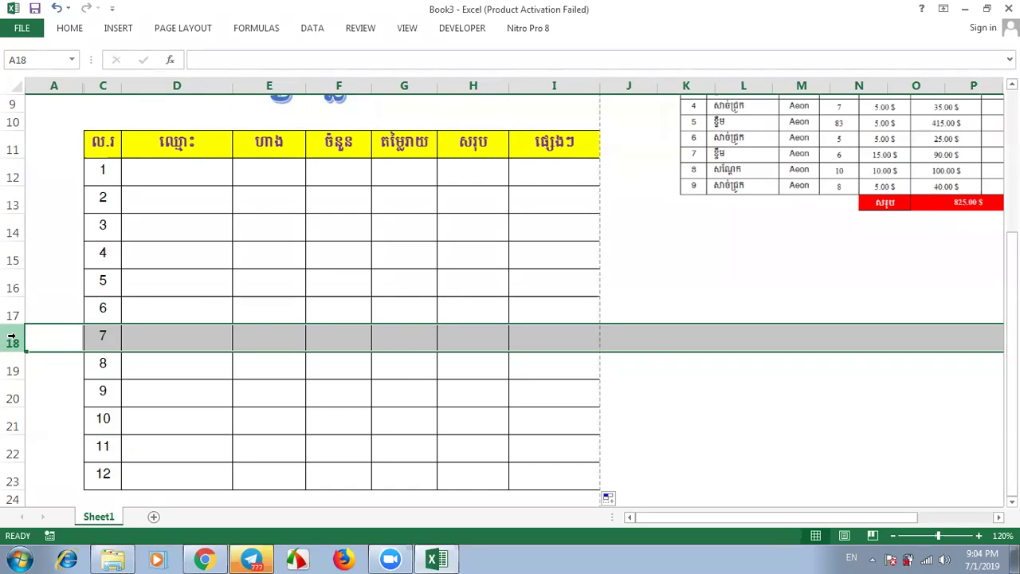
pyautogui.rightClick(11, 337)
pyautogui.click(39, 232)
pyautogui.click(575, 366)
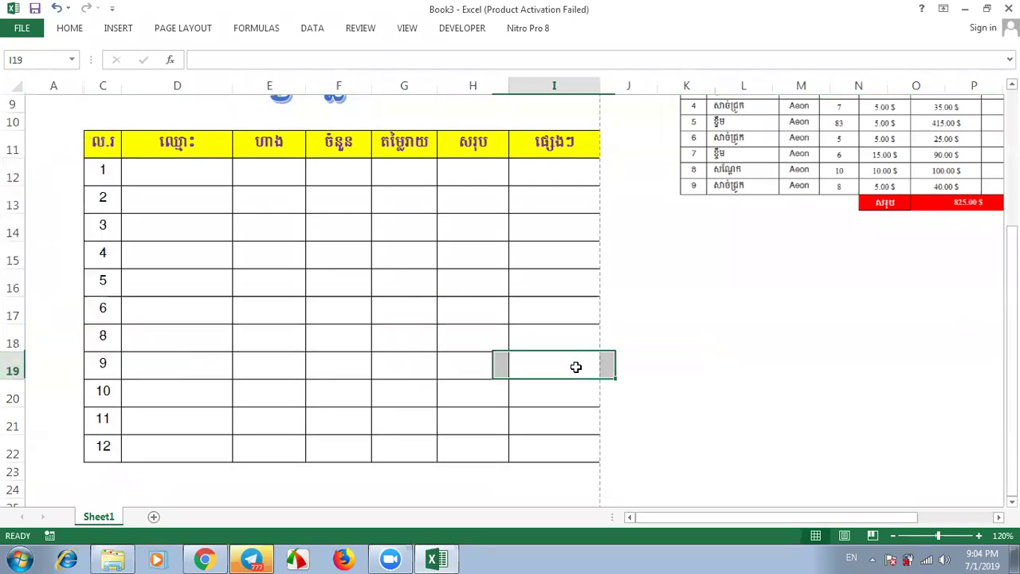
# Step: Rework the number column C12:C22 for the eleven remaining rows
pyautogui.click(101, 310)
pyautogui.click(104, 334)
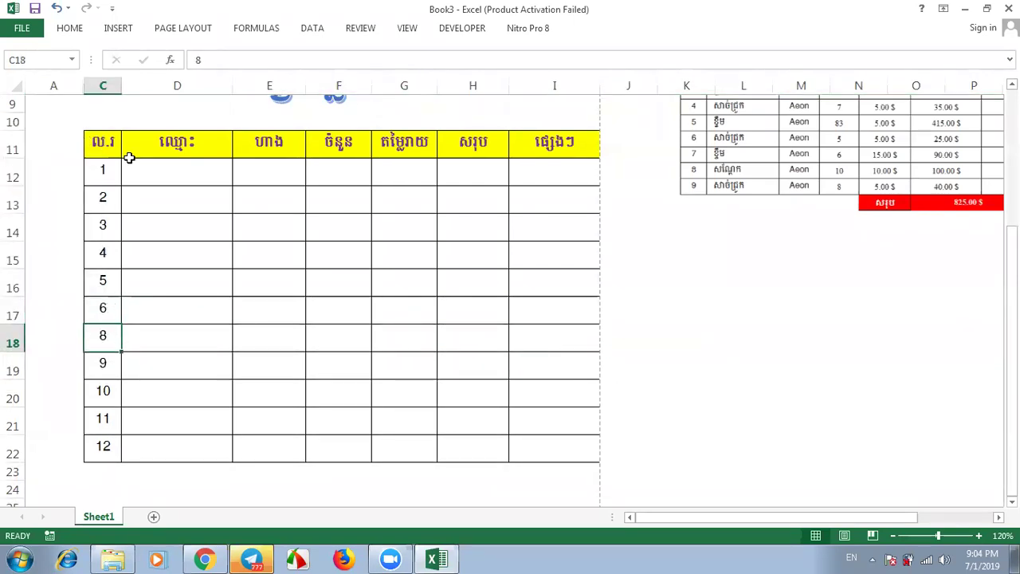
pyautogui.moveTo(102, 167)
pyautogui.mouseDown()
pyautogui.moveTo(118, 215)
pyautogui.moveTo(104, 454)
pyautogui.mouseUp()
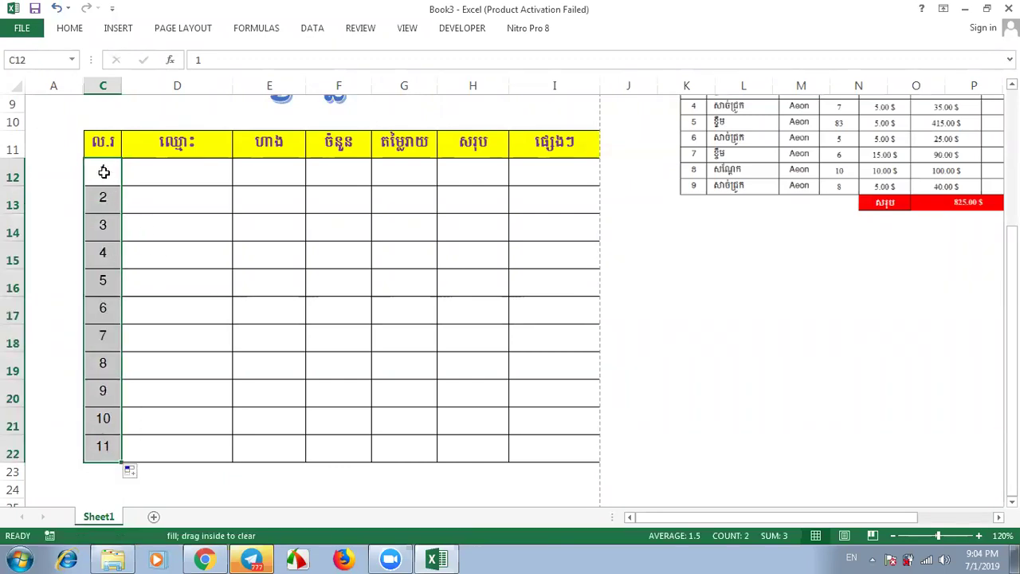
pyautogui.moveTo(104, 172); pyautogui.dragTo(94, 452)
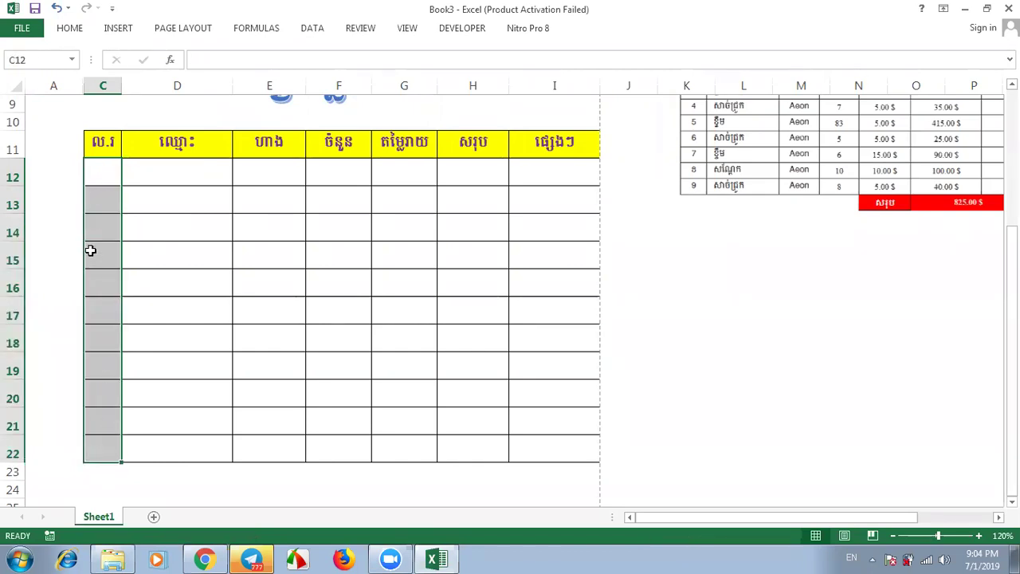
# Step: Enter 3 below the 1 and fill C12:C22 with odd numbers
pyautogui.moveTo(94, 452); pyautogui.dragTo(104, 172)
pyautogui.press('Return')
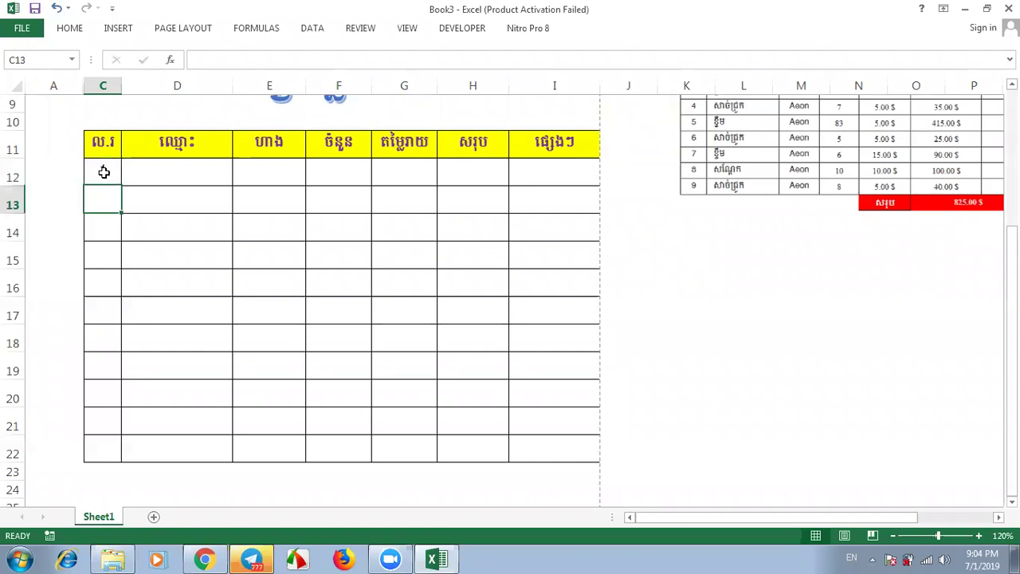
pyautogui.write('3')
pyautogui.press('Return')
pyautogui.click(180, 177)
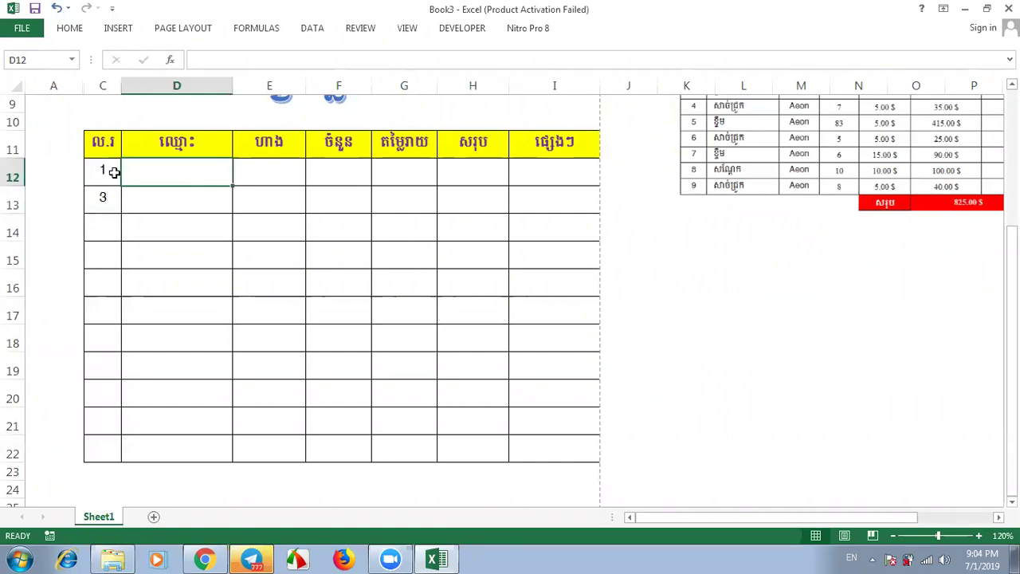
pyautogui.moveTo(115, 172); pyautogui.dragTo(109, 199)
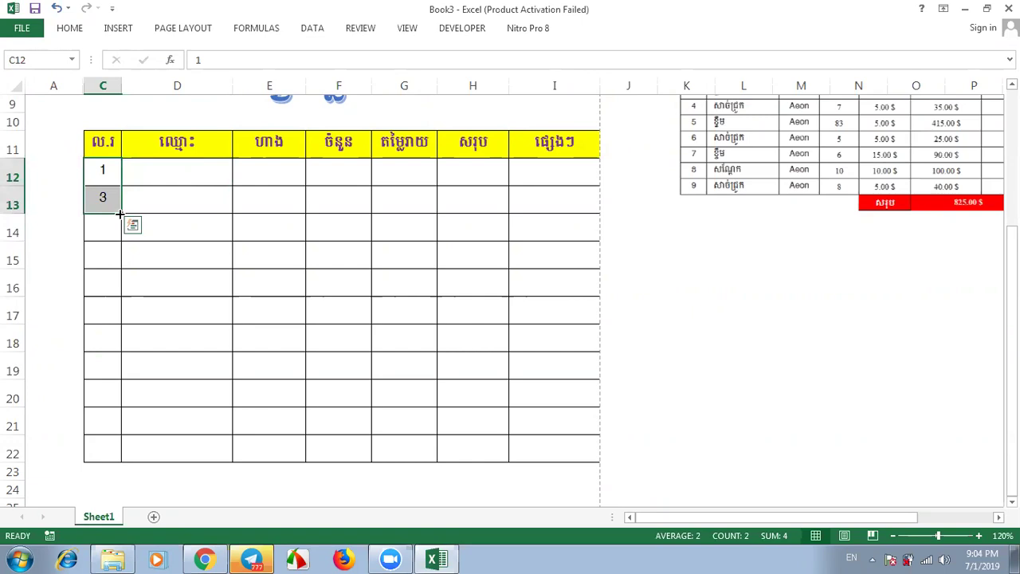
pyautogui.moveTo(120, 213); pyautogui.dragTo(109, 453)
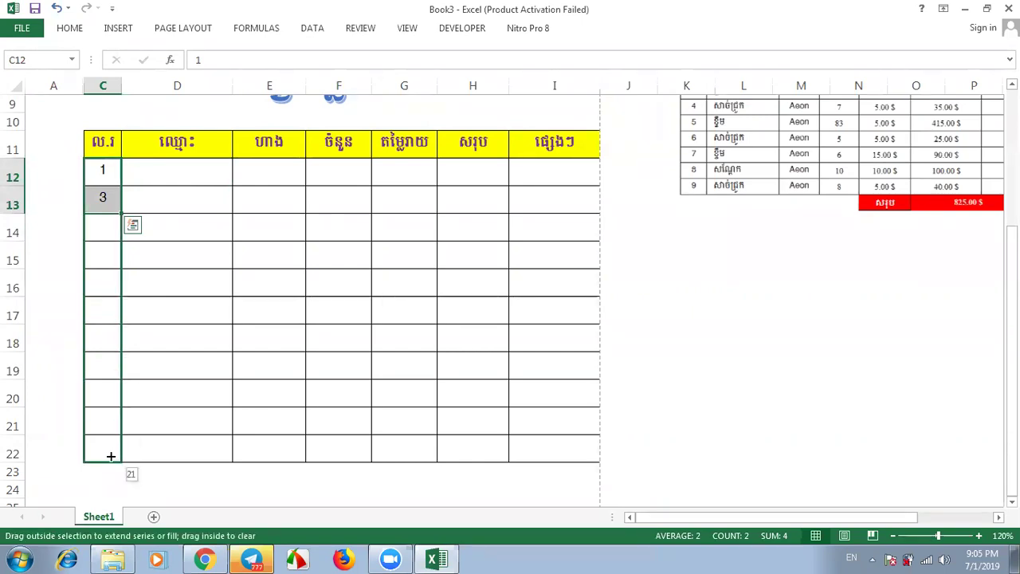
# Step: Replace the second number with 5 and use 1 and 5 to seed the step-4 series
pyautogui.press('Down')
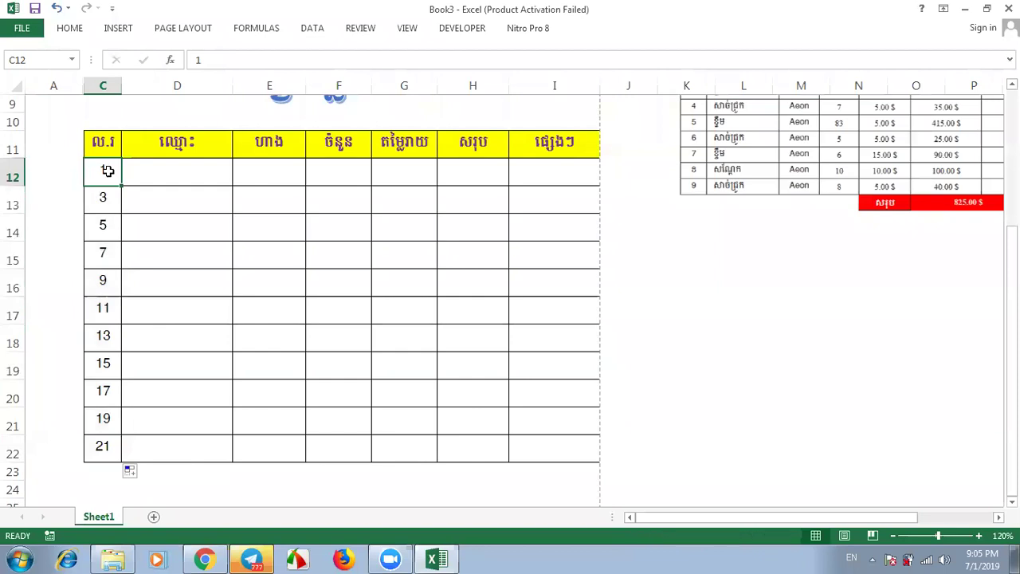
pyautogui.press('Down')
pyautogui.press('Down')
pyautogui.press('Down')
pyautogui.press('Down')
pyautogui.press('Down')
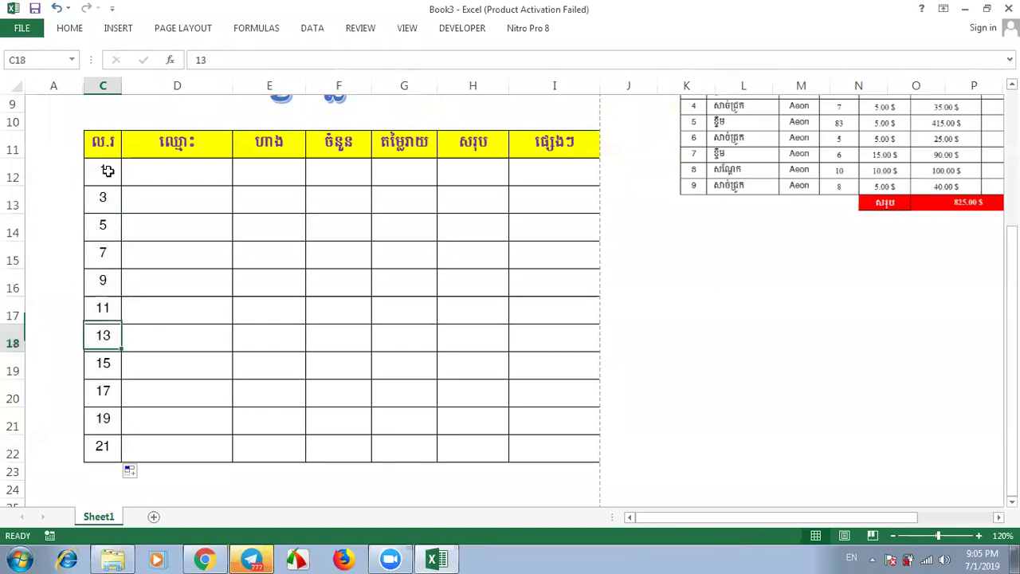
pyautogui.press('Down')
pyautogui.press('Down')
pyautogui.click(109, 204)
pyautogui.write('5')
pyautogui.press('Return')
pyautogui.click(157, 229)
pyautogui.moveTo(106, 169); pyautogui.dragTo(124, 461)
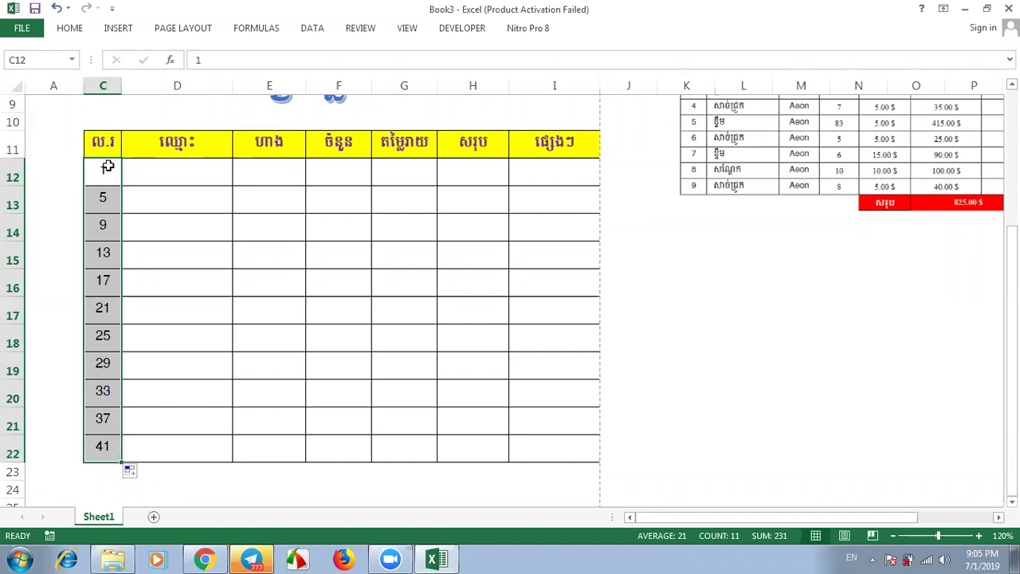
# Step: Undo the wrong fill and number C12:C22 from 1 to 11 as a series
pyautogui.hotkey('ctrl', 'z')
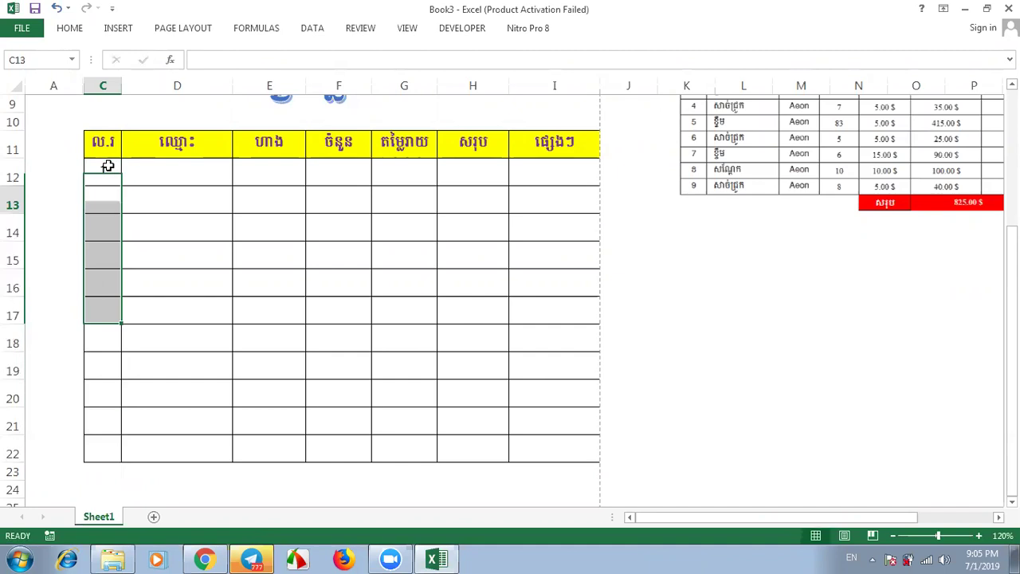
pyautogui.write('2')
pyautogui.press('Return')
pyautogui.moveTo(107, 166)
pyautogui.mouseDown()
pyautogui.moveTo(118, 206)
pyautogui.moveTo(111, 451)
pyautogui.mouseUp()
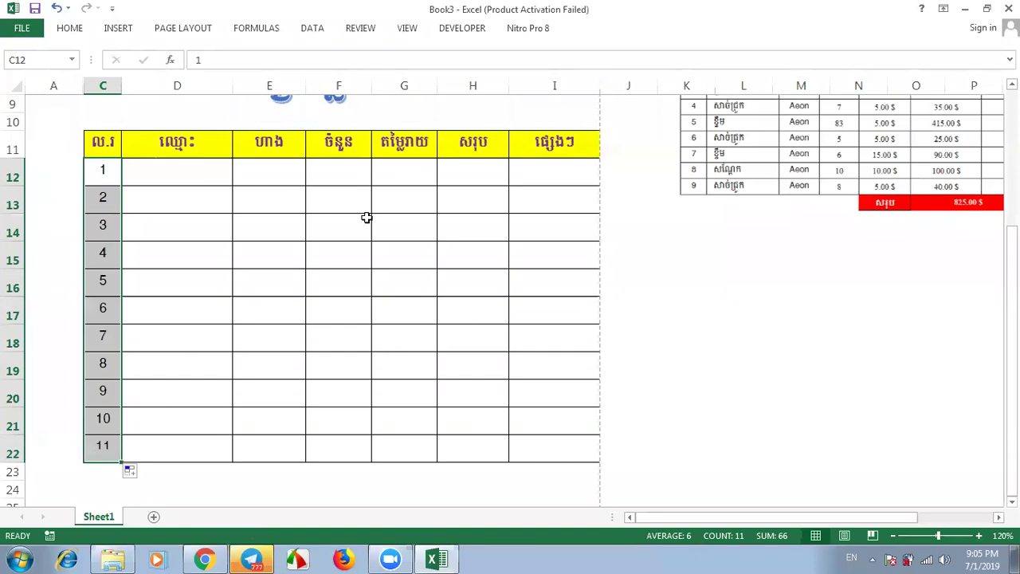
pyautogui.click(271, 169)
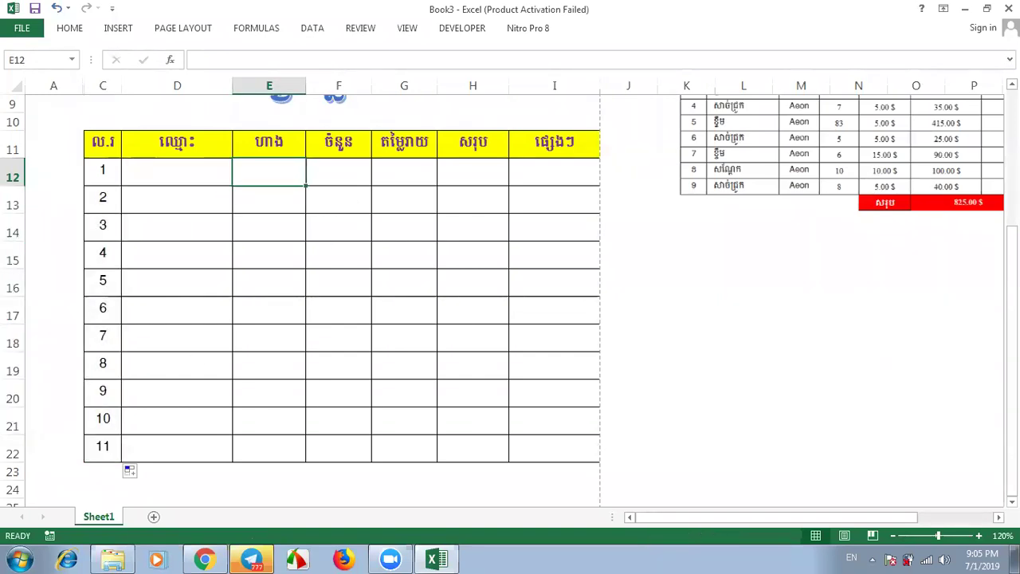
# Step: Shift the pasted table picture (Picture 2) slightly to the left
pyautogui.moveTo(1012, 287); pyautogui.dragTo(1012, 148)
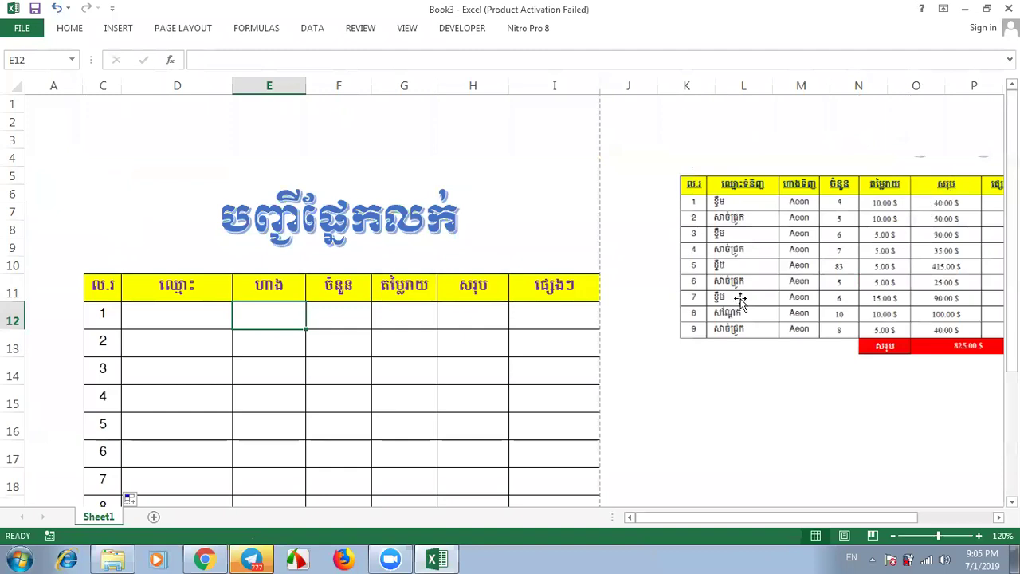
pyautogui.click(425, 359)
pyautogui.click(406, 341)
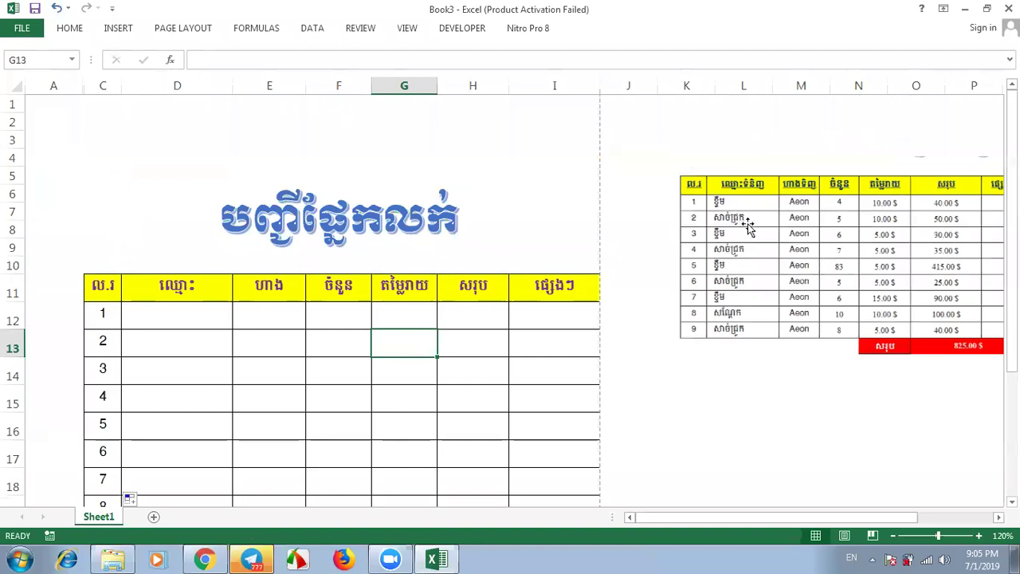
pyautogui.moveTo(903, 223); pyautogui.dragTo(853, 232)
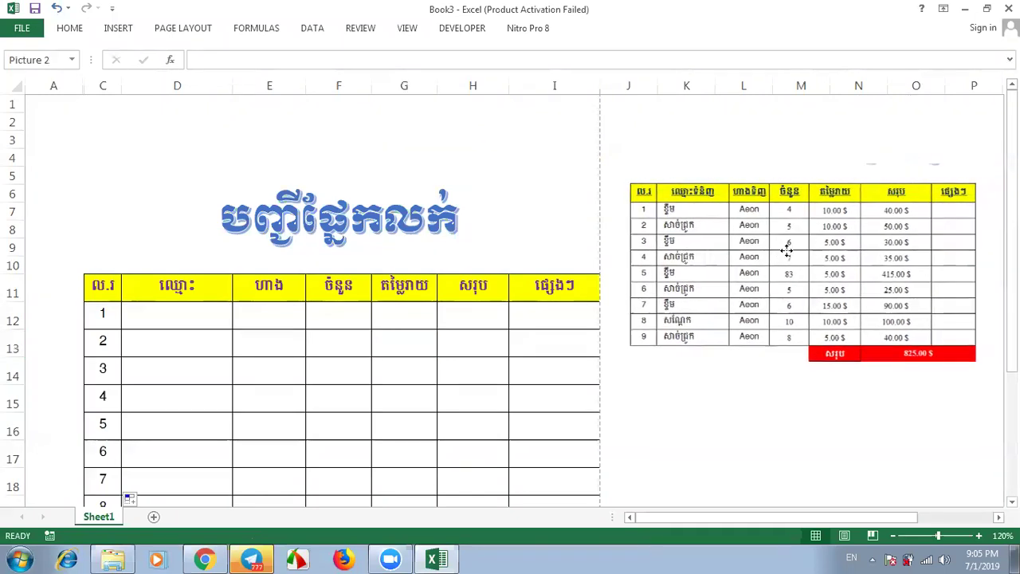
# Step: Enter K001 and K002 in D12:D13 and fill the codes down to K011
pyautogui.click(180, 319)
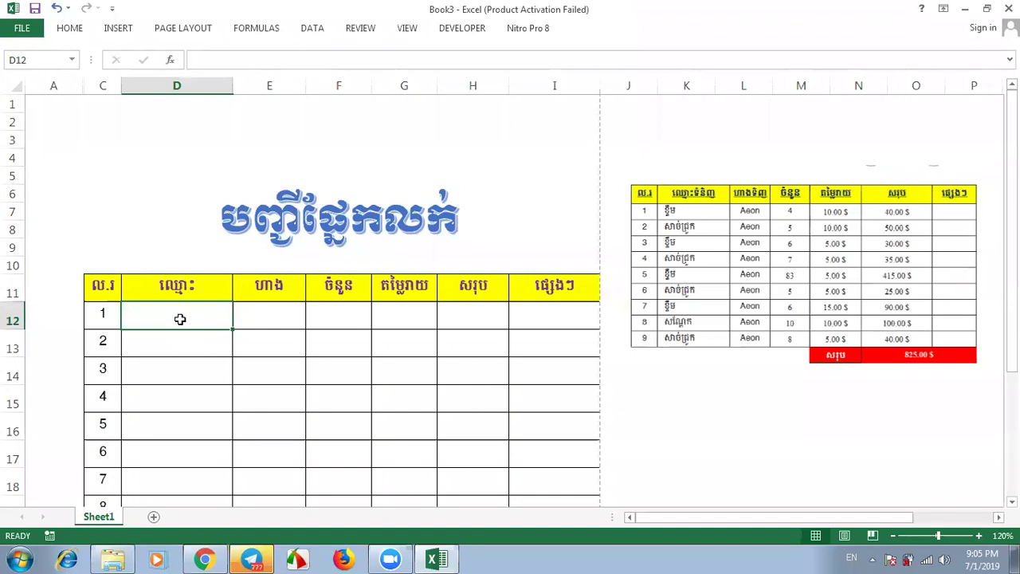
pyautogui.write('K001')
pyautogui.click(195, 346)
pyautogui.write('K002')
pyautogui.moveTo(212, 312); pyautogui.dragTo(212, 343)
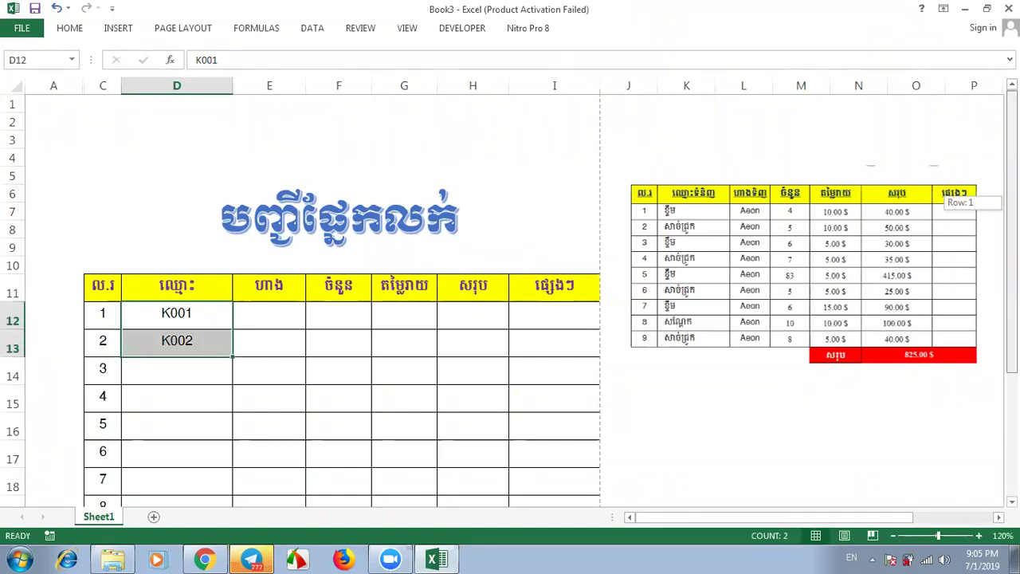
pyautogui.moveTo(1010, 199); pyautogui.dragTo(1010, 322)
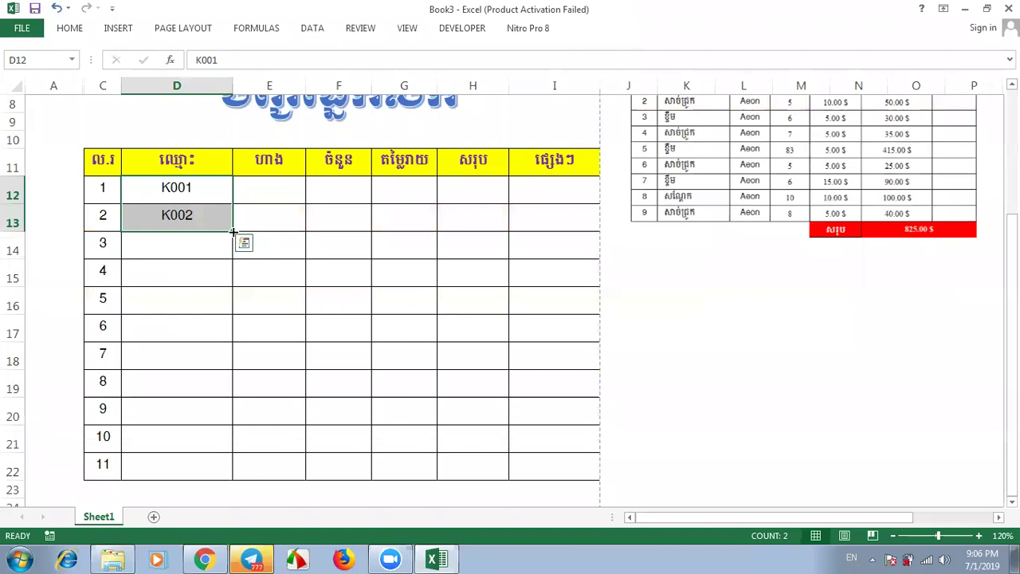
pyautogui.doubleClick(233, 232)
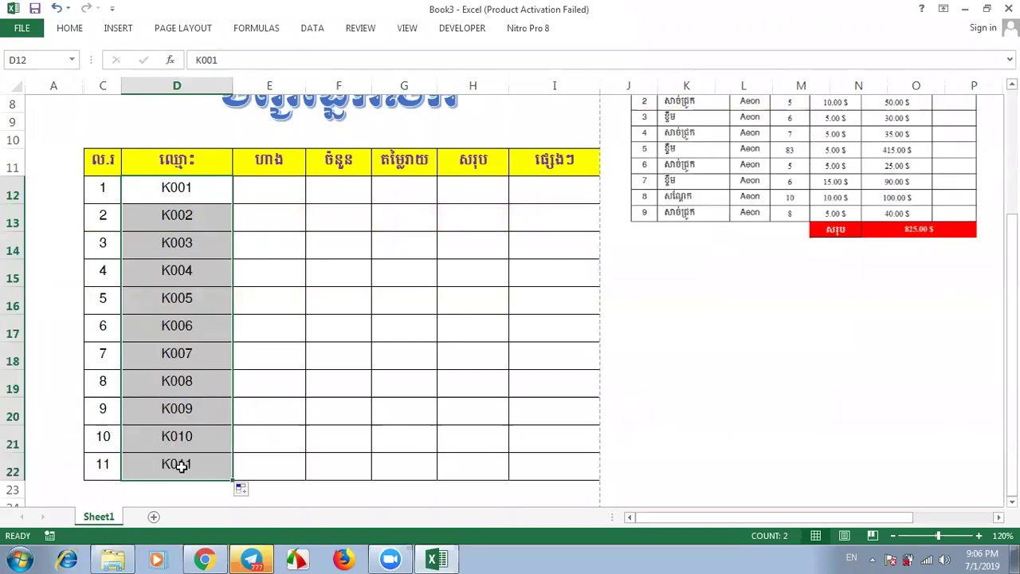
# Step: Enter the letters a, b, c, d, g, h, k, u, l, r, t down E12:E22
pyautogui.click(274, 192)
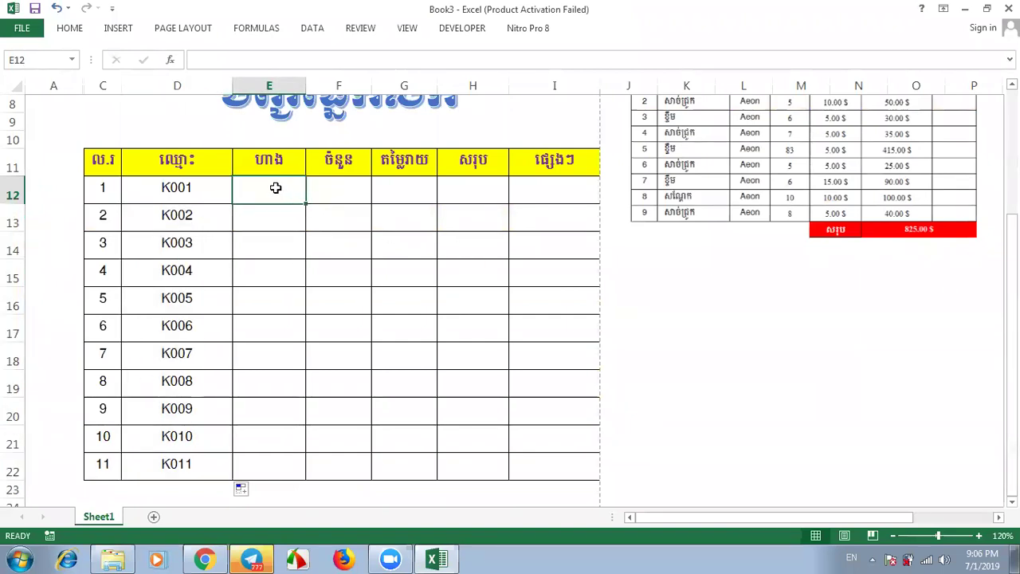
pyautogui.moveTo(1011, 303); pyautogui.dragTo(1011, 252)
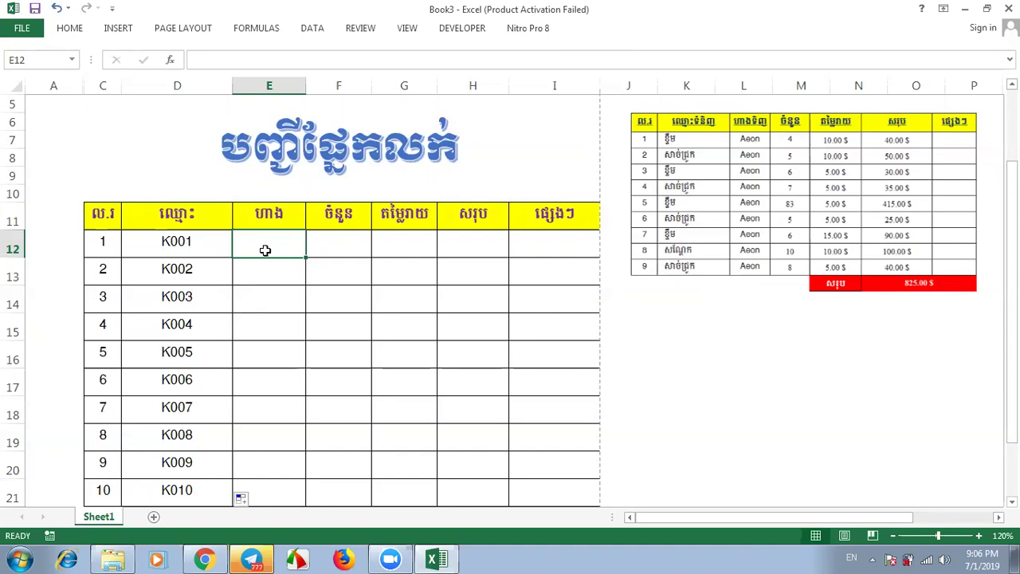
pyautogui.write('a')
pyautogui.press('Return')
pyautogui.write('b')
pyautogui.press('Return')
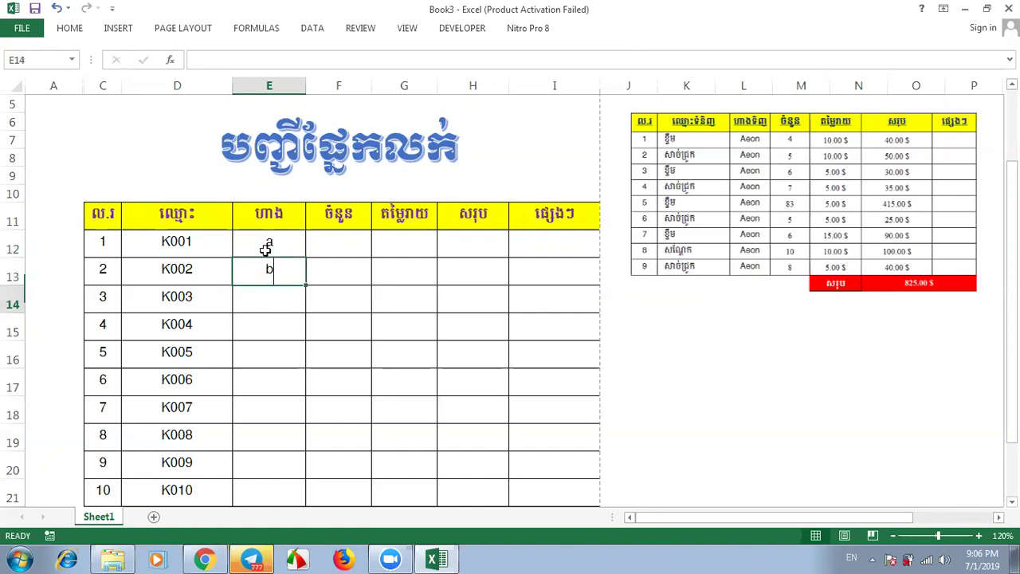
pyautogui.write('c')
pyautogui.press('Return')
pyautogui.write('d')
pyautogui.press('Return')
pyautogui.write('g h k u l')
pyautogui.press('Return')
pyautogui.write('r ')
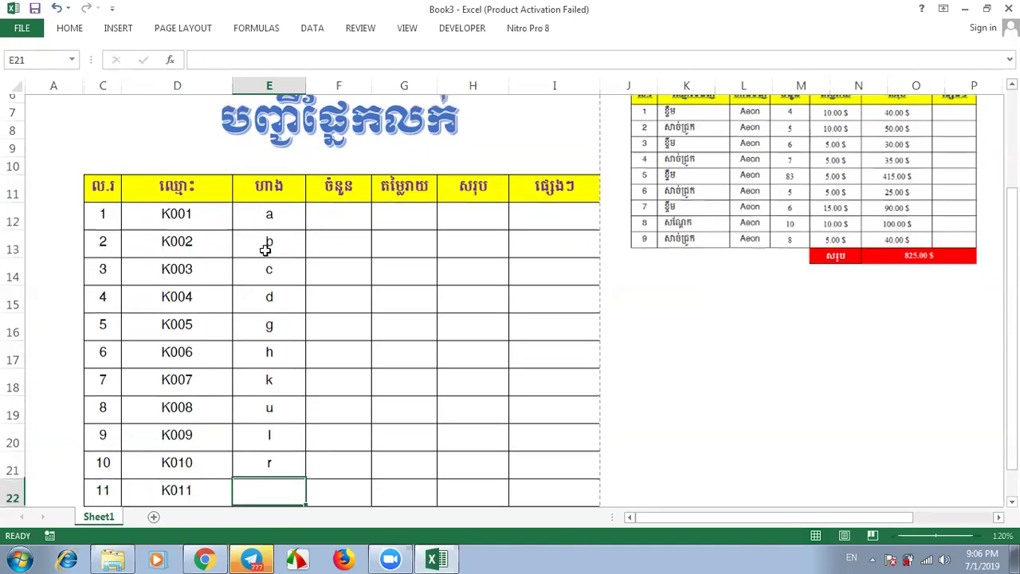
pyautogui.write('t')
pyautogui.click(721, 416)
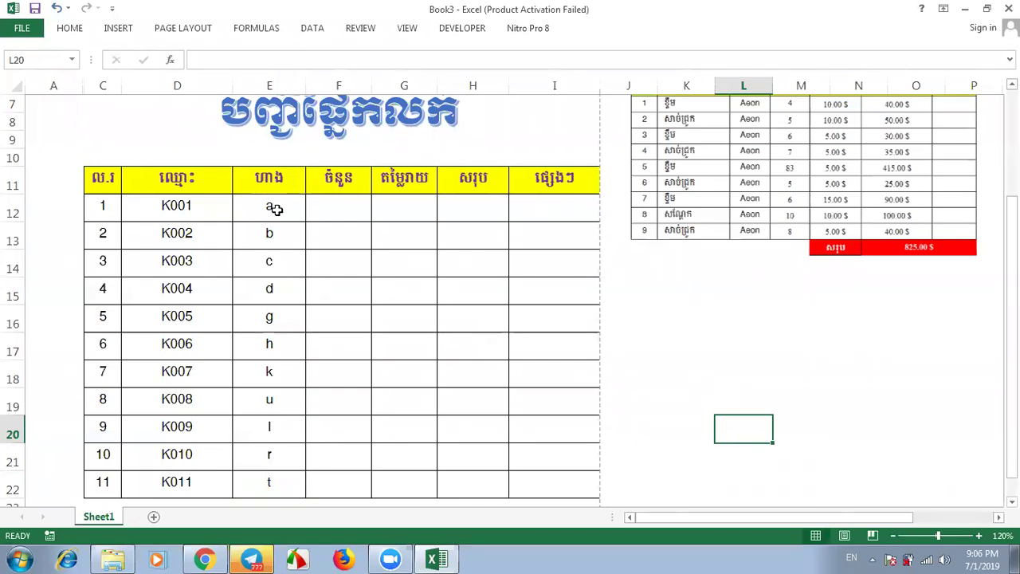
pyautogui.click(274, 208)
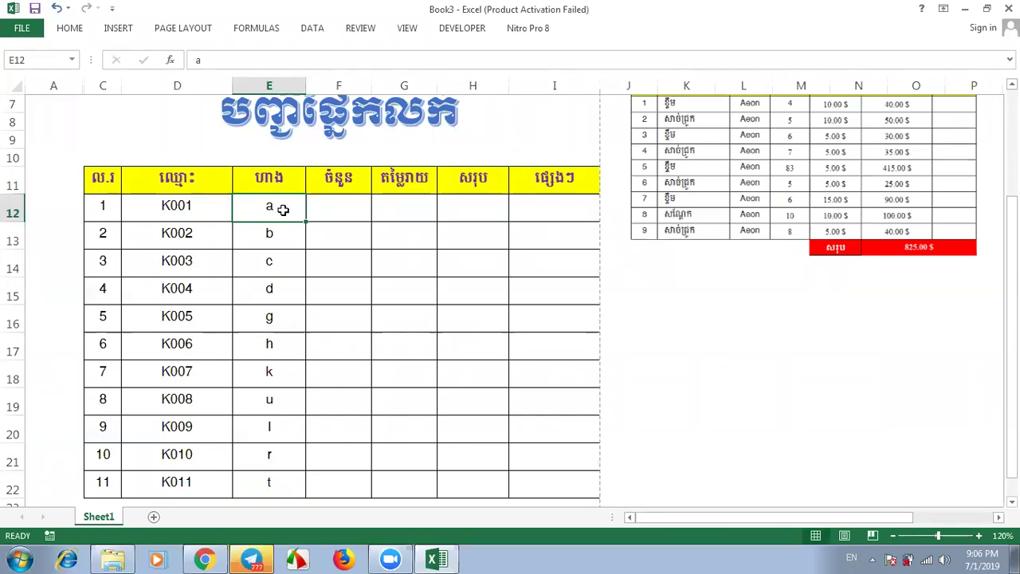
pyautogui.moveTo(276, 208); pyautogui.dragTo(276, 483)
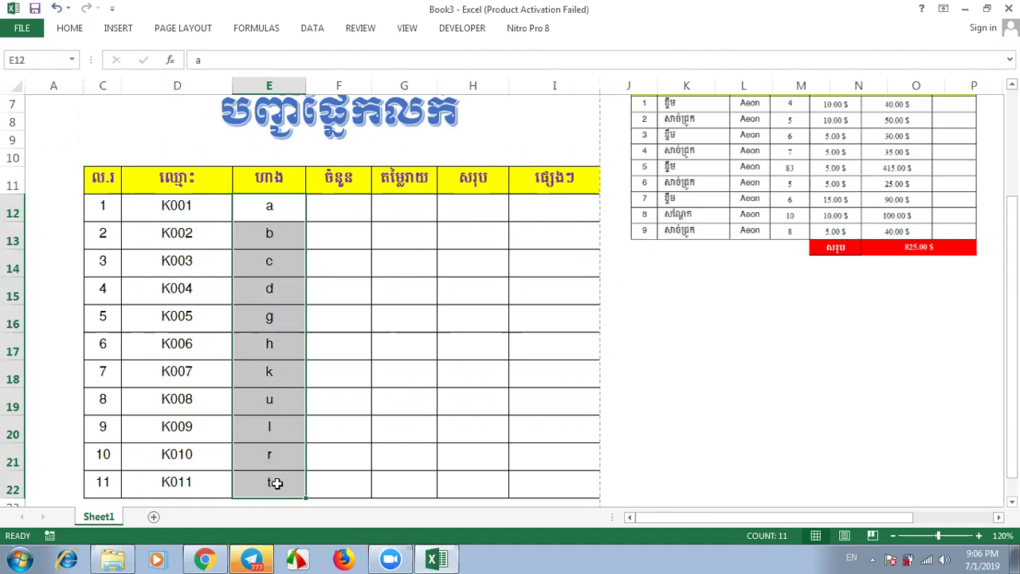
pyautogui.click(337, 210)
pyautogui.moveTo(1012, 287)
pyautogui.mouseDown()
pyautogui.moveTo(1012, 267)
pyautogui.moveTo(1011, 279)
pyautogui.mouseUp()
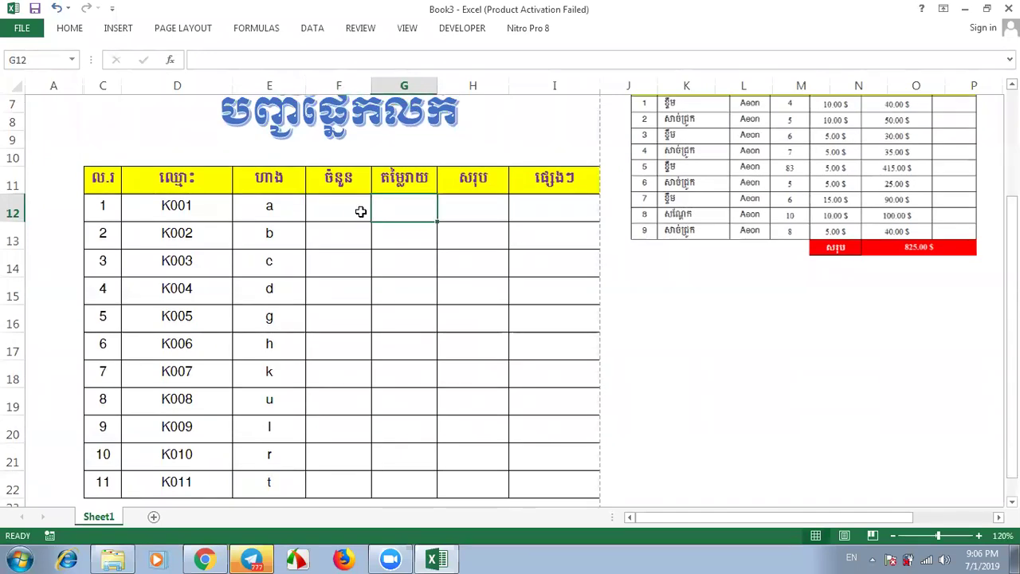
# Step: Enter 45 as the first quantity in F12 and 13000 as the first price
pyautogui.click(483, 215)
pyautogui.click(345, 212)
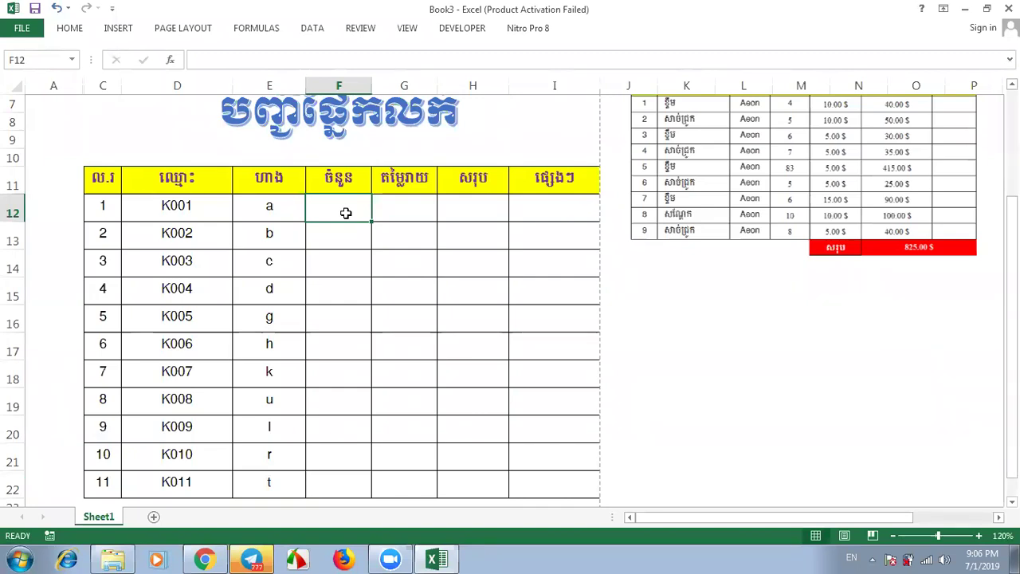
pyautogui.write('45')
pyautogui.press('Tab')
pyautogui.write('3000')
pyautogui.press('Return')
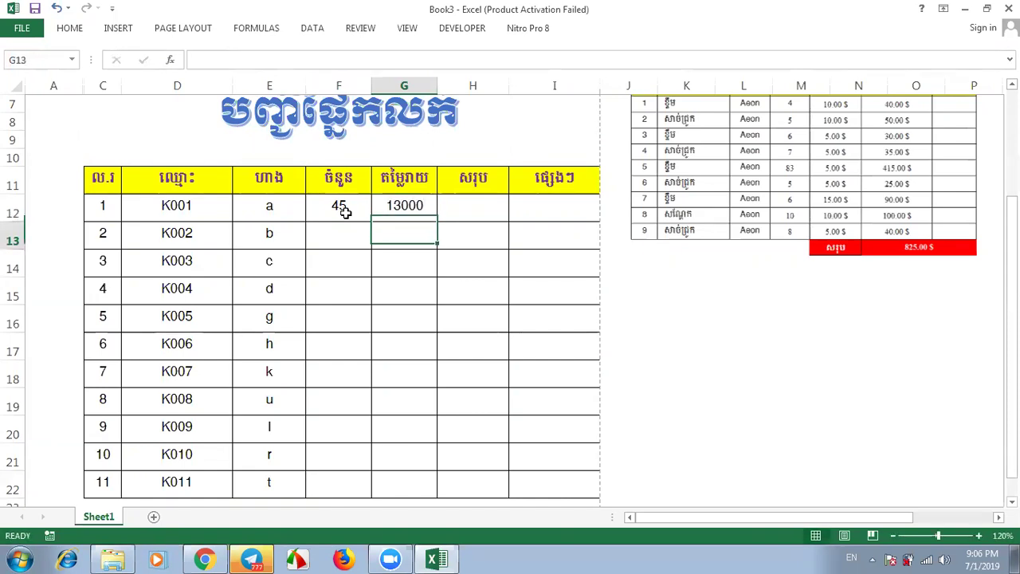
# Step: Fill the quantity column from 45 to 95 in steps of 5
pyautogui.click(341, 230)
pyautogui.click(345, 202)
pyautogui.click(344, 233)
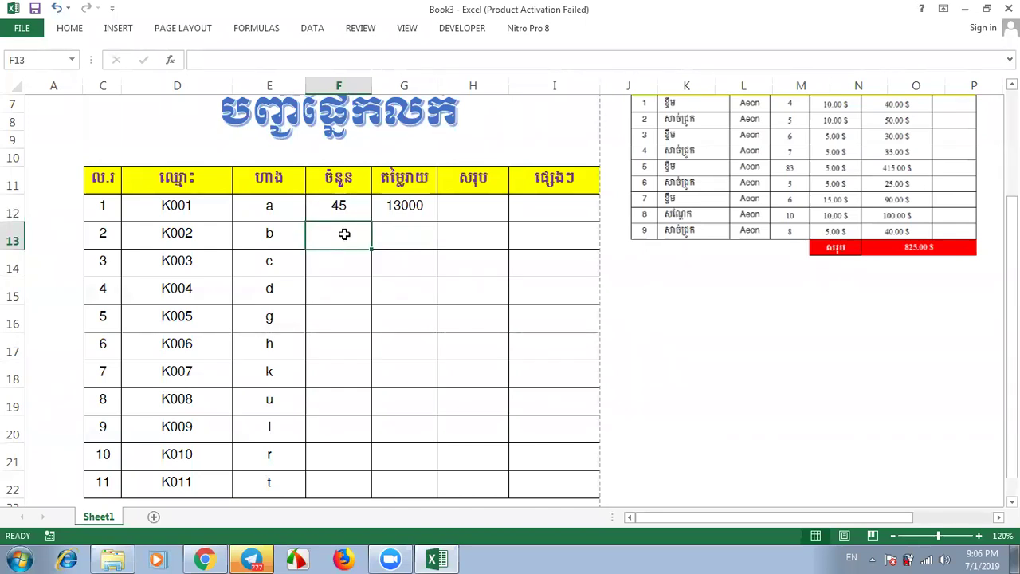
pyautogui.write('5')
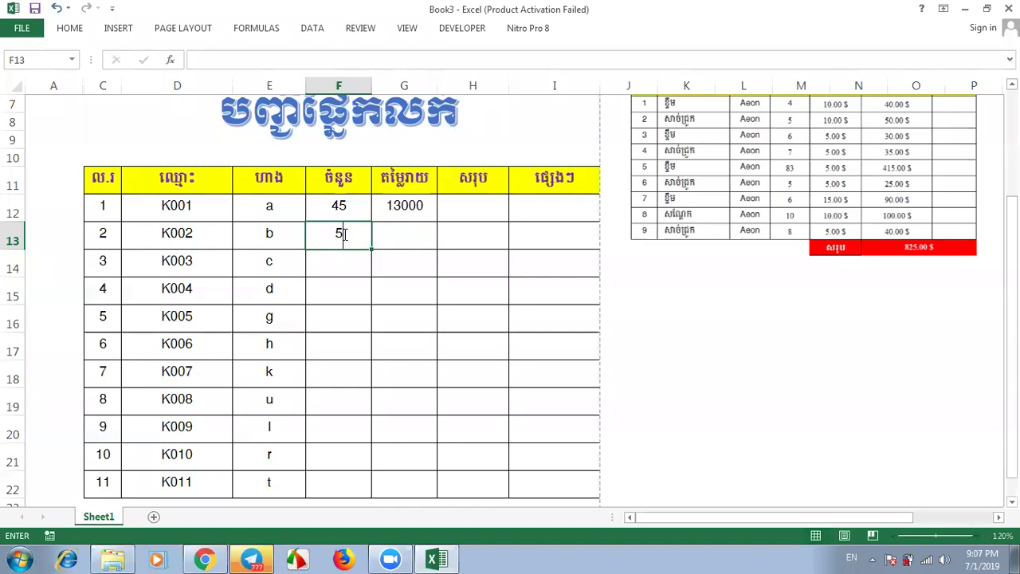
pyautogui.write('1')
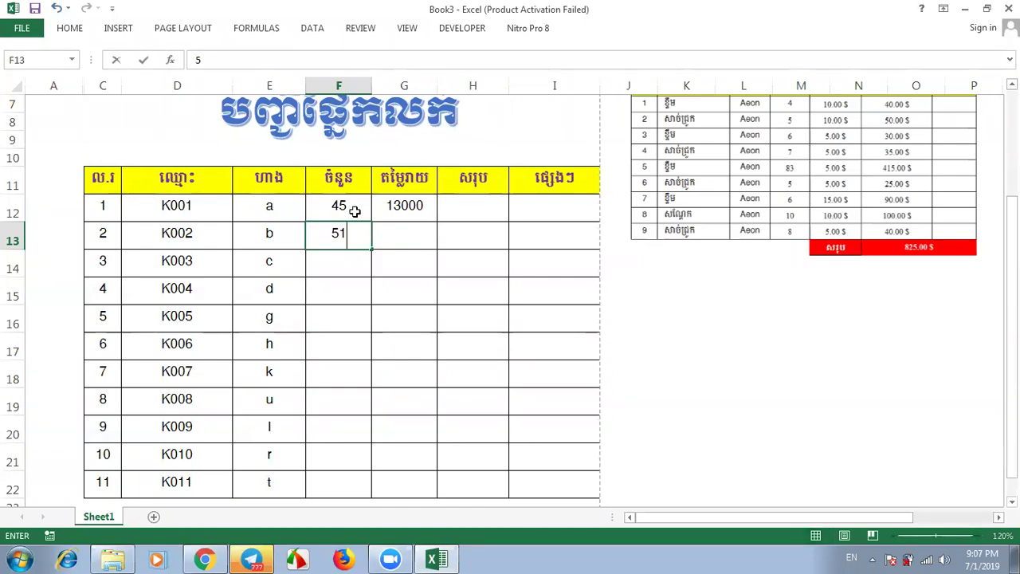
pyautogui.moveTo(356, 216); pyautogui.dragTo(338, 483)
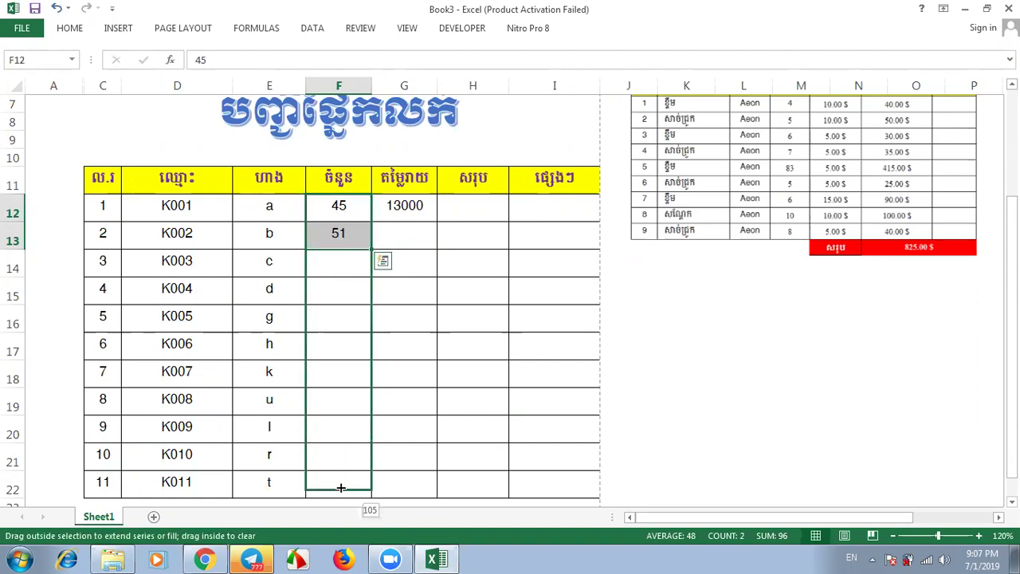
pyautogui.click(353, 261)
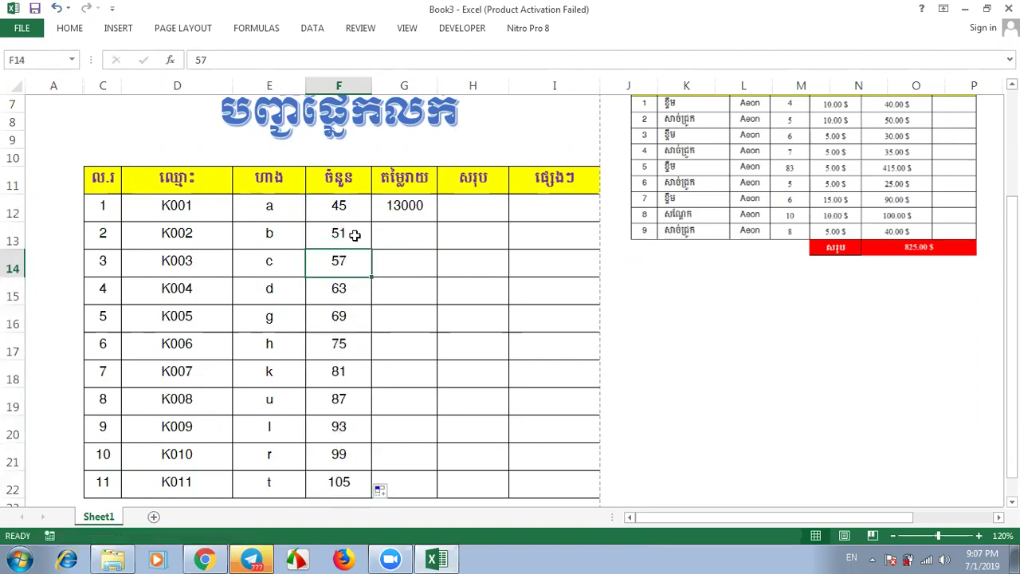
pyautogui.click(354, 235)
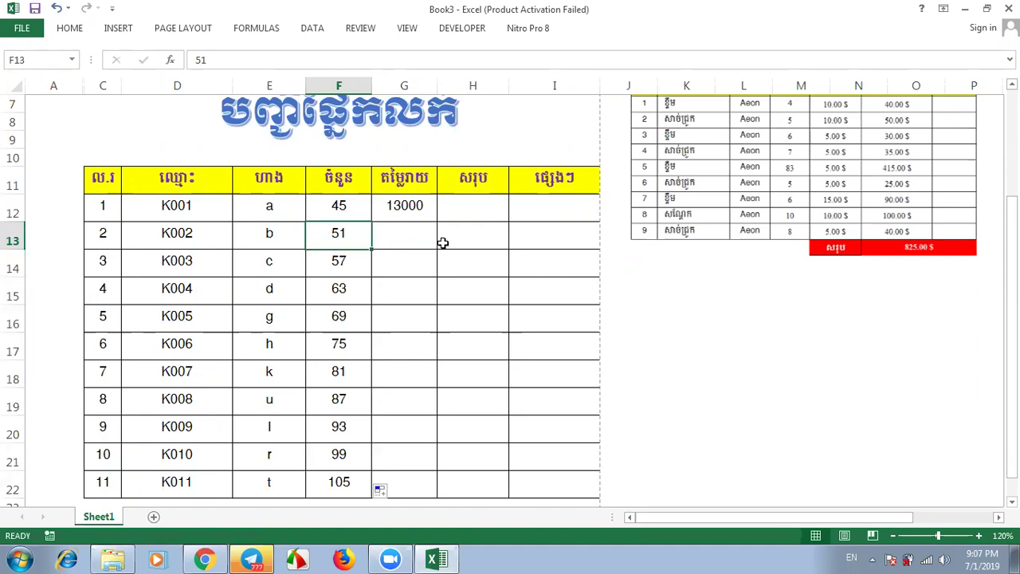
pyautogui.write('50')
pyautogui.press('Return')
pyautogui.moveTo(337, 203); pyautogui.dragTo(372, 485)
pyautogui.click(406, 231)
# Step: Enter 14000 in G13 and fill the prices down to 23000
pyautogui.click(477, 208)
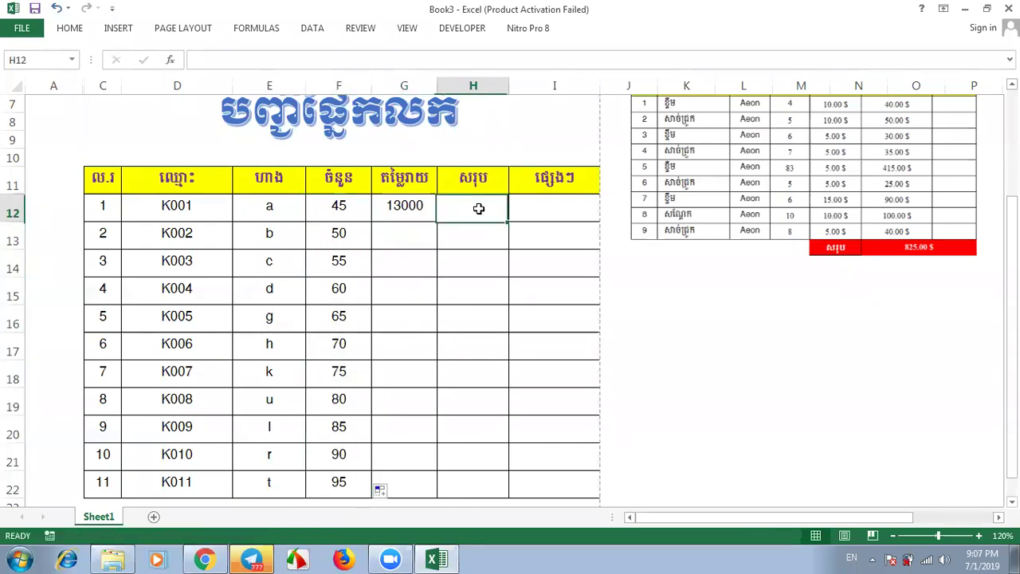
pyautogui.click(397, 237)
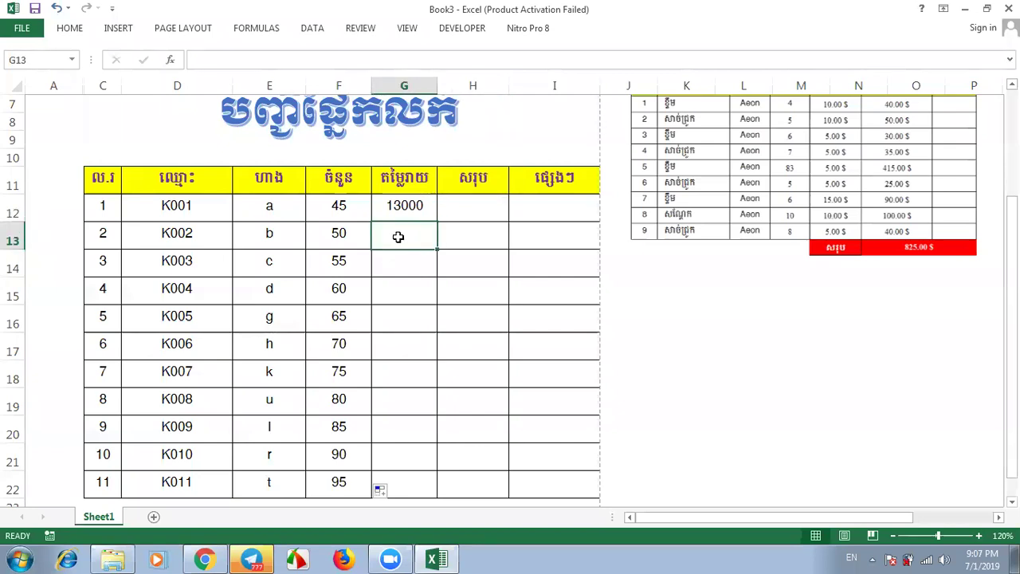
pyautogui.write('14000')
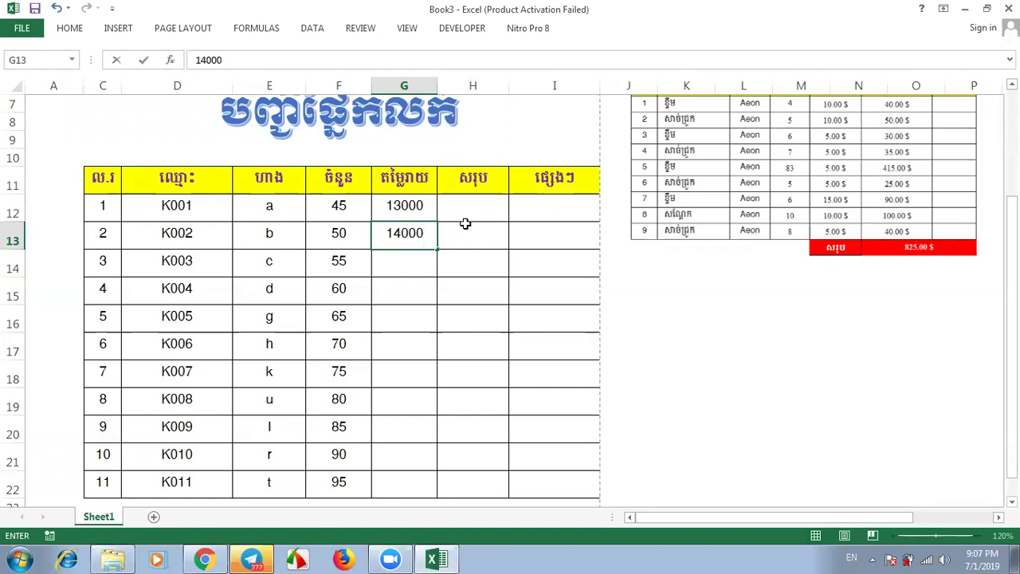
pyautogui.moveTo(422, 205); pyautogui.dragTo(399, 493)
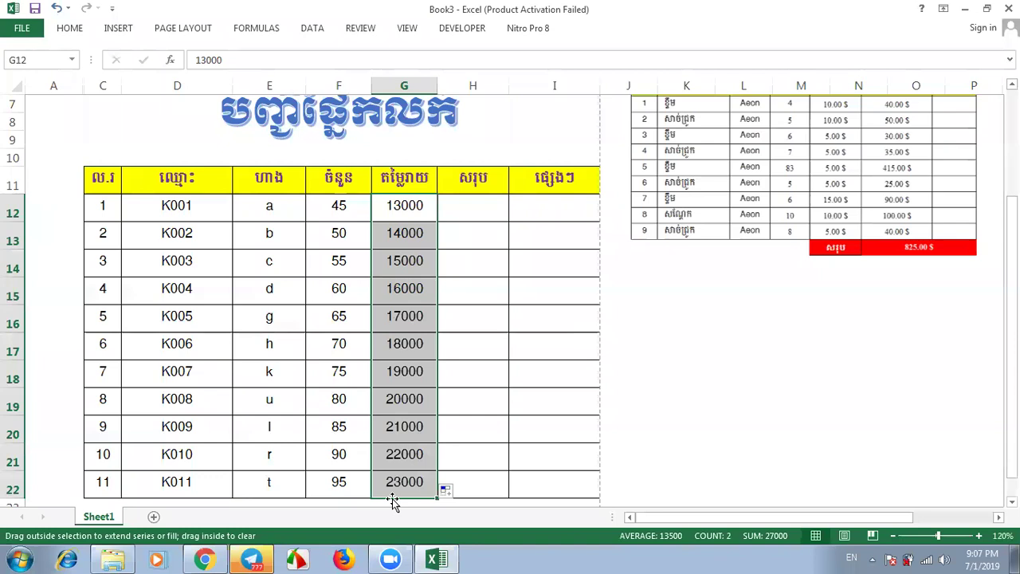
pyautogui.click(482, 485)
pyautogui.click(396, 482)
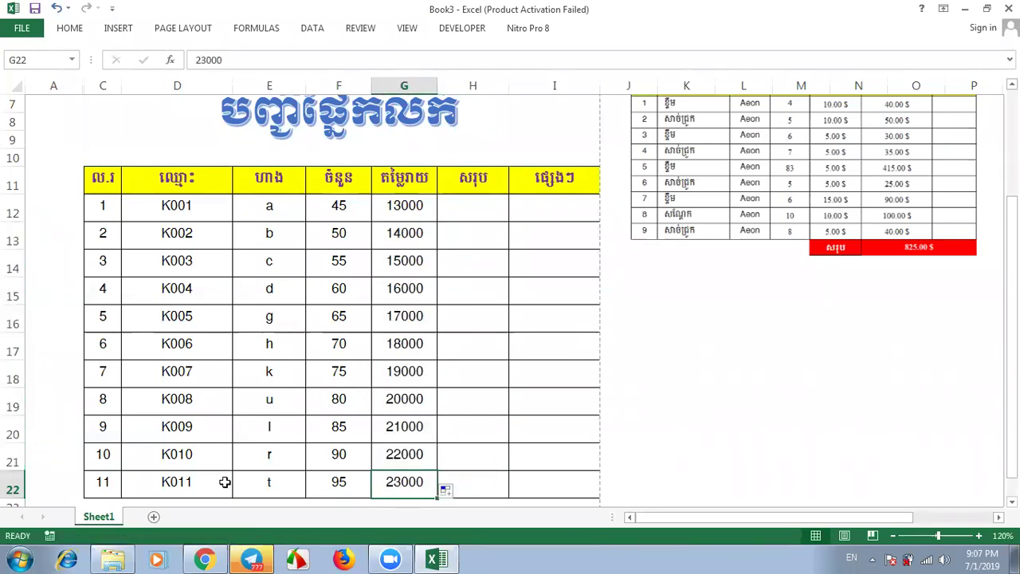
pyautogui.click(199, 483)
pyautogui.click(482, 458)
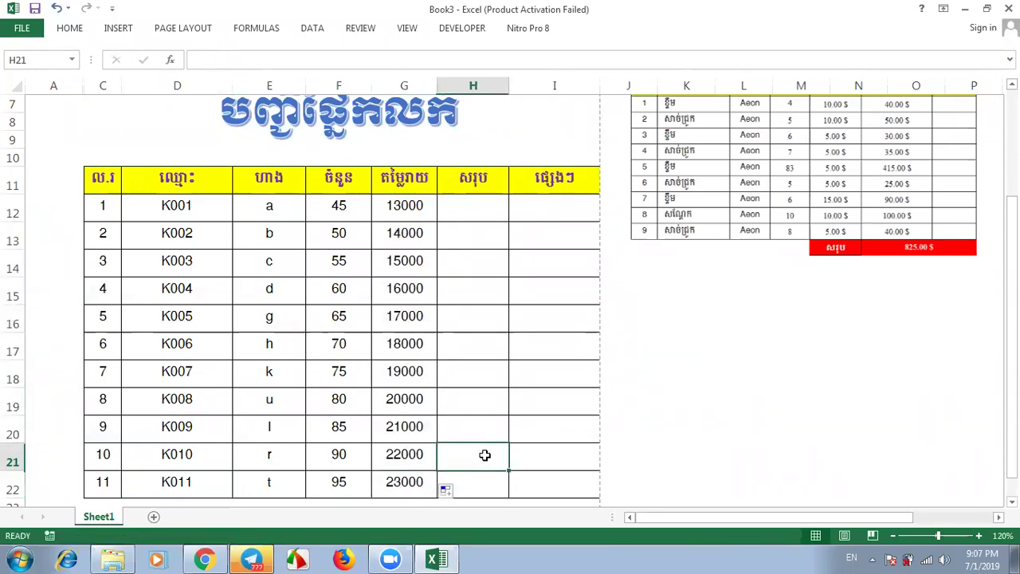
pyautogui.click(196, 487)
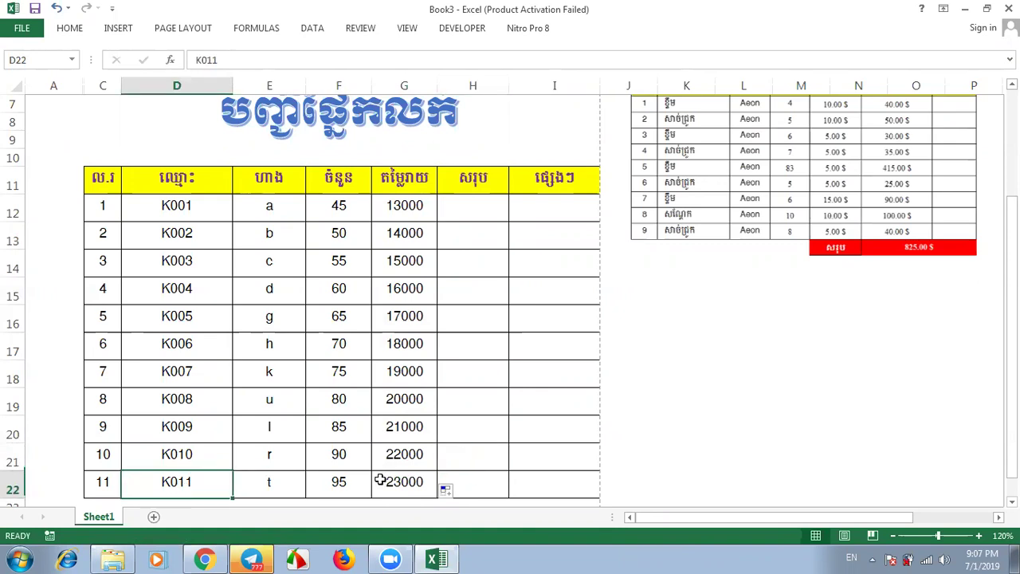
pyautogui.click(424, 489)
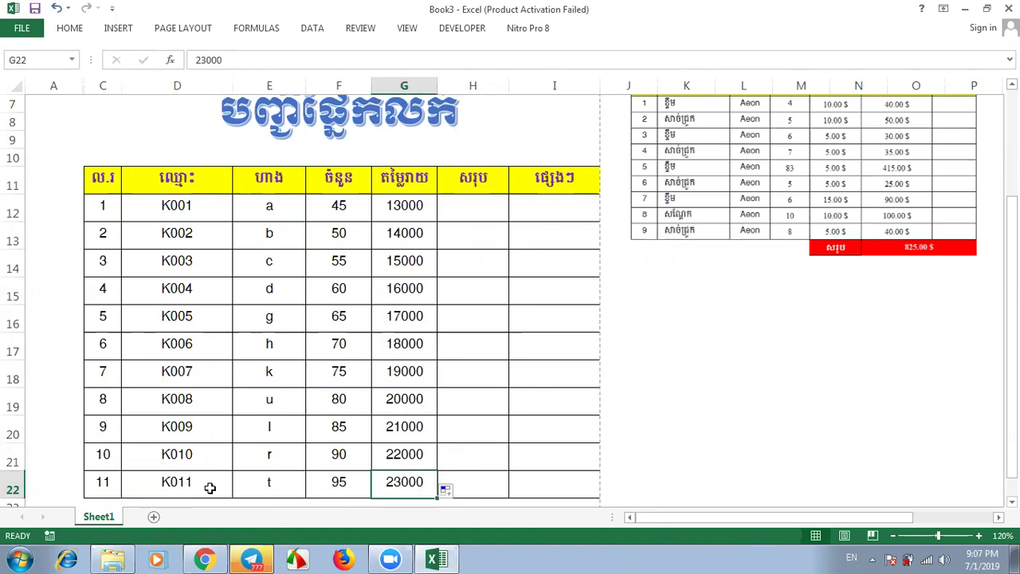
# Step: Change the first prices to 1300 and 1400 and refill down to 2300
pyautogui.click(428, 207)
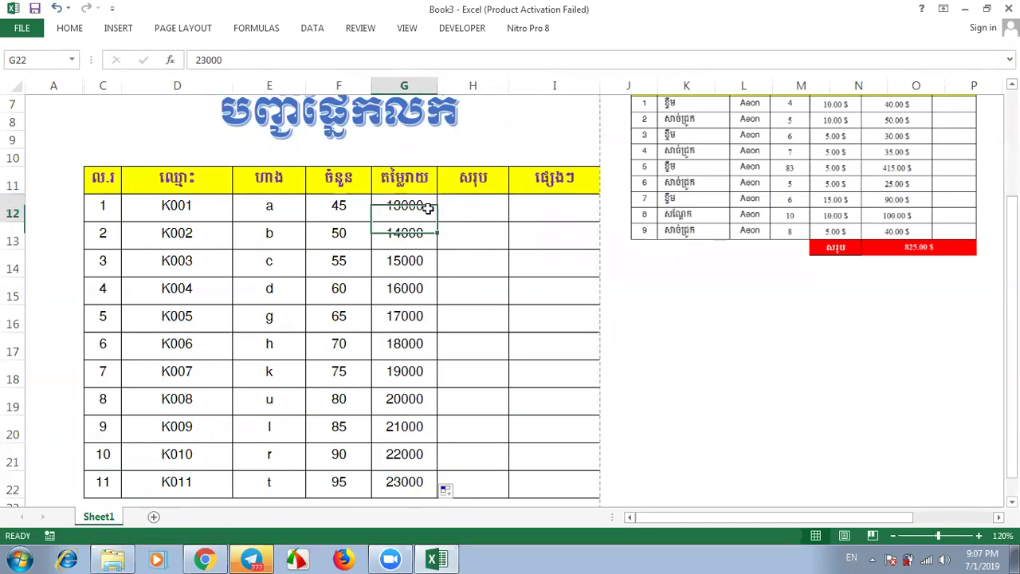
pyautogui.doubleClick(428, 207)
pyautogui.press('BackSpace')
pyautogui.doubleClick(423, 231)
pyautogui.press('BackSpace')
pyautogui.moveTo(422, 205); pyautogui.dragTo(417, 232)
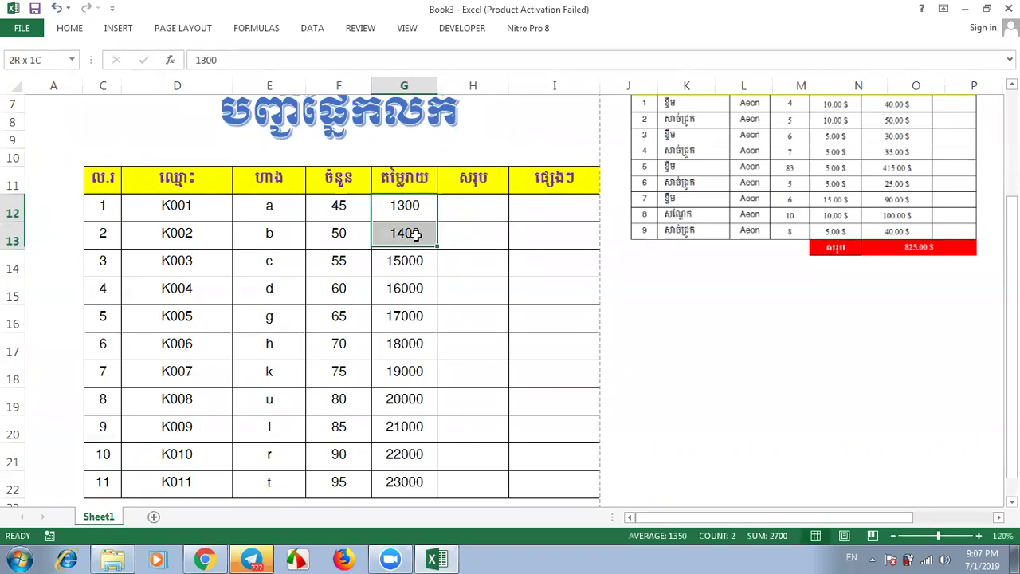
pyautogui.doubleClick(436, 249)
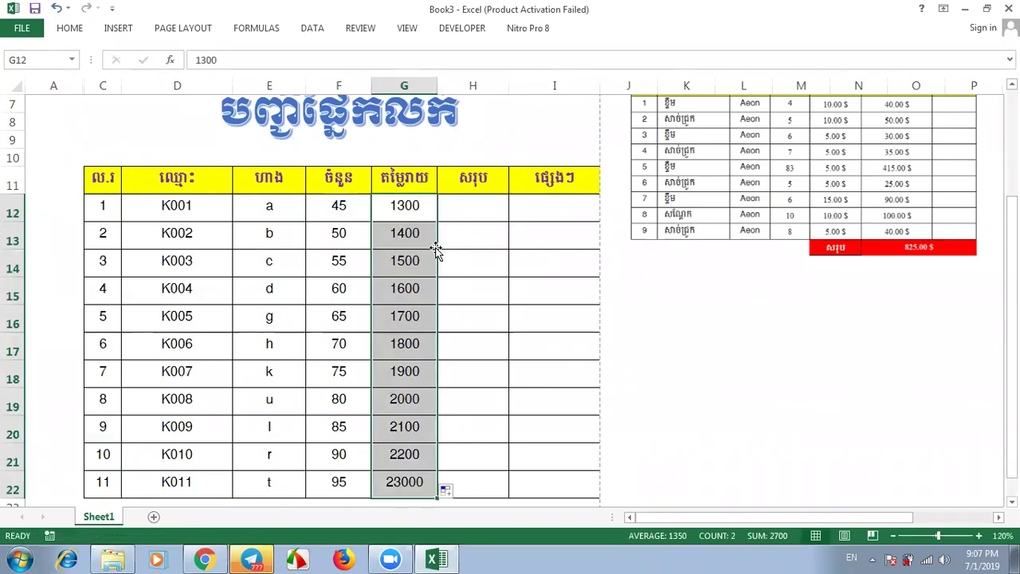
pyautogui.click(481, 239)
pyautogui.moveTo(405, 204)
pyautogui.mouseDown()
pyautogui.moveTo(417, 234)
pyautogui.moveTo(422, 495)
pyautogui.mouseUp()
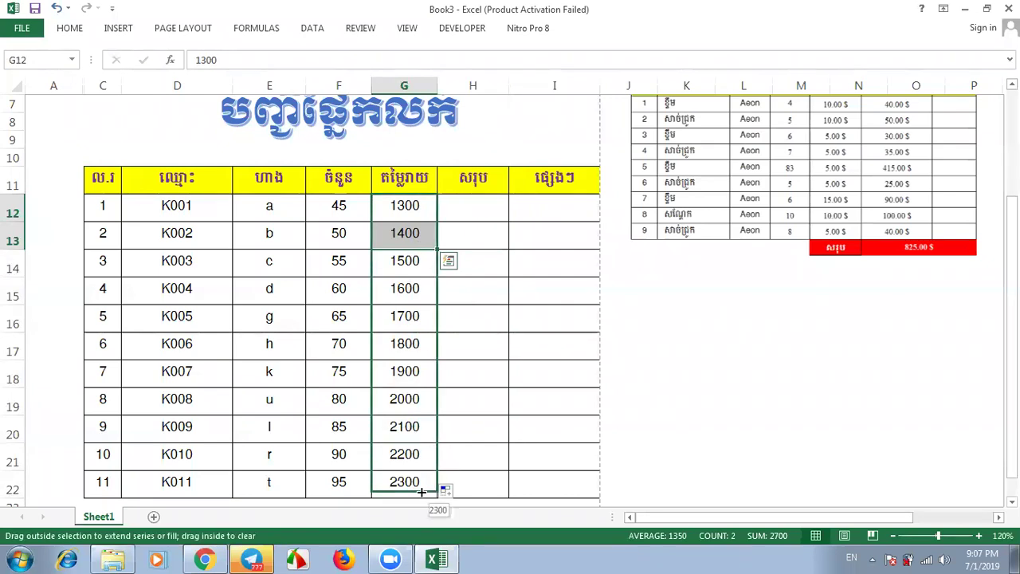
pyautogui.click(469, 213)
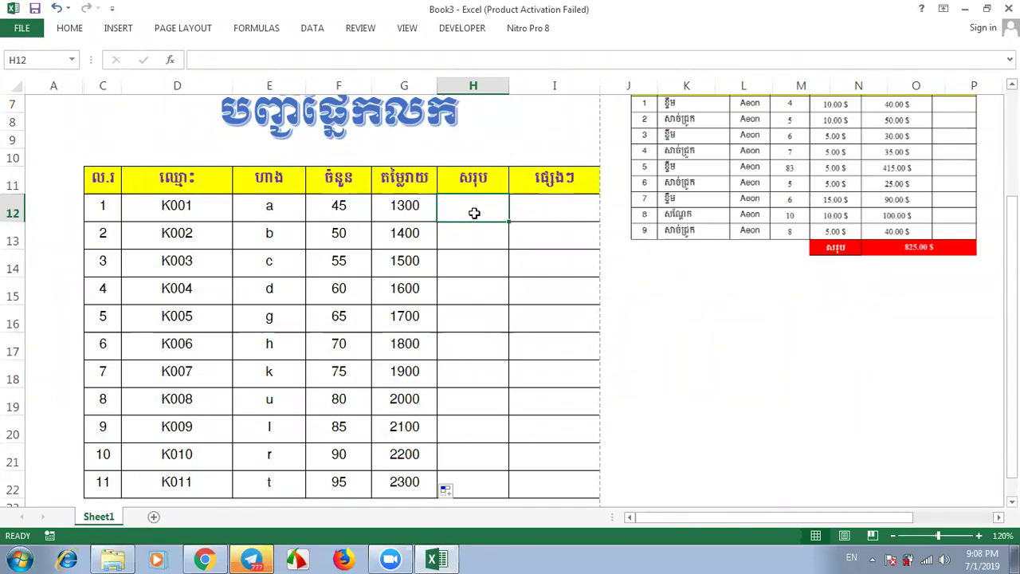
# Step: Enter =F12*G12 in H12 and copy it down to H22
pyautogui.write('=')
pyautogui.click(339, 207)
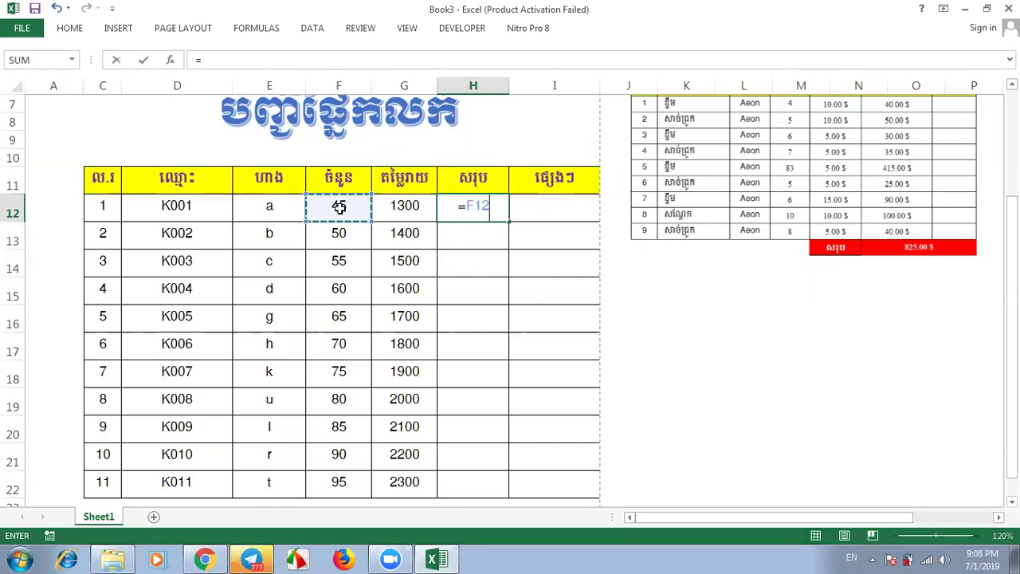
pyautogui.write('*')
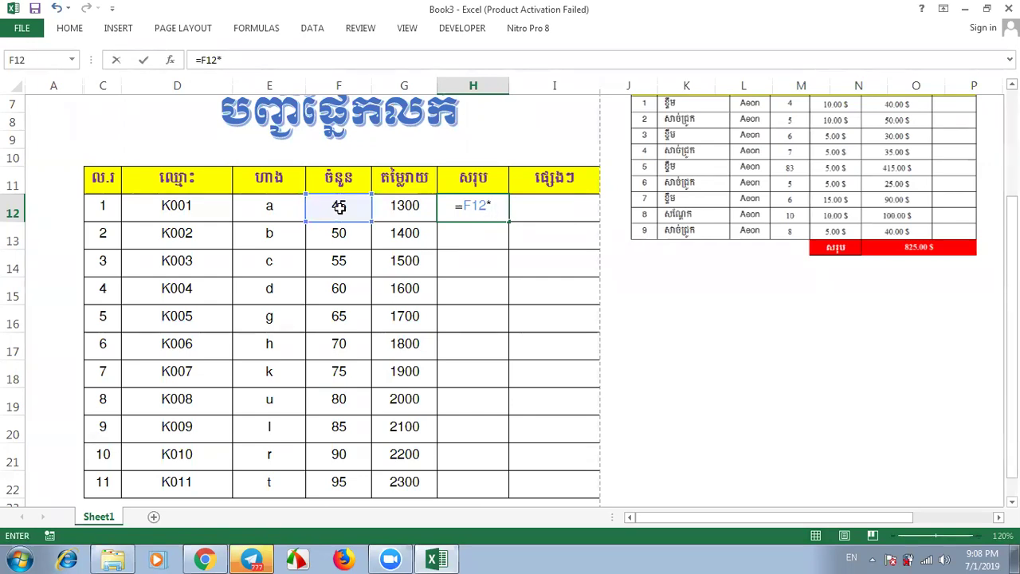
pyautogui.click(406, 206)
pyautogui.press('Return')
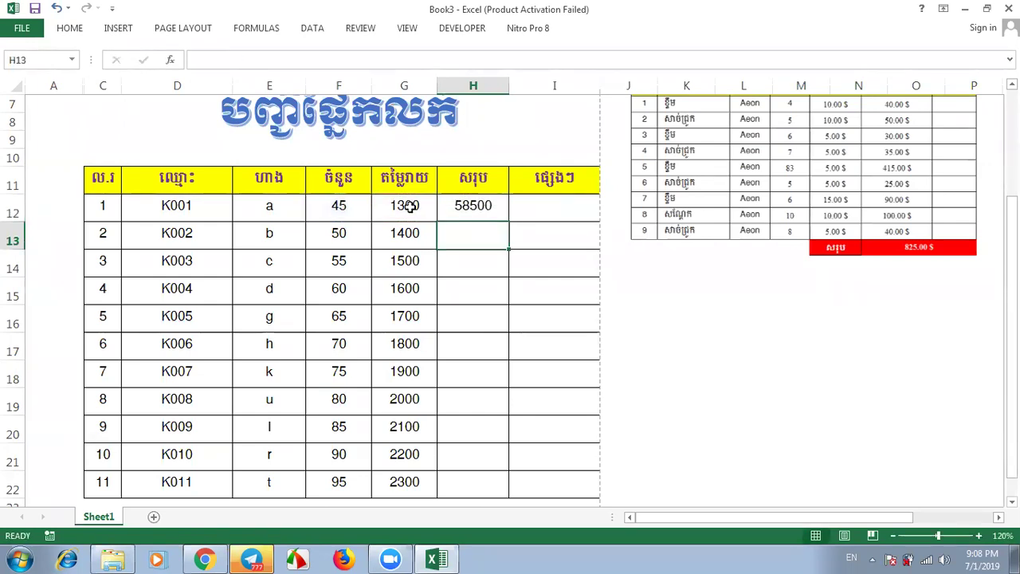
pyautogui.click(488, 206)
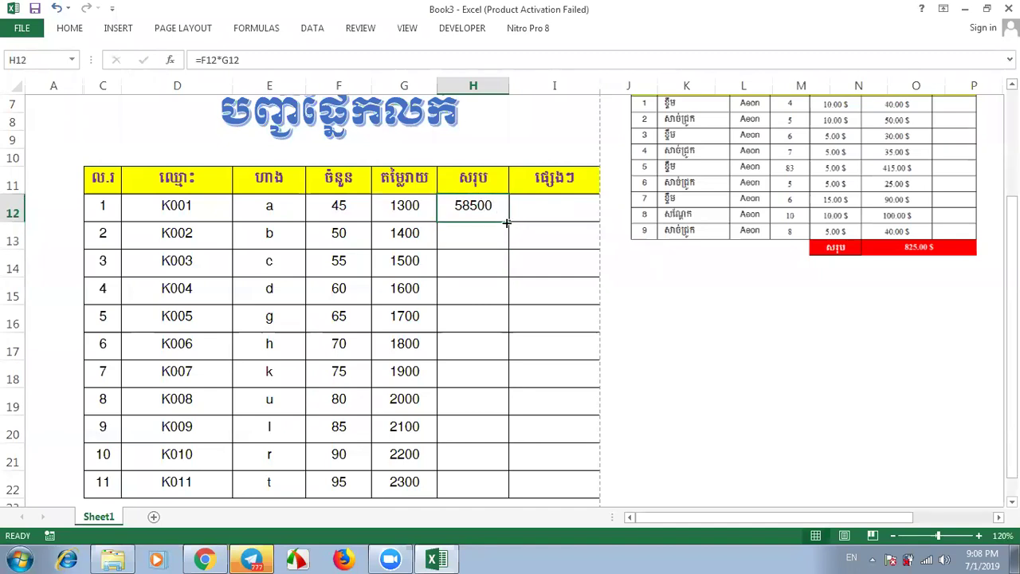
pyautogui.moveTo(491, 433); pyautogui.dragTo(492, 487)
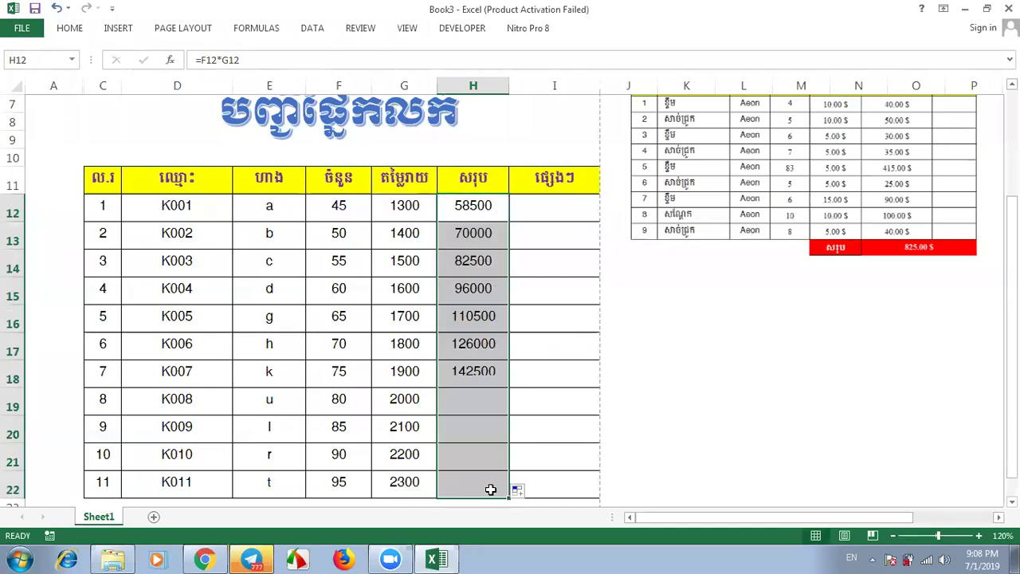
pyautogui.click(548, 207)
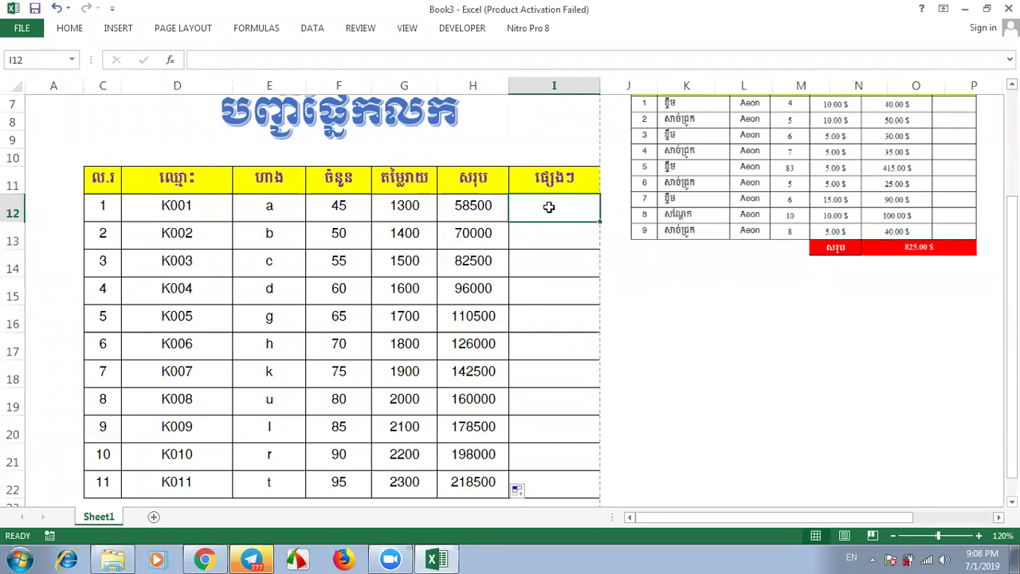
# Step: Check the total formulas, then select the price and total columns G12:H22
pyautogui.click(465, 209)
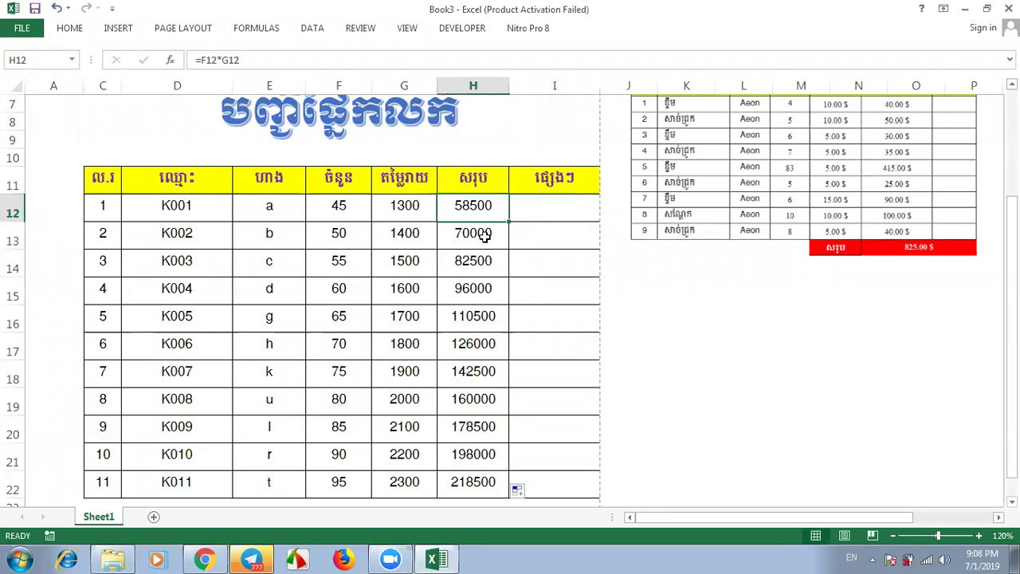
pyautogui.click(482, 235)
pyautogui.click(549, 206)
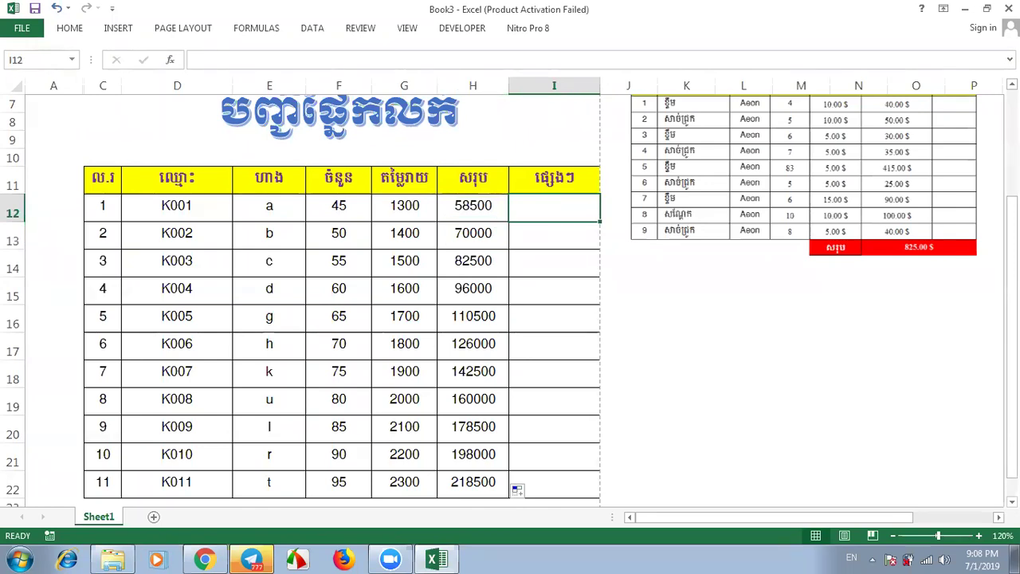
pyautogui.scroll(1, 843, 172)
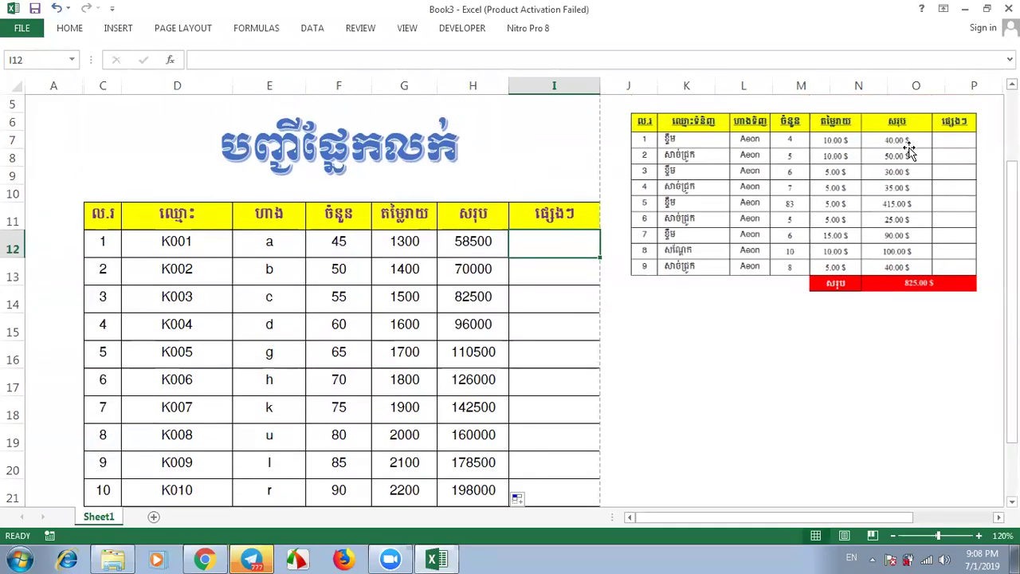
pyautogui.click(476, 241)
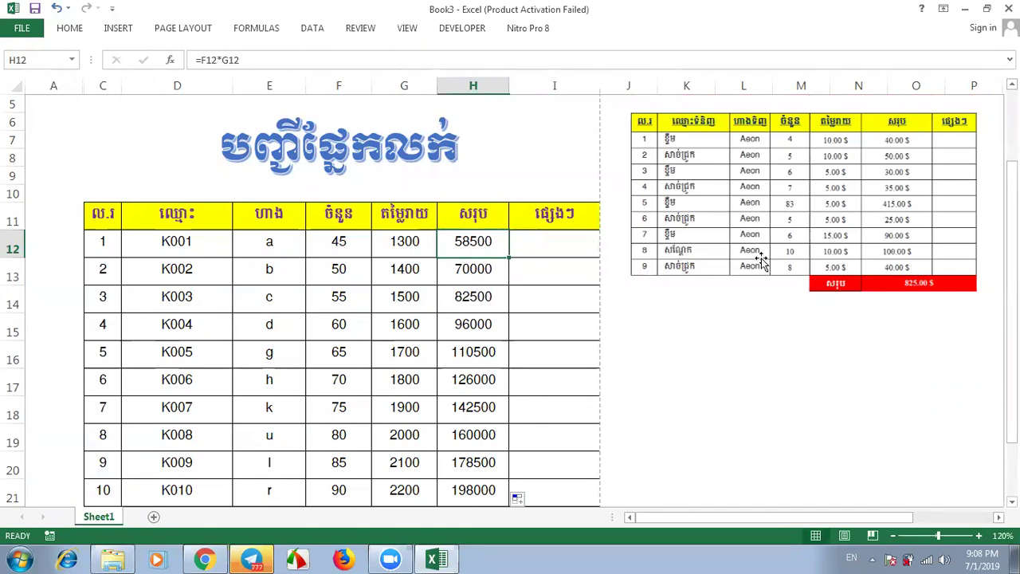
pyautogui.moveTo(1010, 243); pyautogui.dragTo(1011, 244)
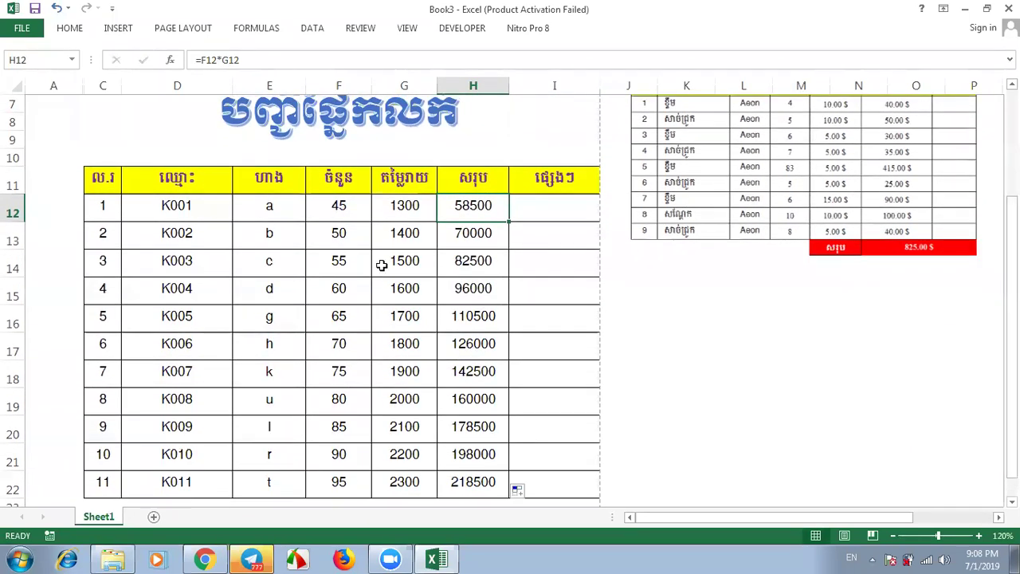
pyautogui.moveTo(389, 205); pyautogui.dragTo(456, 486)
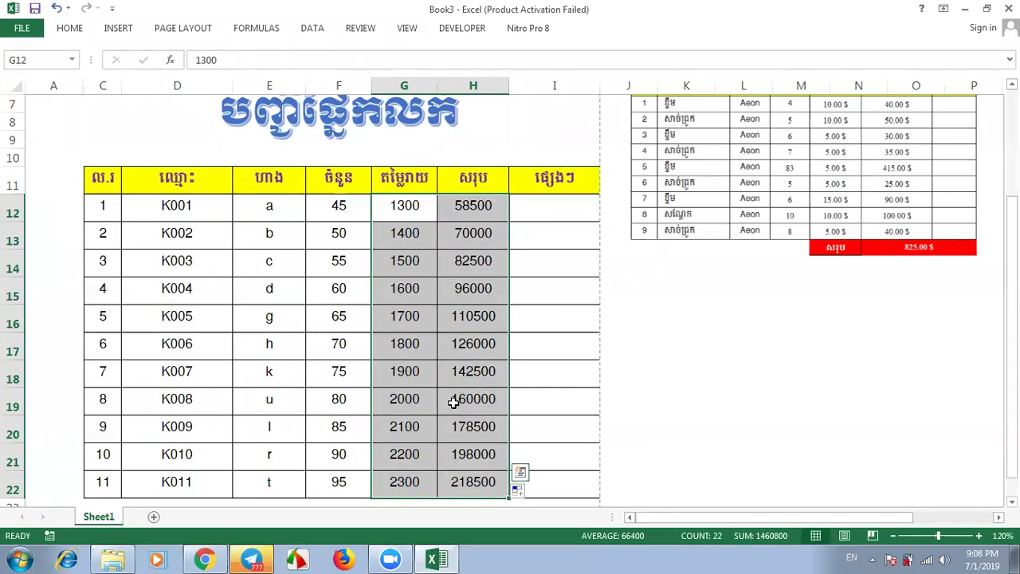
# Step: Apply the custom number format 0.00 $ to the price and total cells G12:H22
pyautogui.rightClick(466, 344)
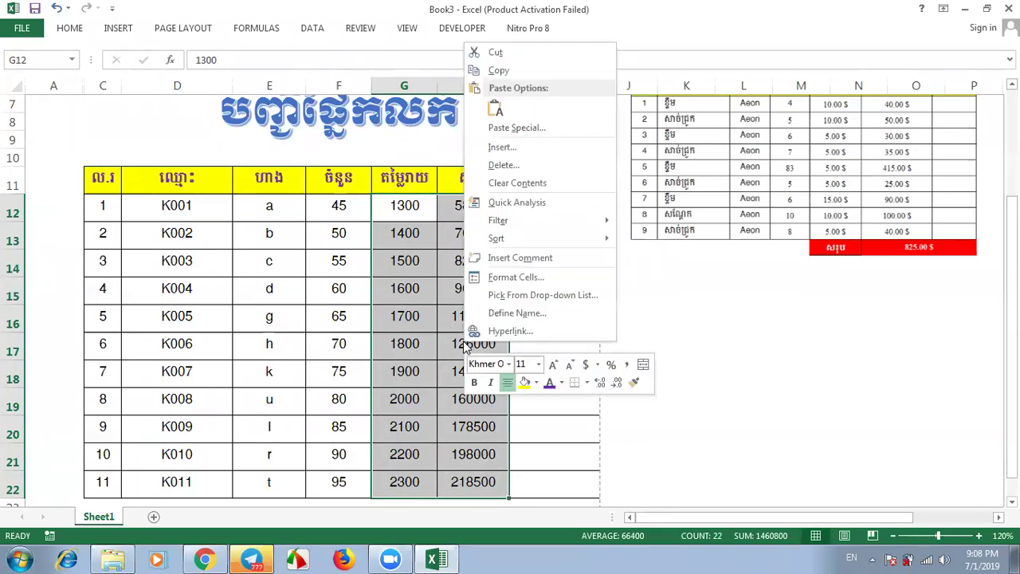
pyautogui.click(514, 285)
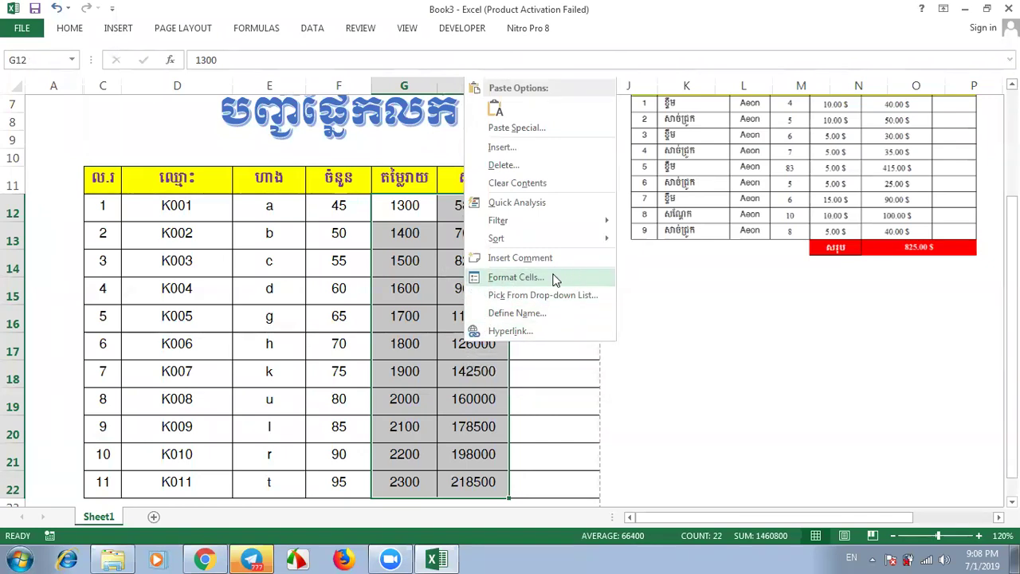
pyautogui.click(343, 275)
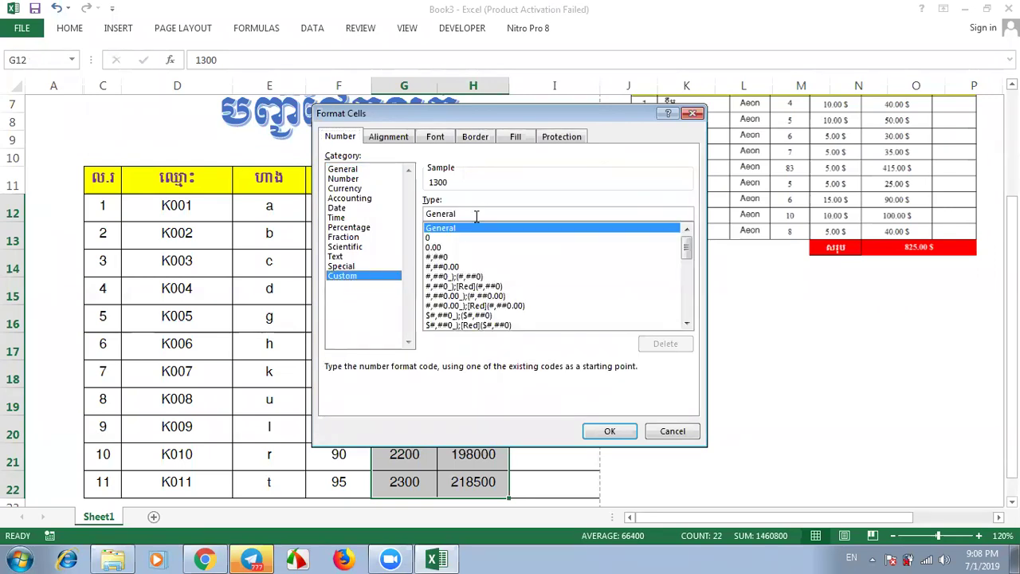
pyautogui.moveTo(470, 214); pyautogui.dragTo(423, 213)
pyautogui.press('BackSpace')
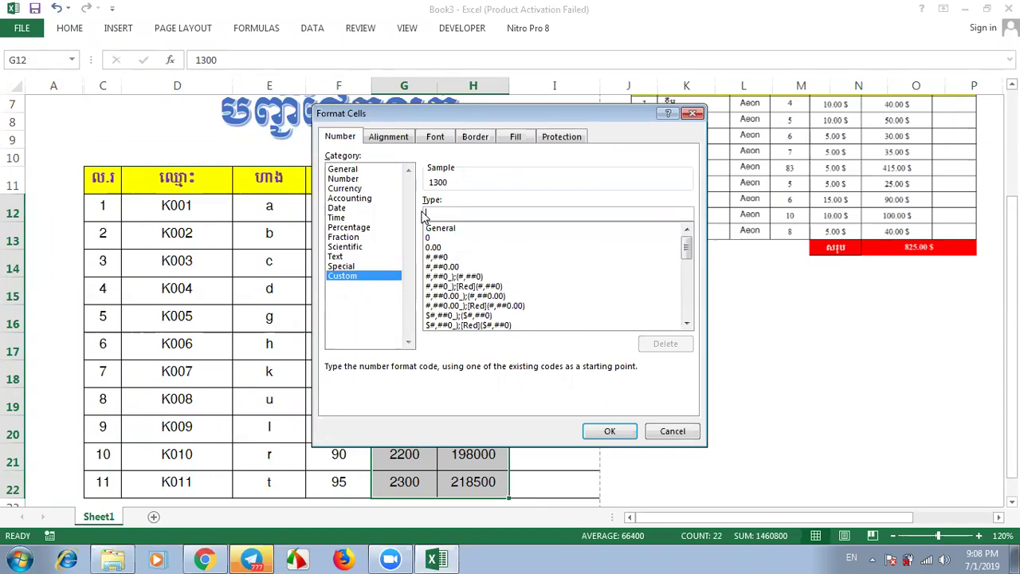
pyautogui.write('0.00 $')
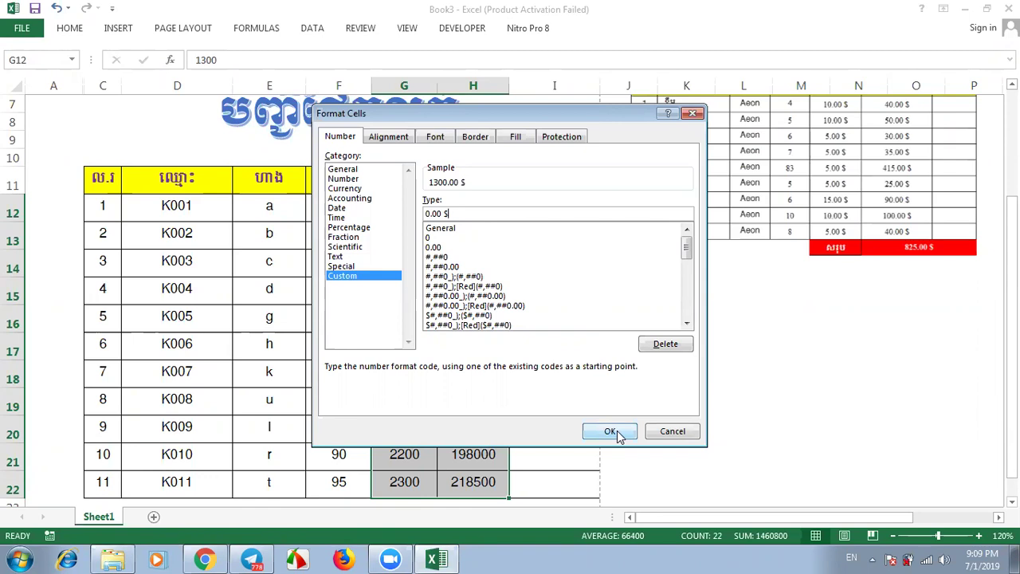
pyautogui.click(611, 431)
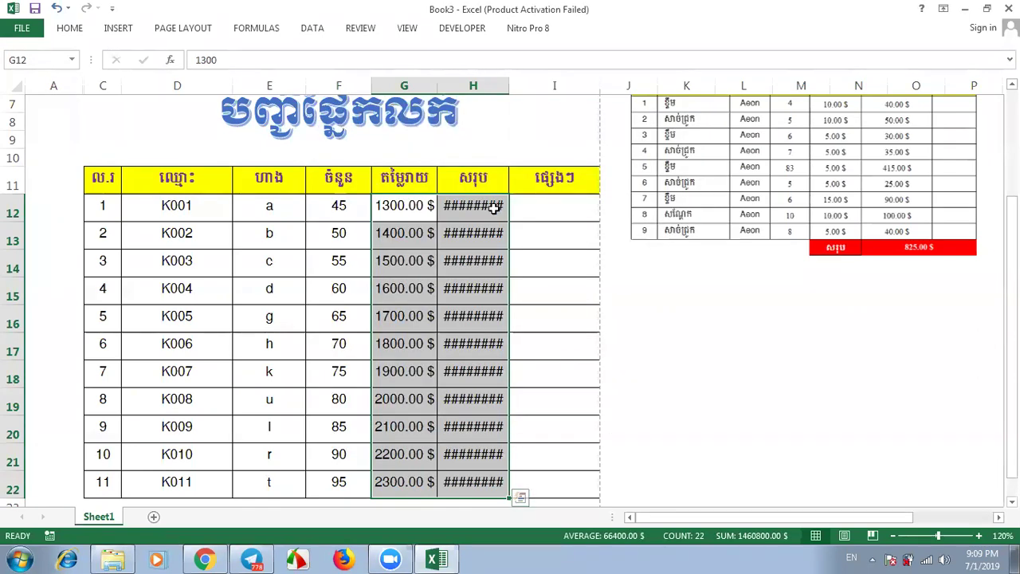
pyautogui.click(671, 408)
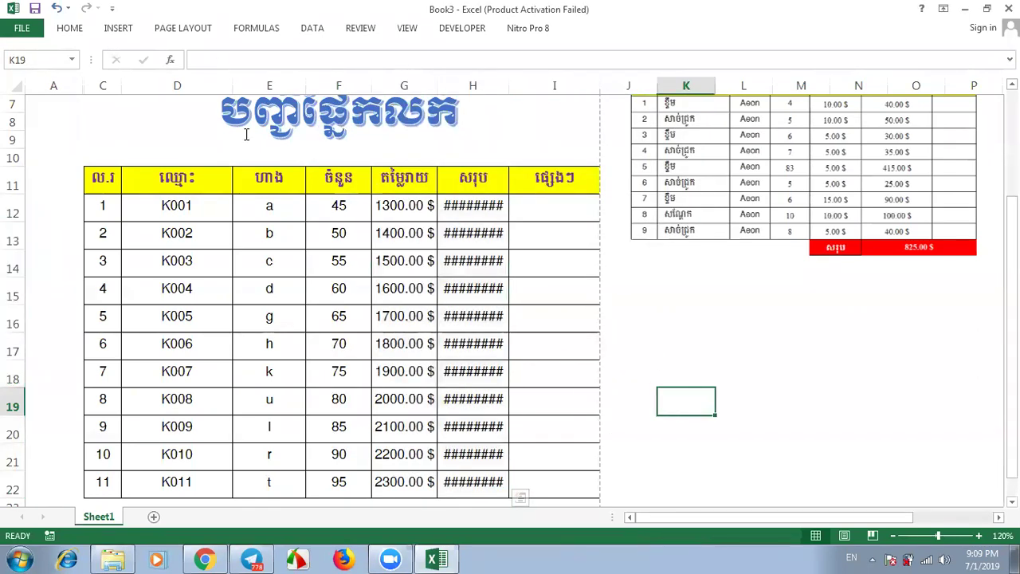
# Step: Widen the total column so its values display, and narrow column A
pyautogui.moveTo(509, 88); pyautogui.dragTo(526, 90)
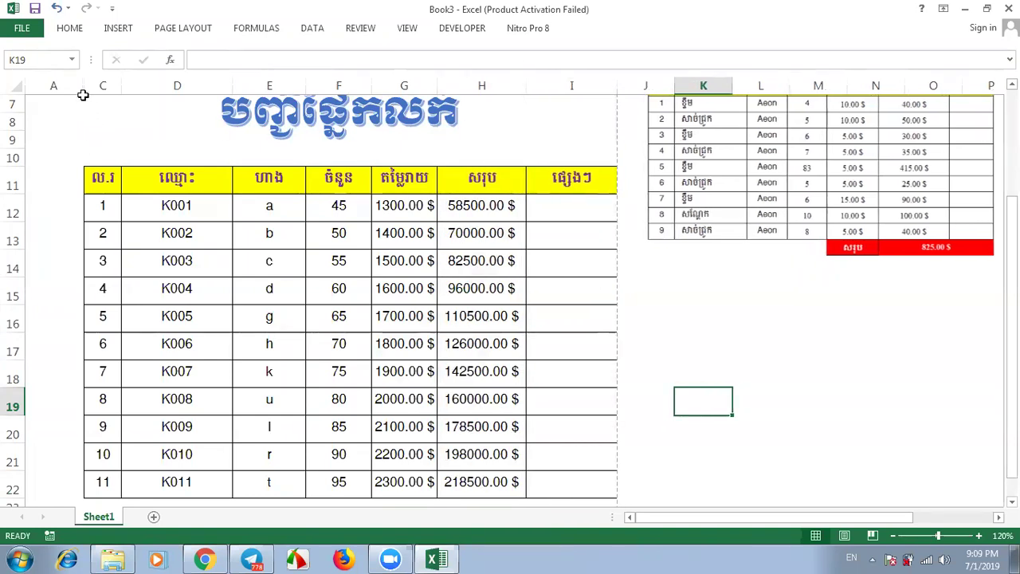
pyautogui.moveTo(83, 86); pyautogui.dragTo(55, 86)
pyautogui.moveTo(499, 88); pyautogui.dragTo(508, 88)
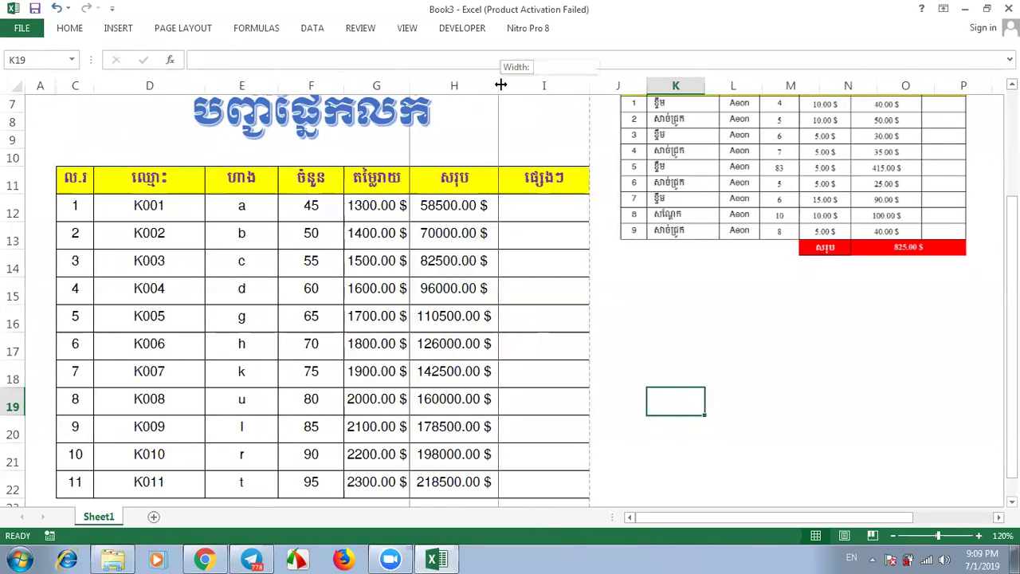
# Step: Scroll down to row 22 and select the empty cell below the totals
pyautogui.click(811, 380)
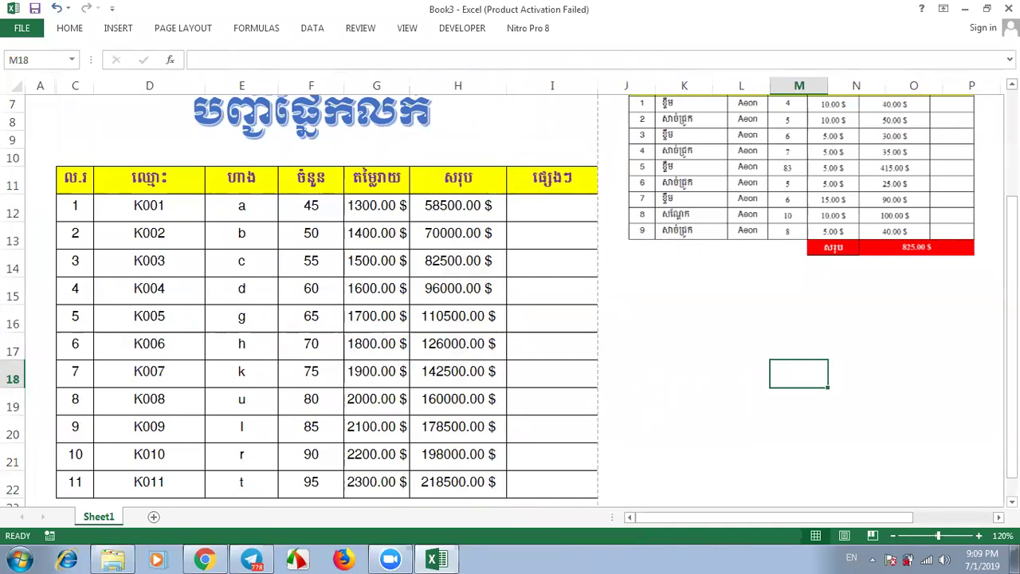
pyautogui.moveTo(1011, 247)
pyautogui.mouseDown()
pyautogui.moveTo(1012, 344)
pyautogui.moveTo(1012, 263)
pyautogui.mouseUp()
pyautogui.click(491, 491)
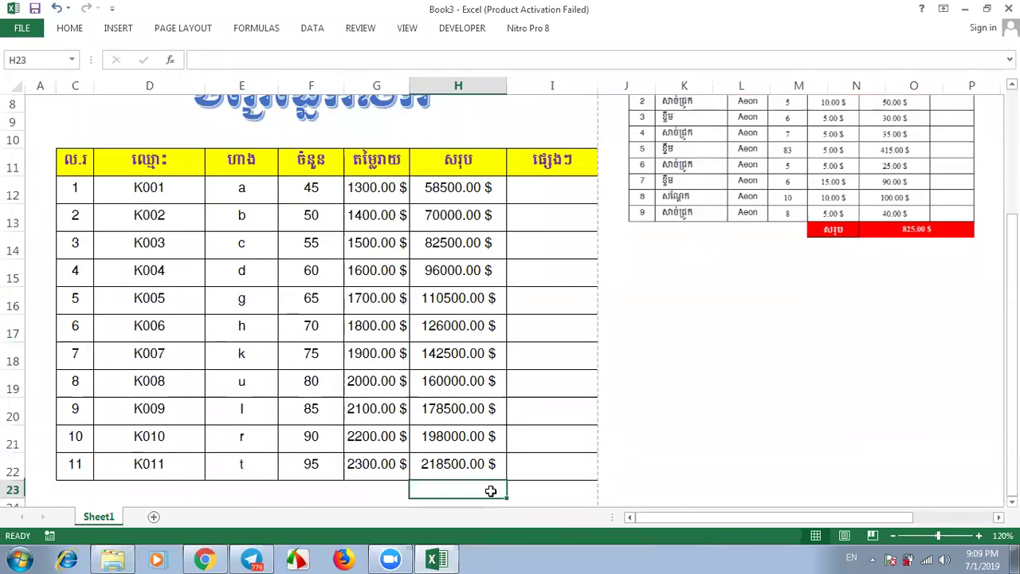
pyautogui.scroll(-1, 490, 490)
pyautogui.click(491, 491)
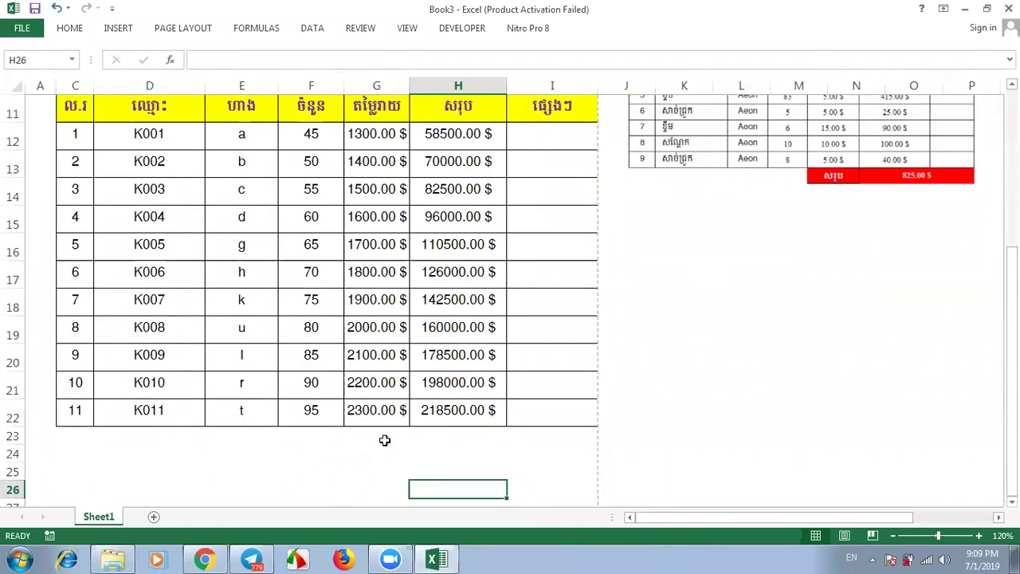
# Step: Undo the accidental cell move and clear the cells below the table
pyautogui.moveTo(355, 439); pyautogui.dragTo(527, 438)
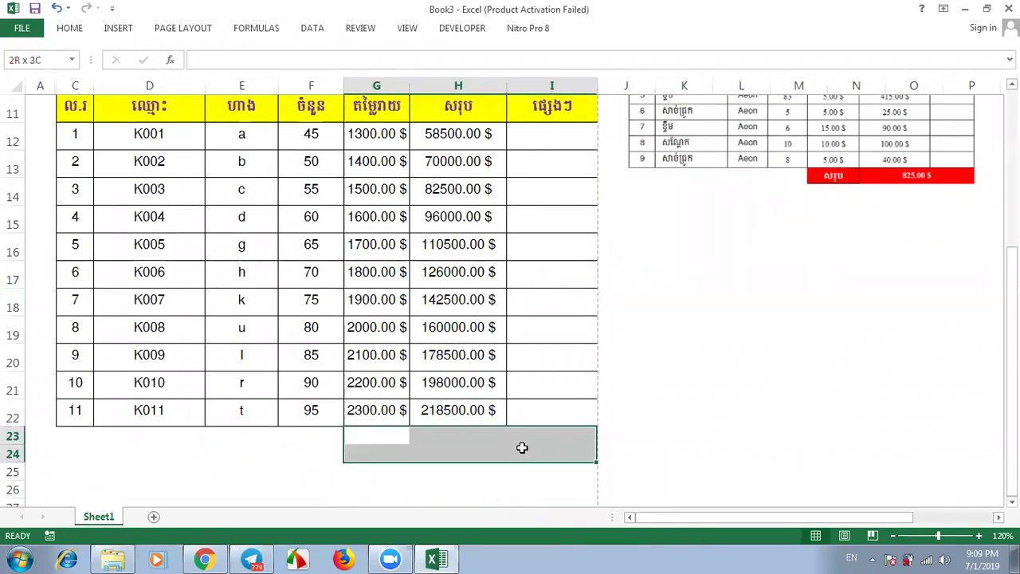
pyautogui.moveTo(382, 410)
pyautogui.mouseDown()
pyautogui.moveTo(558, 416)
pyautogui.moveTo(599, 446)
pyautogui.mouseUp()
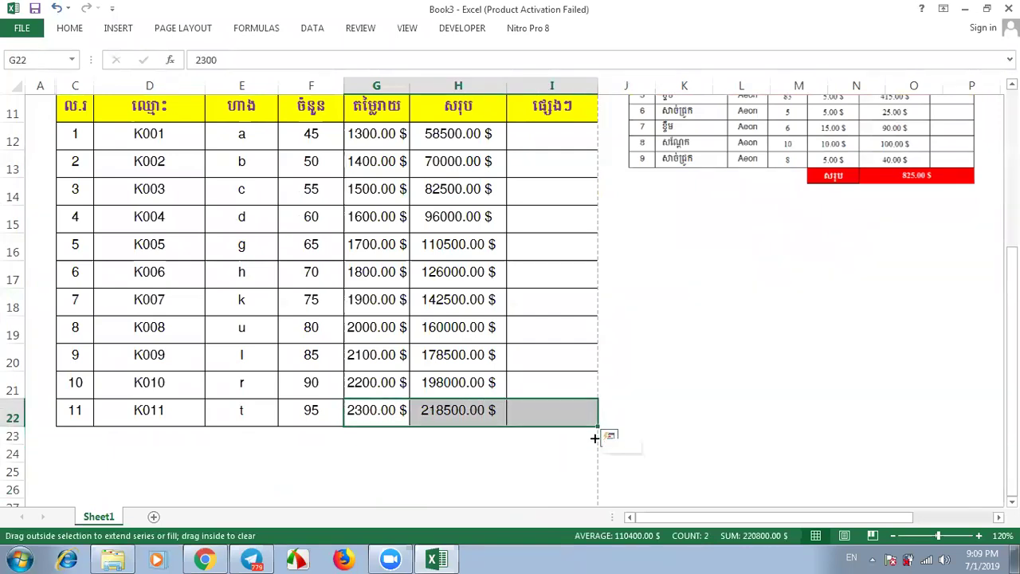
pyautogui.moveTo(368, 443)
pyautogui.mouseDown()
pyautogui.moveTo(520, 439)
pyautogui.moveTo(368, 437)
pyautogui.mouseUp()
pyautogui.hotkey('ctrl', 'z')
pyautogui.click(367, 438)
pyautogui.press('Delete')
# Step: Type the label សរុប in G23 and enter =SUM(H12:H22) in H23
pyautogui.click(368, 438)
pyautogui.write('សរ')
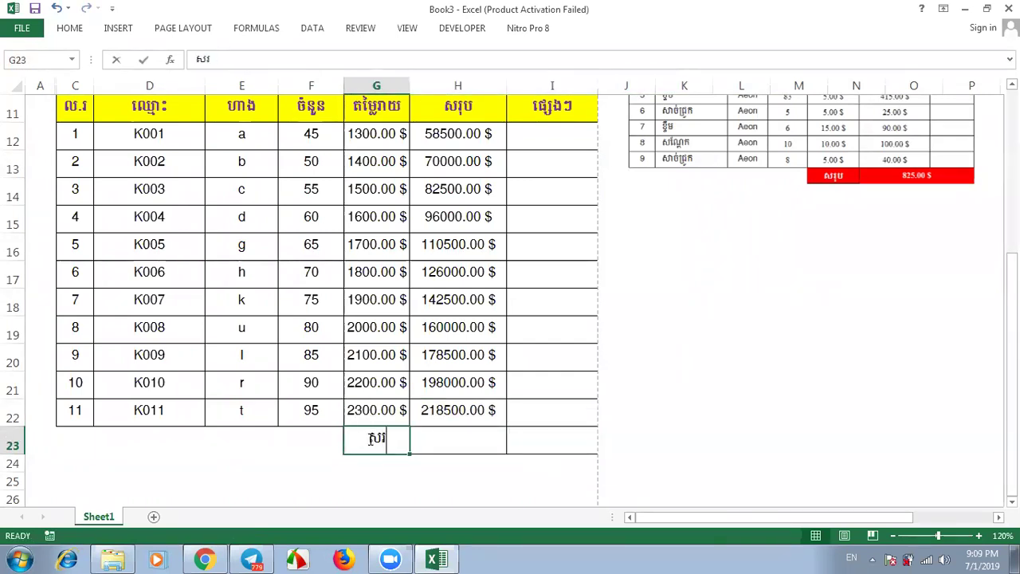
pyautogui.write('ុប')
pyautogui.click(488, 441)
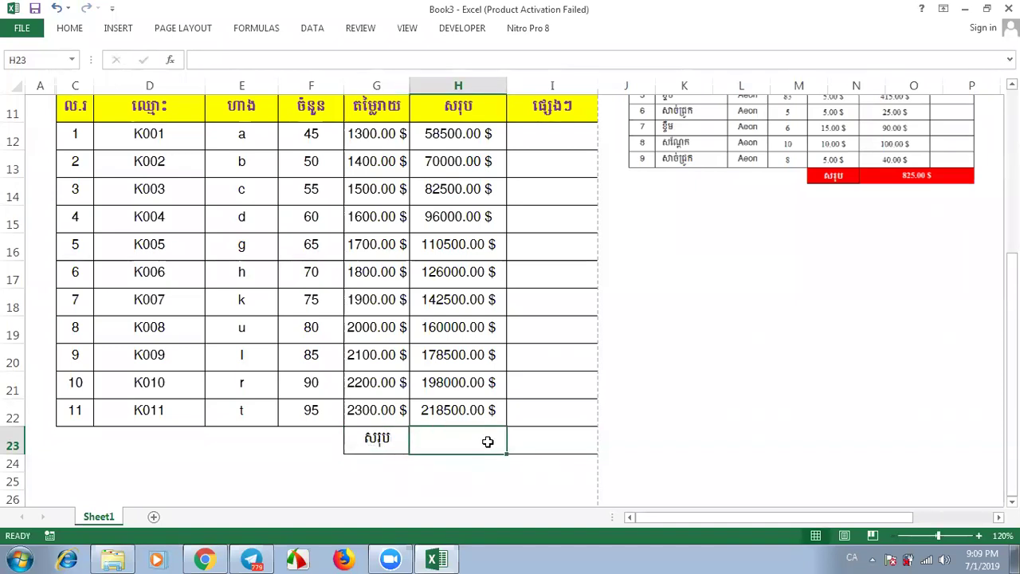
pyautogui.write('=sum')
pyautogui.press('Tab')
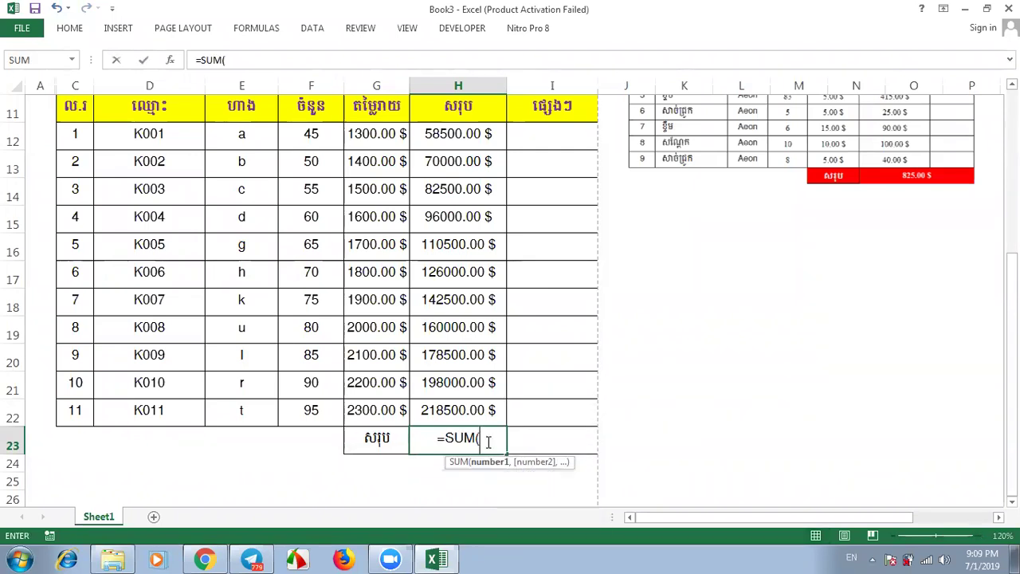
pyautogui.moveTo(1010, 430)
pyautogui.mouseDown()
pyautogui.moveTo(1010, 382)
pyautogui.moveTo(1011, 430)
pyautogui.mouseUp()
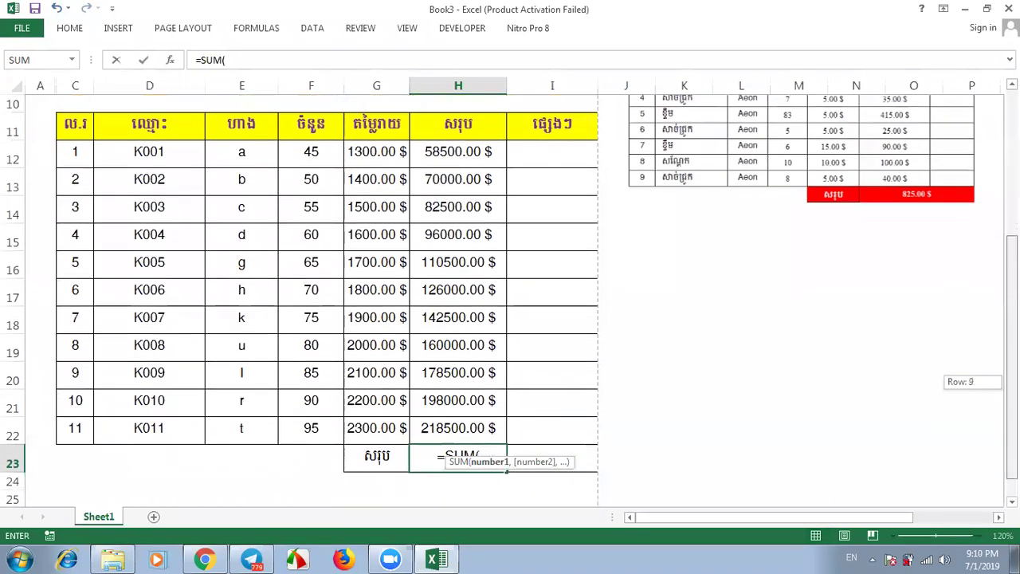
pyautogui.moveTo(476, 135); pyautogui.dragTo(467, 408)
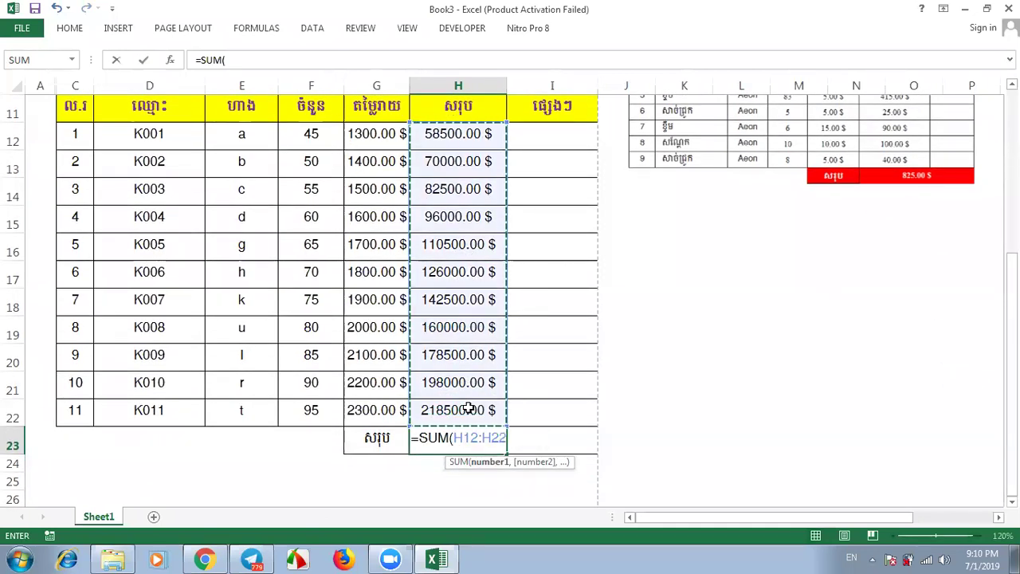
pyautogui.press('Return')
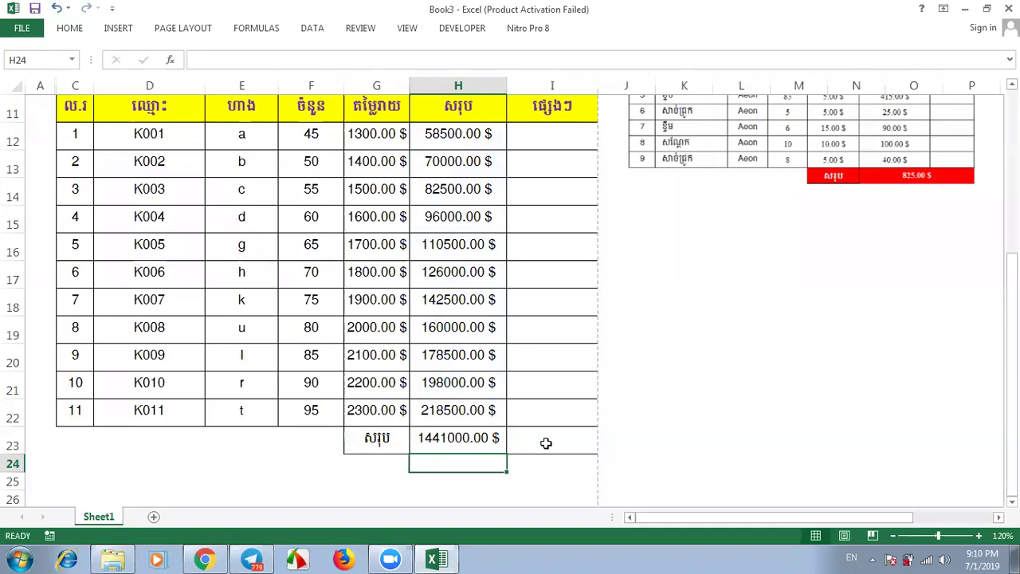
pyautogui.moveTo(547, 439); pyautogui.dragTo(373, 439)
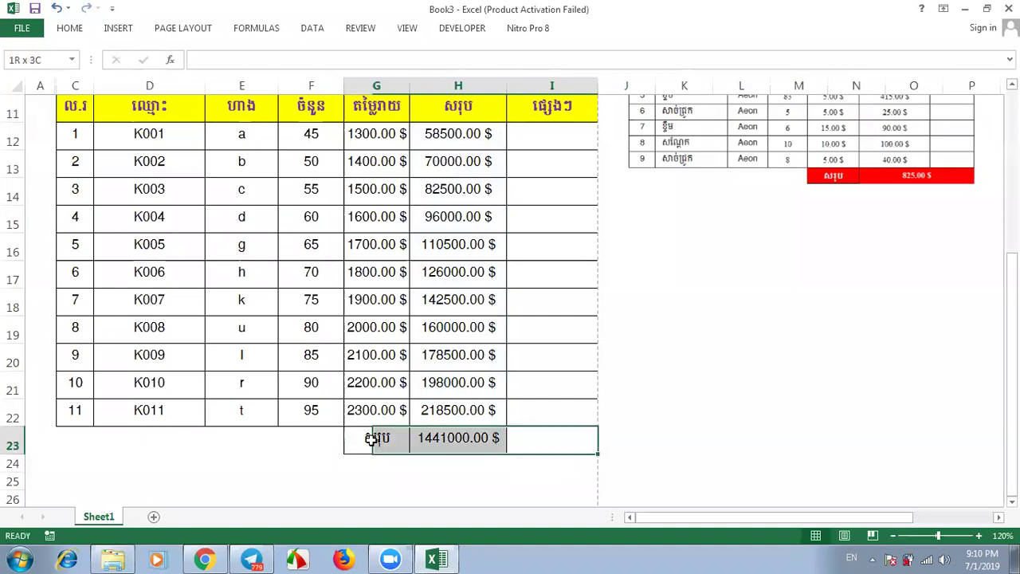
# Step: Give the total row G23:I23 a red fill with white bold text
pyautogui.click(70, 28)
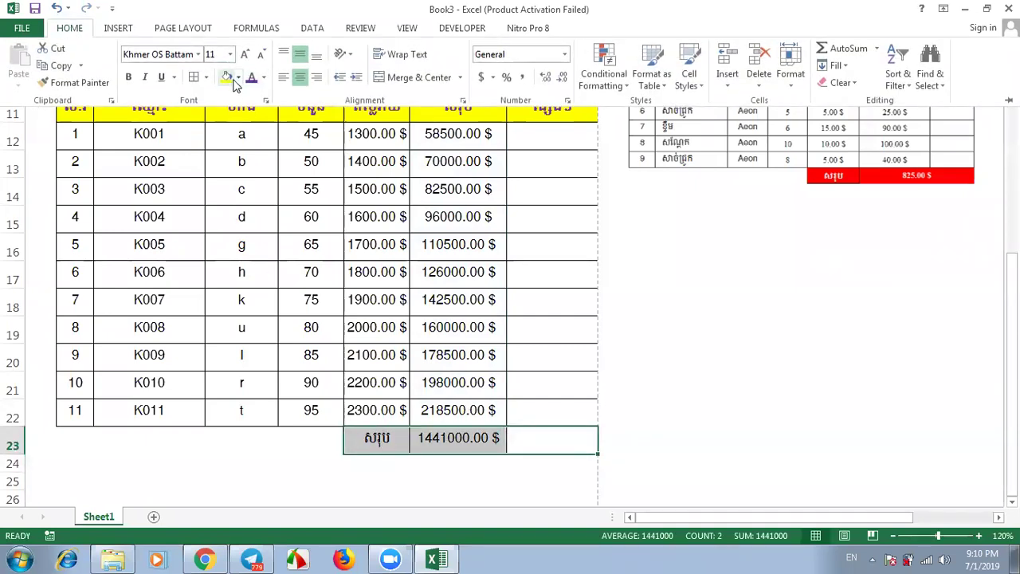
pyautogui.click(237, 76)
pyautogui.click(239, 196)
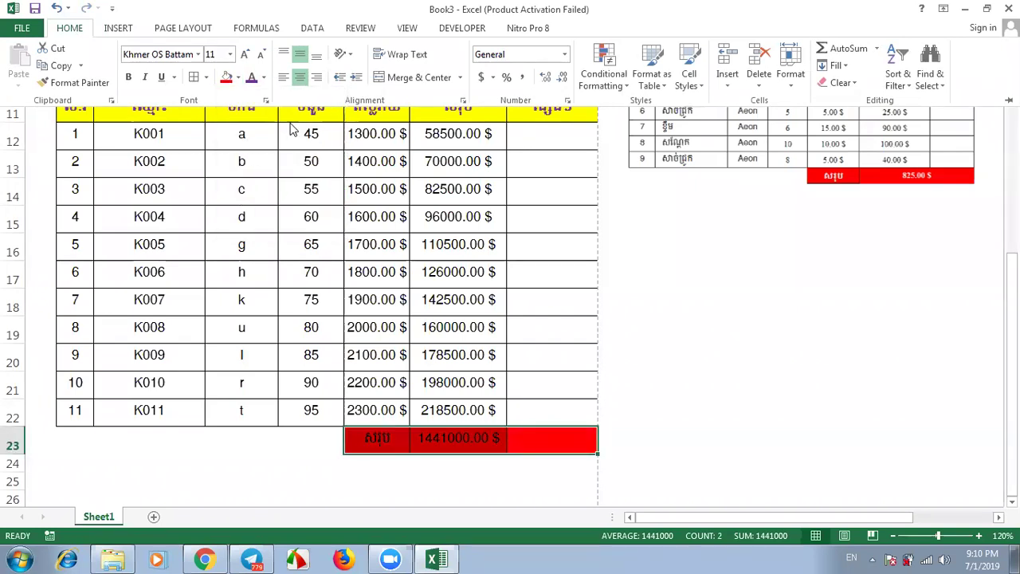
pyautogui.click(264, 76)
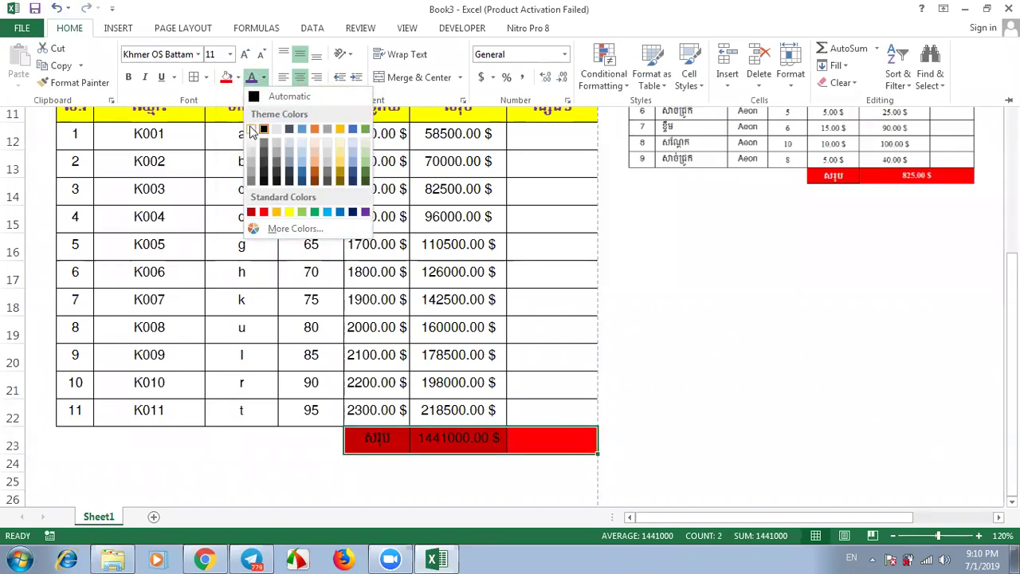
pyautogui.click(251, 128)
pyautogui.click(129, 81)
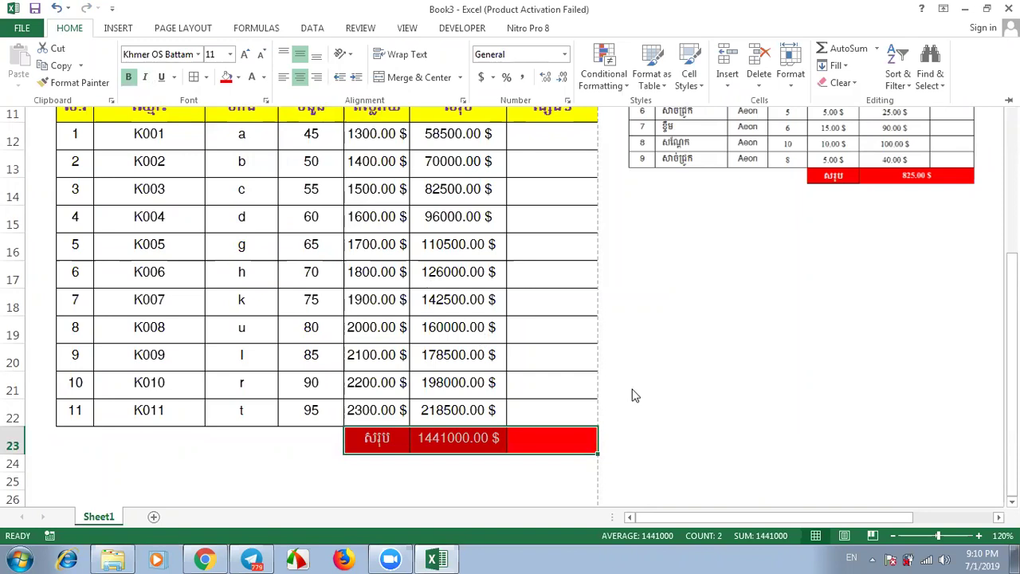
pyautogui.click(299, 77)
pyautogui.click(316, 55)
pyautogui.click(649, 448)
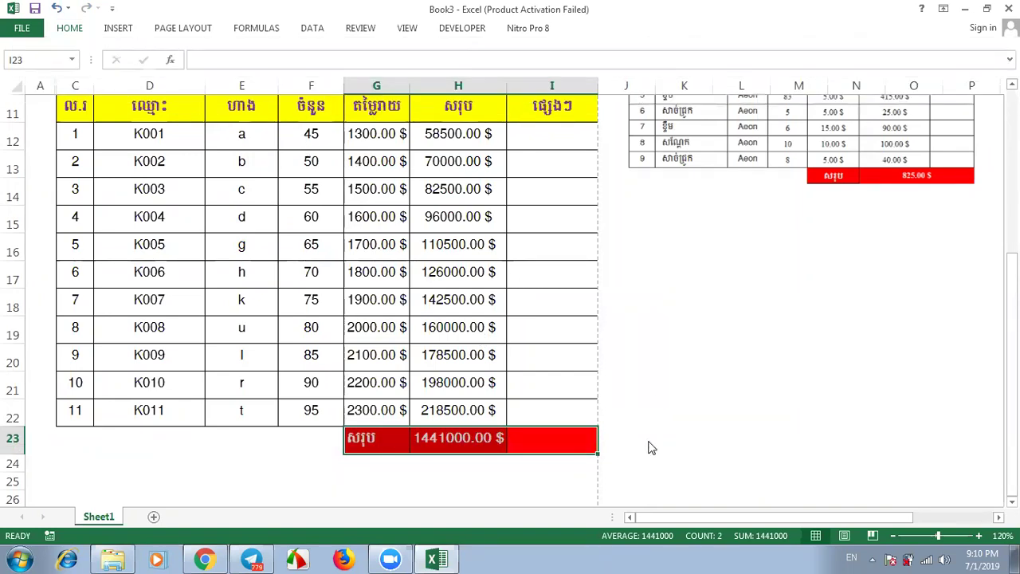
pyautogui.click(743, 438)
pyautogui.moveTo(1011, 366); pyautogui.dragTo(1011, 366)
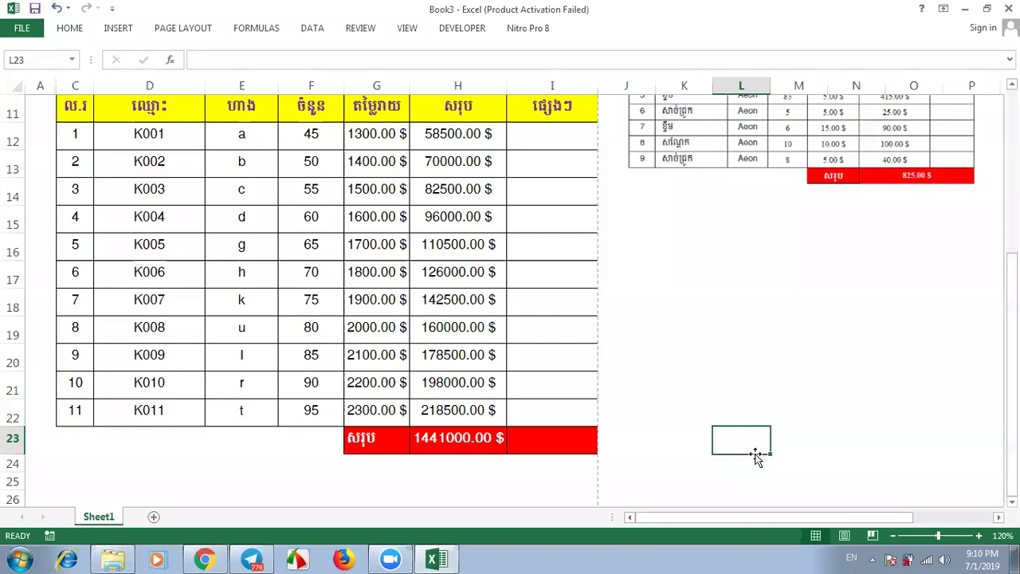
# Step: Merge and center the total amount across H23:I23
pyautogui.moveTo(550, 446); pyautogui.dragTo(468, 438)
pyautogui.rightClick(468, 438)
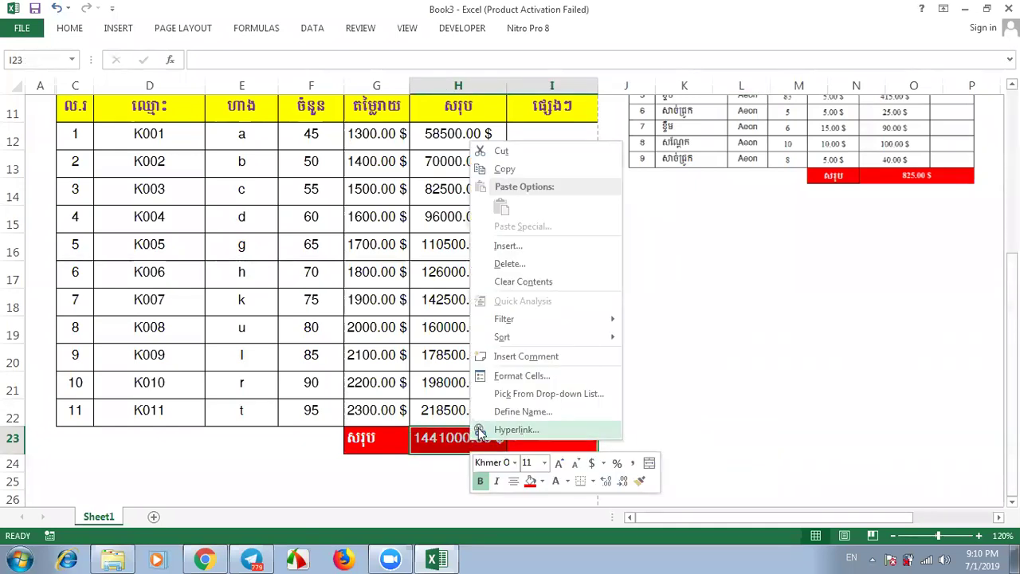
pyautogui.press('Escape')
pyautogui.click(70, 28)
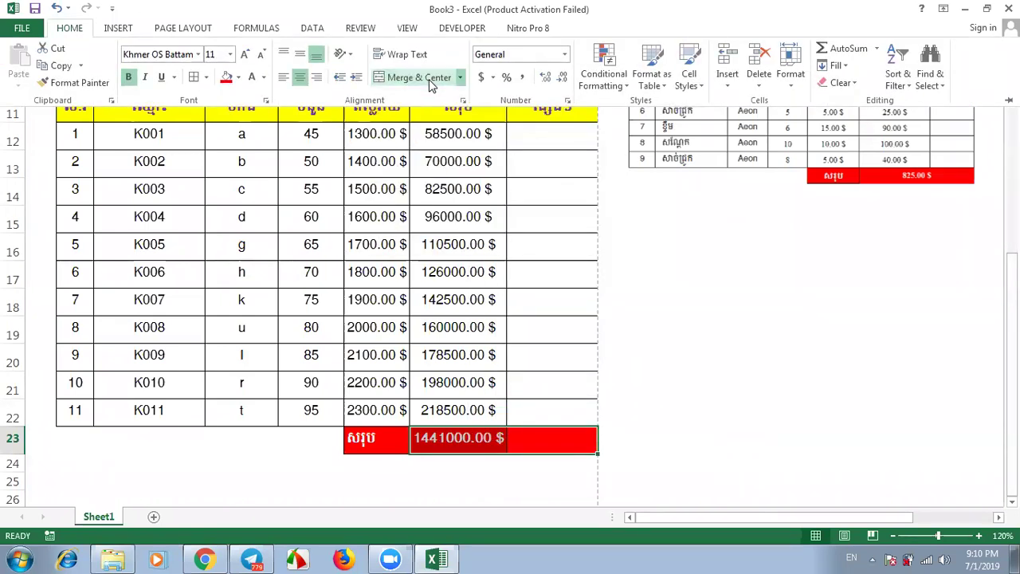
pyautogui.click(430, 85)
pyautogui.click(757, 451)
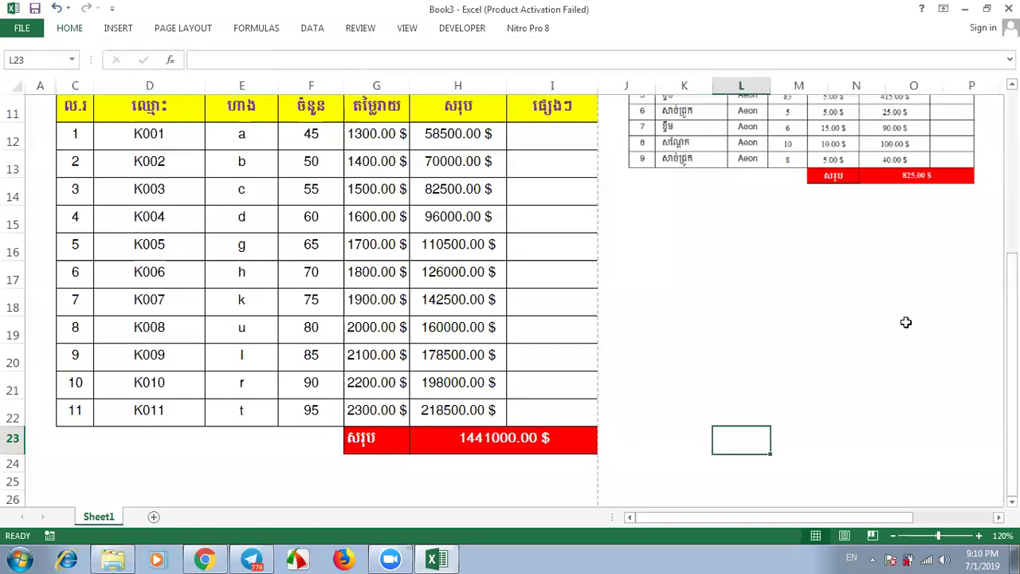
pyautogui.moveTo(1012, 387); pyautogui.dragTo(1012, 387)
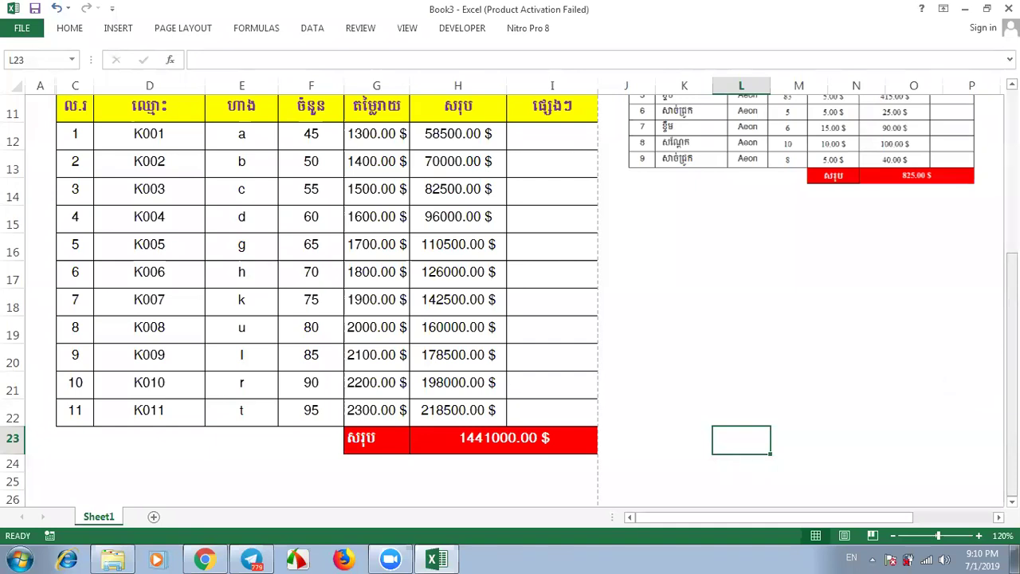
# Step: Center the សរុប label in cell G23
pyautogui.click(368, 443)
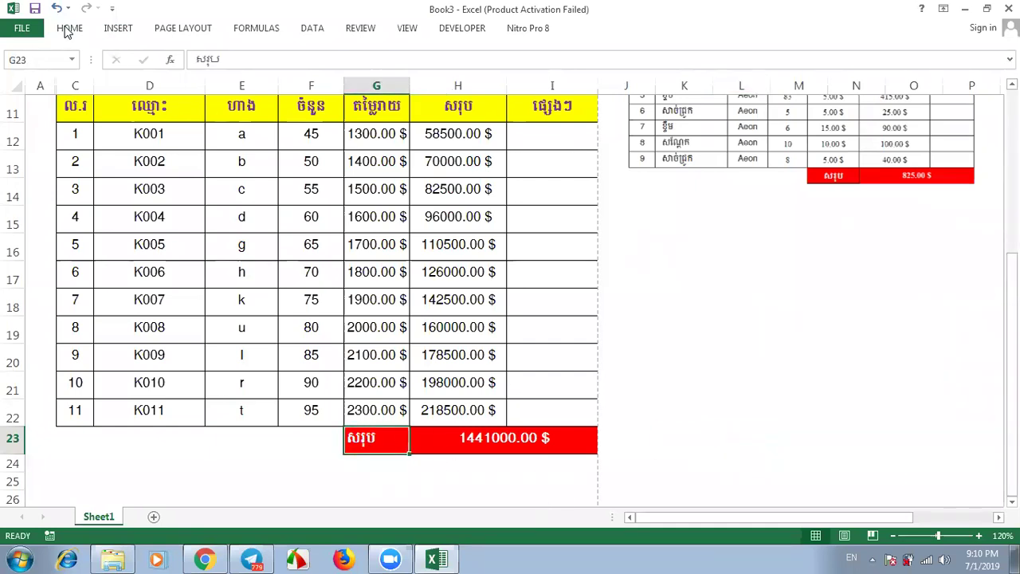
pyautogui.click(68, 30)
pyautogui.click(299, 76)
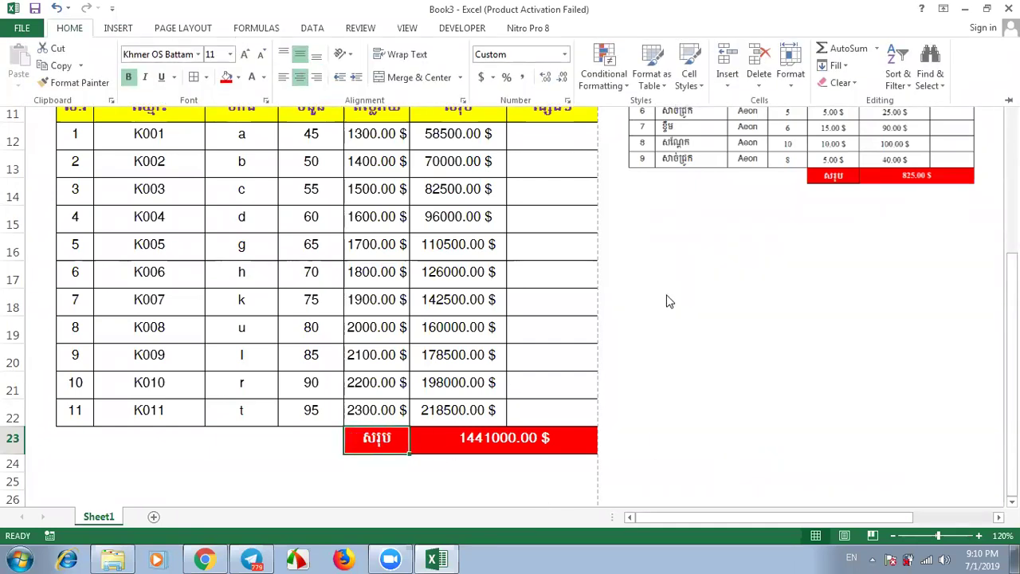
pyautogui.click(755, 389)
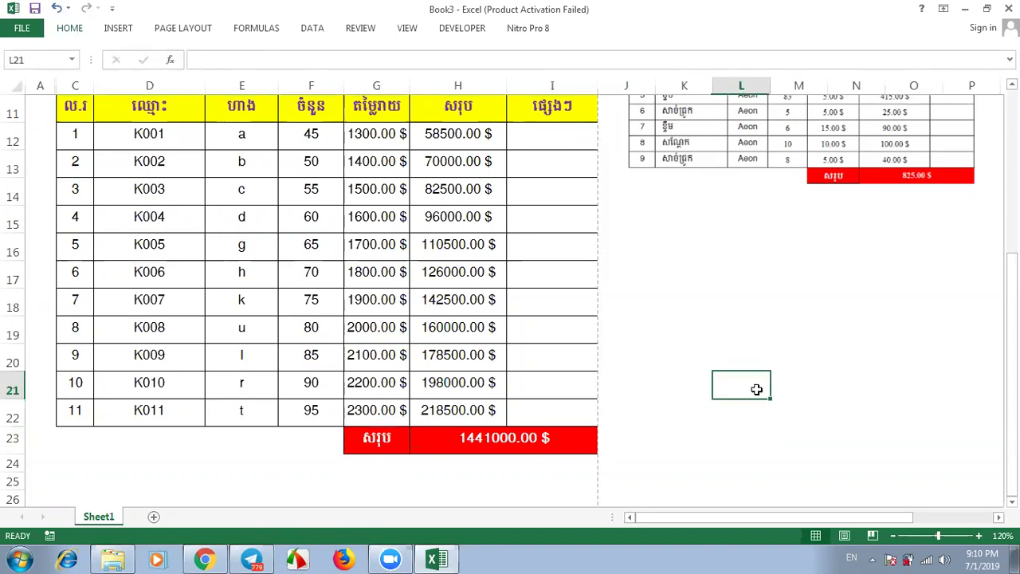
# Step: Start a SUM formula in the merged red total cell H23
pyautogui.click(528, 441)
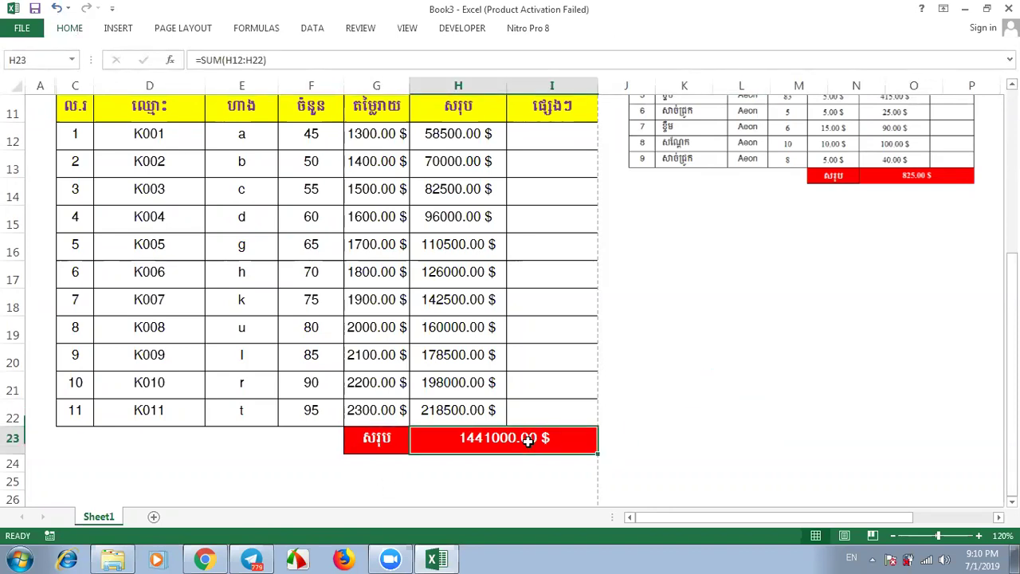
pyautogui.write('=su')
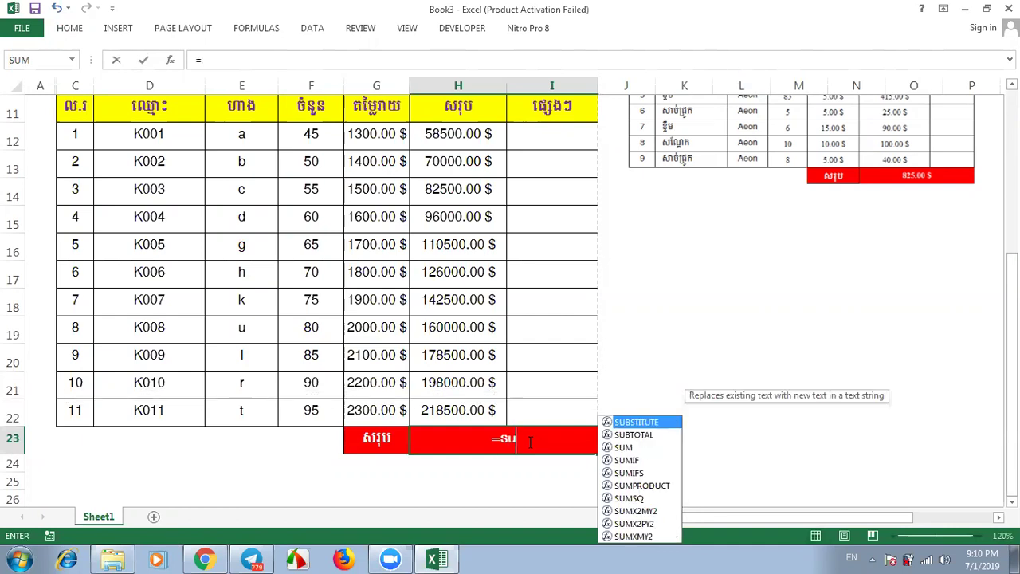
pyautogui.write('m')
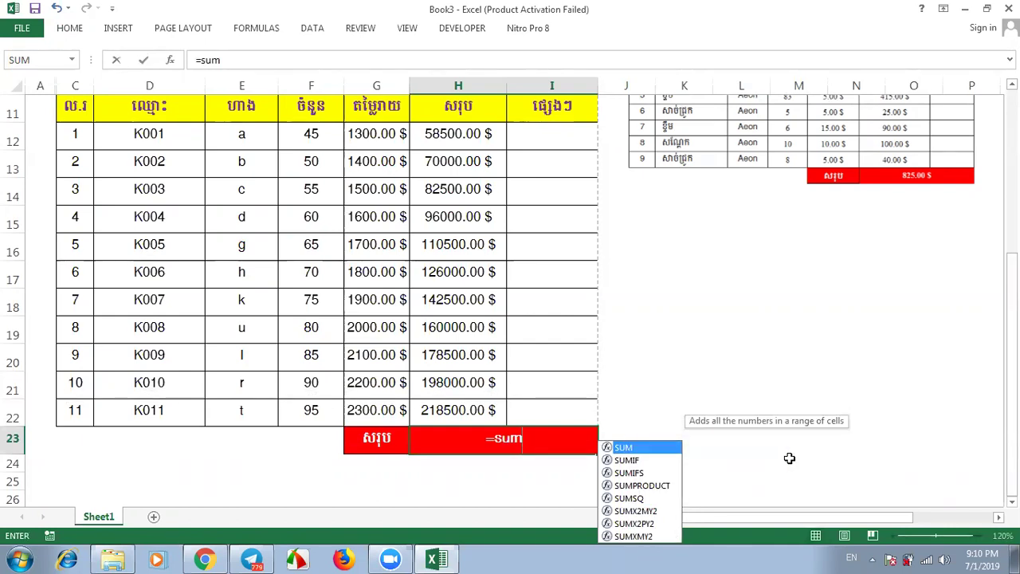
pyautogui.press('Tab')
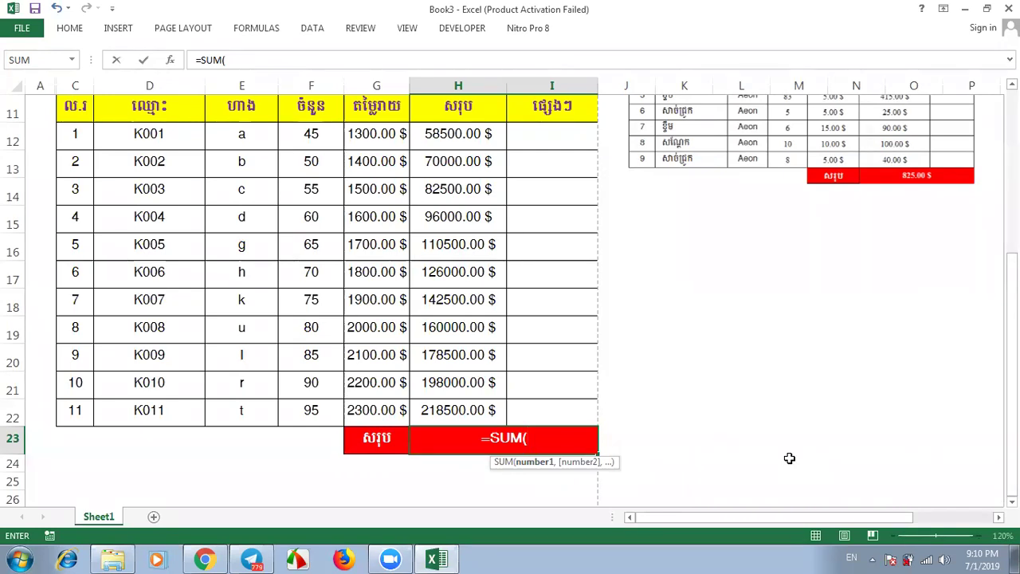
pyautogui.press('BackSpace')
pyautogui.press('Tab')
pyautogui.press('BackSpace')
pyautogui.press('Tab')
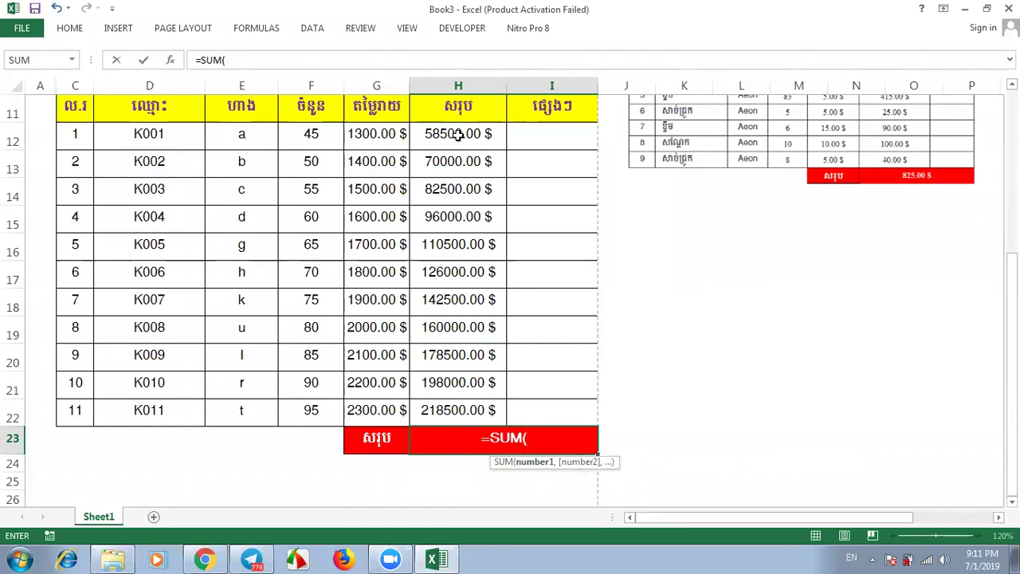
# Step: Sum the range H12:H22 and commit it, giving 1441000.00 $ in H23
pyautogui.moveTo(455, 134); pyautogui.dragTo(470, 410)
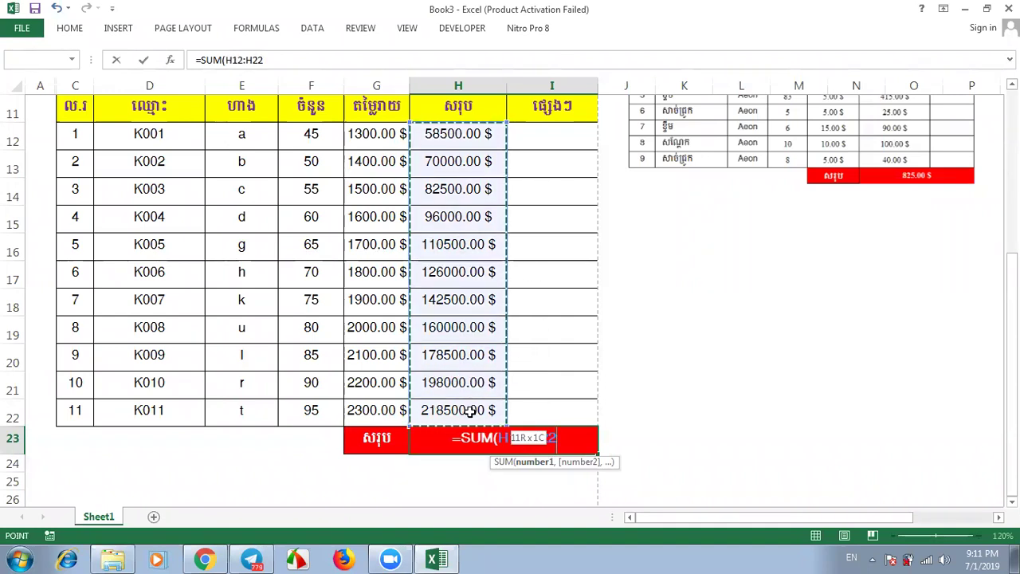
pyautogui.moveTo(470, 410); pyautogui.dragTo(470, 410)
pyautogui.write(')')
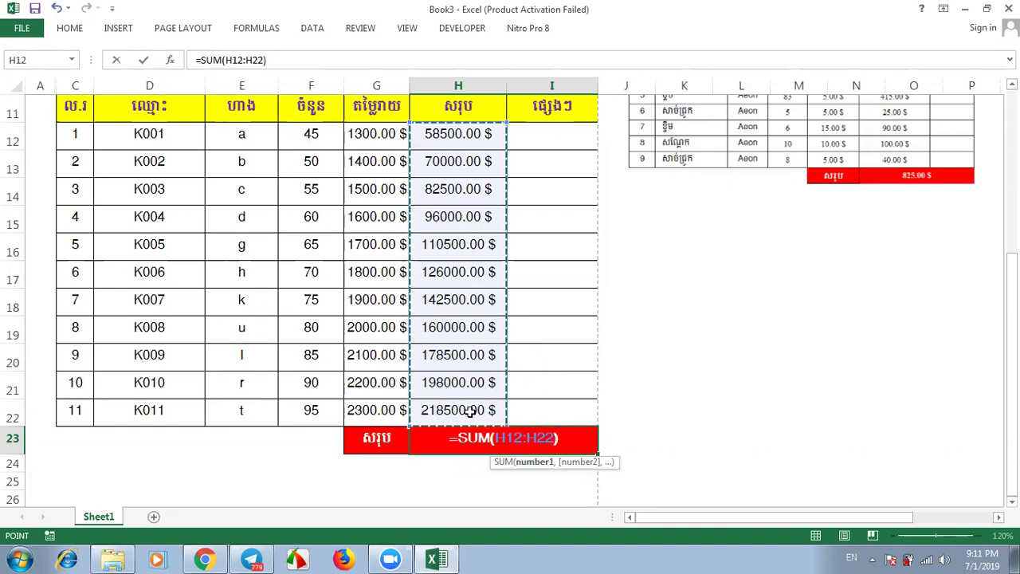
pyautogui.press('BackSpace')
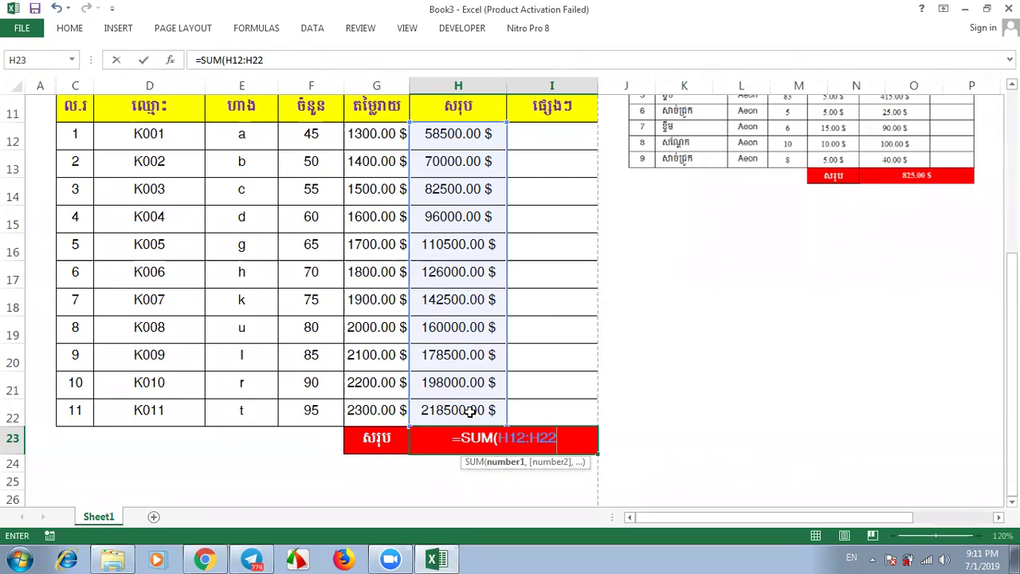
pyautogui.press('Return')
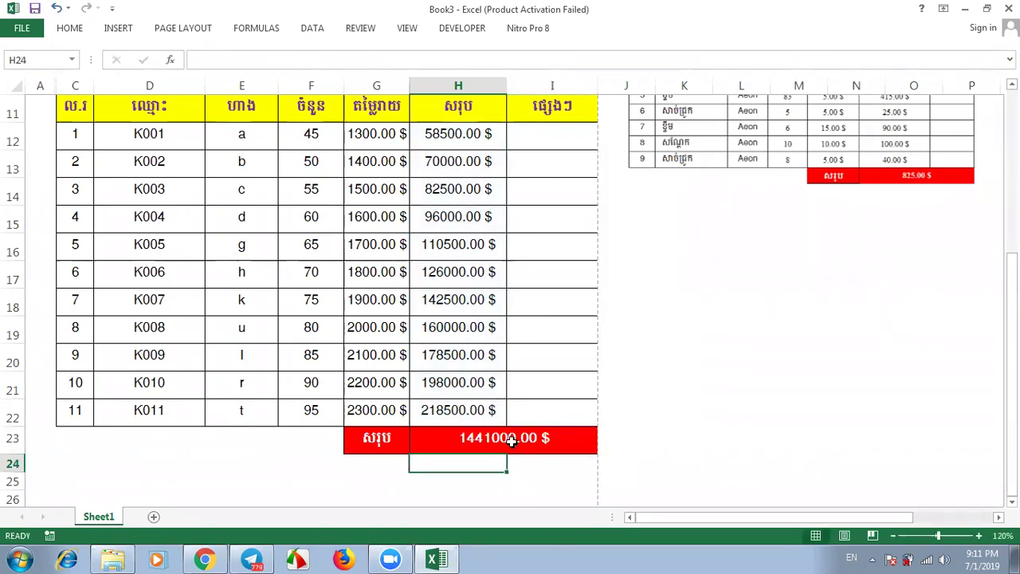
pyautogui.click(510, 440)
# Step: Clear H23 and re-enter a fresh =SUM total formula
pyautogui.click(663, 440)
pyautogui.click(531, 439)
pyautogui.press('Delete')
pyautogui.write('=')
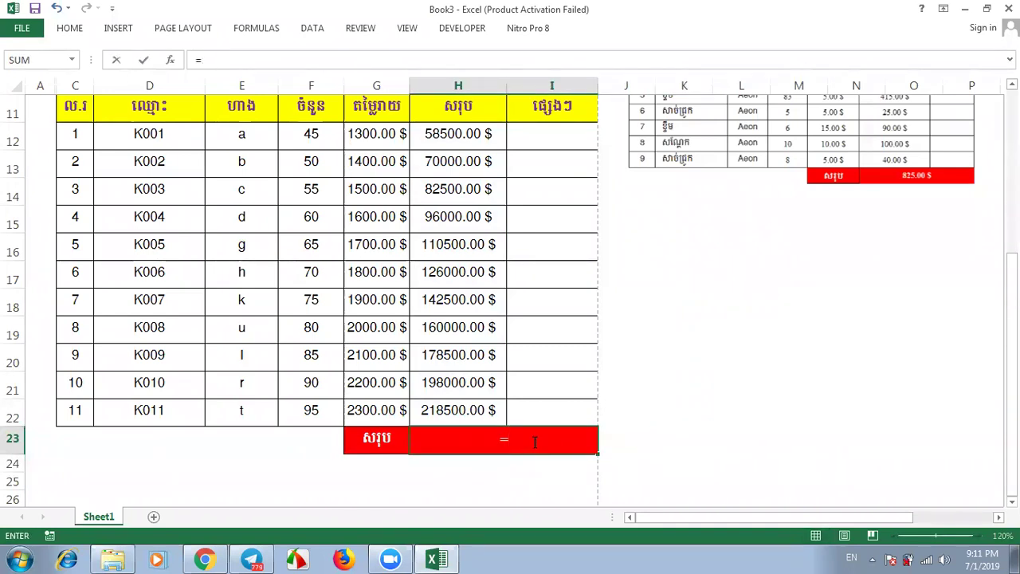
pyautogui.write('s')
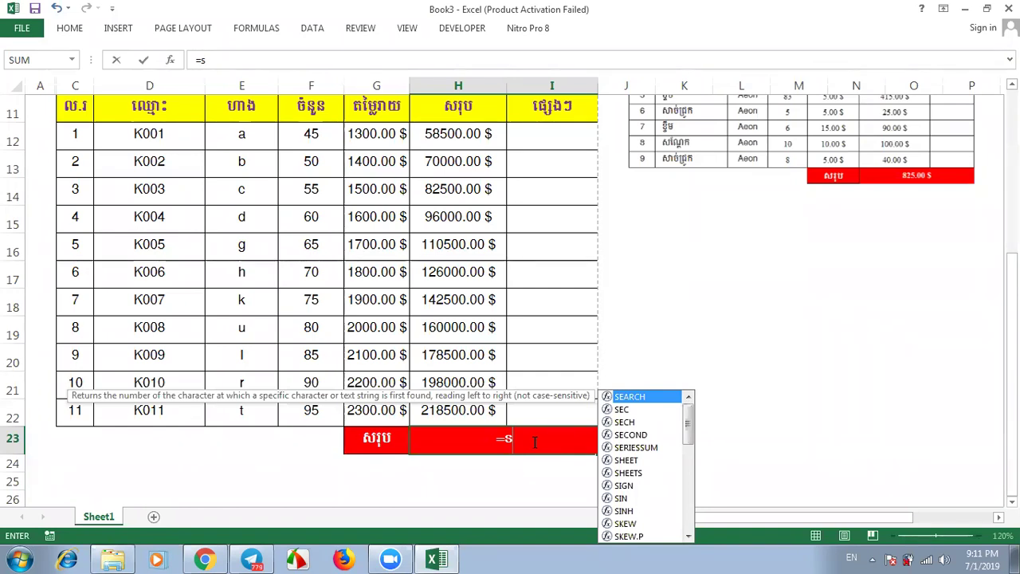
pyautogui.write('u')
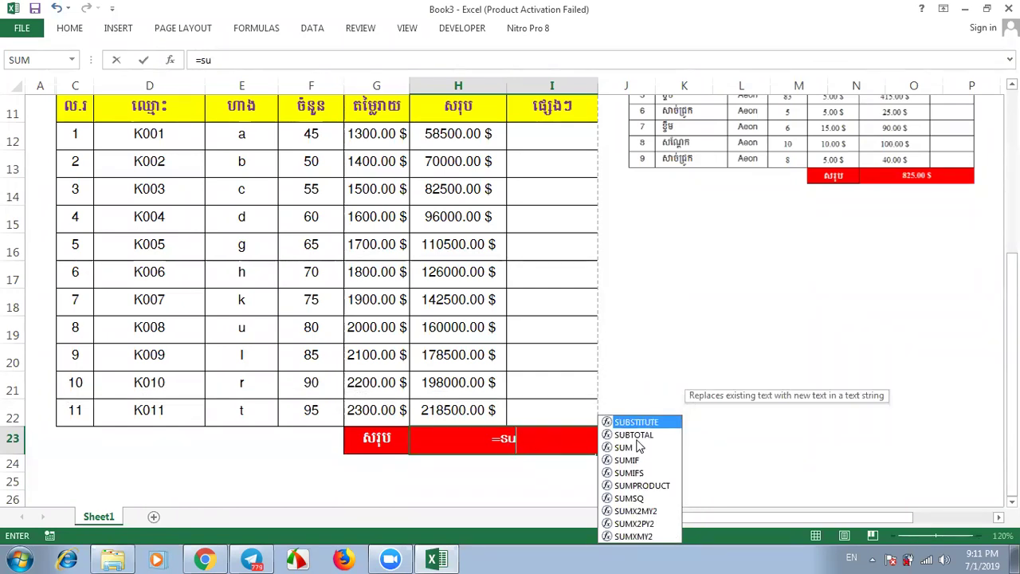
pyautogui.write('m')
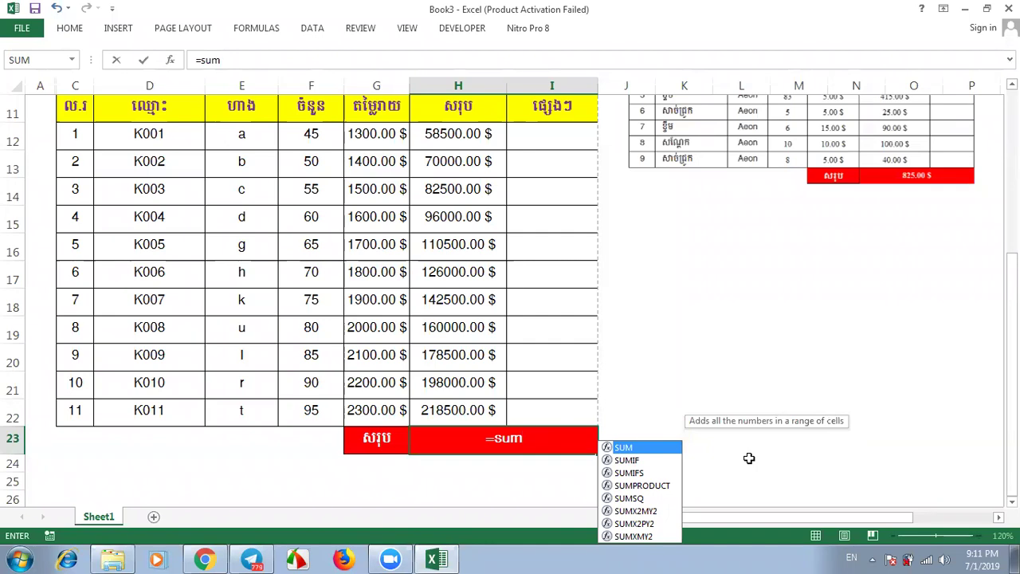
pyautogui.press('Escape')
pyautogui.press('Return')
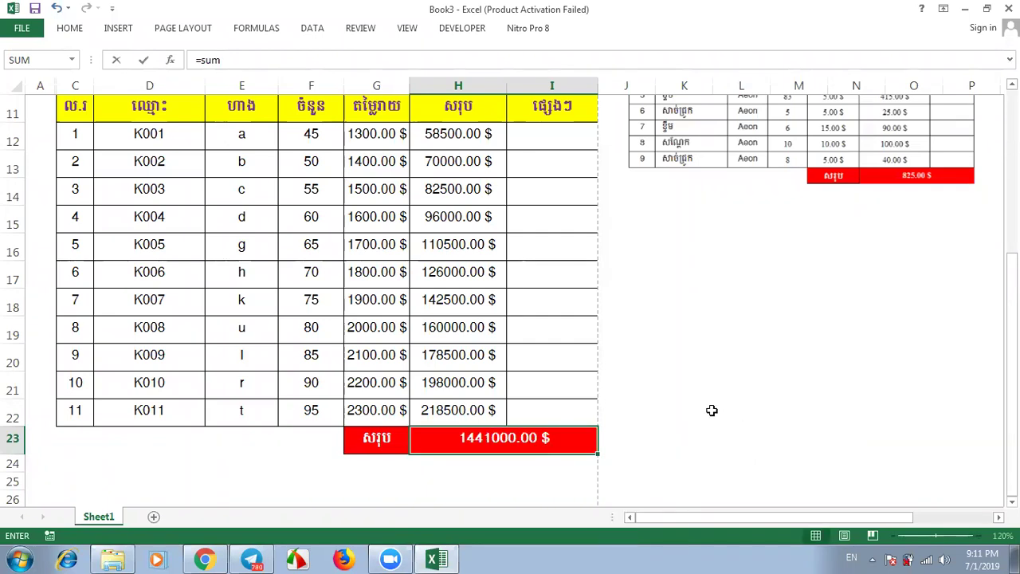
# Step: Open the print preview of the sales sheet with Ctrl+P
pyautogui.click(709, 411)
pyautogui.moveTo(1010, 335); pyautogui.dragTo(1011, 321)
pyautogui.hotkey('ctrl', 'p')
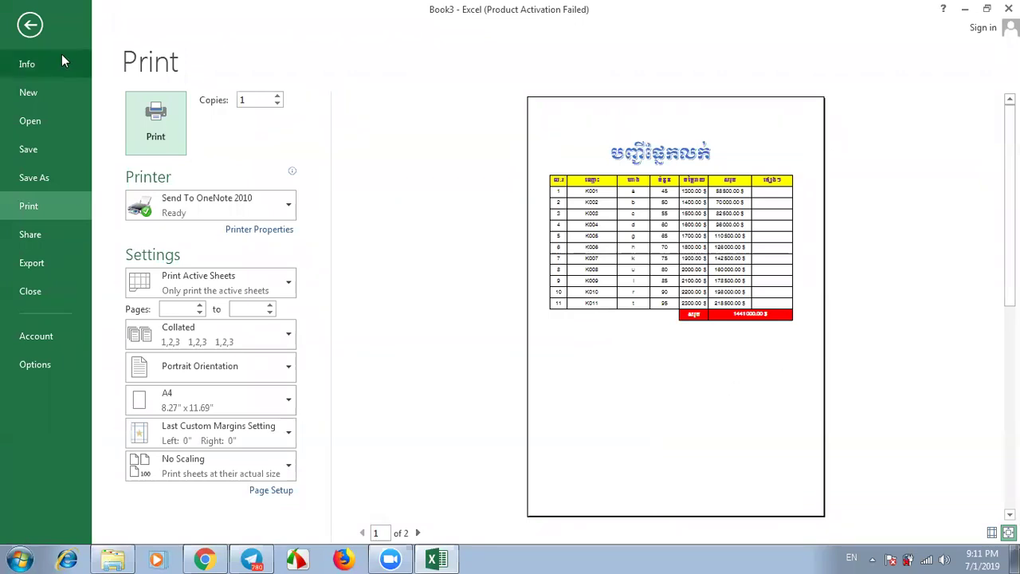
# Step: Leave print preview and nudge the Khmer title WordArt slightly to the right
pyautogui.click(29, 24)
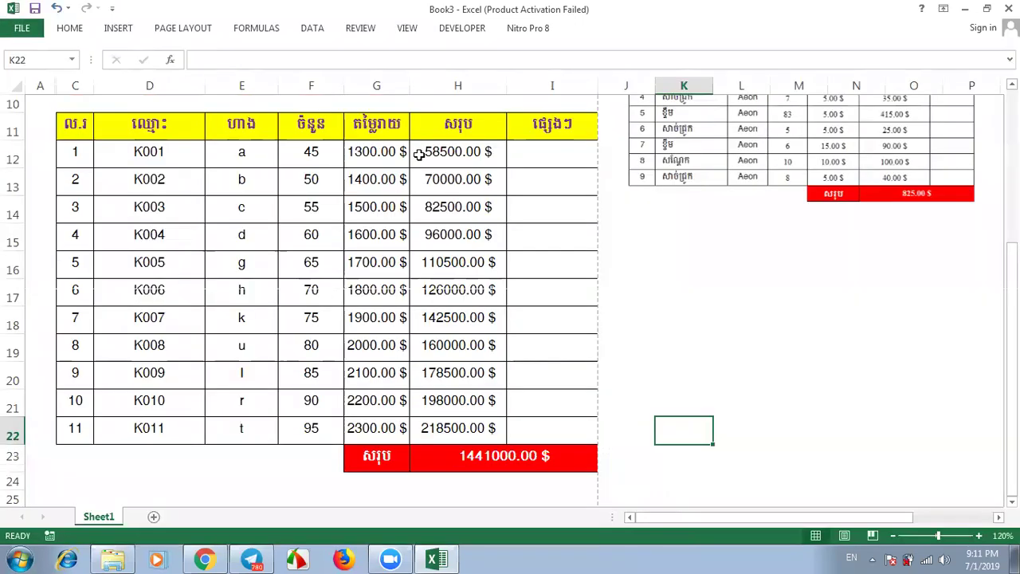
pyautogui.moveTo(1011, 446); pyautogui.dragTo(1011, 326)
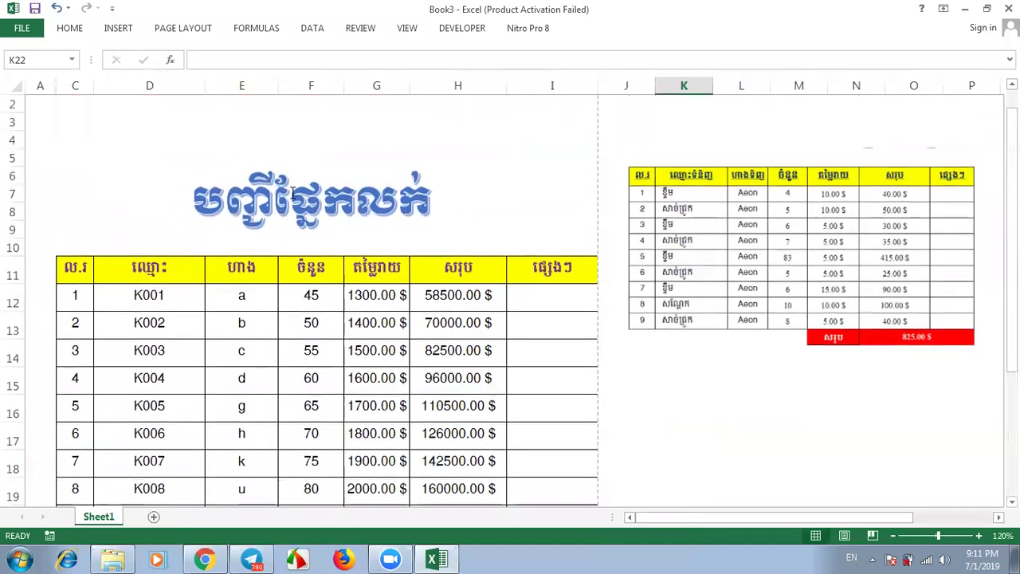
pyautogui.click(332, 164)
pyautogui.moveTo(337, 164); pyautogui.dragTo(363, 162)
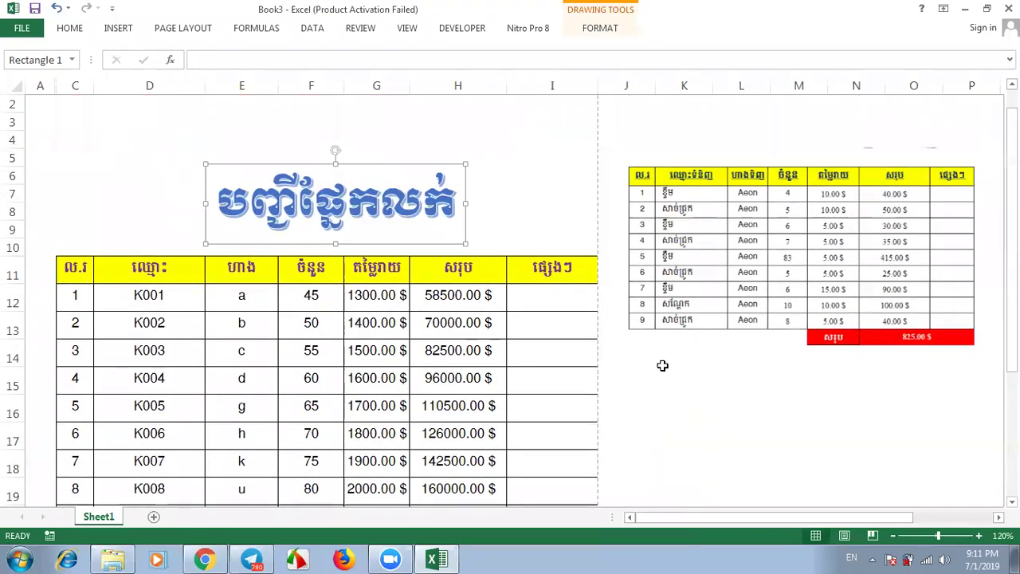
pyautogui.click(758, 398)
# Step: Zoom the sheet to 100% and delete the small table picture on the right
pyautogui.scroll(-3, 741, 406)
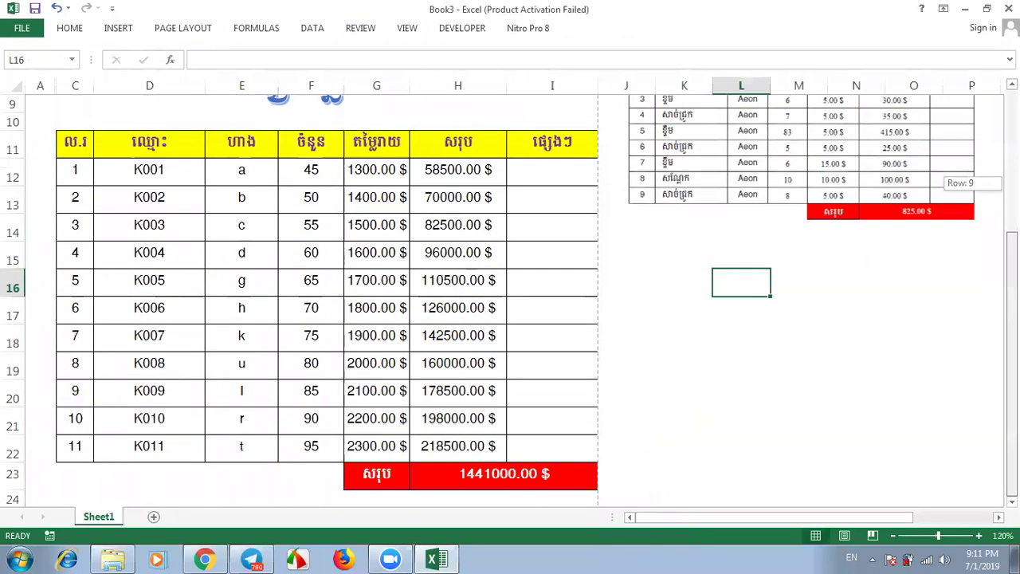
pyautogui.click(892, 535)
pyautogui.click(892, 536)
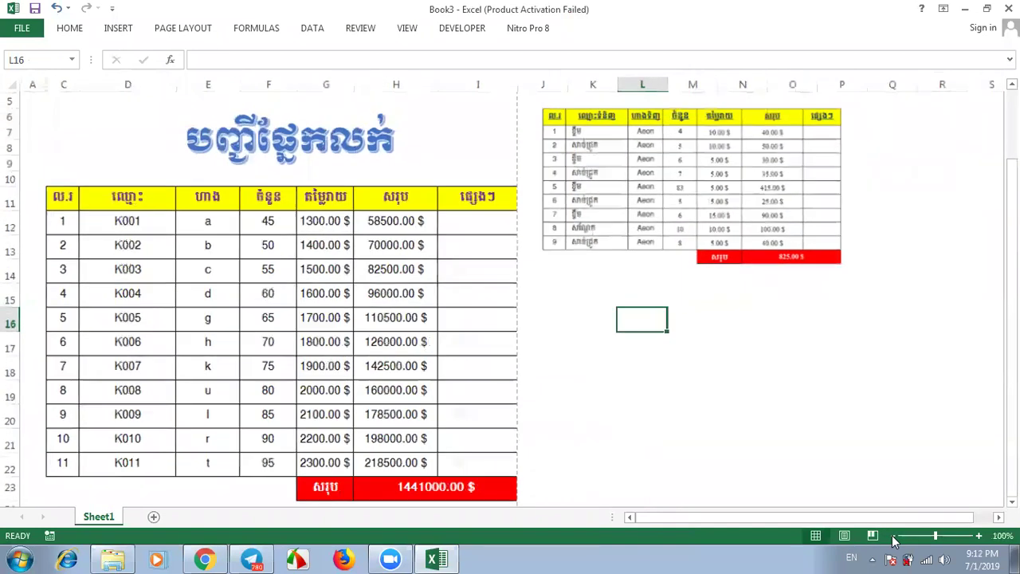
pyautogui.click(681, 271)
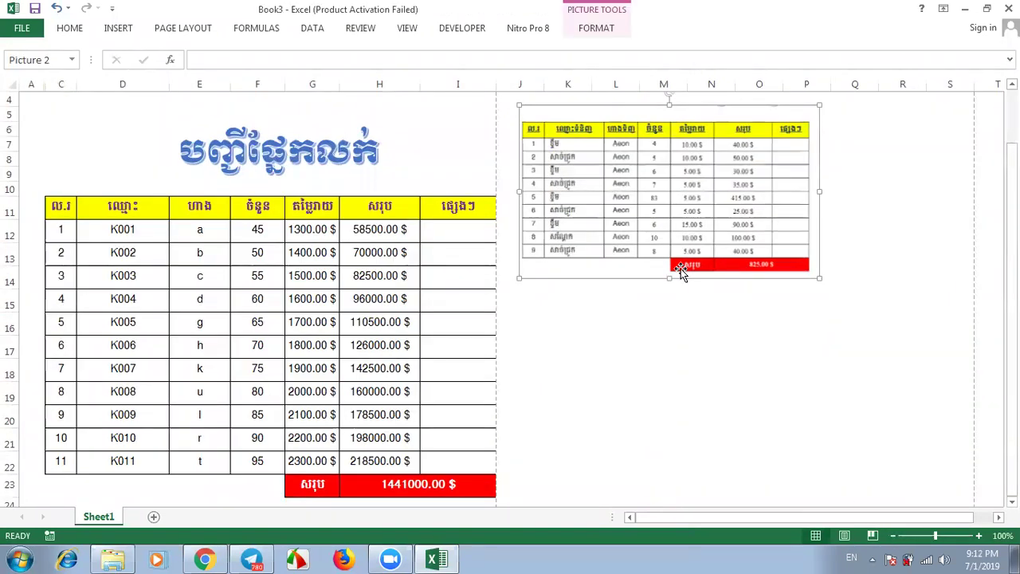
pyautogui.press('Delete')
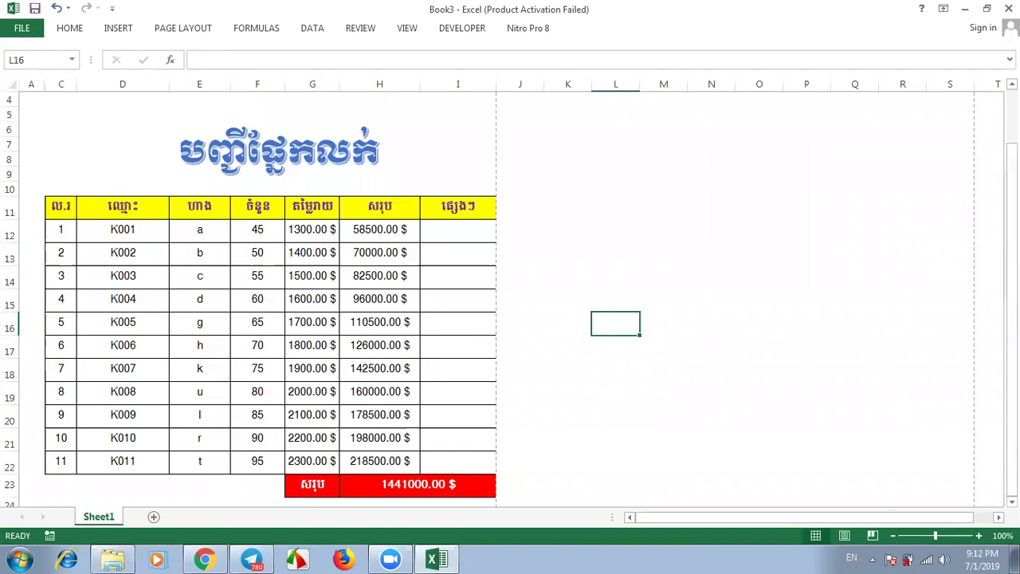
# Step: Switch to the Facebook page in Chrome, then back to the Excel workbook
pyautogui.click(205, 559)
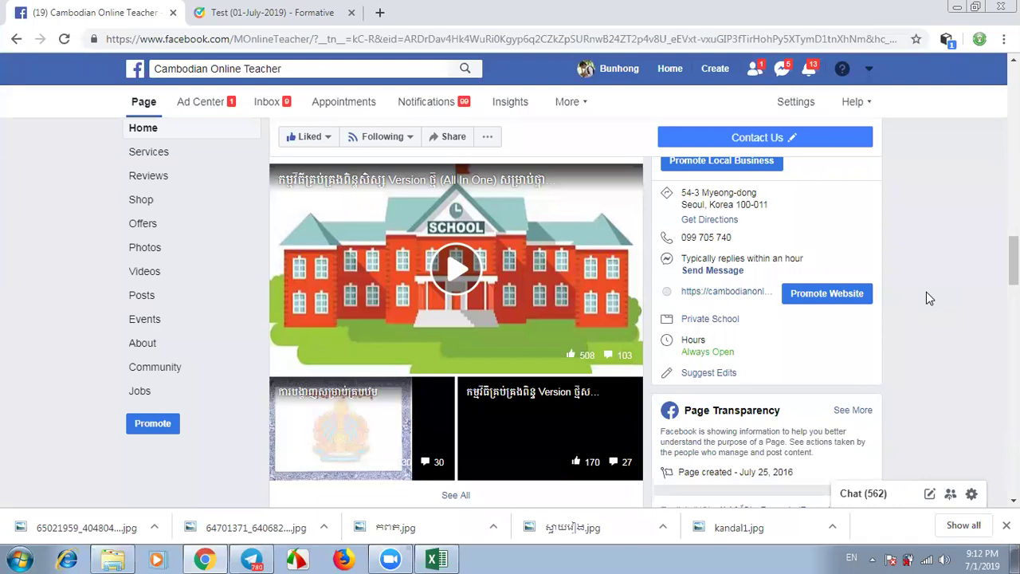
pyautogui.click(436, 560)
# Step: Paste the Facebook screenshot at O14 and shrink it beside the sales table
pyautogui.click(740, 271)
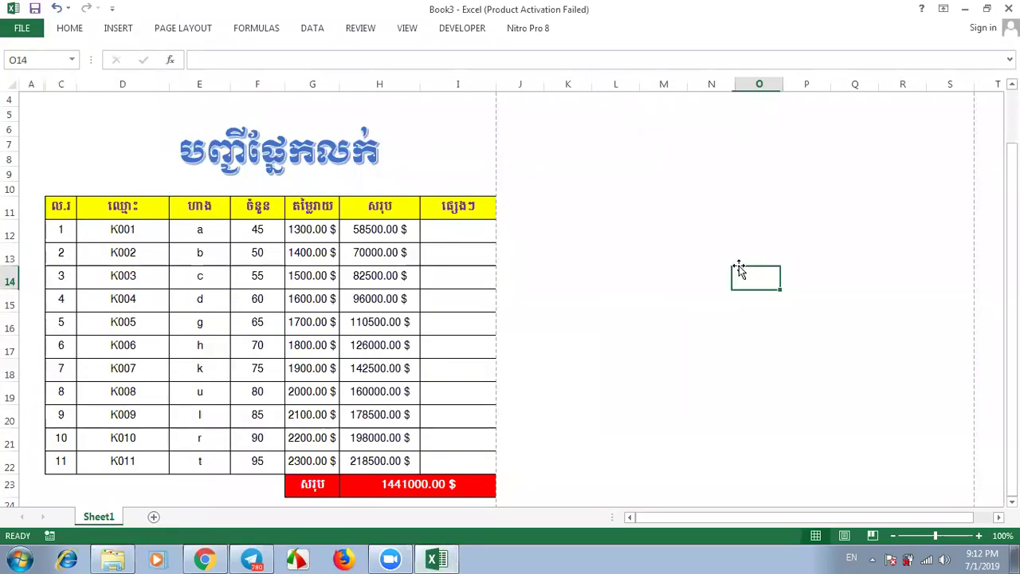
pyautogui.hotkey('ctrl', 'v')
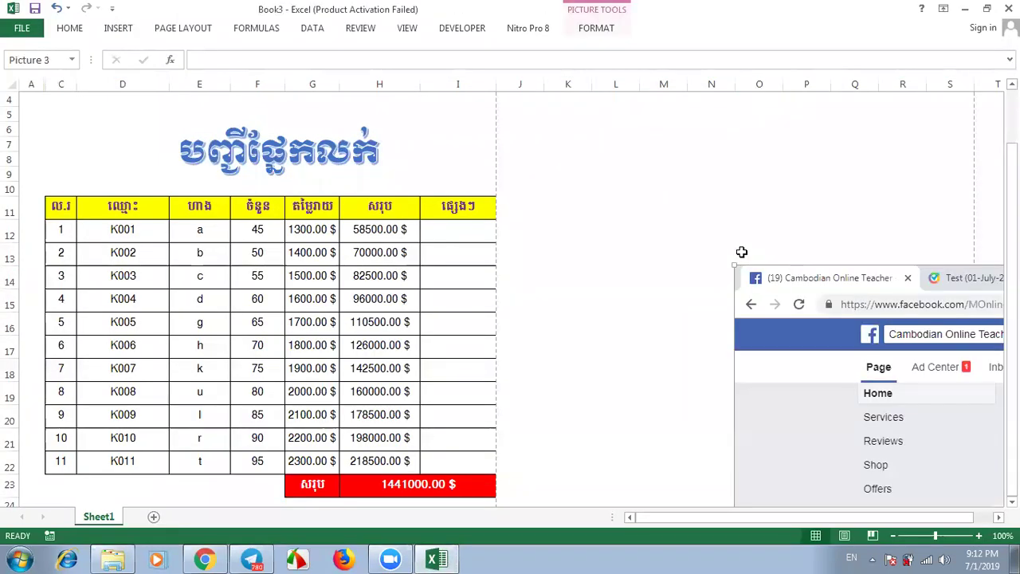
pyautogui.moveTo(733, 262)
pyautogui.mouseDown()
pyautogui.moveTo(171, 110)
pyautogui.moveTo(832, 313)
pyautogui.moveTo(192, 104)
pyautogui.moveTo(804, 294)
pyautogui.mouseUp()
pyautogui.moveTo(905, 337); pyautogui.dragTo(697, 274)
# Step: Delete the pasted screenshot picture and launch FastStone Capture
pyautogui.click(765, 430)
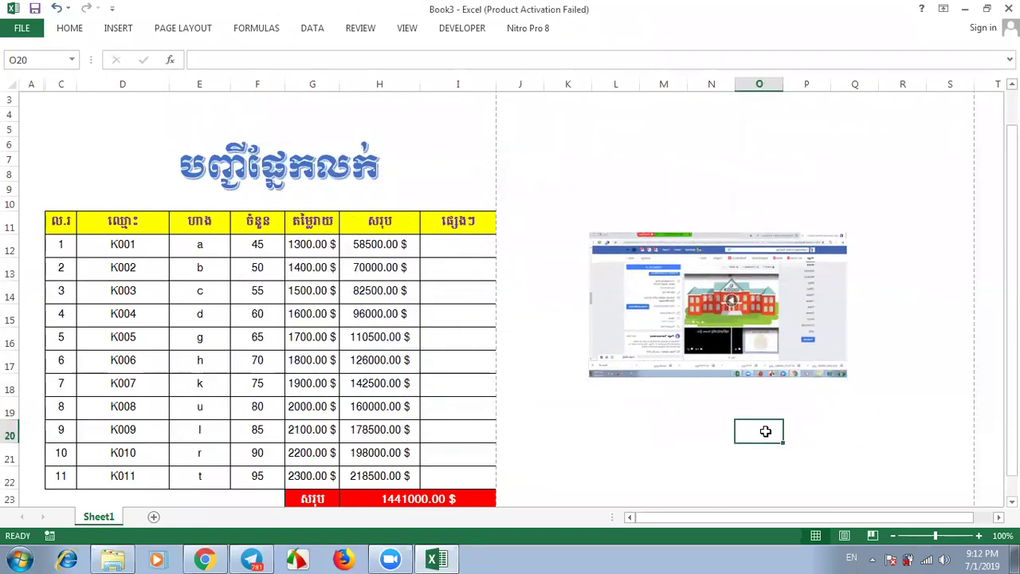
pyautogui.click(720, 307)
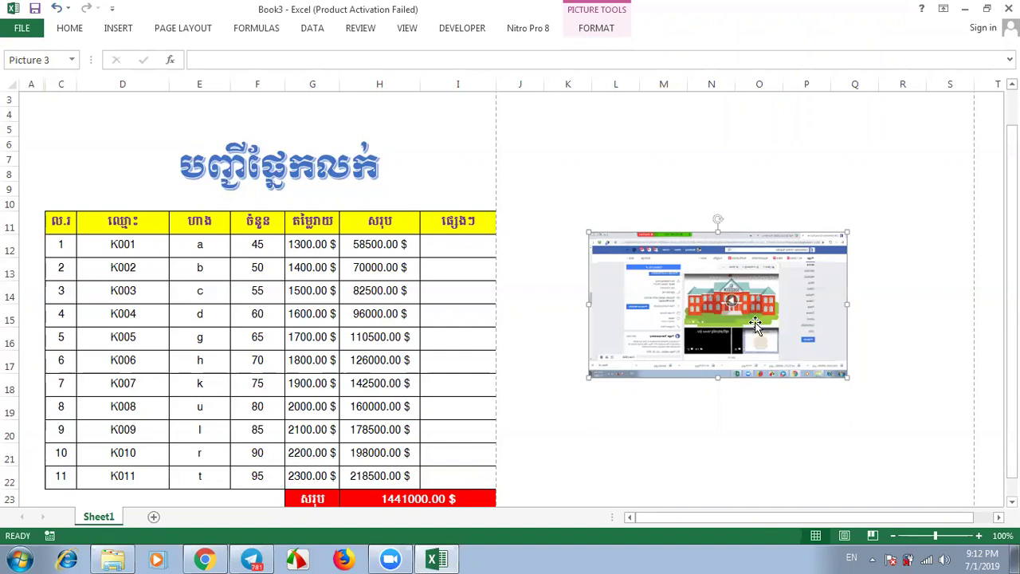
pyautogui.press('Delete')
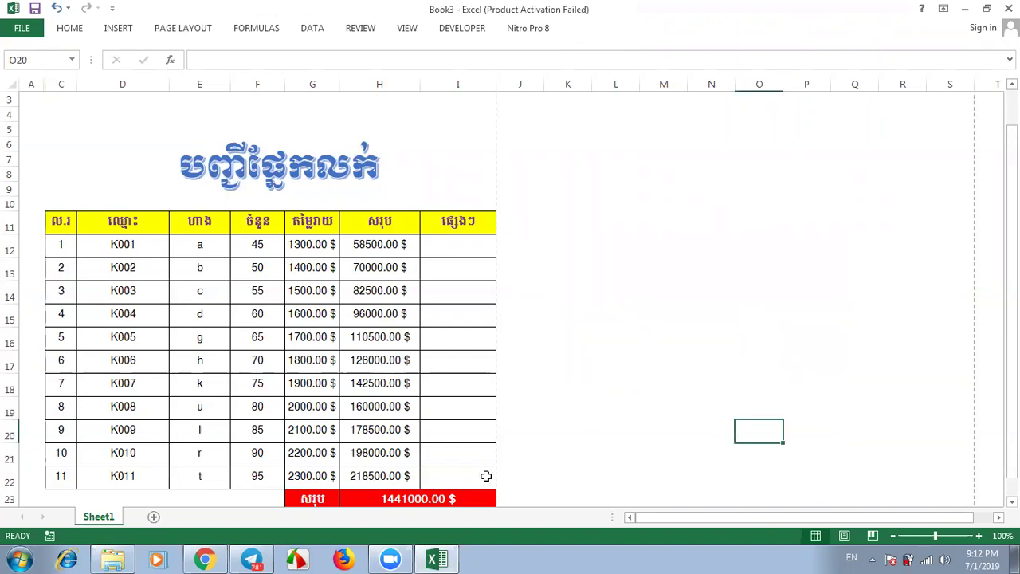
pyautogui.click(297, 559)
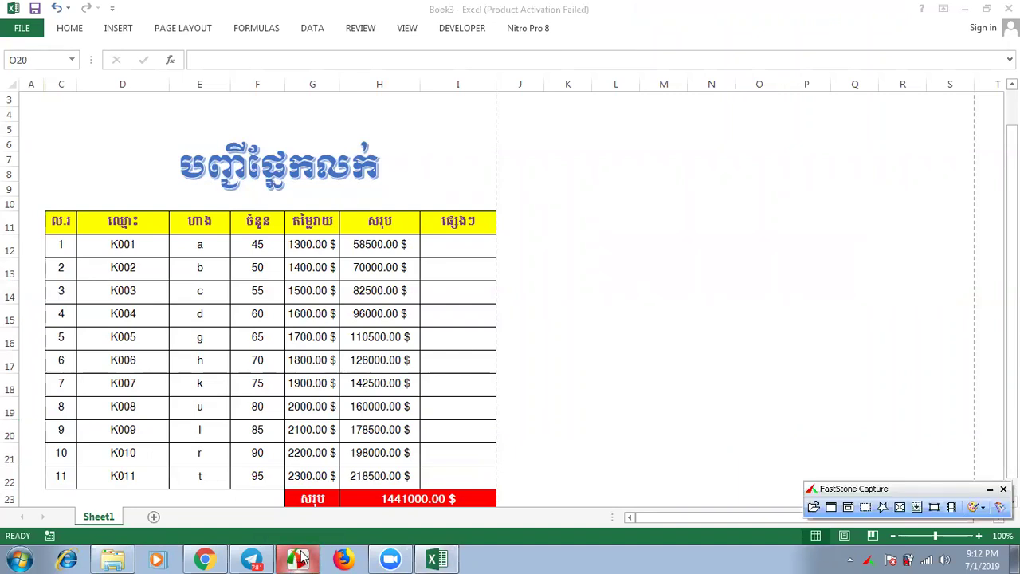
# Step: Capture a rectangular region around the sales table and its title, then open Save As
pyautogui.click(867, 510)
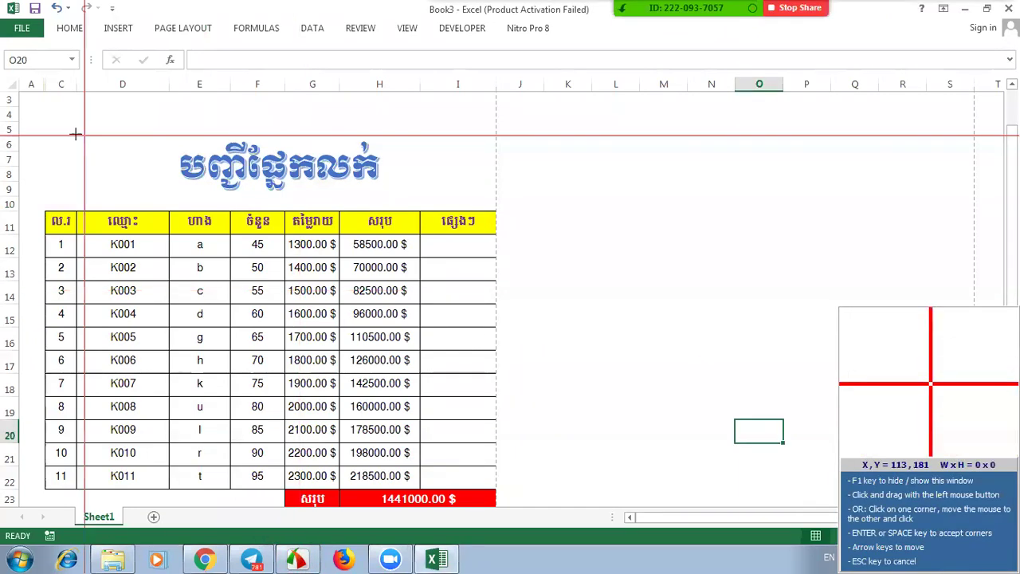
pyautogui.moveTo(29, 136); pyautogui.dragTo(109, 297)
pyautogui.moveTo(165, 337); pyautogui.dragTo(511, 511)
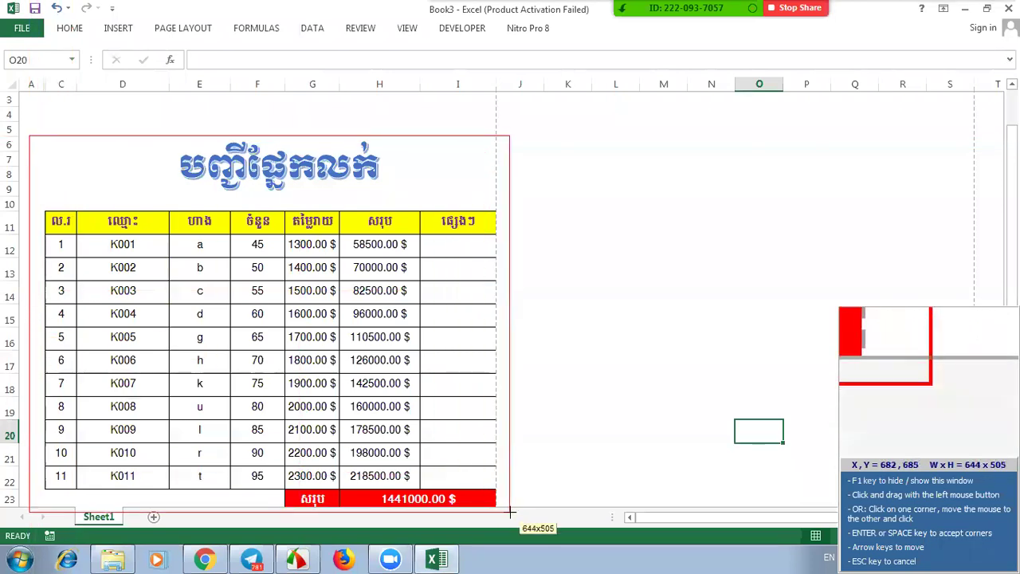
pyautogui.click(60, 57)
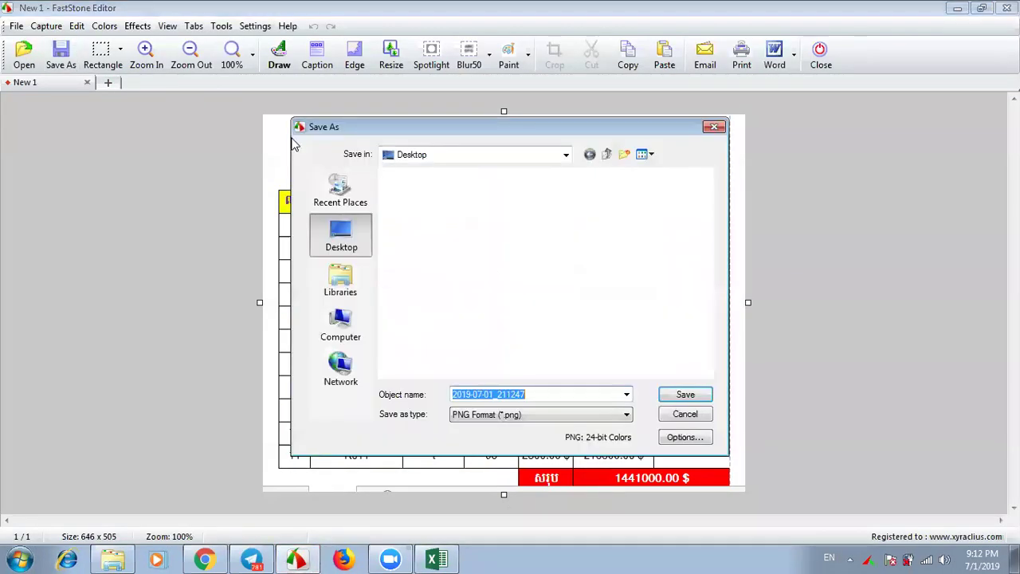
# Step: Save the capture to the Desktop and insert it into the sheet as a picture
pyautogui.click(684, 395)
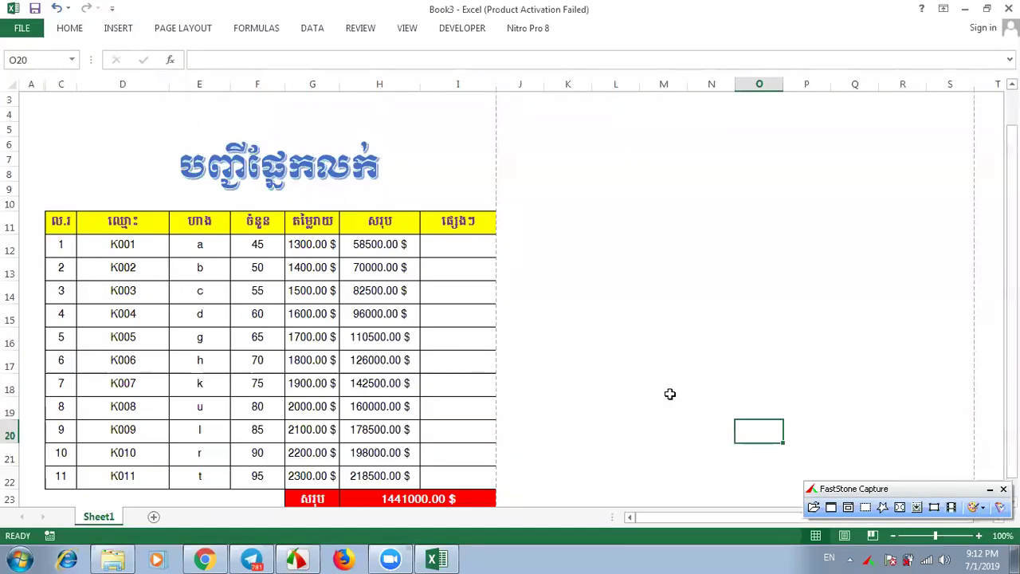
pyautogui.click(112, 28)
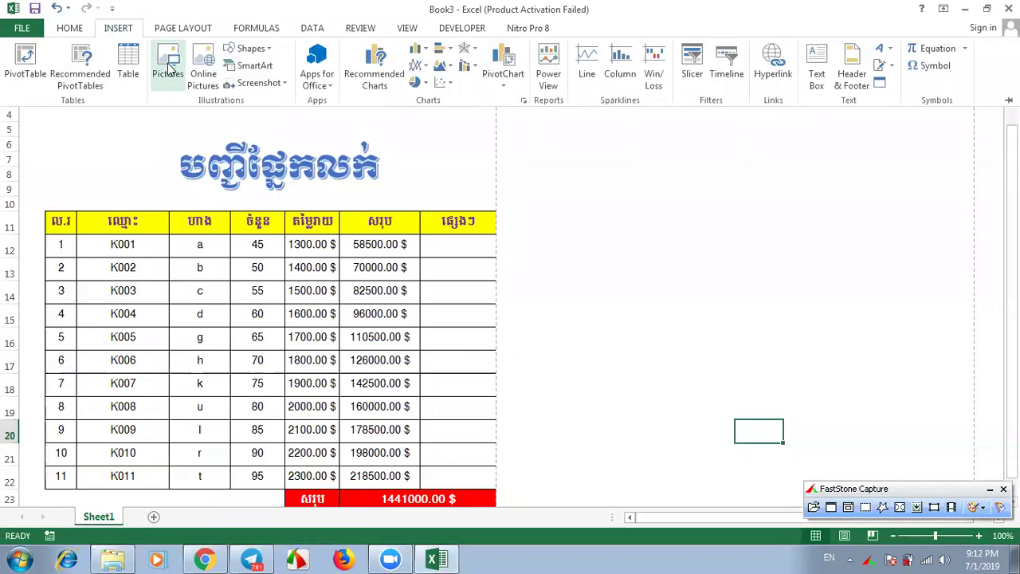
pyautogui.click(167, 56)
pyautogui.click(62, 150)
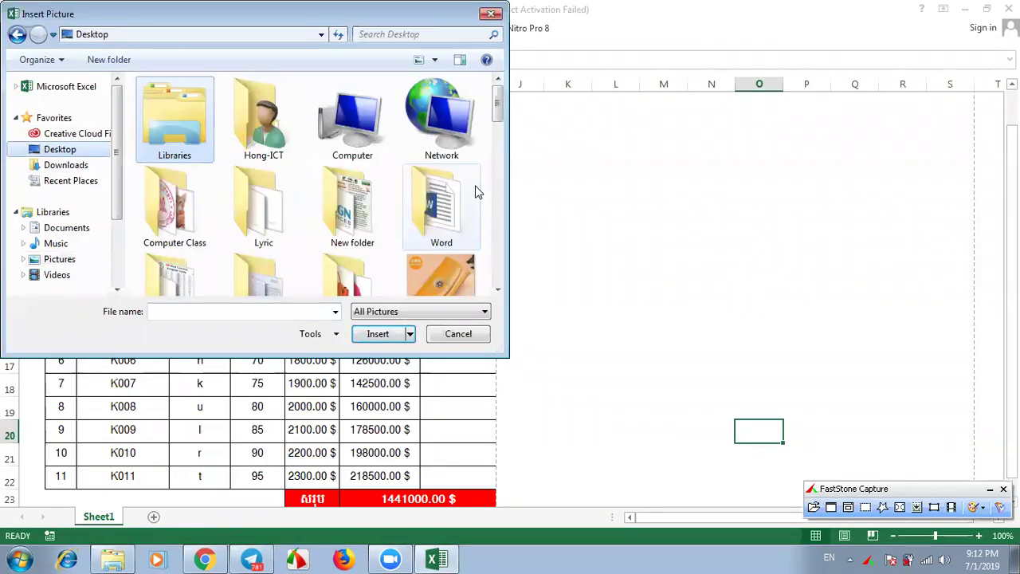
pyautogui.moveTo(498, 112); pyautogui.dragTo(499, 108)
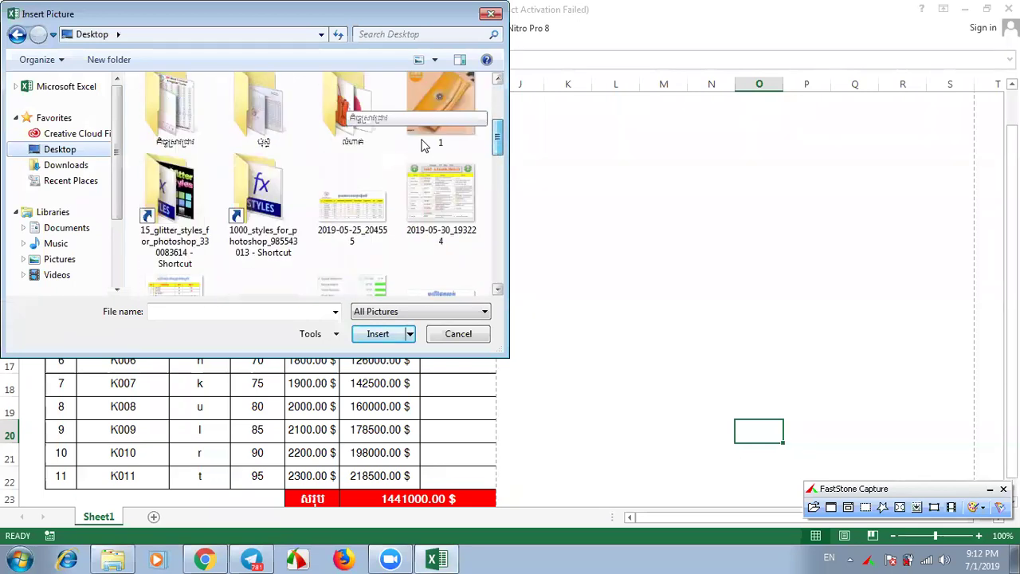
pyautogui.scroll(-3, 351, 120)
pyautogui.scroll(-3, 351, 120)
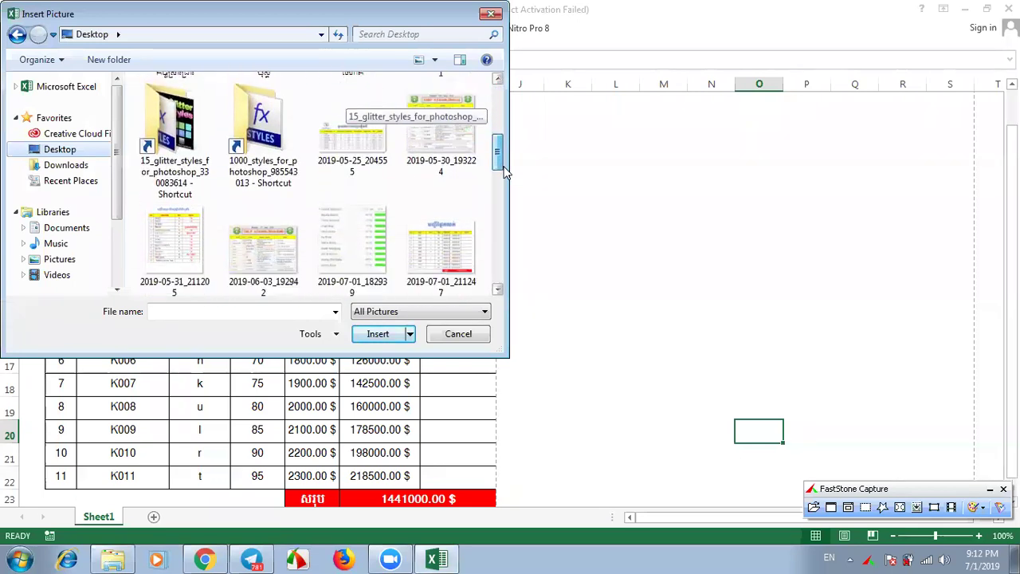
pyautogui.doubleClick(446, 127)
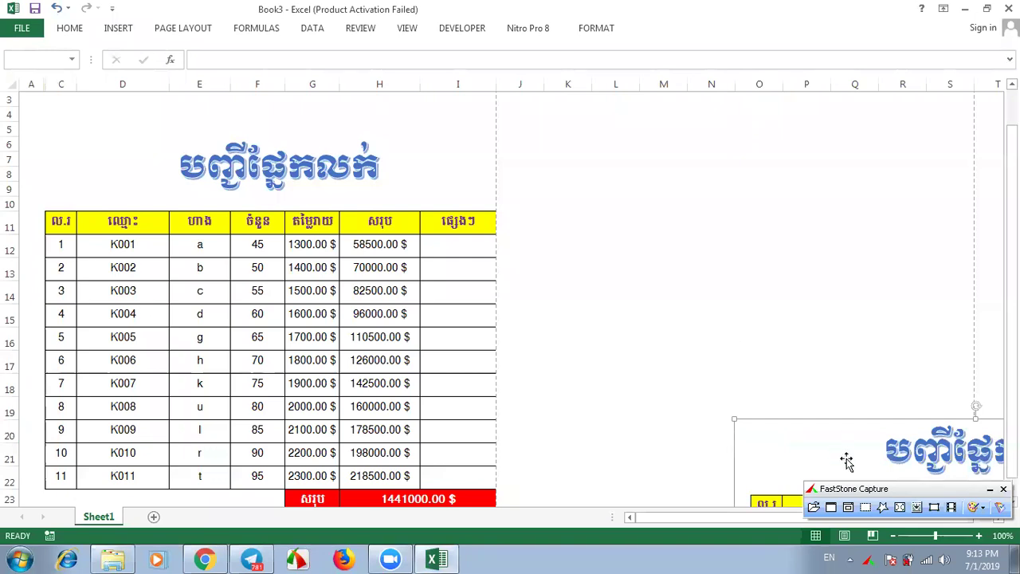
# Step: Shrink the inserted picture and place it right of the original table
pyautogui.moveTo(846, 460); pyautogui.dragTo(488, 146)
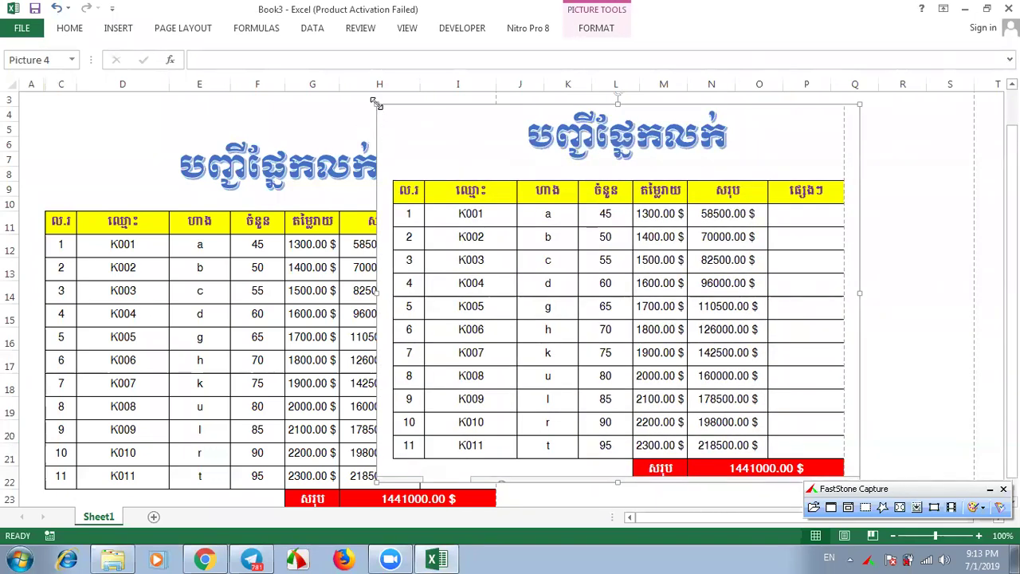
pyautogui.moveTo(375, 104); pyautogui.dragTo(661, 319)
pyautogui.moveTo(719, 335); pyautogui.dragTo(725, 253)
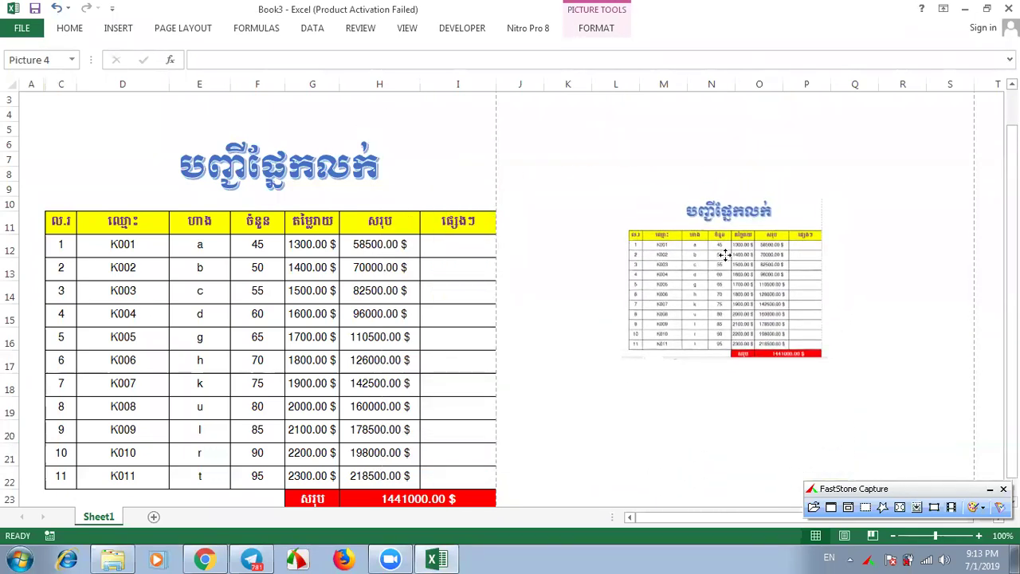
pyautogui.click(888, 297)
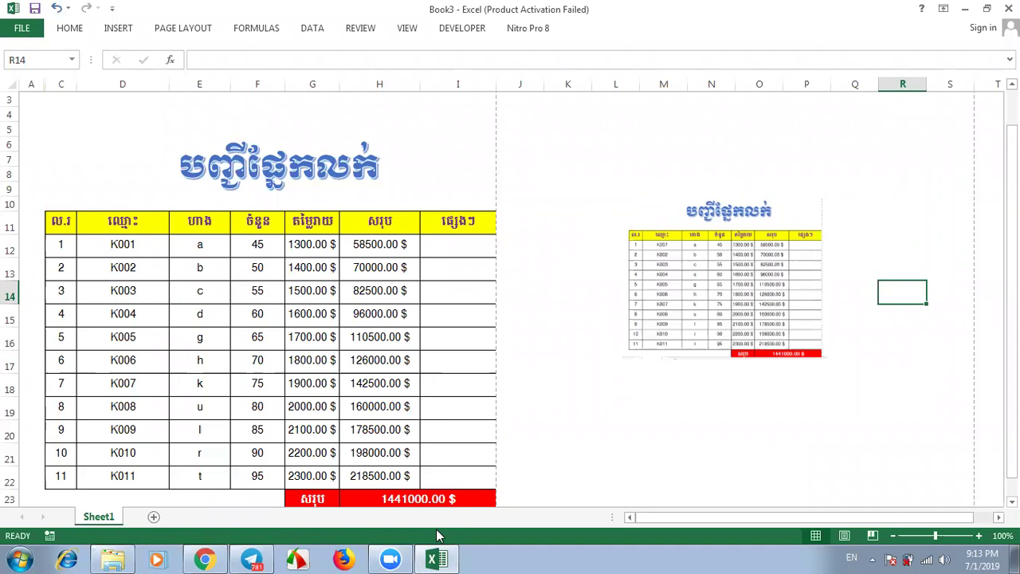
# Step: Search Google for prntscr in a new tab and show the image results
pyautogui.click(205, 559)
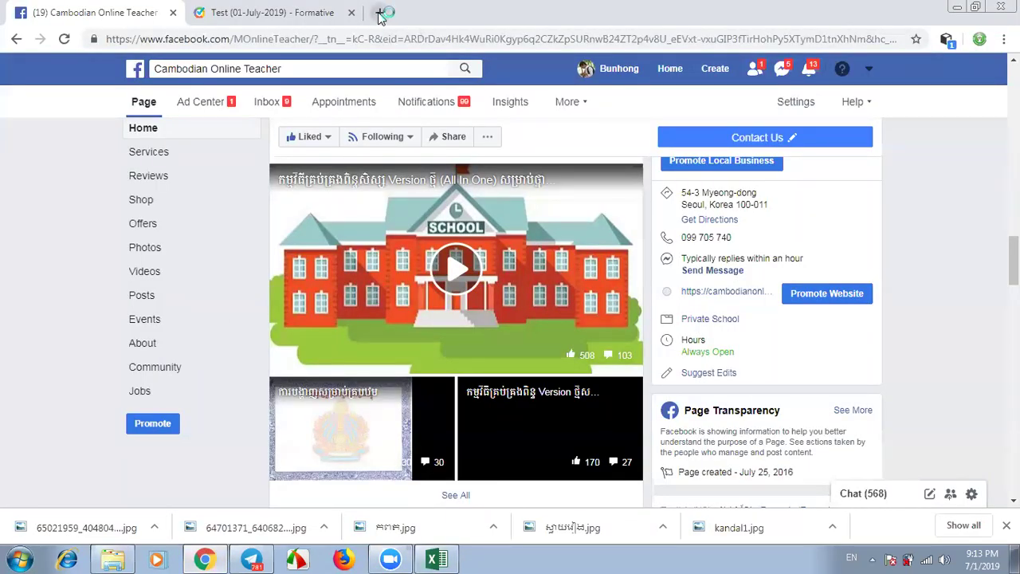
pyautogui.click(381, 14)
pyautogui.write('prn')
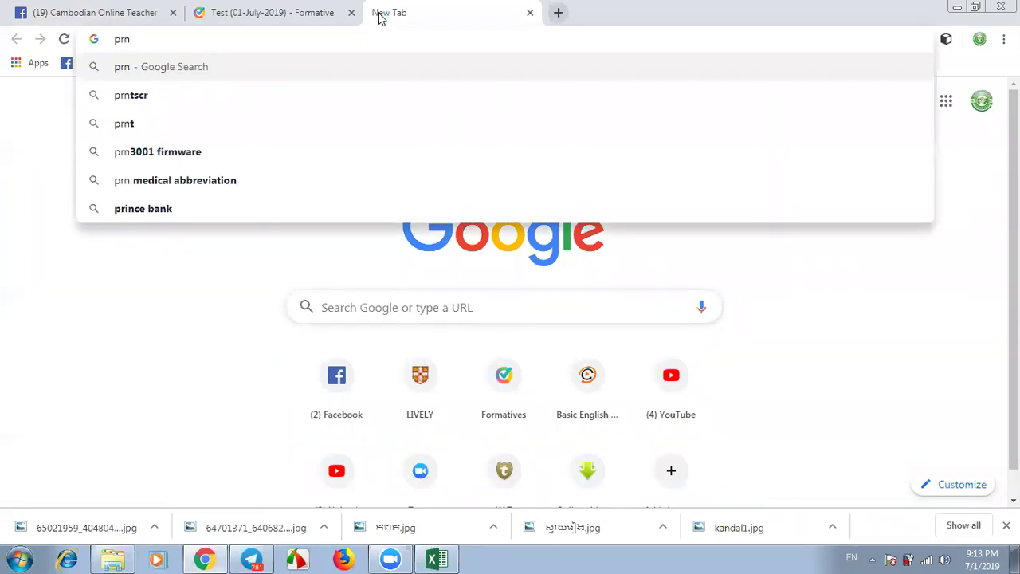
pyautogui.write('t')
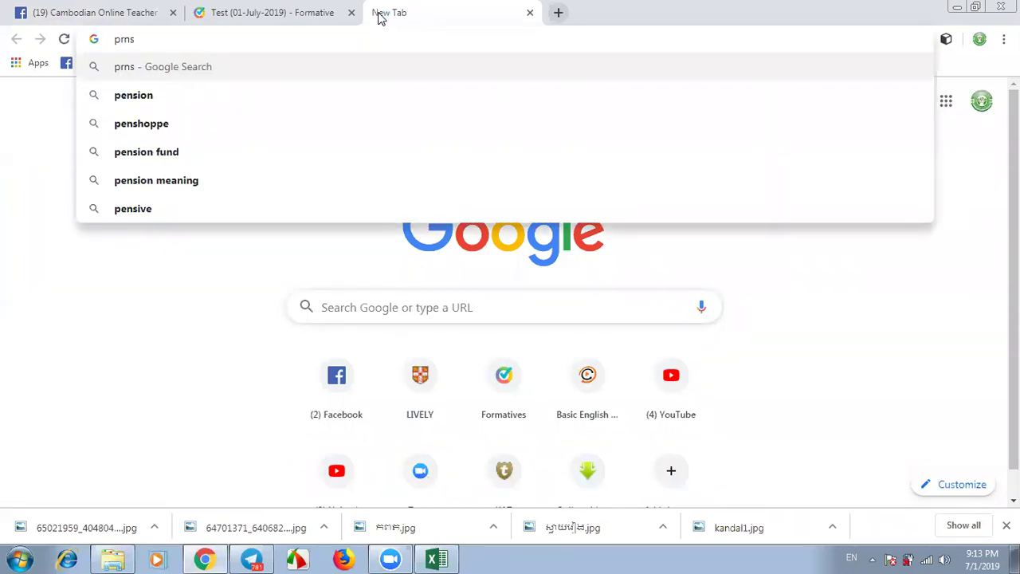
pyautogui.press('Down')
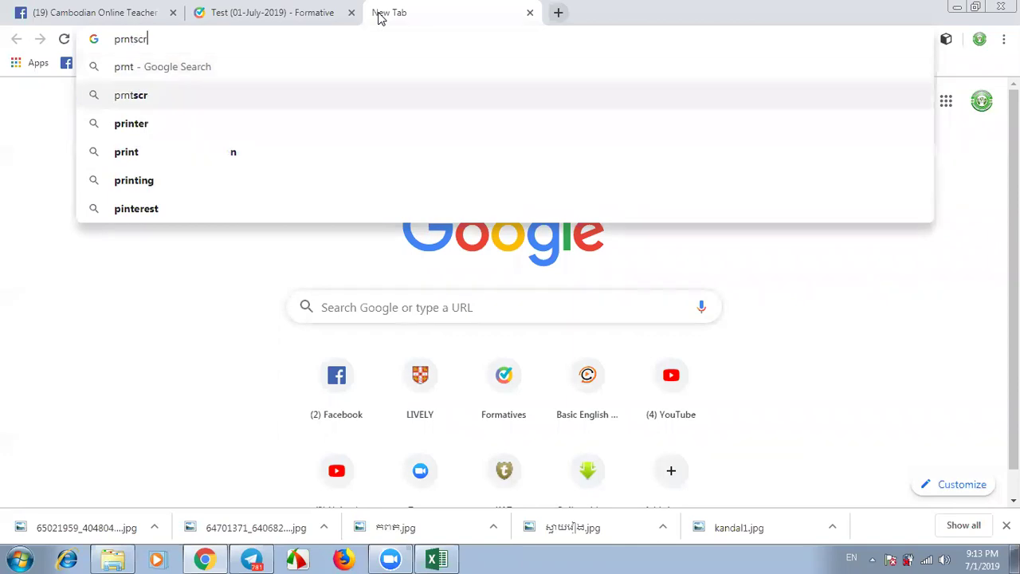
pyautogui.press('Return')
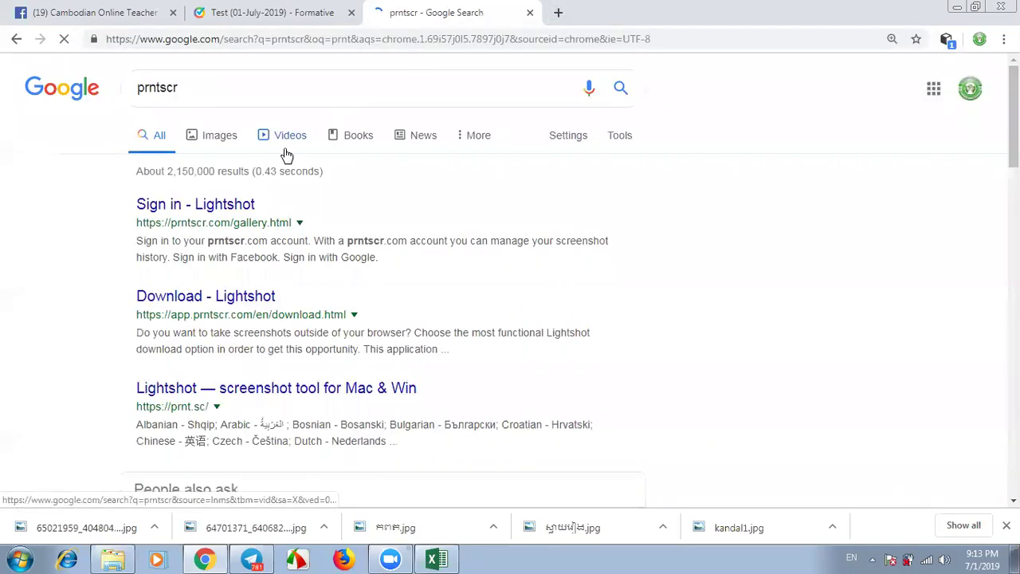
pyautogui.click(225, 140)
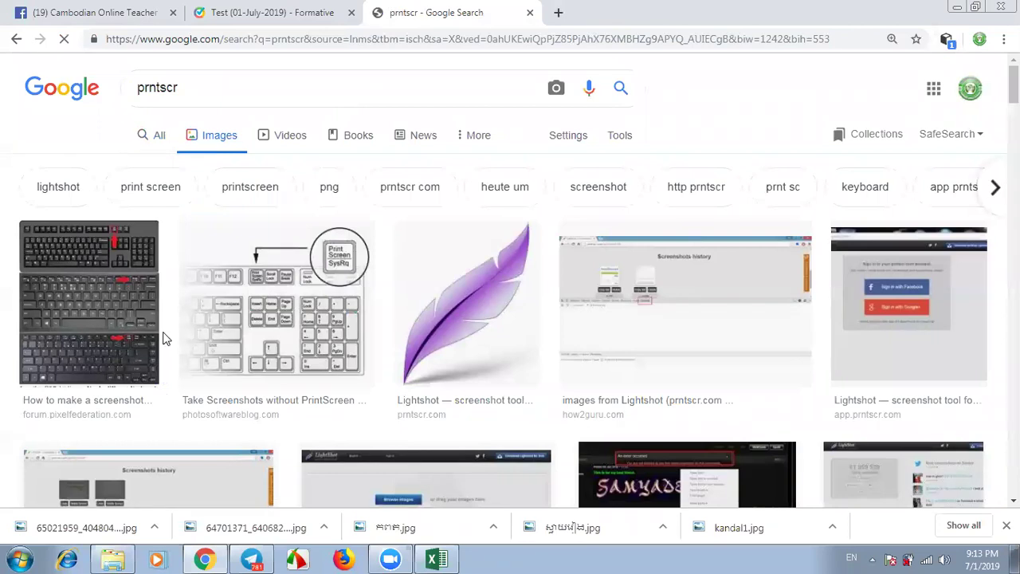
pyautogui.scroll(-4, 670, 310)
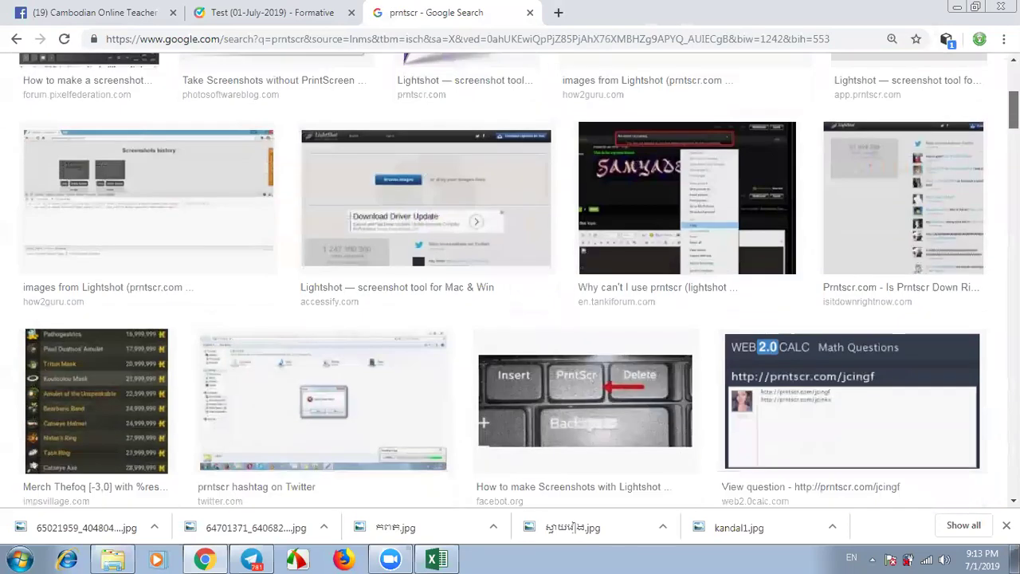
pyautogui.scroll(-3, 673, 180)
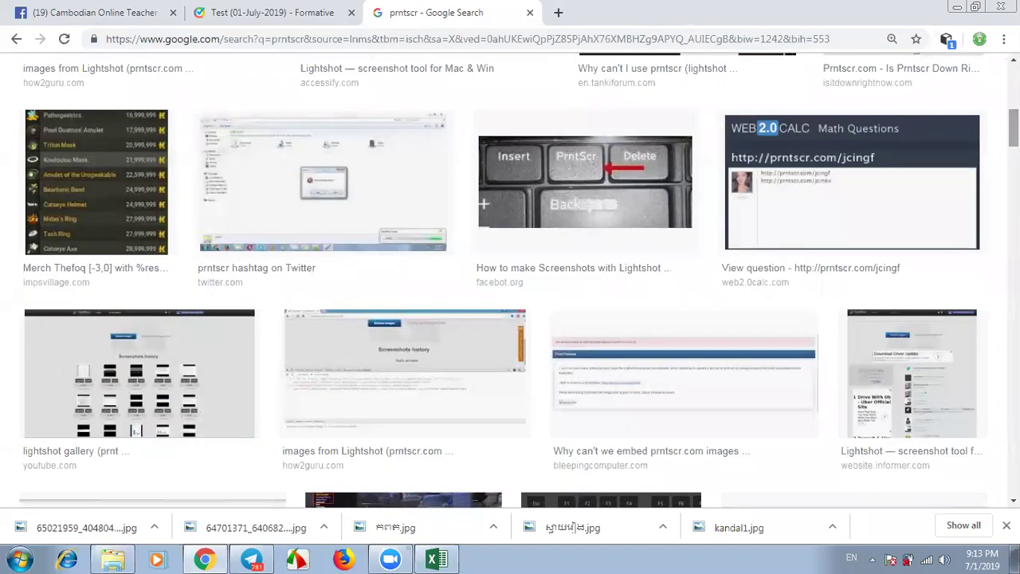
# Step: Preview the keyboard image result, glance at Excel, and return to the results top
pyautogui.click(619, 182)
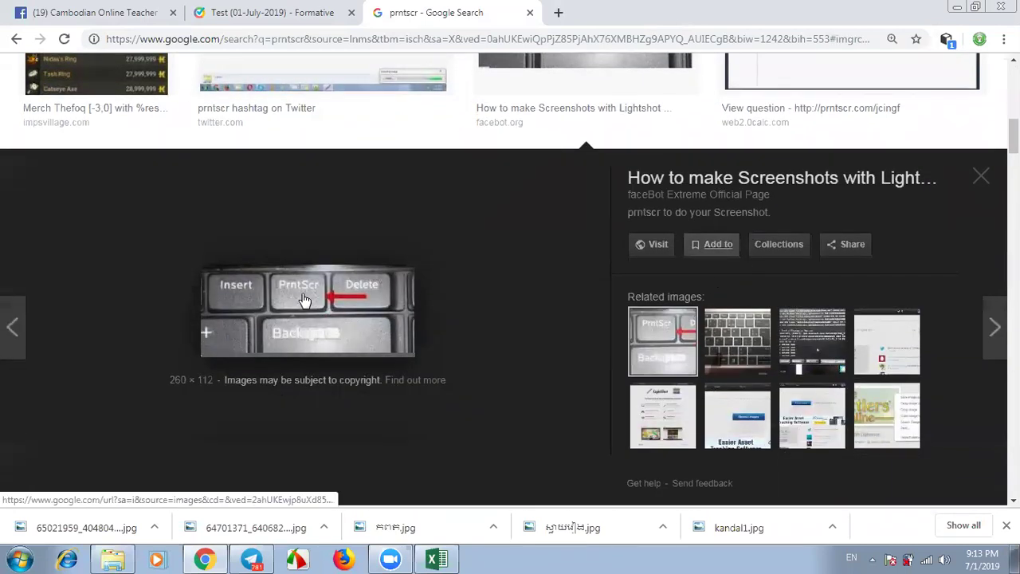
pyautogui.click(446, 557)
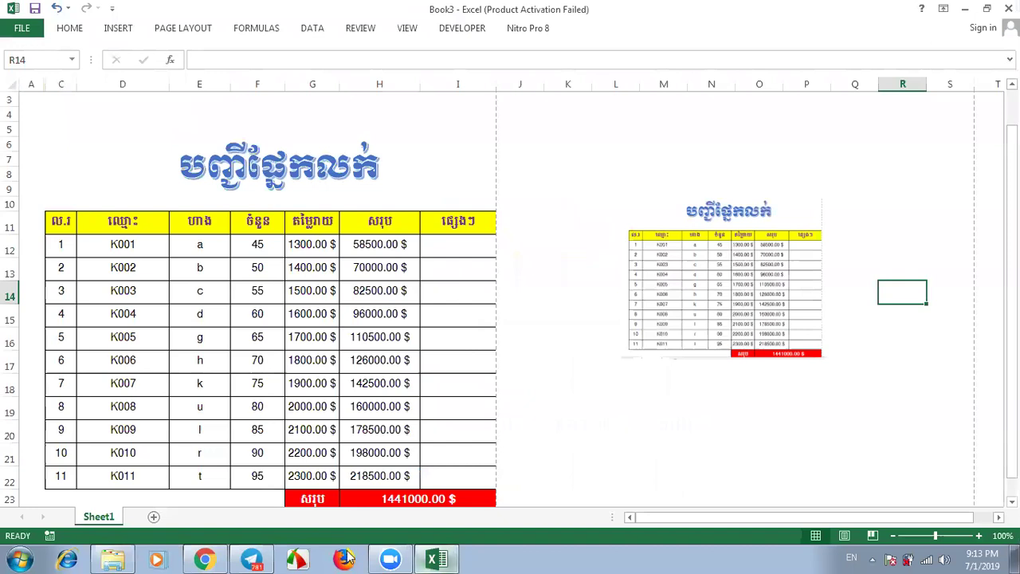
pyautogui.click(209, 560)
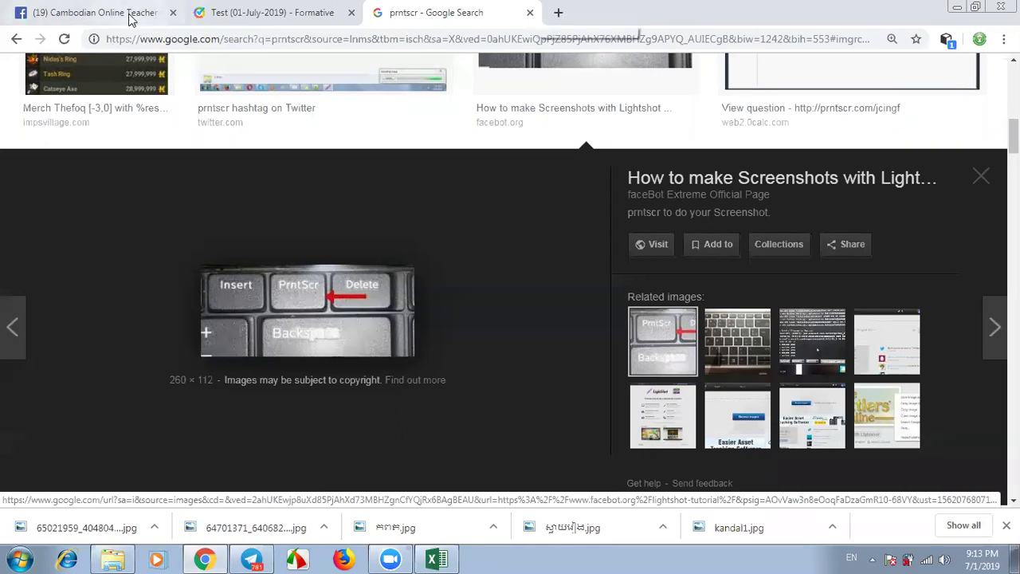
pyautogui.scroll(4, 509, 319)
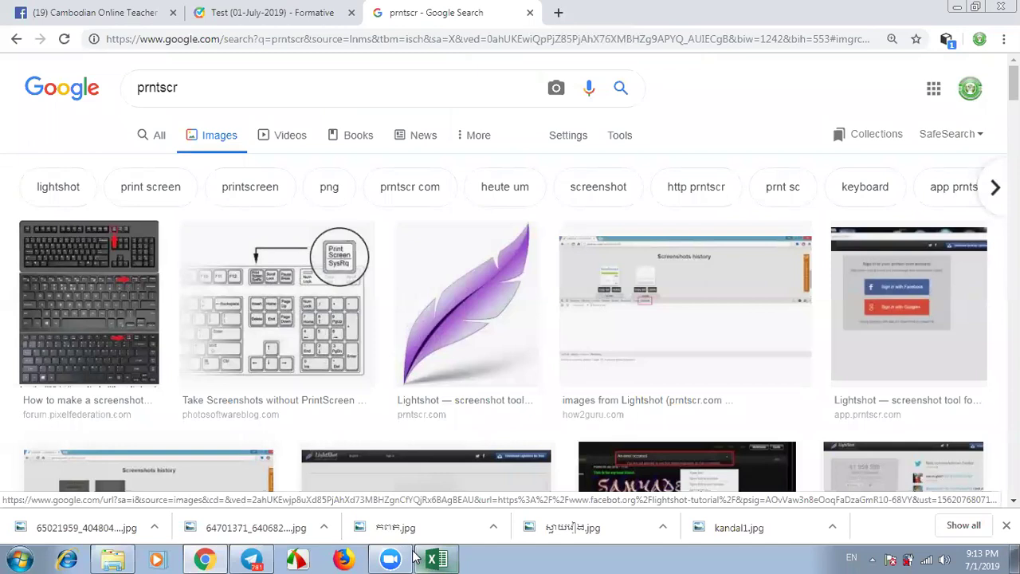
# Step: Open and close Facebook's recent messages list twice, then return to Excel
pyautogui.click(134, 10)
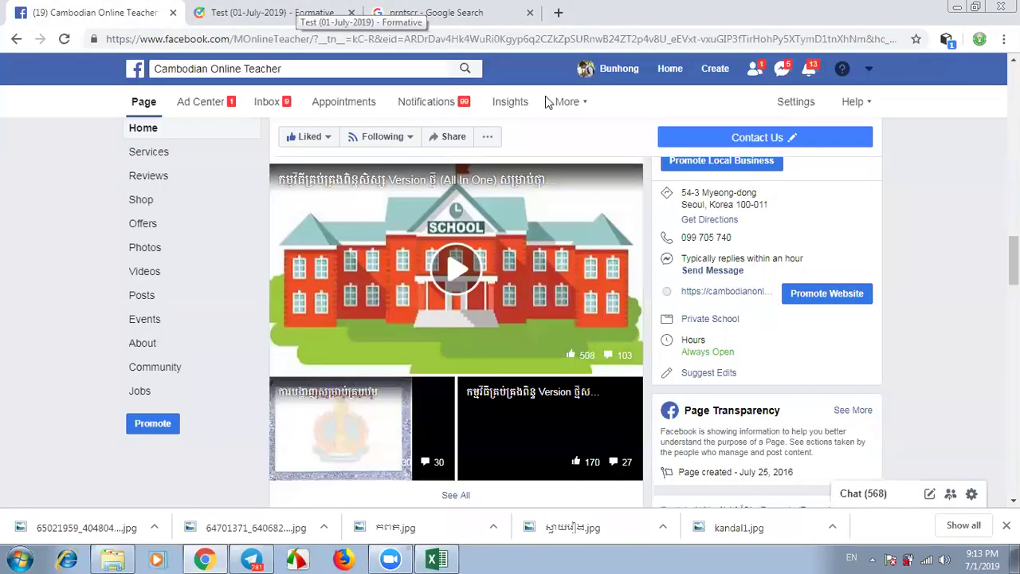
pyautogui.click(780, 69)
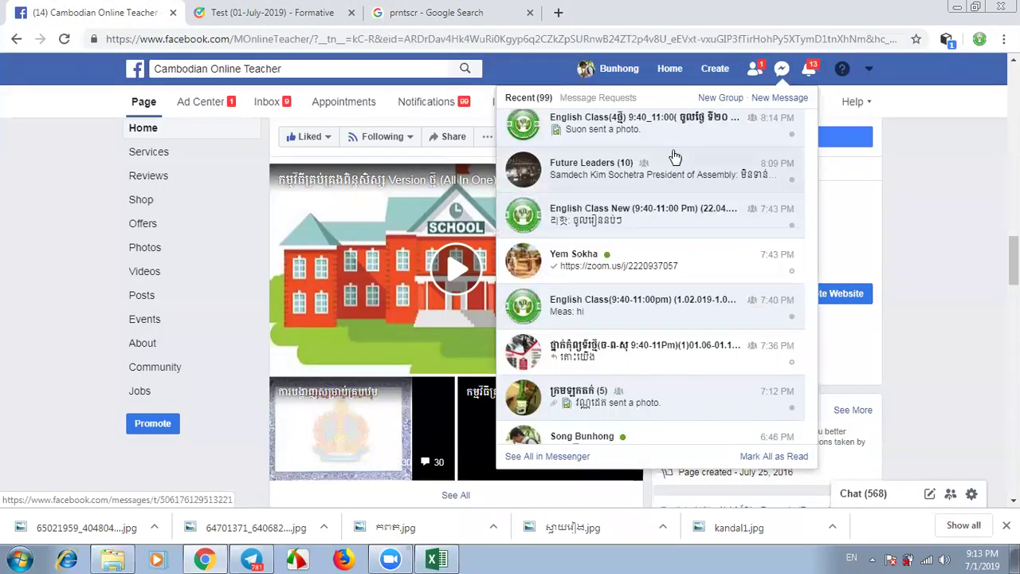
pyautogui.click(948, 279)
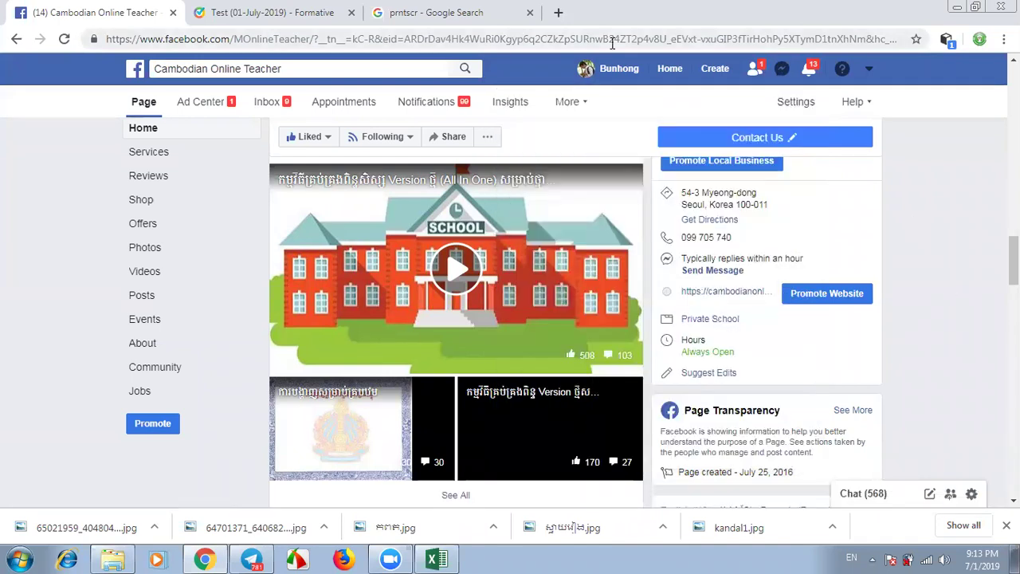
pyautogui.click(568, 20)
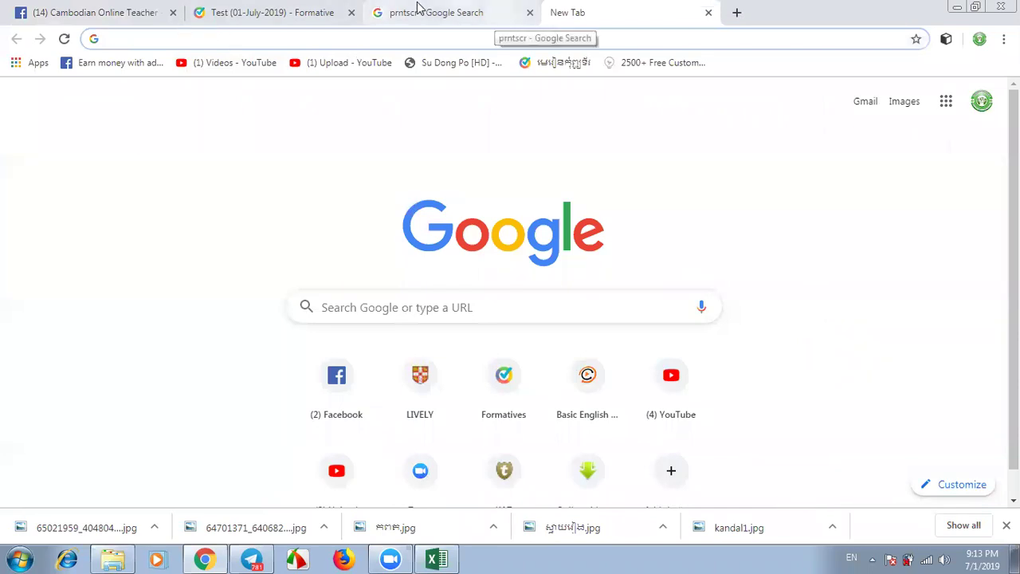
pyautogui.click(163, 8)
pyautogui.click(780, 70)
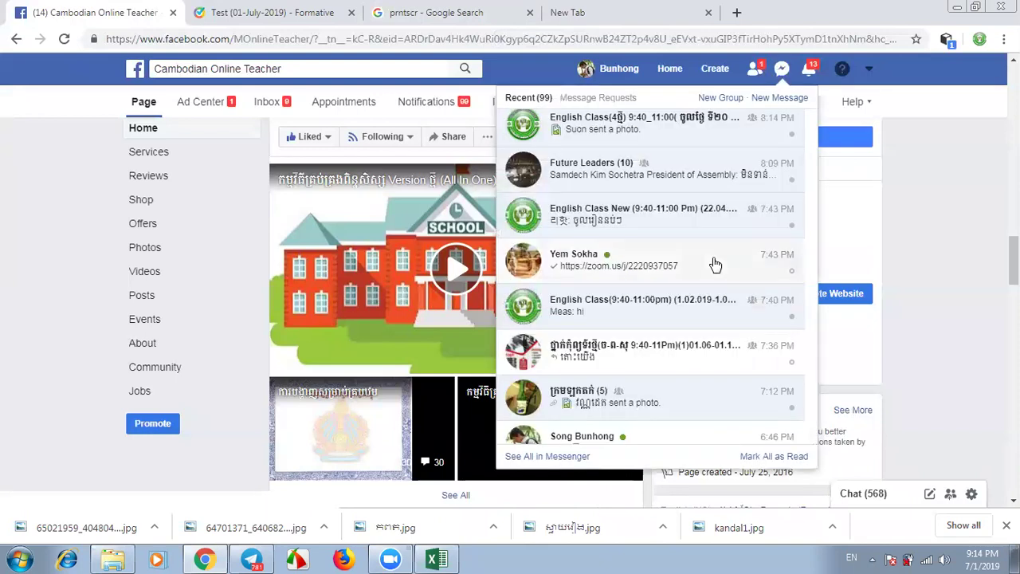
pyautogui.click(936, 290)
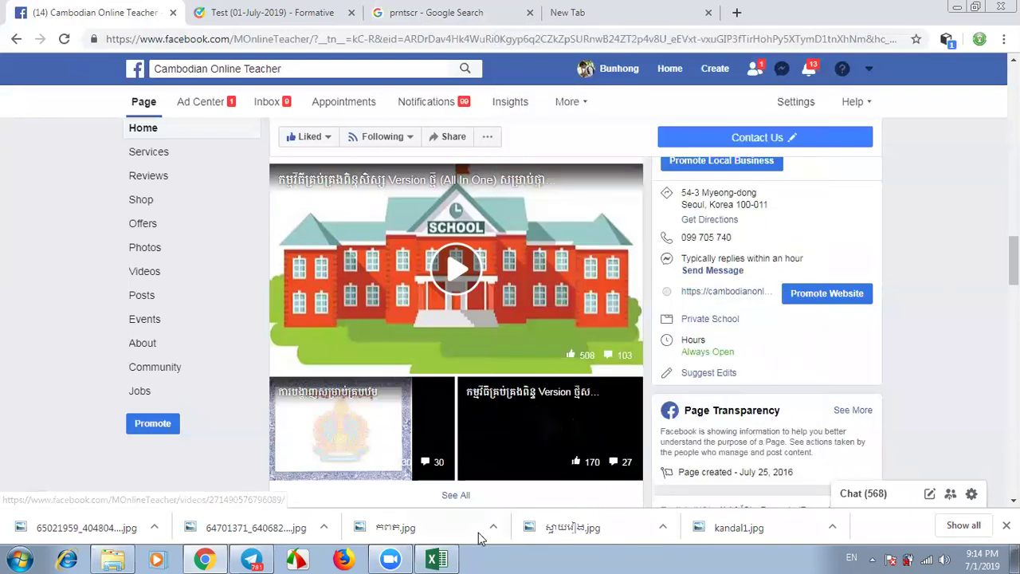
pyautogui.click(445, 560)
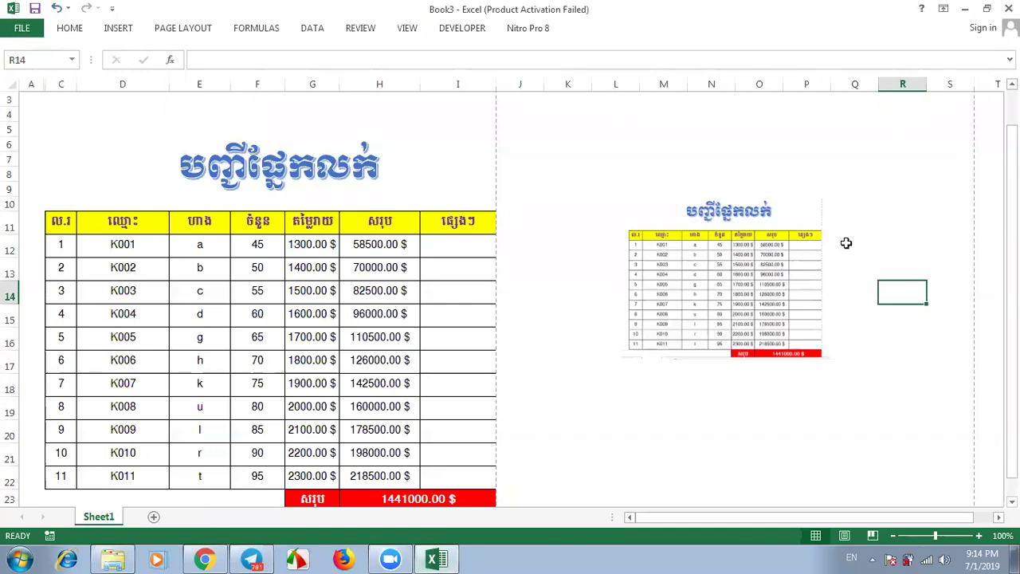
# Step: Remove the inserted table screenshot picture from the sheet
pyautogui.click(752, 270)
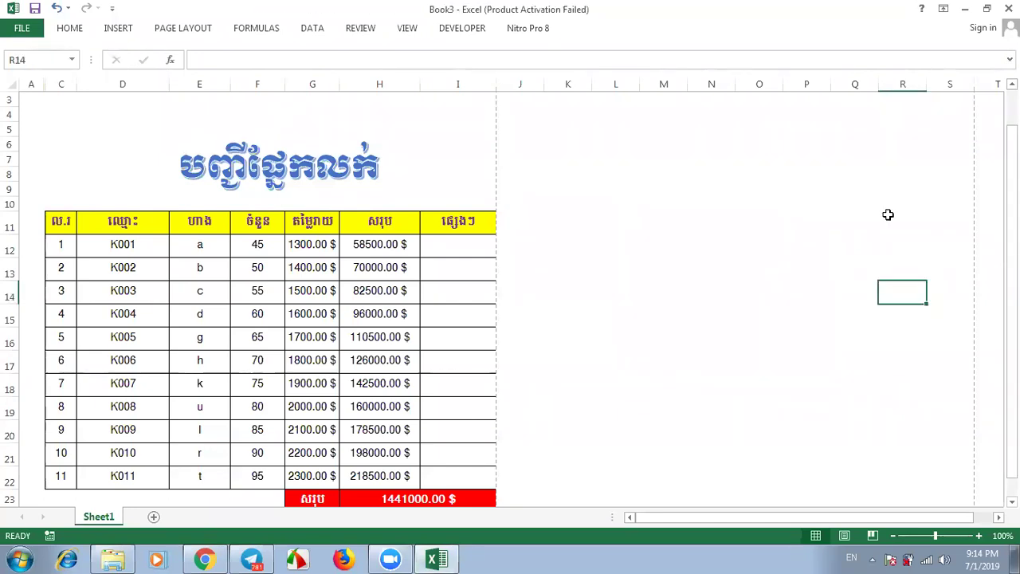
pyautogui.moveTo(1011, 205); pyautogui.dragTo(1011, 213)
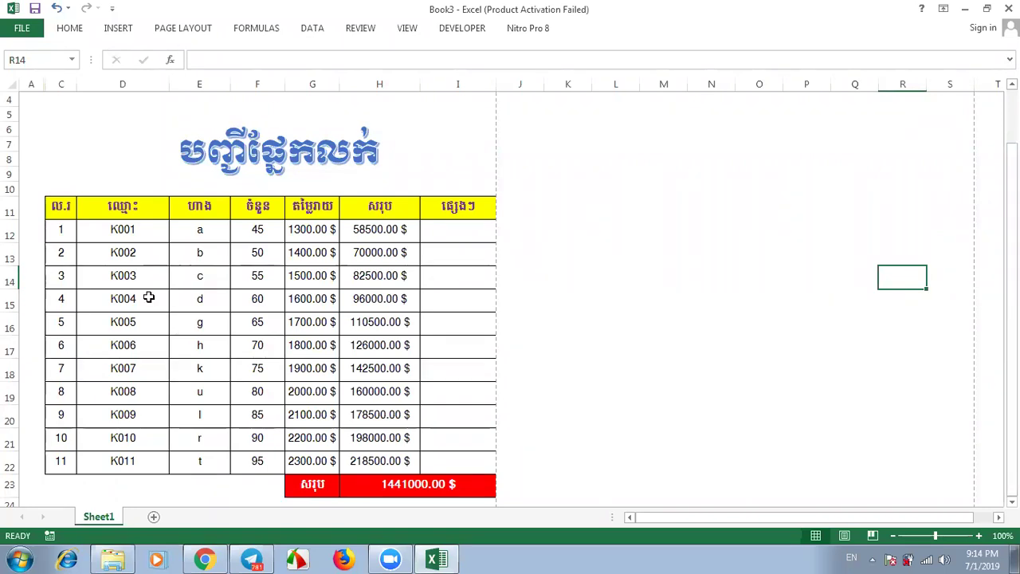
pyautogui.click(60, 229)
# Step: Open the Home tab's Borders list and close it without changes
pyautogui.click(75, 32)
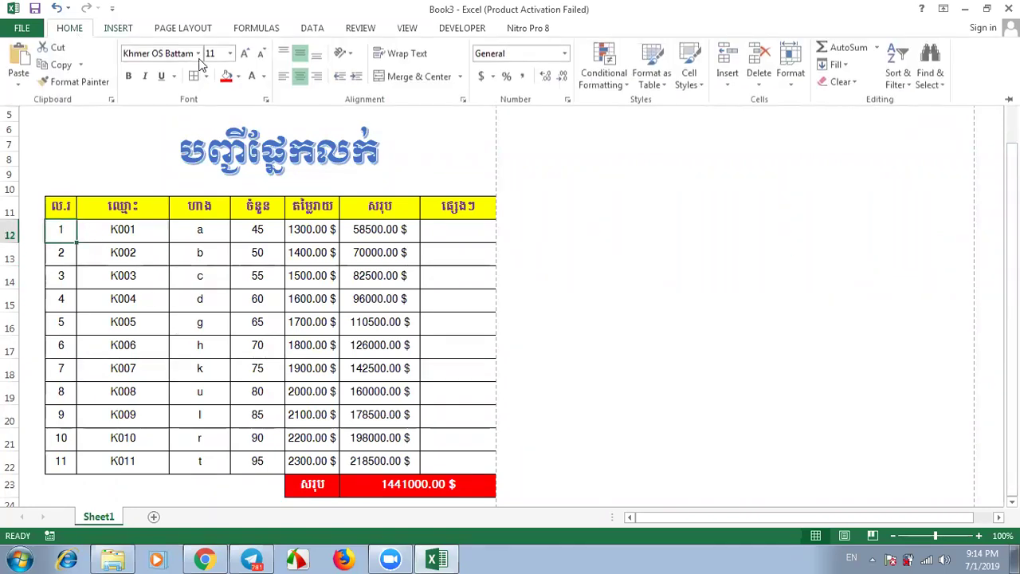
pyautogui.click(205, 78)
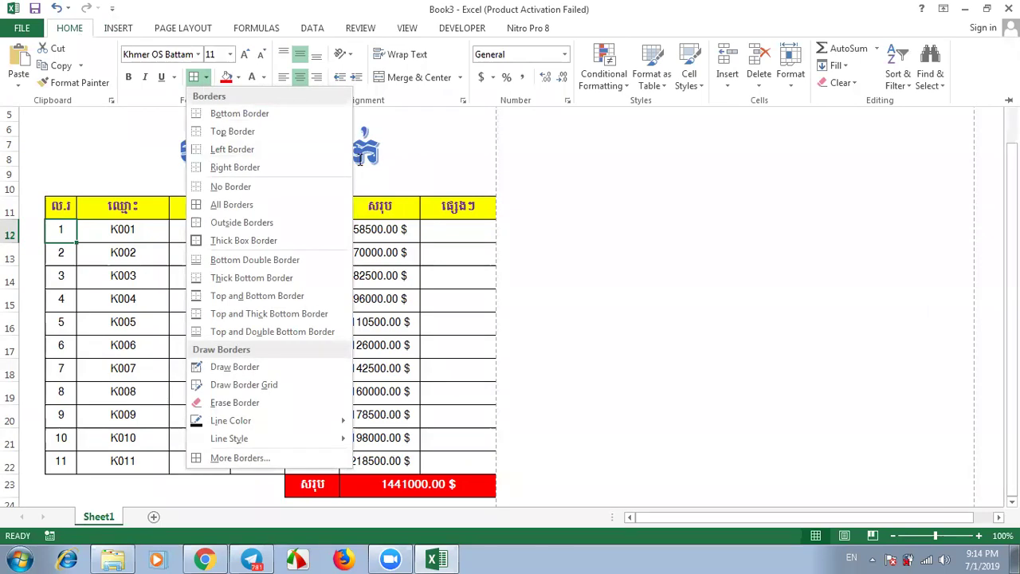
pyautogui.click(605, 356)
pyautogui.click(603, 355)
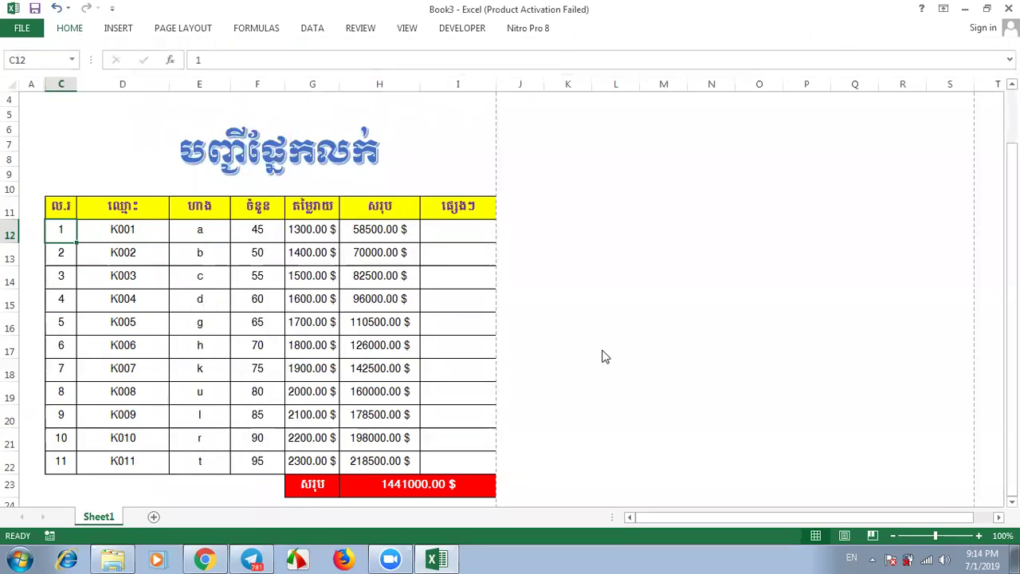
pyautogui.click(599, 349)
pyautogui.moveTo(1011, 335); pyautogui.dragTo(1011, 287)
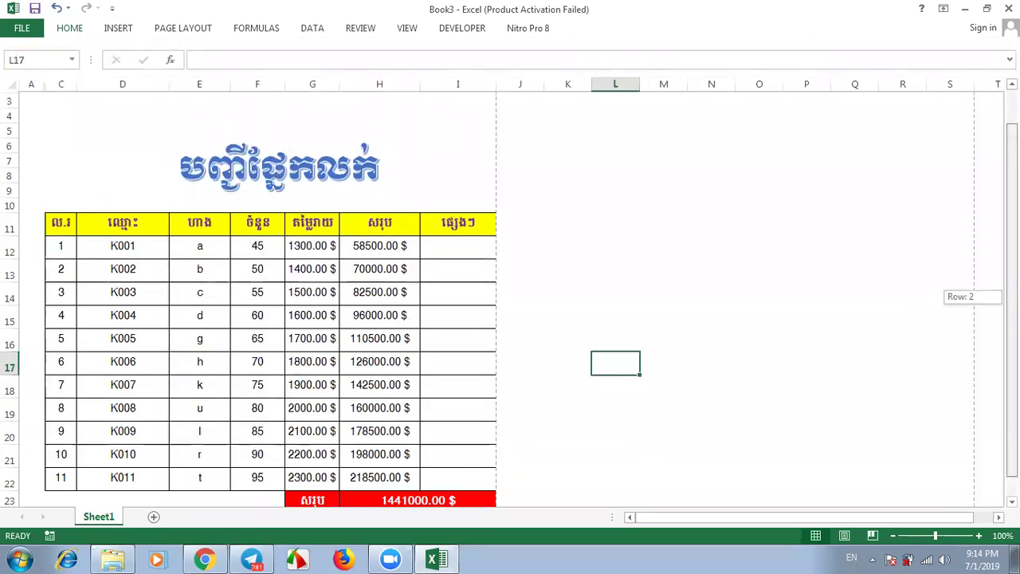